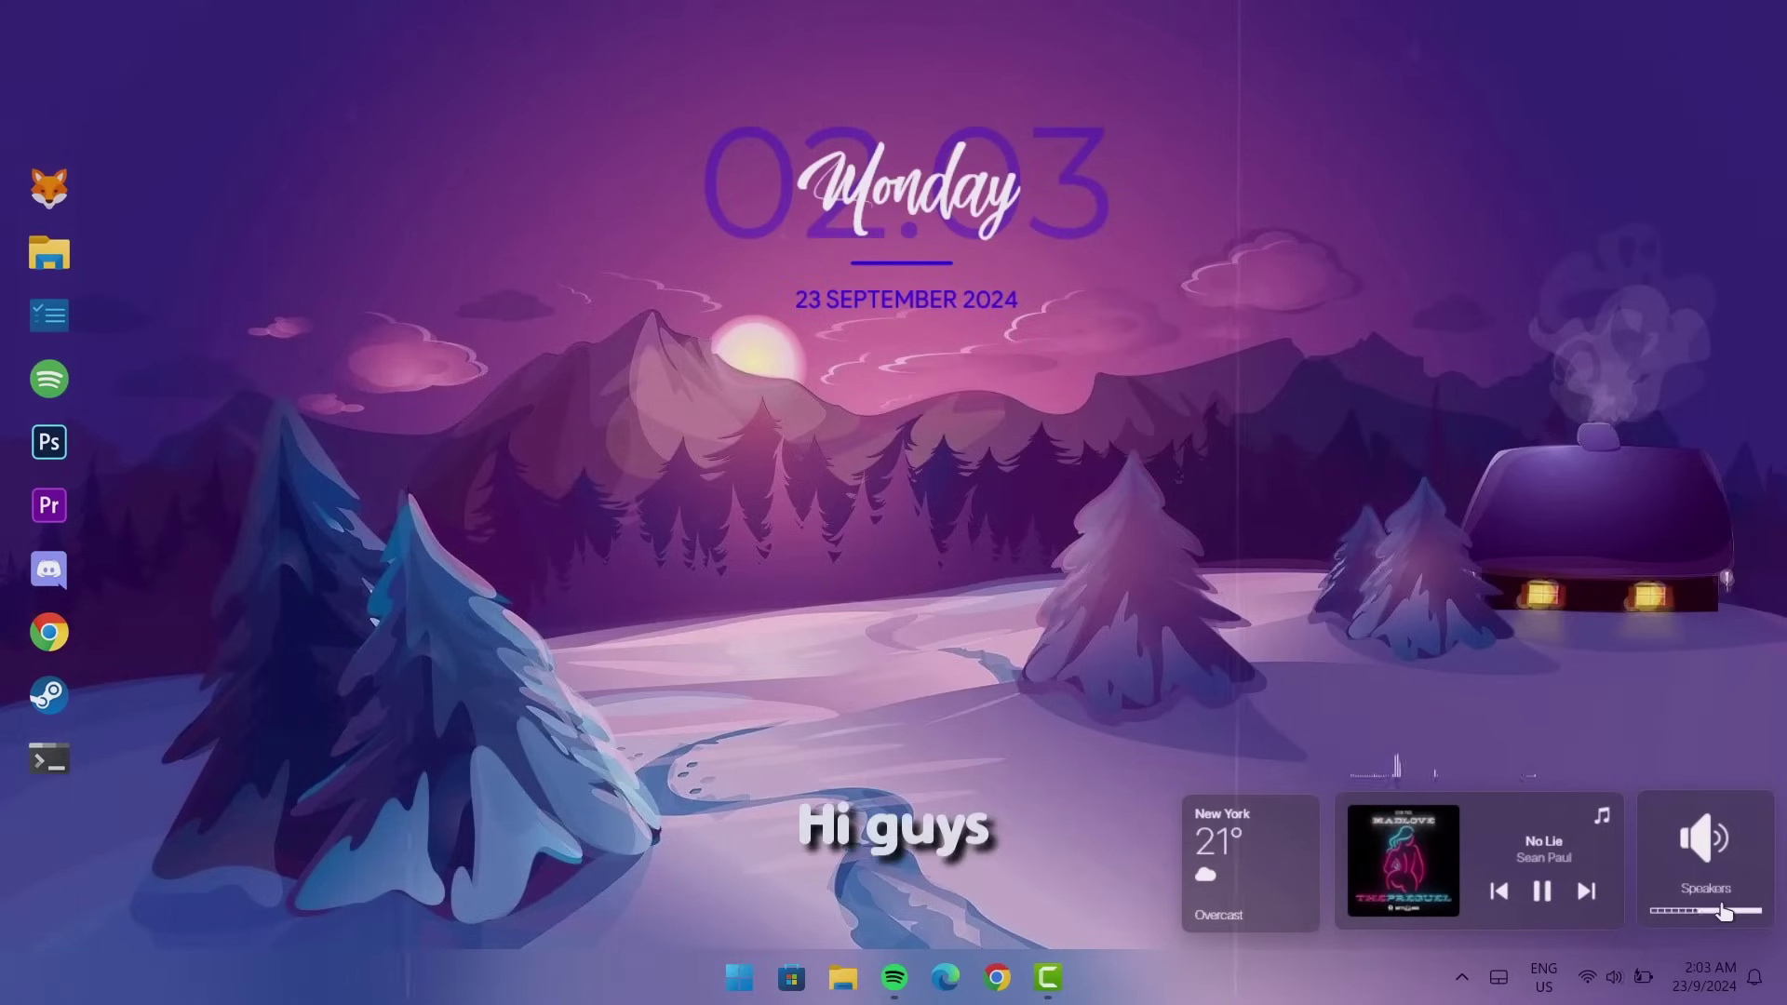
Preview the stock Start menu, hidden tray icons, quick settings and calendar panels
left_click(740, 977)
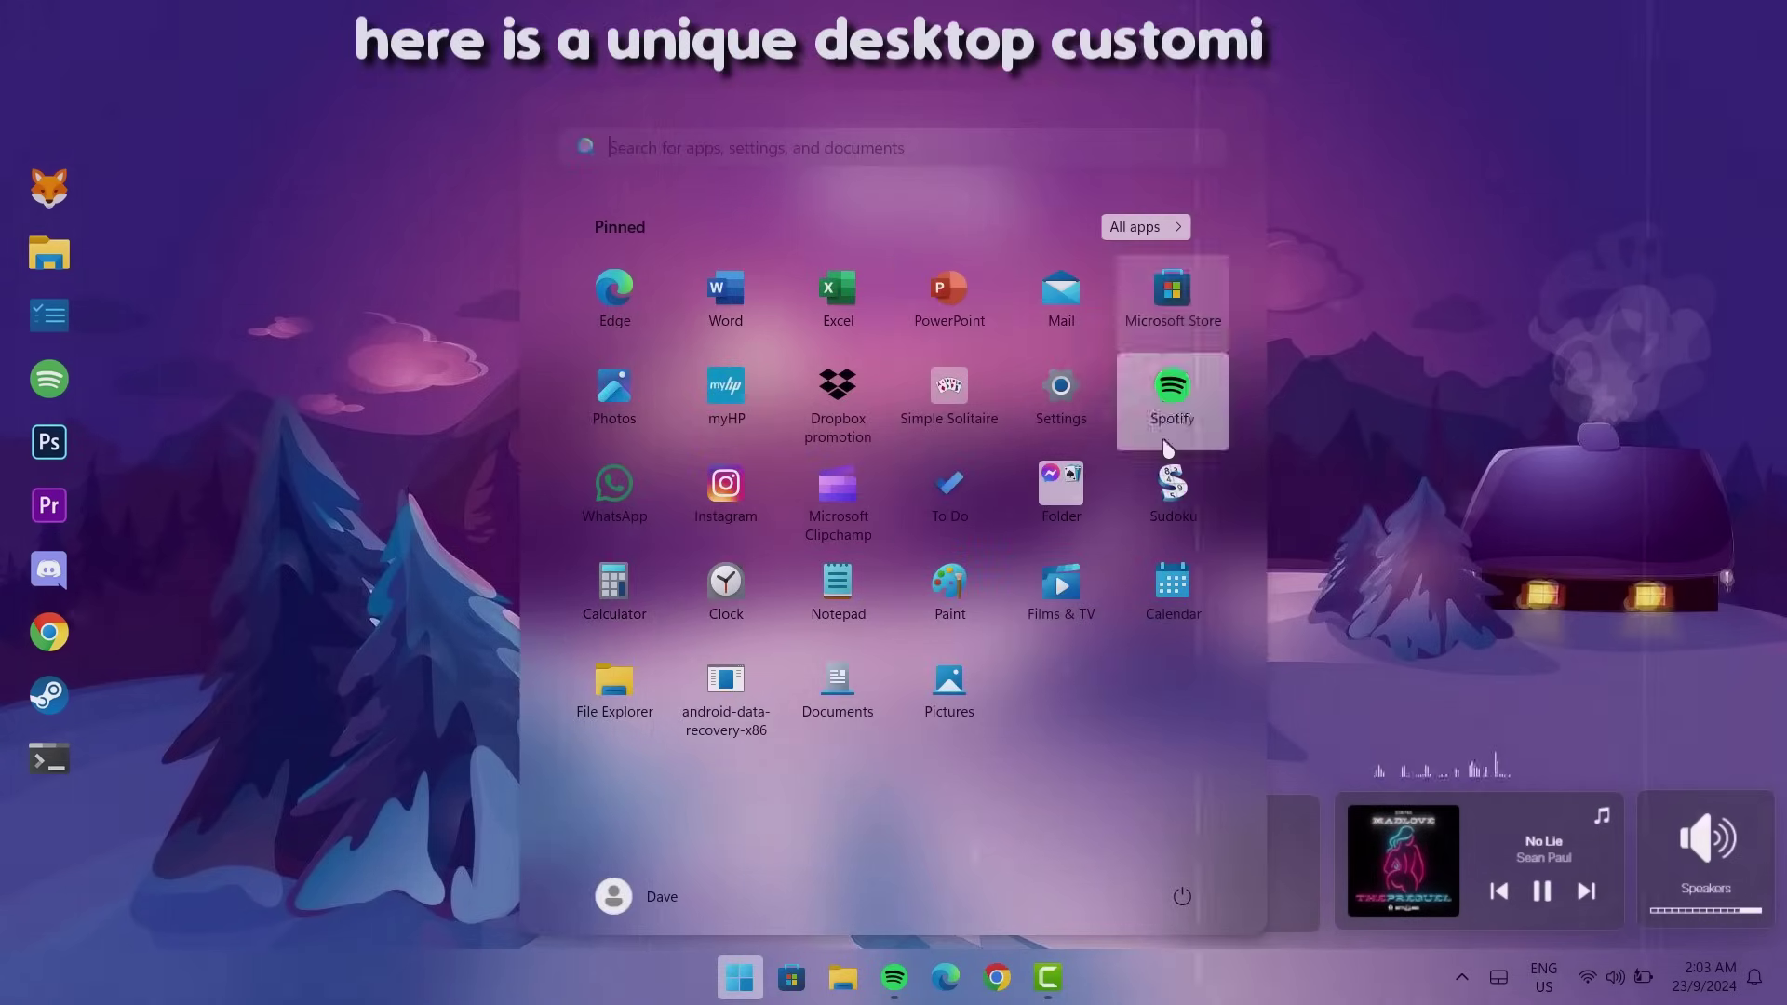
left_click(1461, 978)
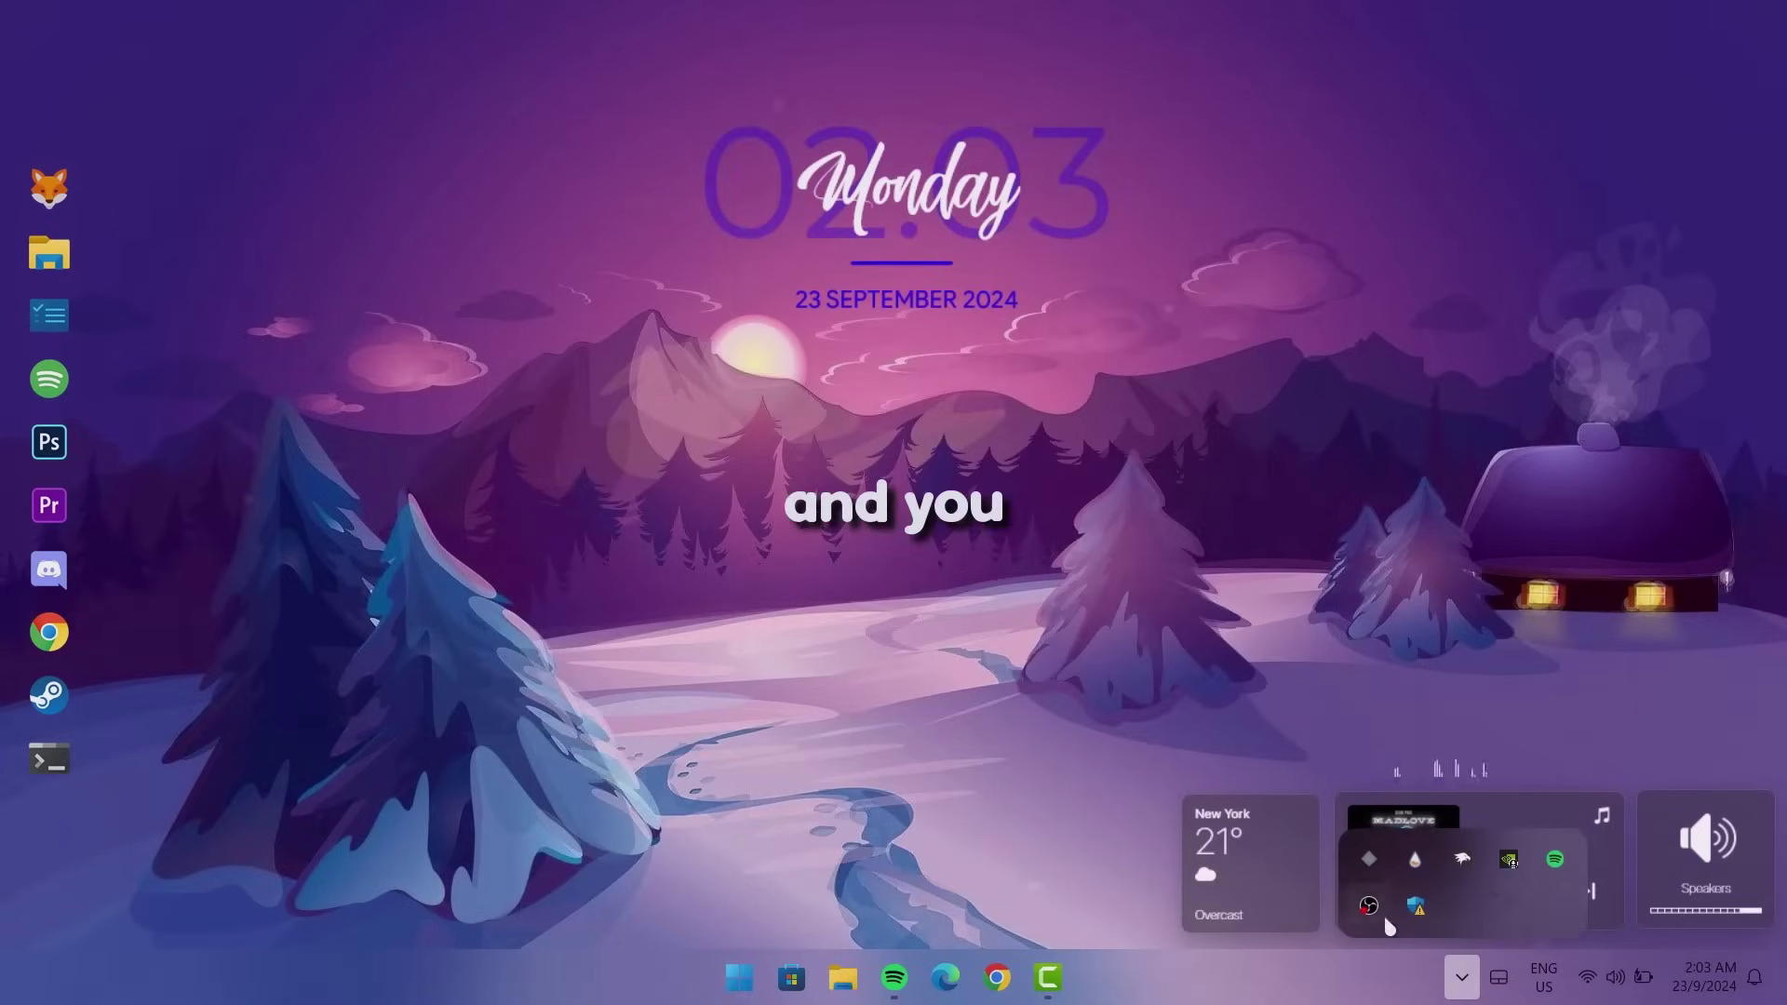
left_click(1610, 980)
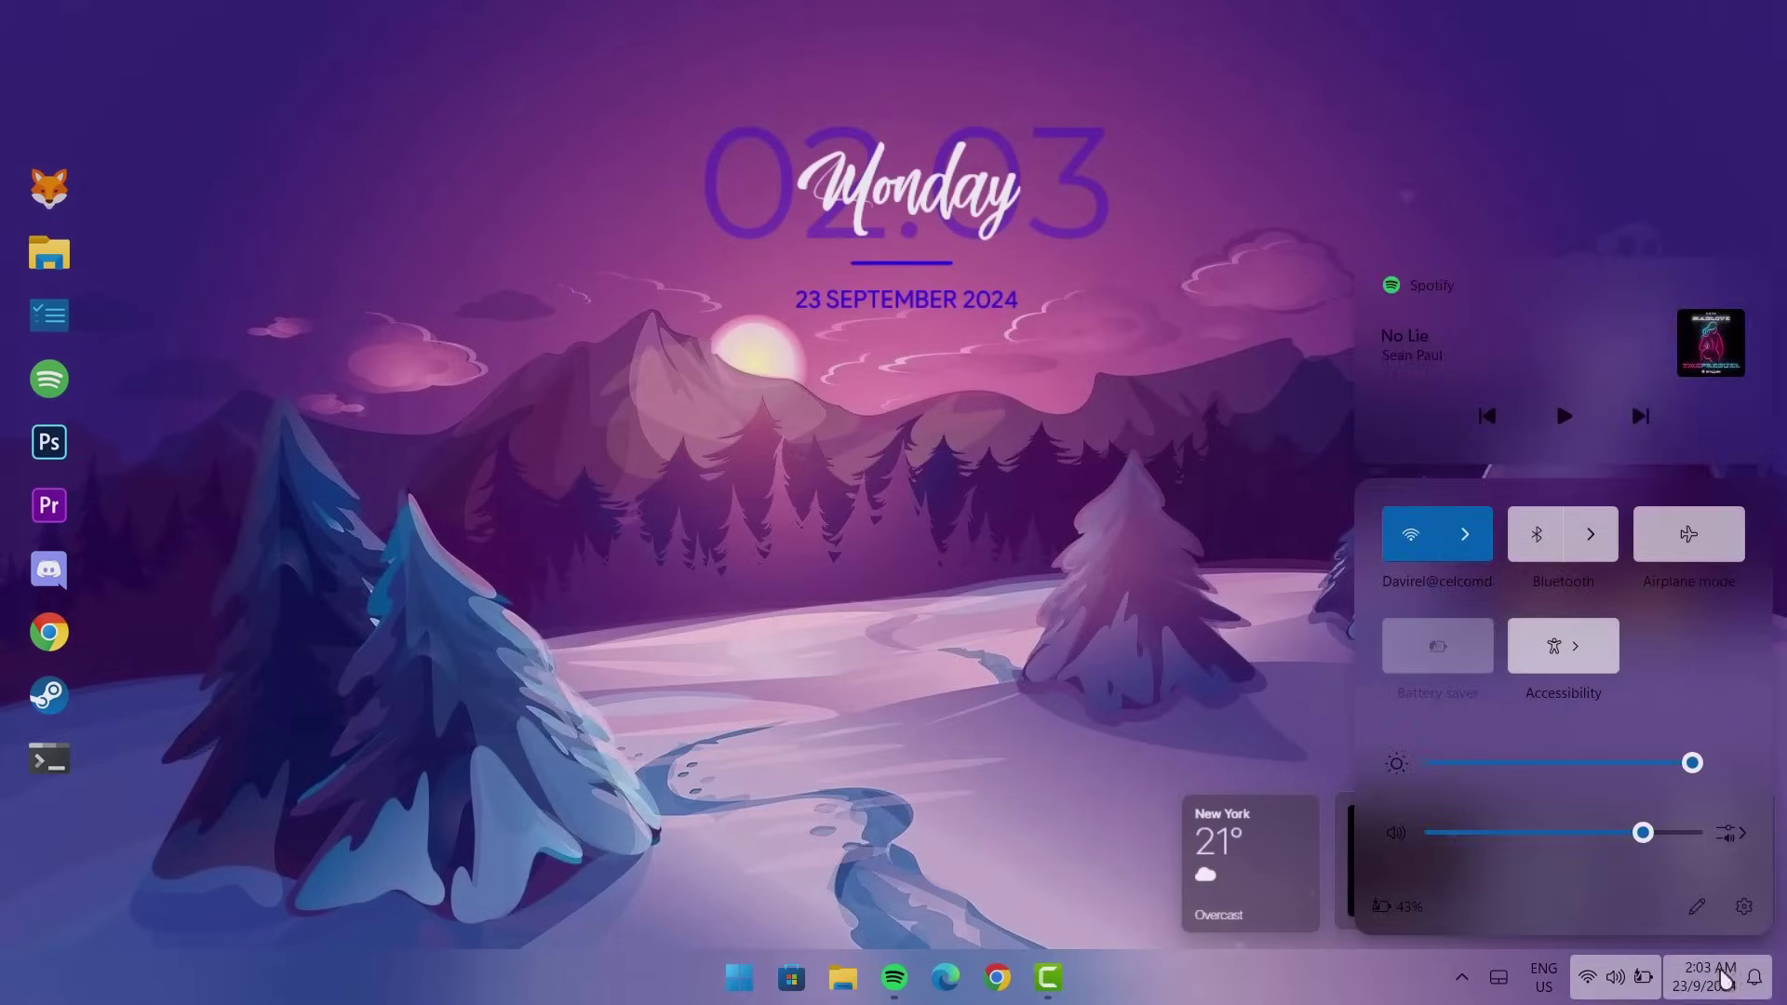
left_click(1701, 977)
key("Escape")
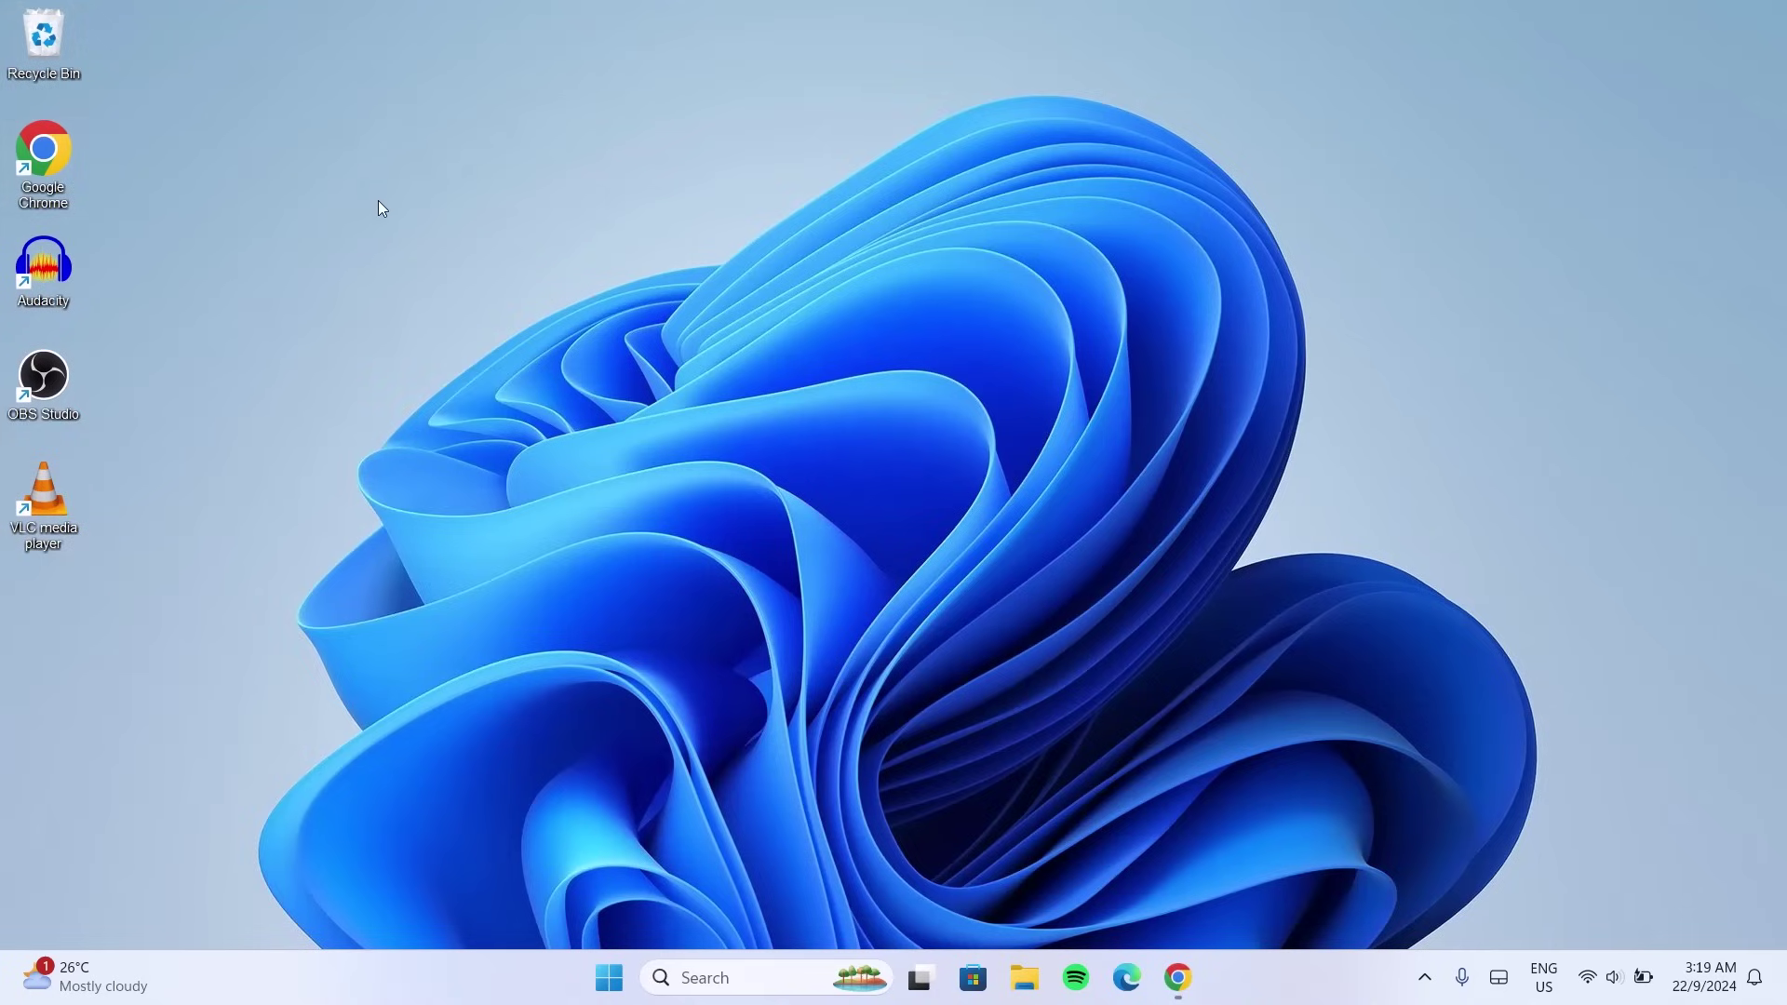
Uncheck Show desktop icons in the desktop View menu, then bring up Taskbar settings
right_click(365, 171)
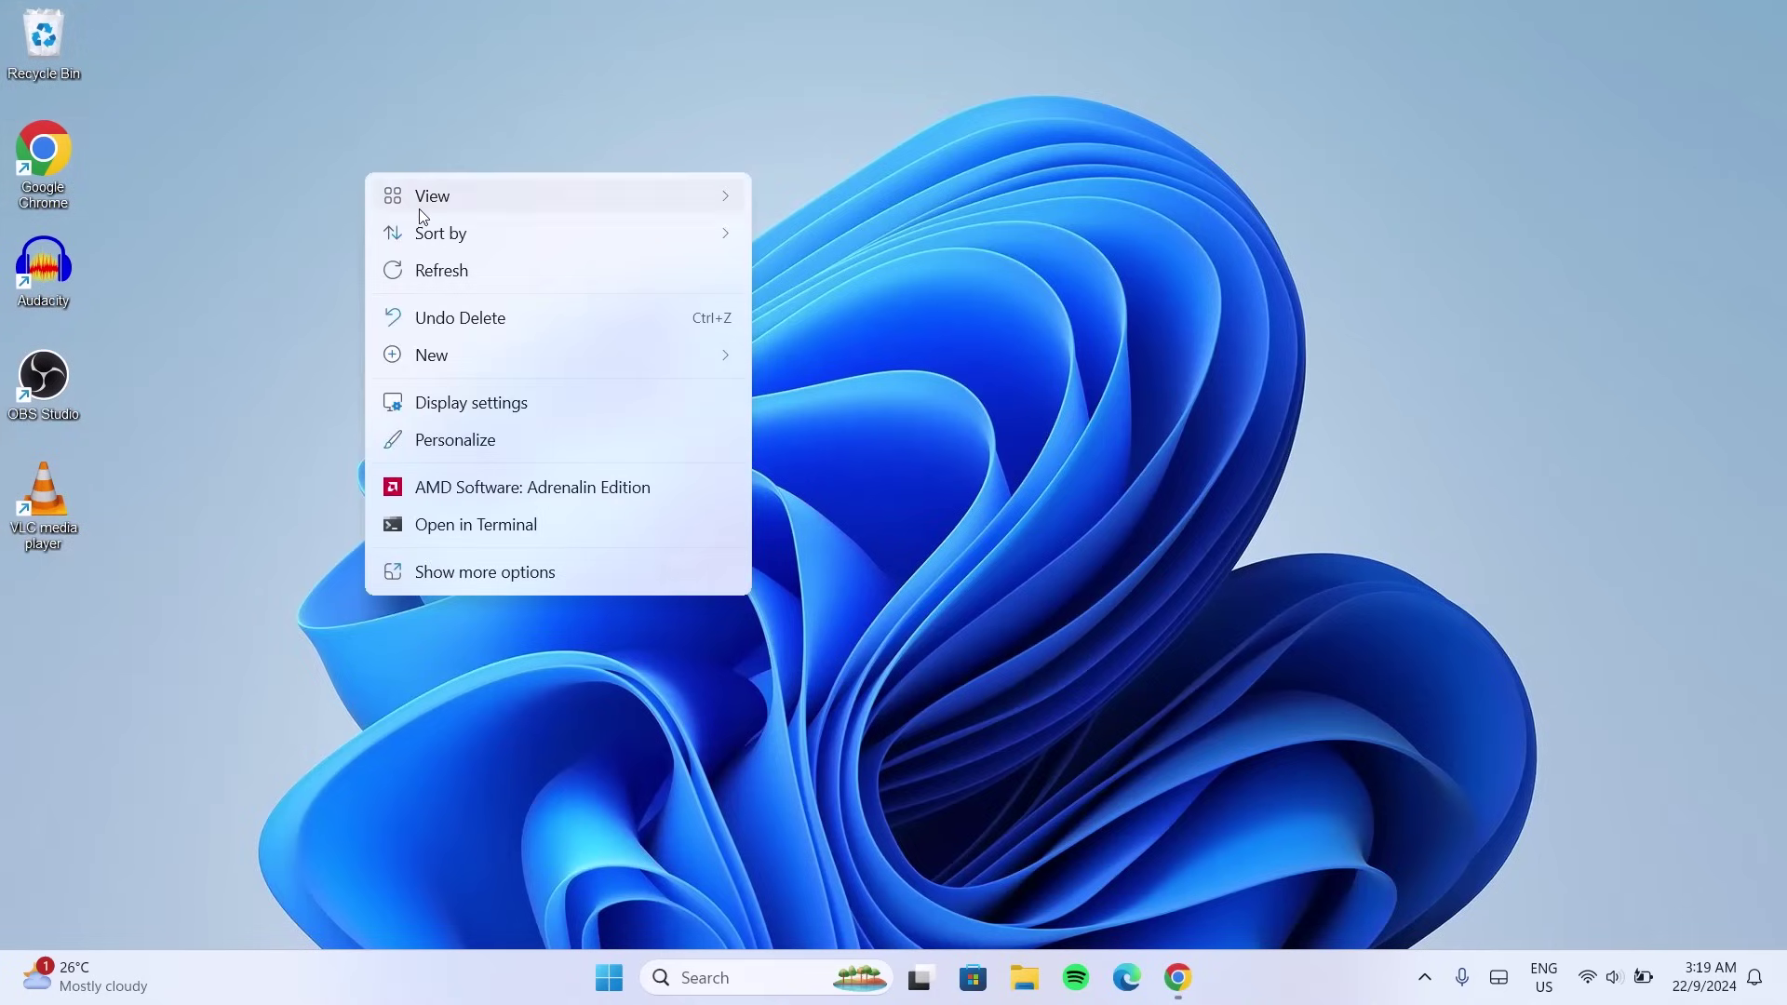
mouse_move(421, 204)
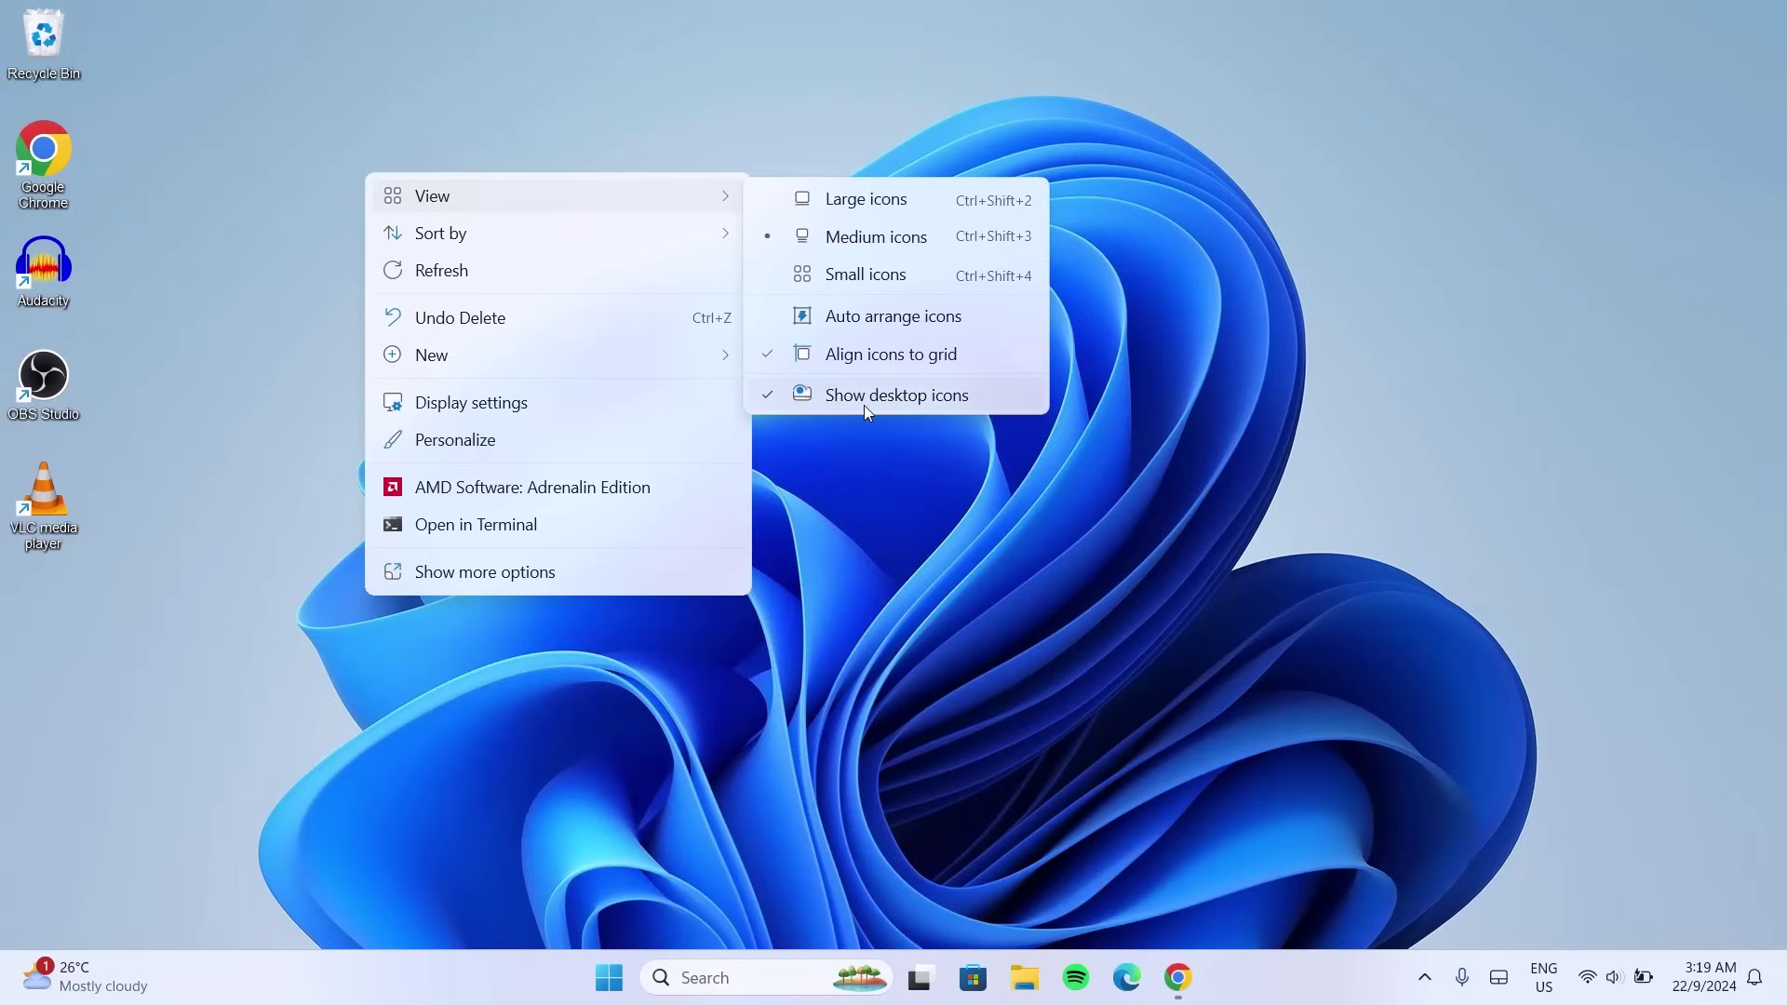
left_click(864, 404)
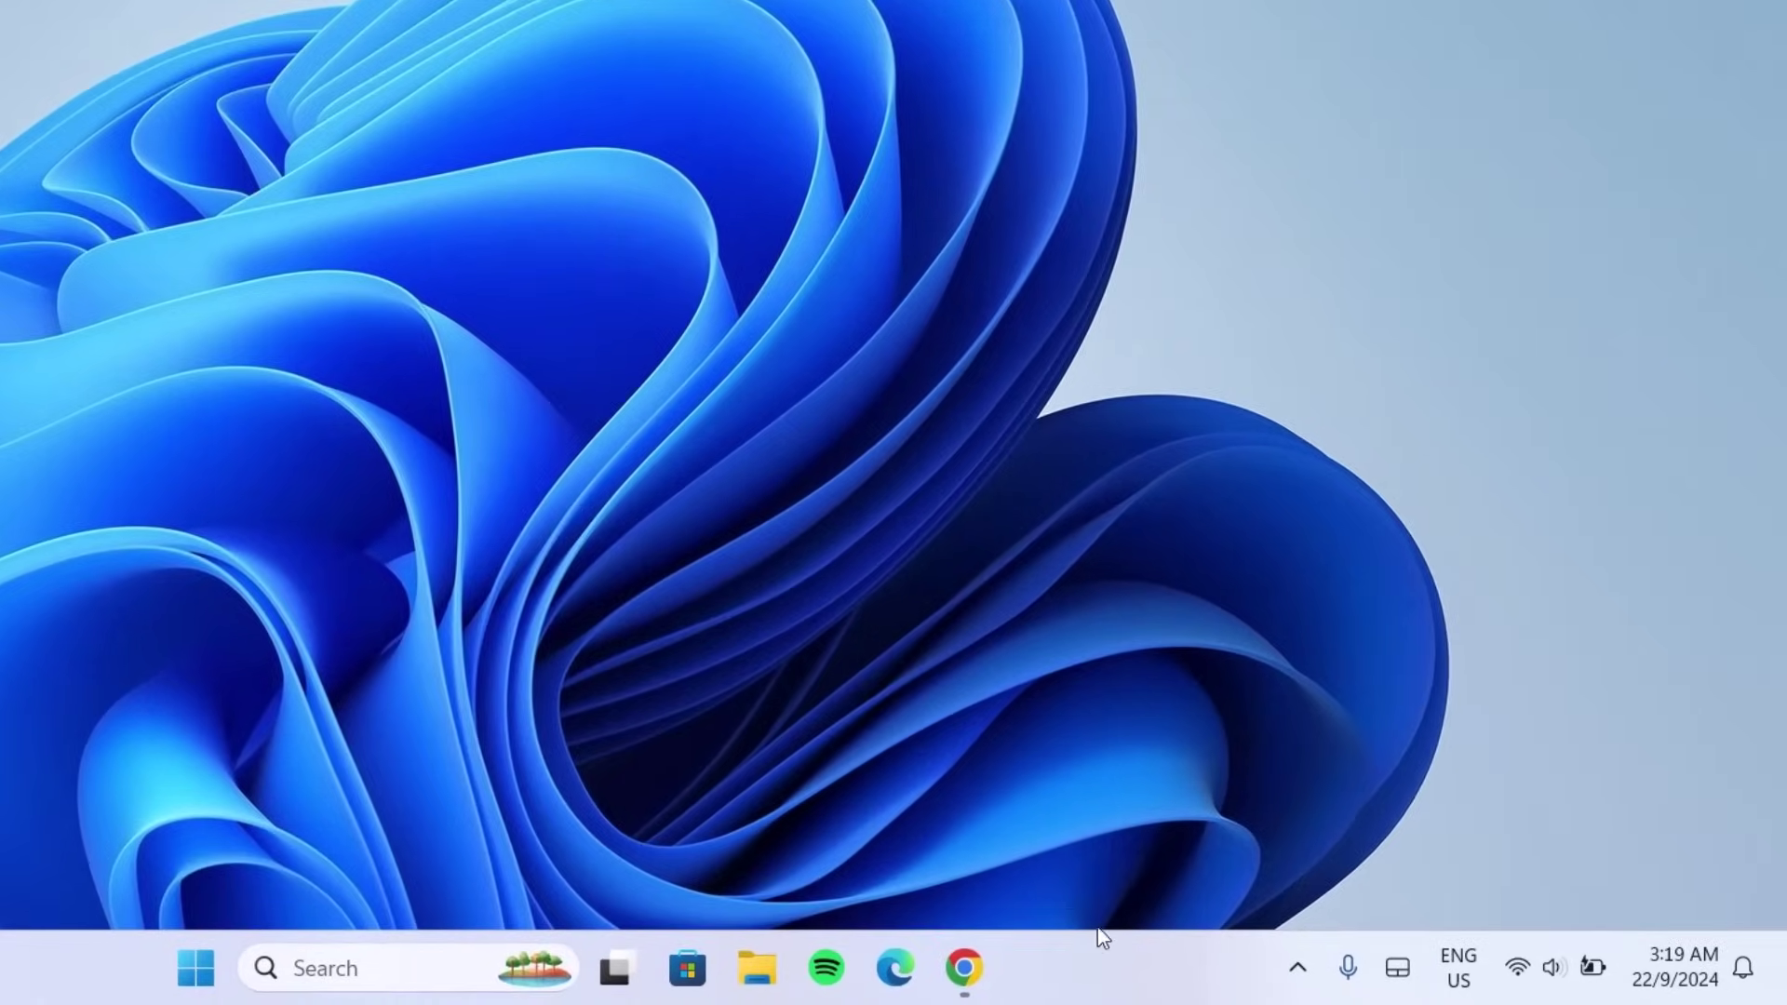
right_click(1219, 964)
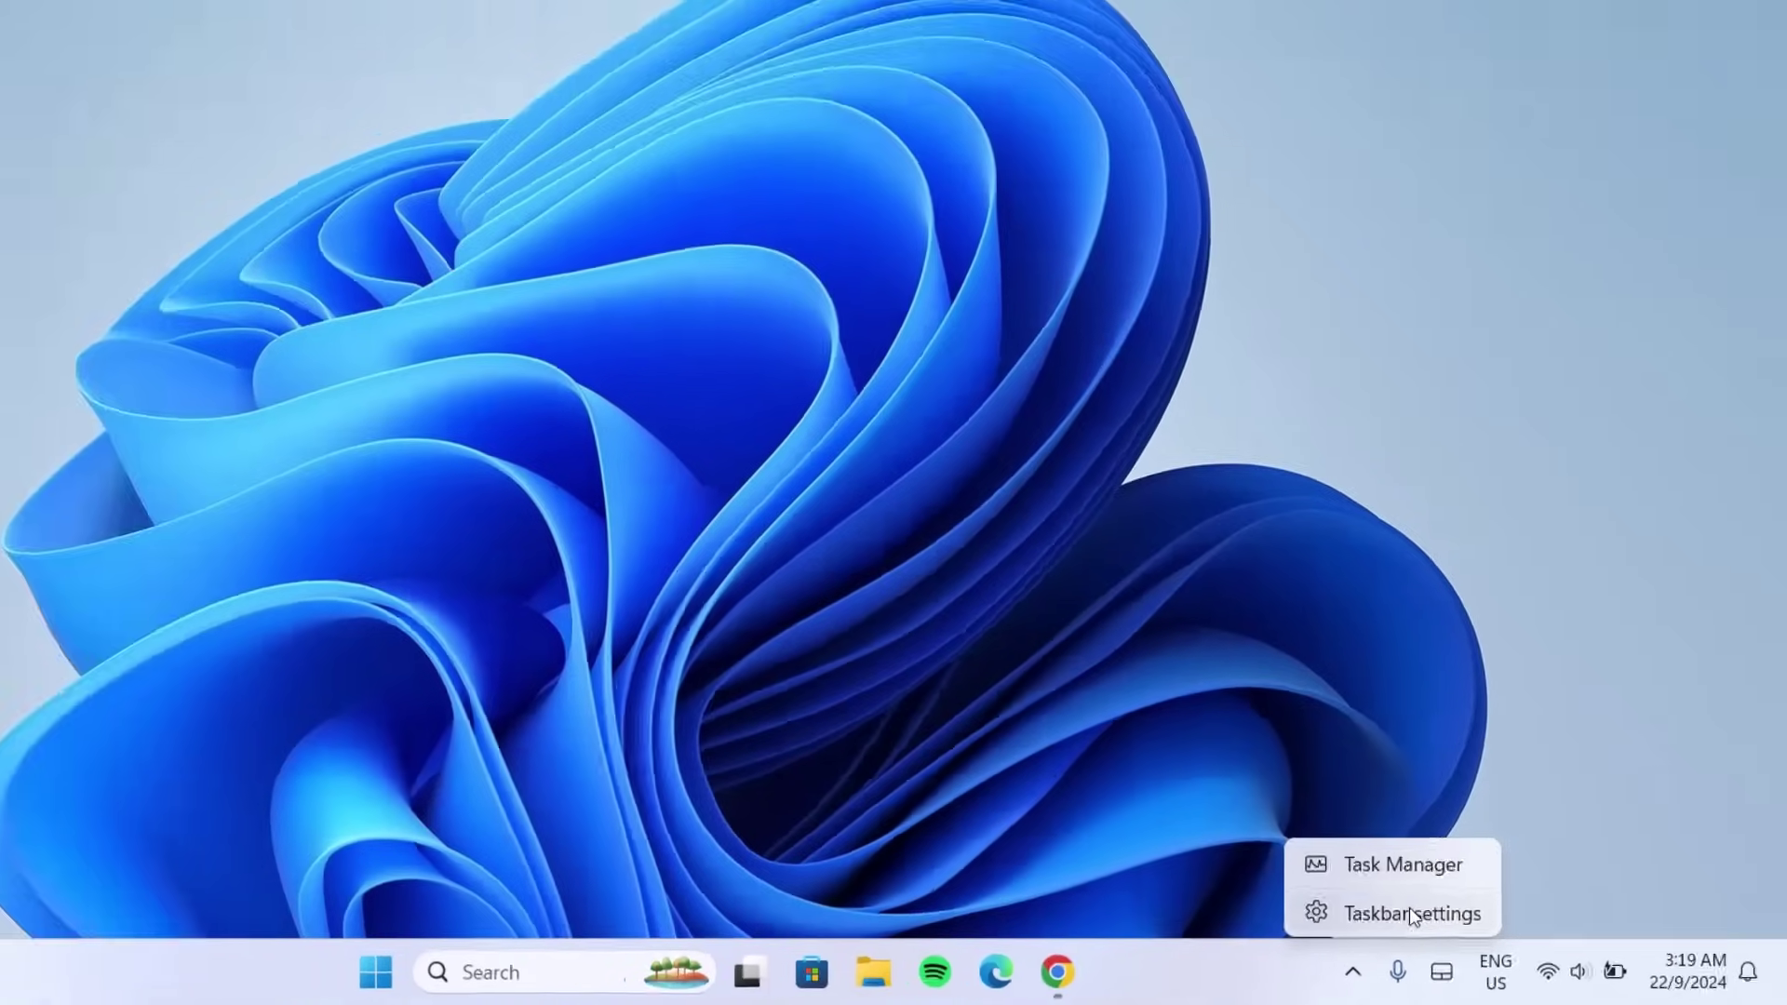
left_click(1356, 902)
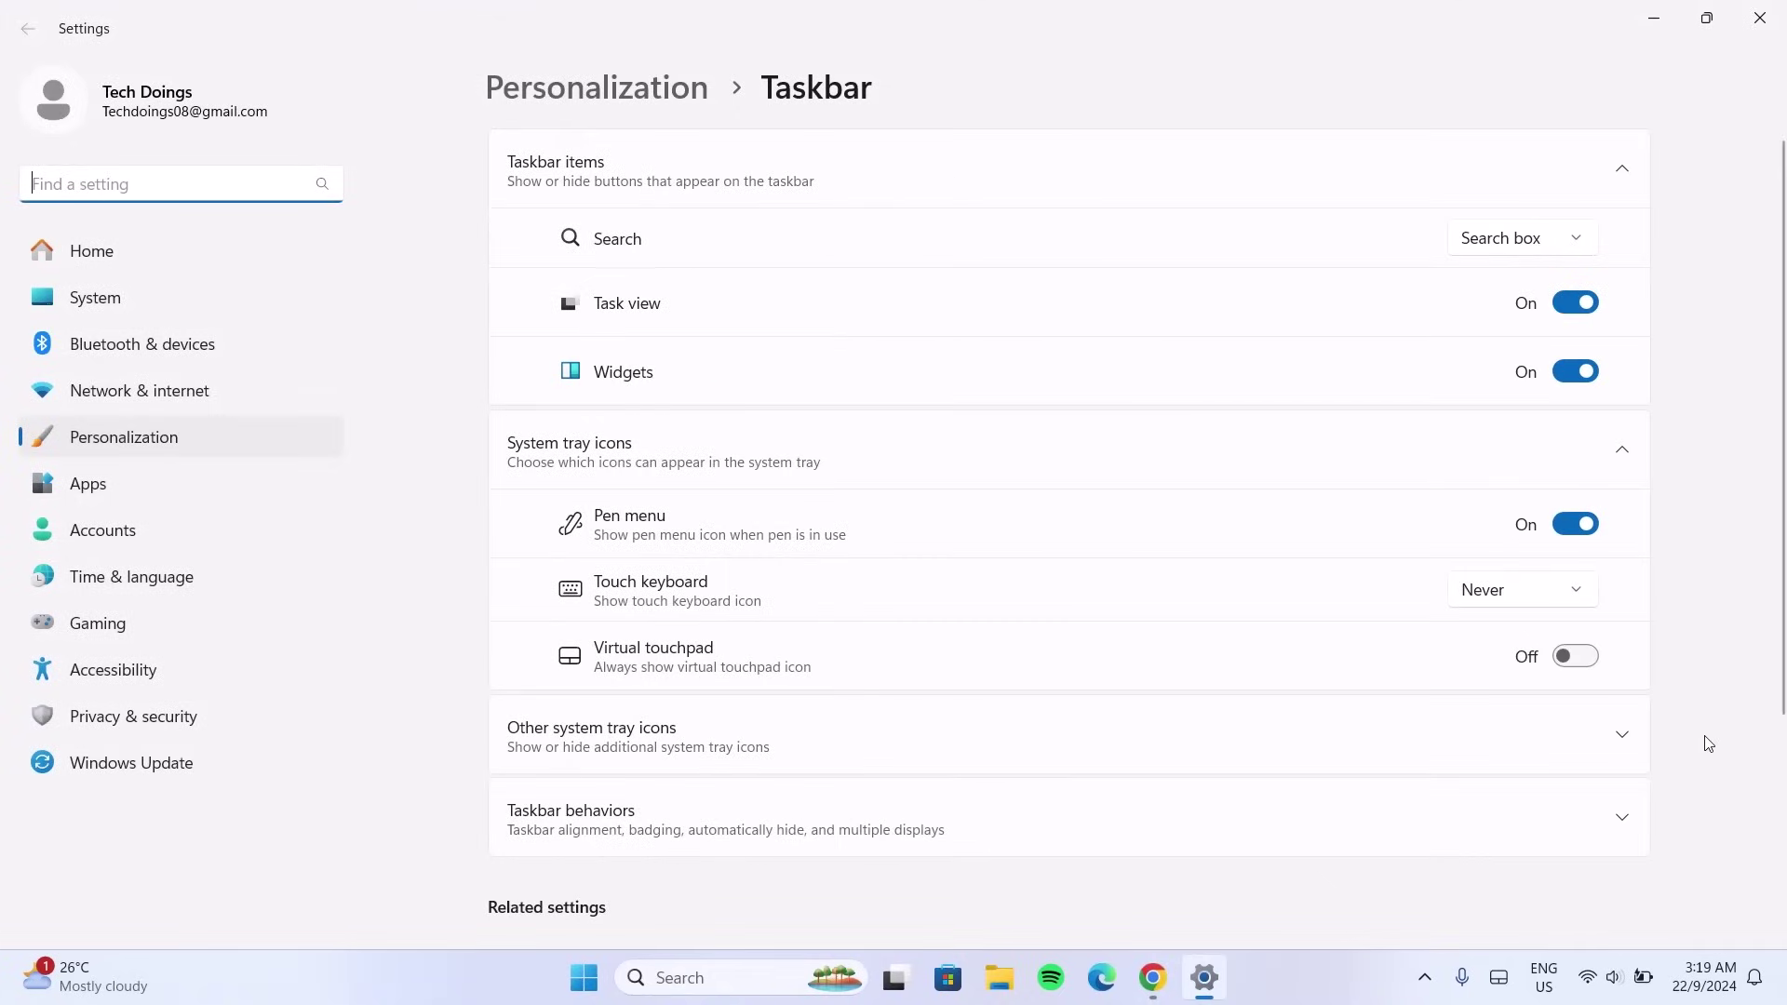
Switch Task view, Widgets and Pen menu off, set Search to Hide, and close Settings
left_click(1574, 303)
left_click(1575, 371)
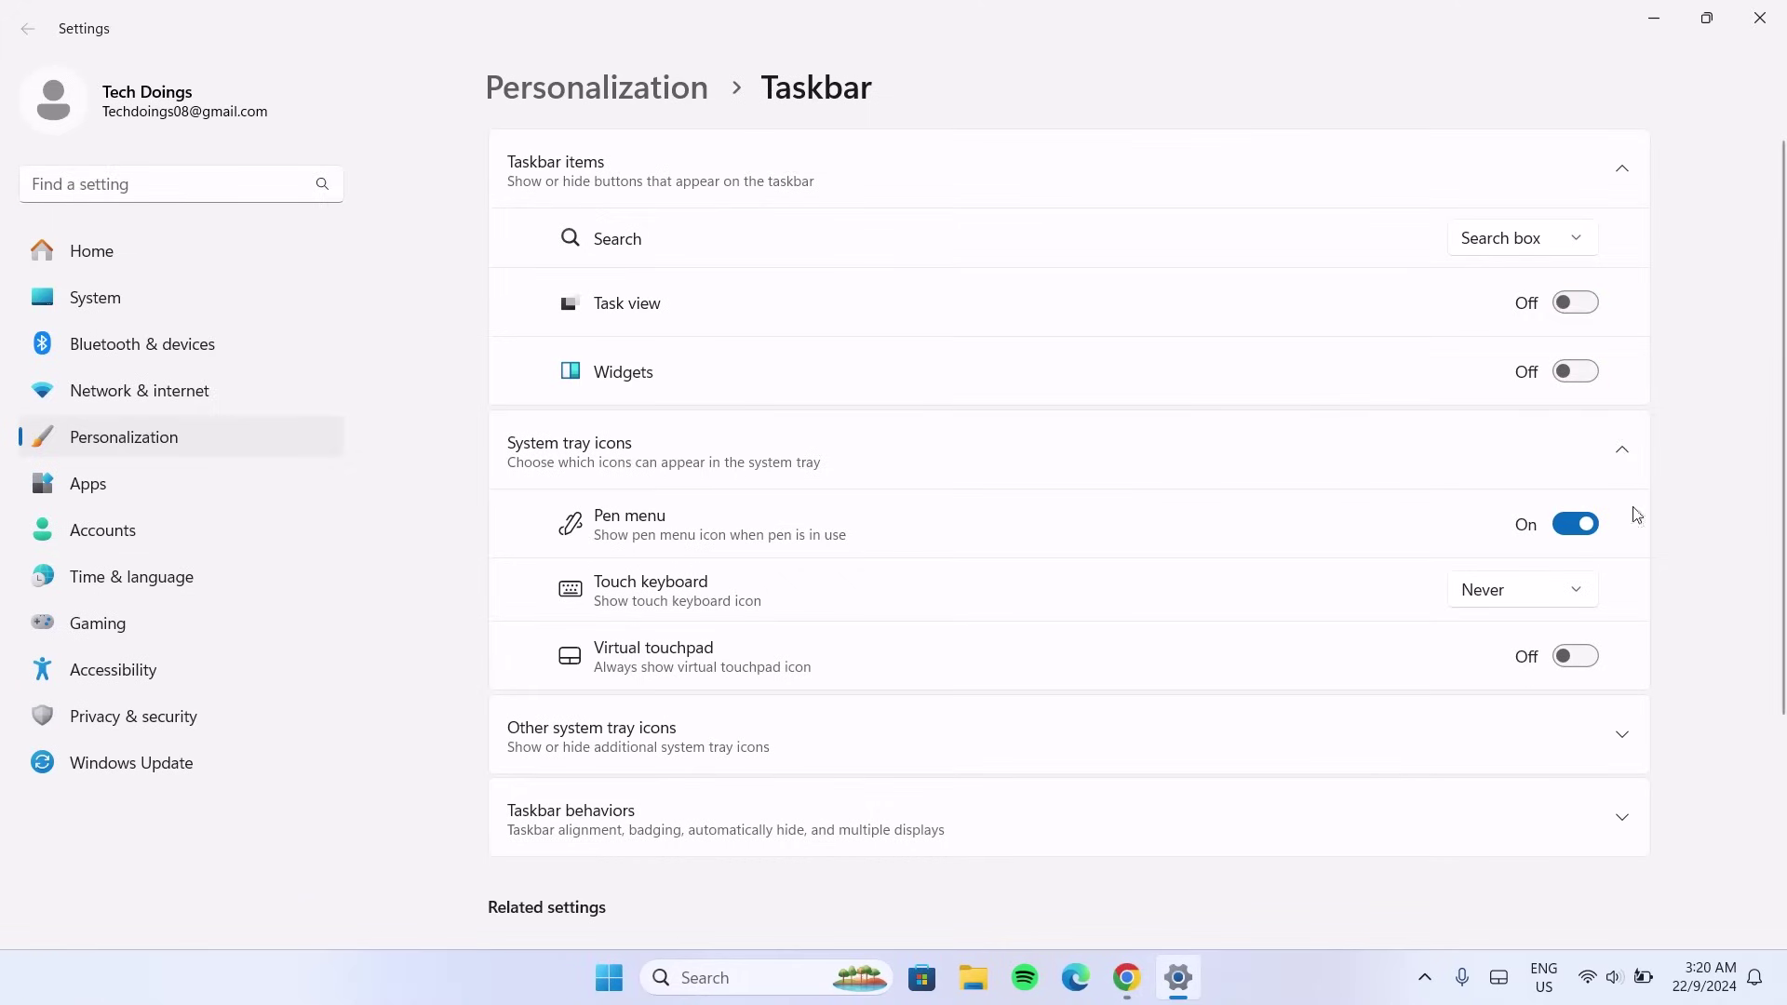
left_click(1563, 526)
left_click(1576, 244)
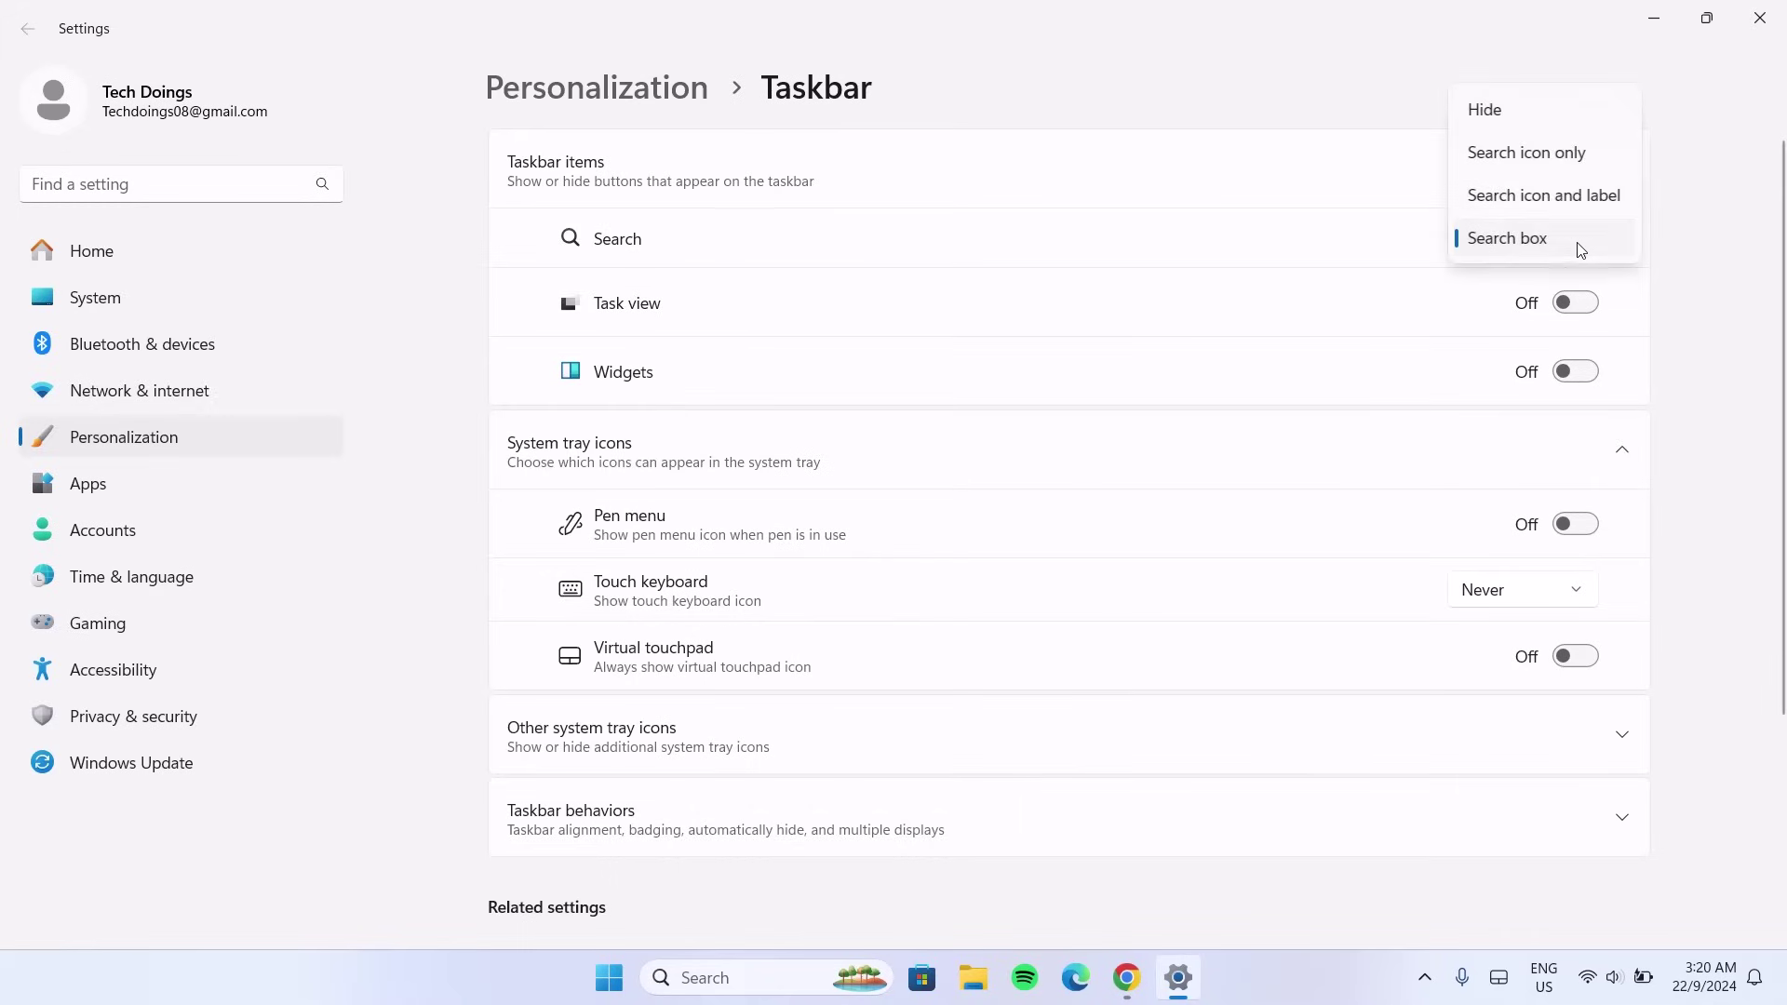
left_click(1508, 111)
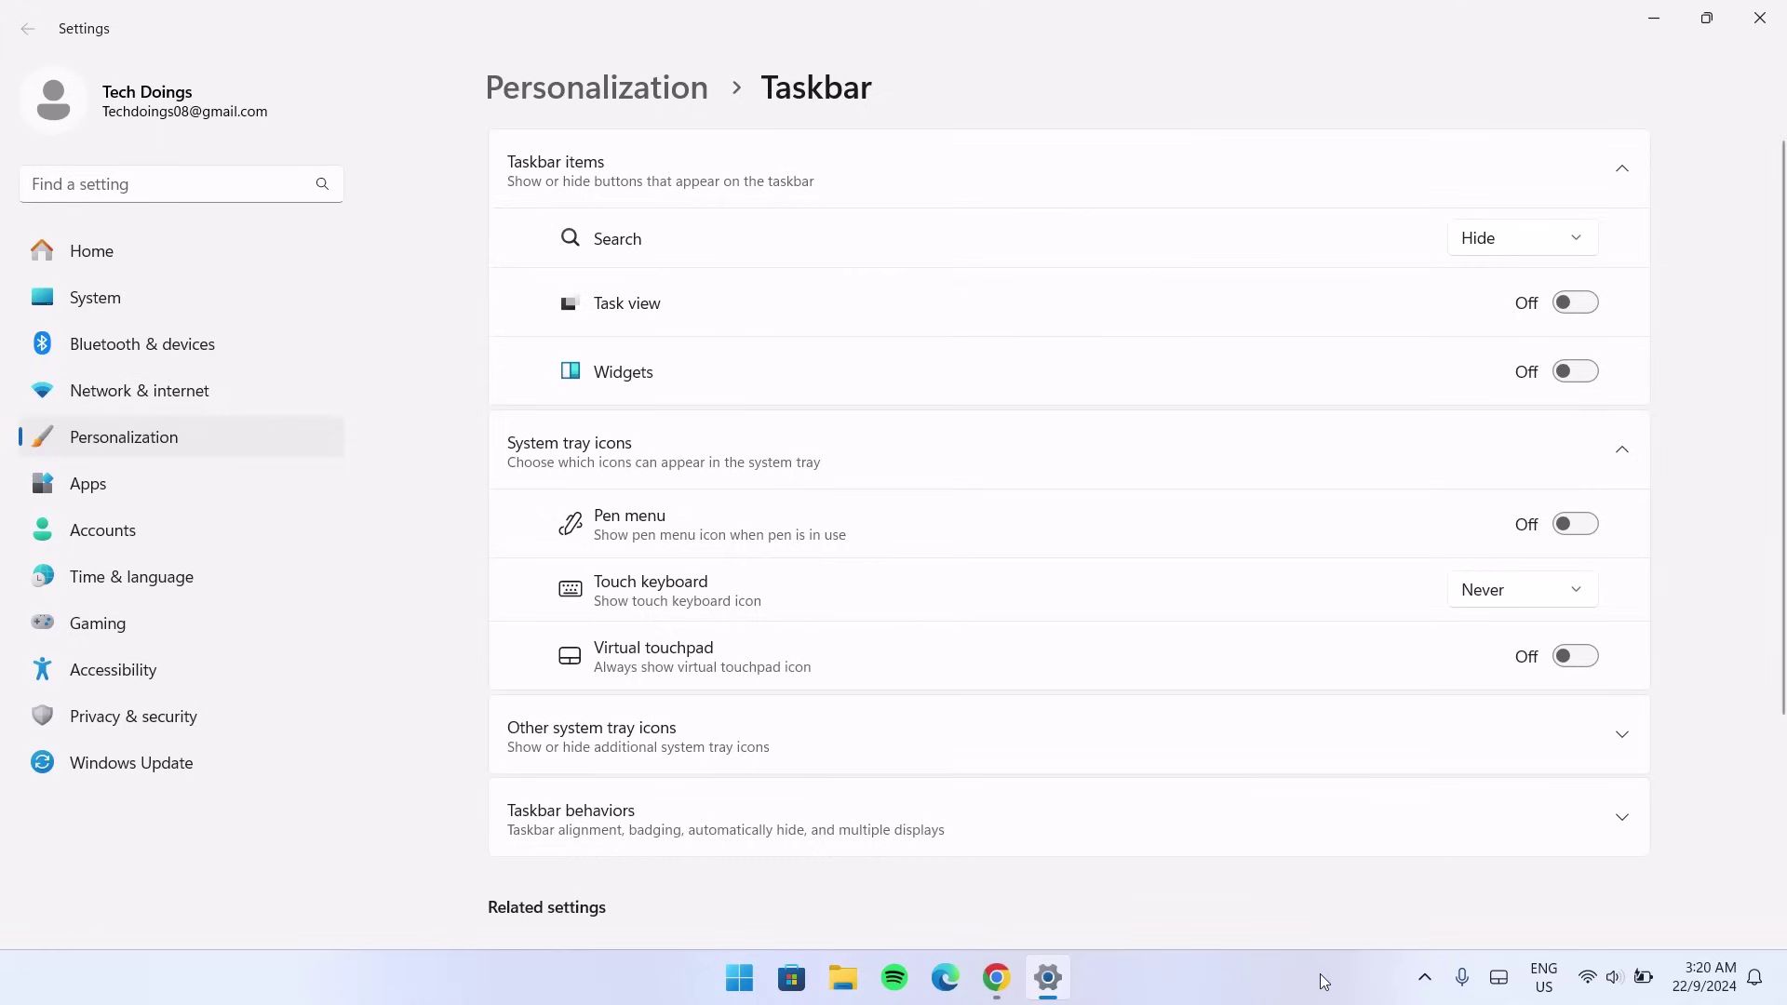
left_click(1759, 17)
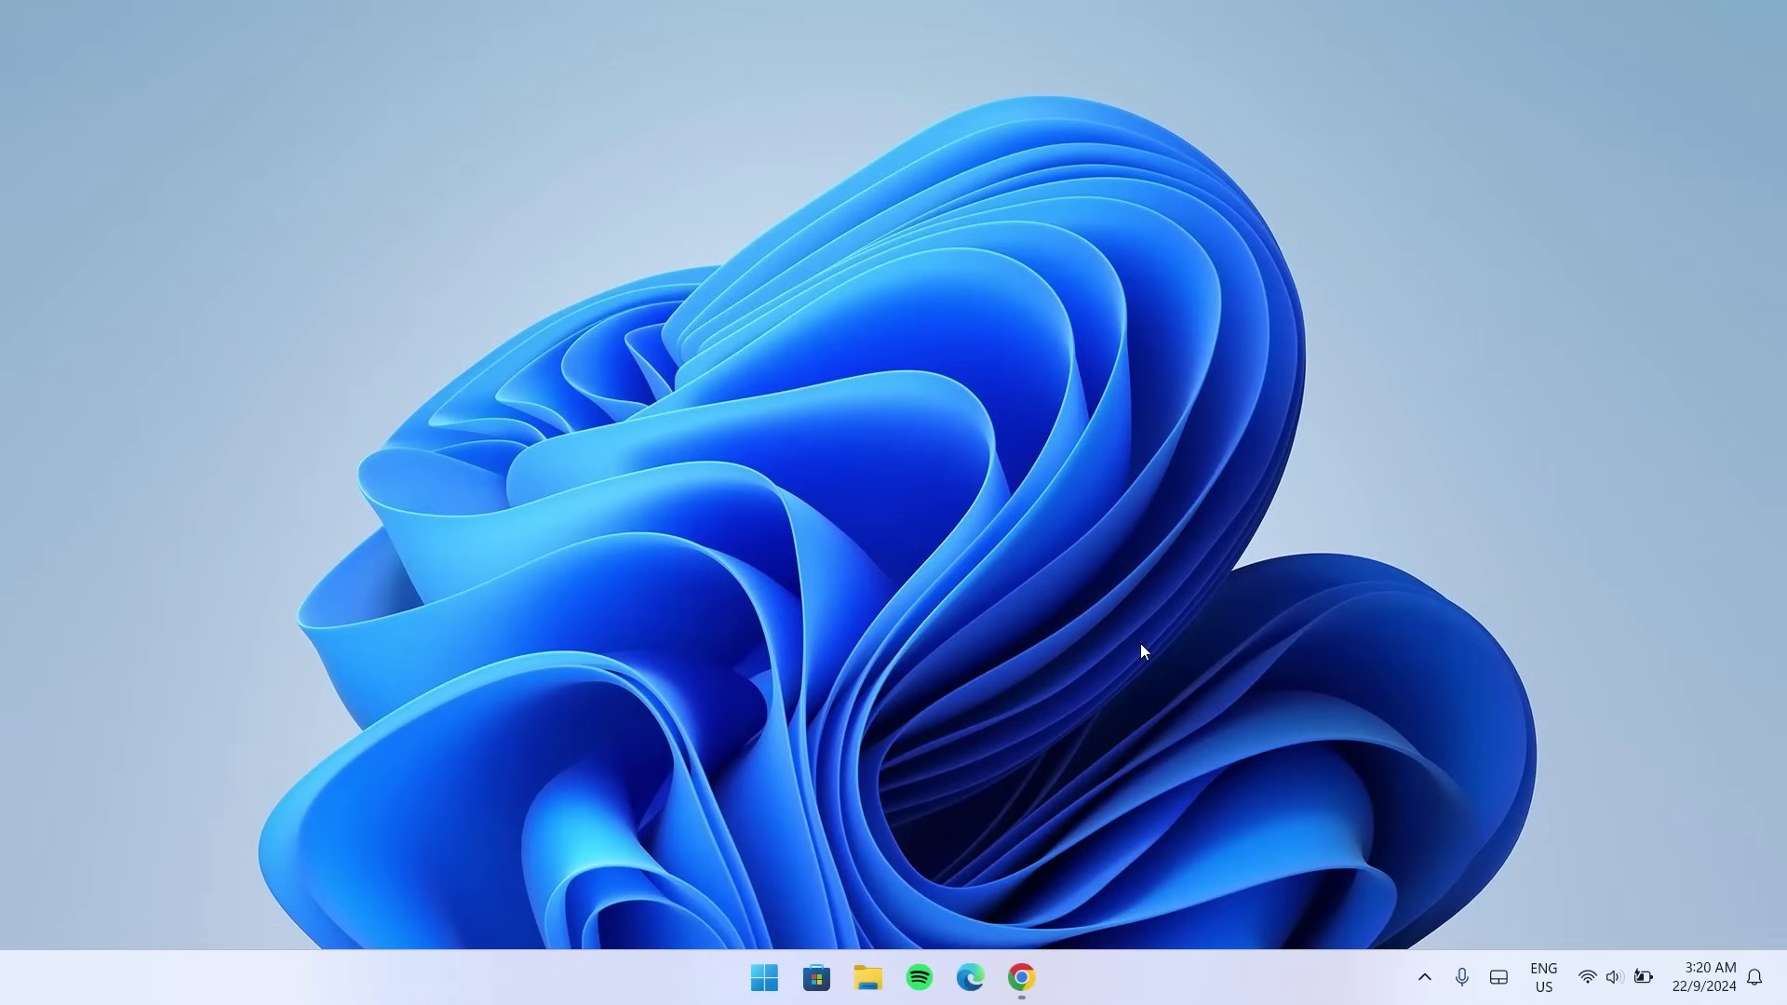
Download wallpaper.jpg in Chrome and set it as the desktop background from its folder
left_click(1022, 977)
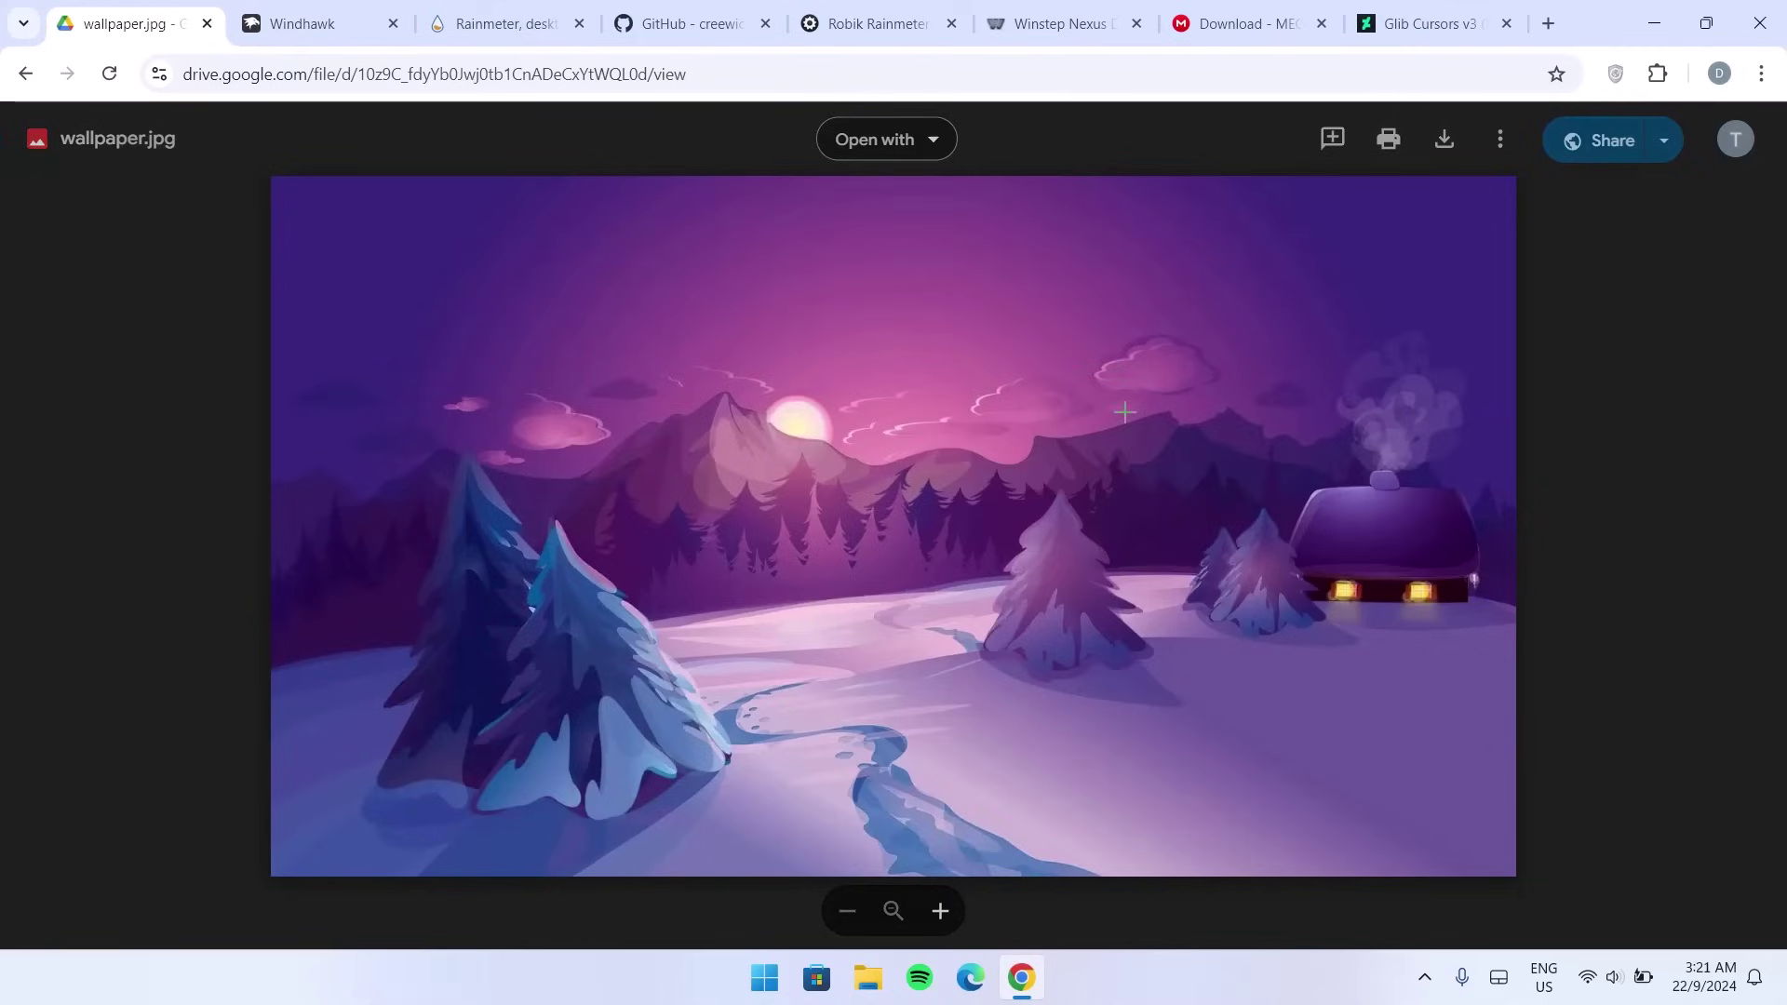
left_click(1441, 141)
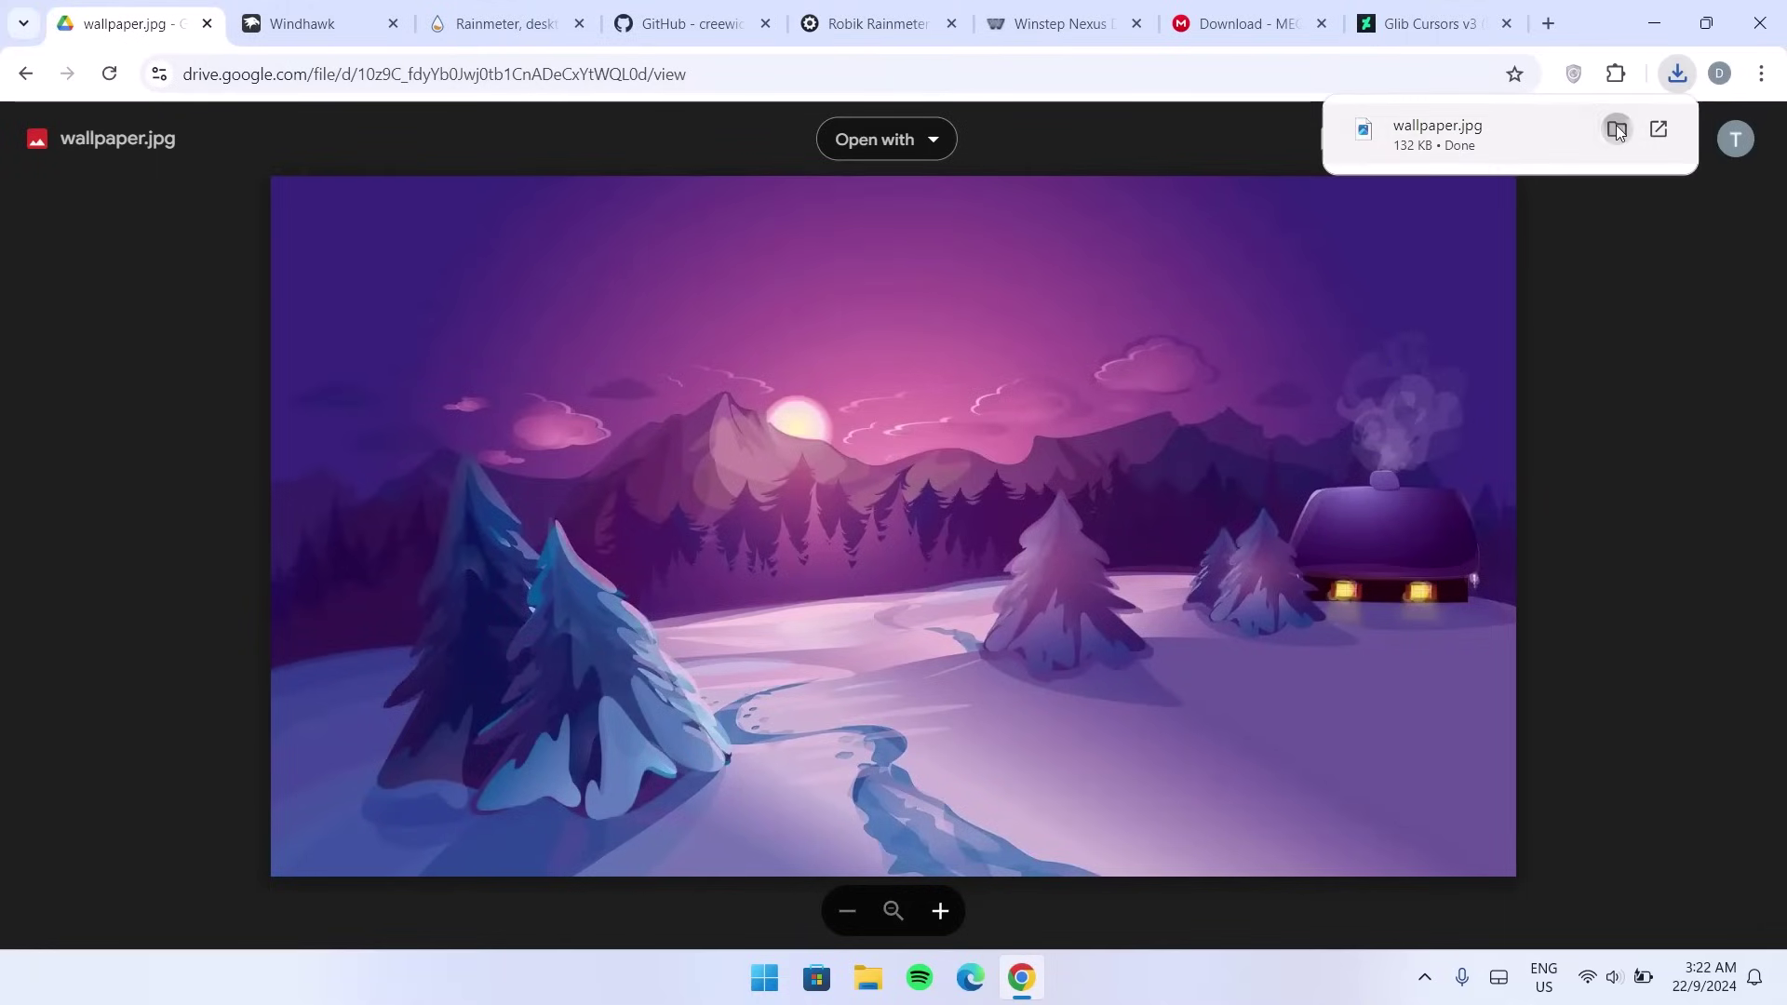
left_click(1614, 132)
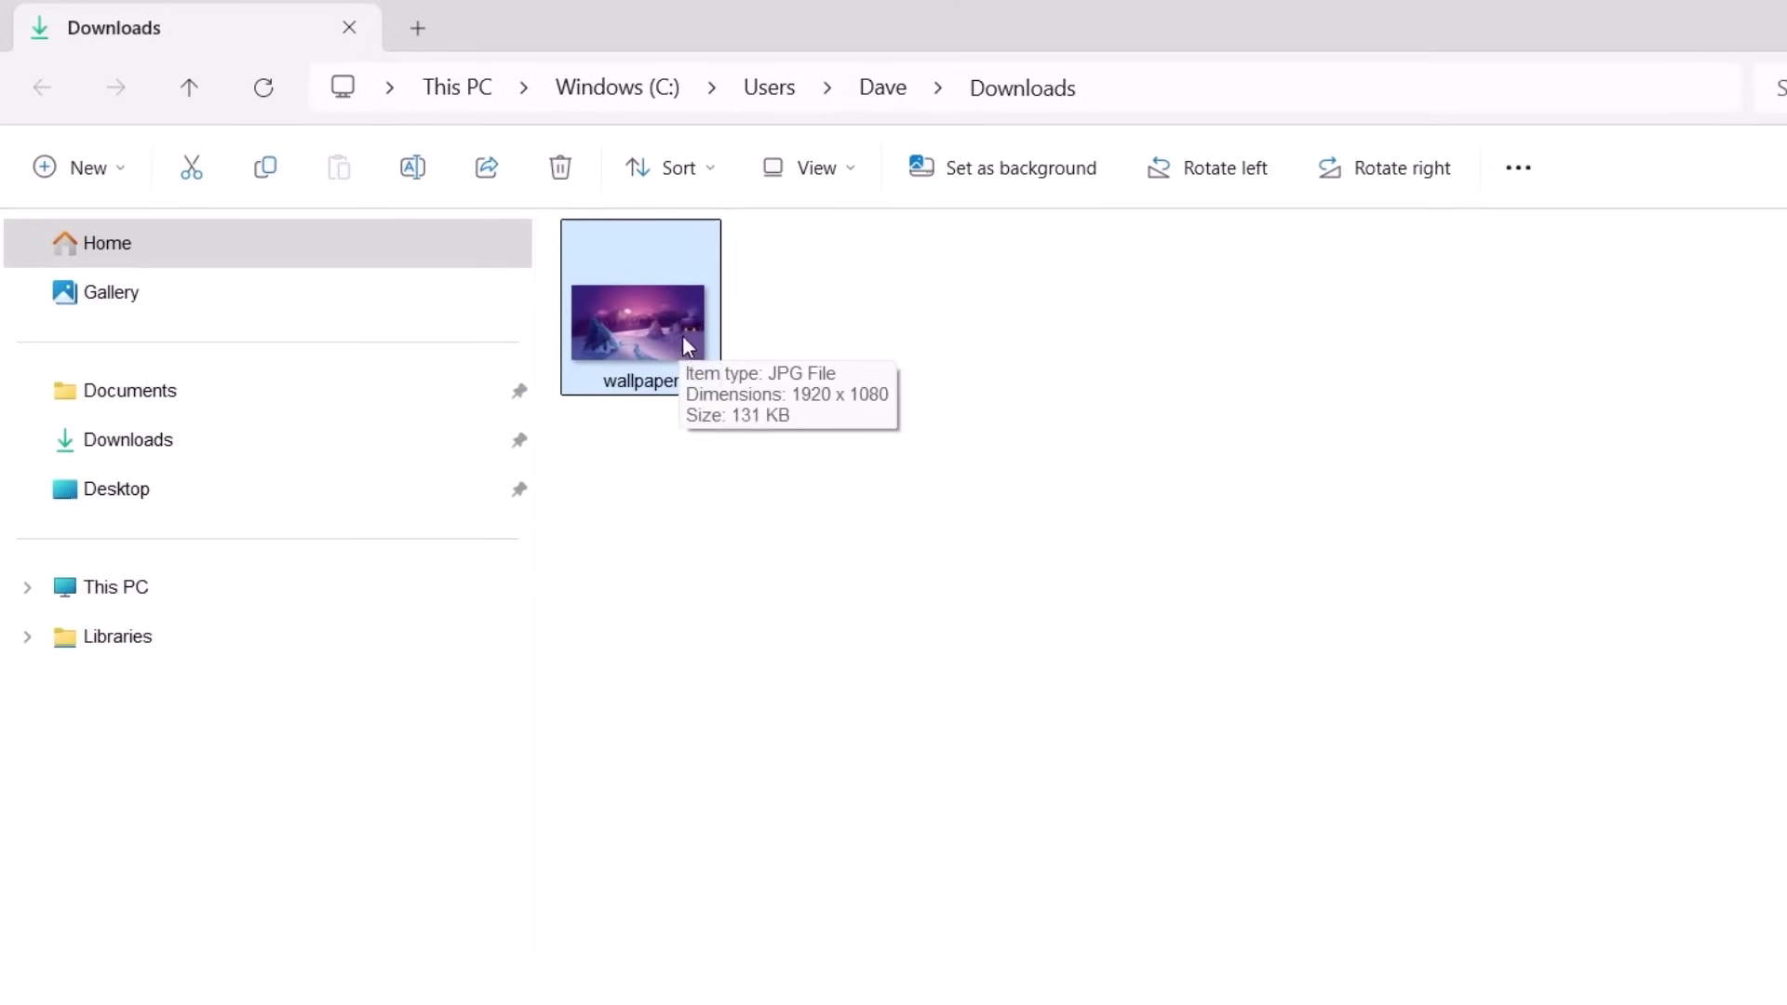
right_click(679, 341)
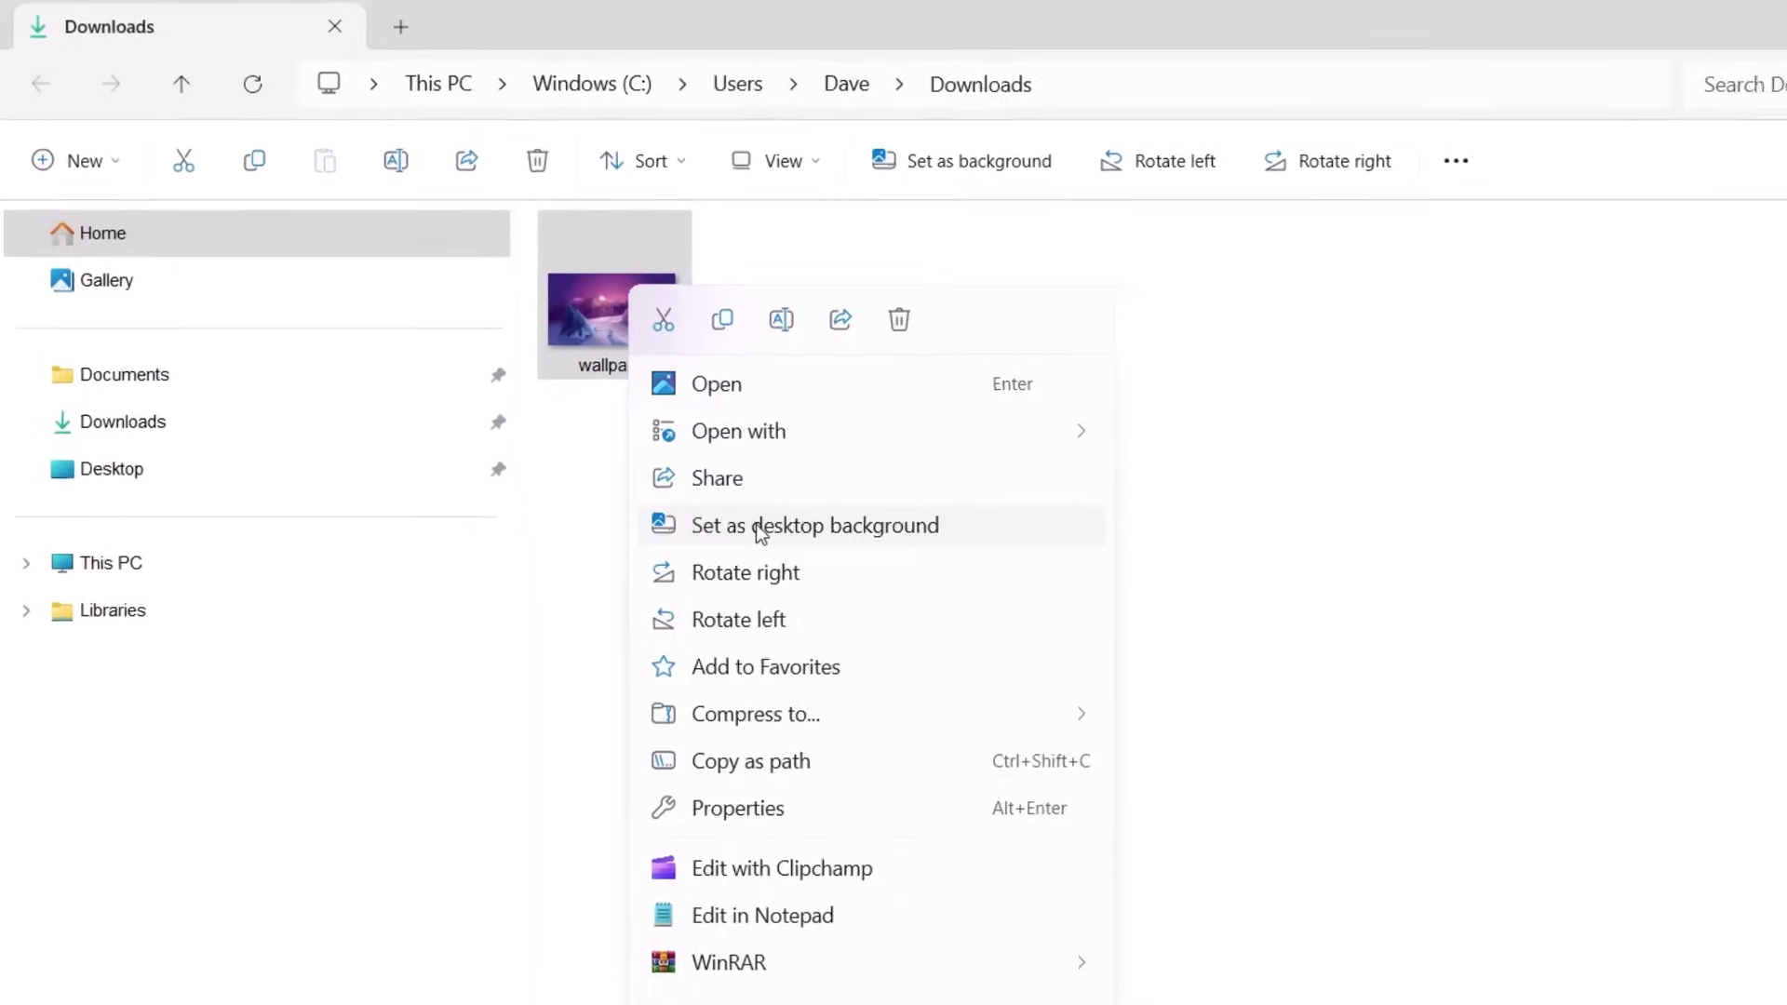
left_click(1690, 17)
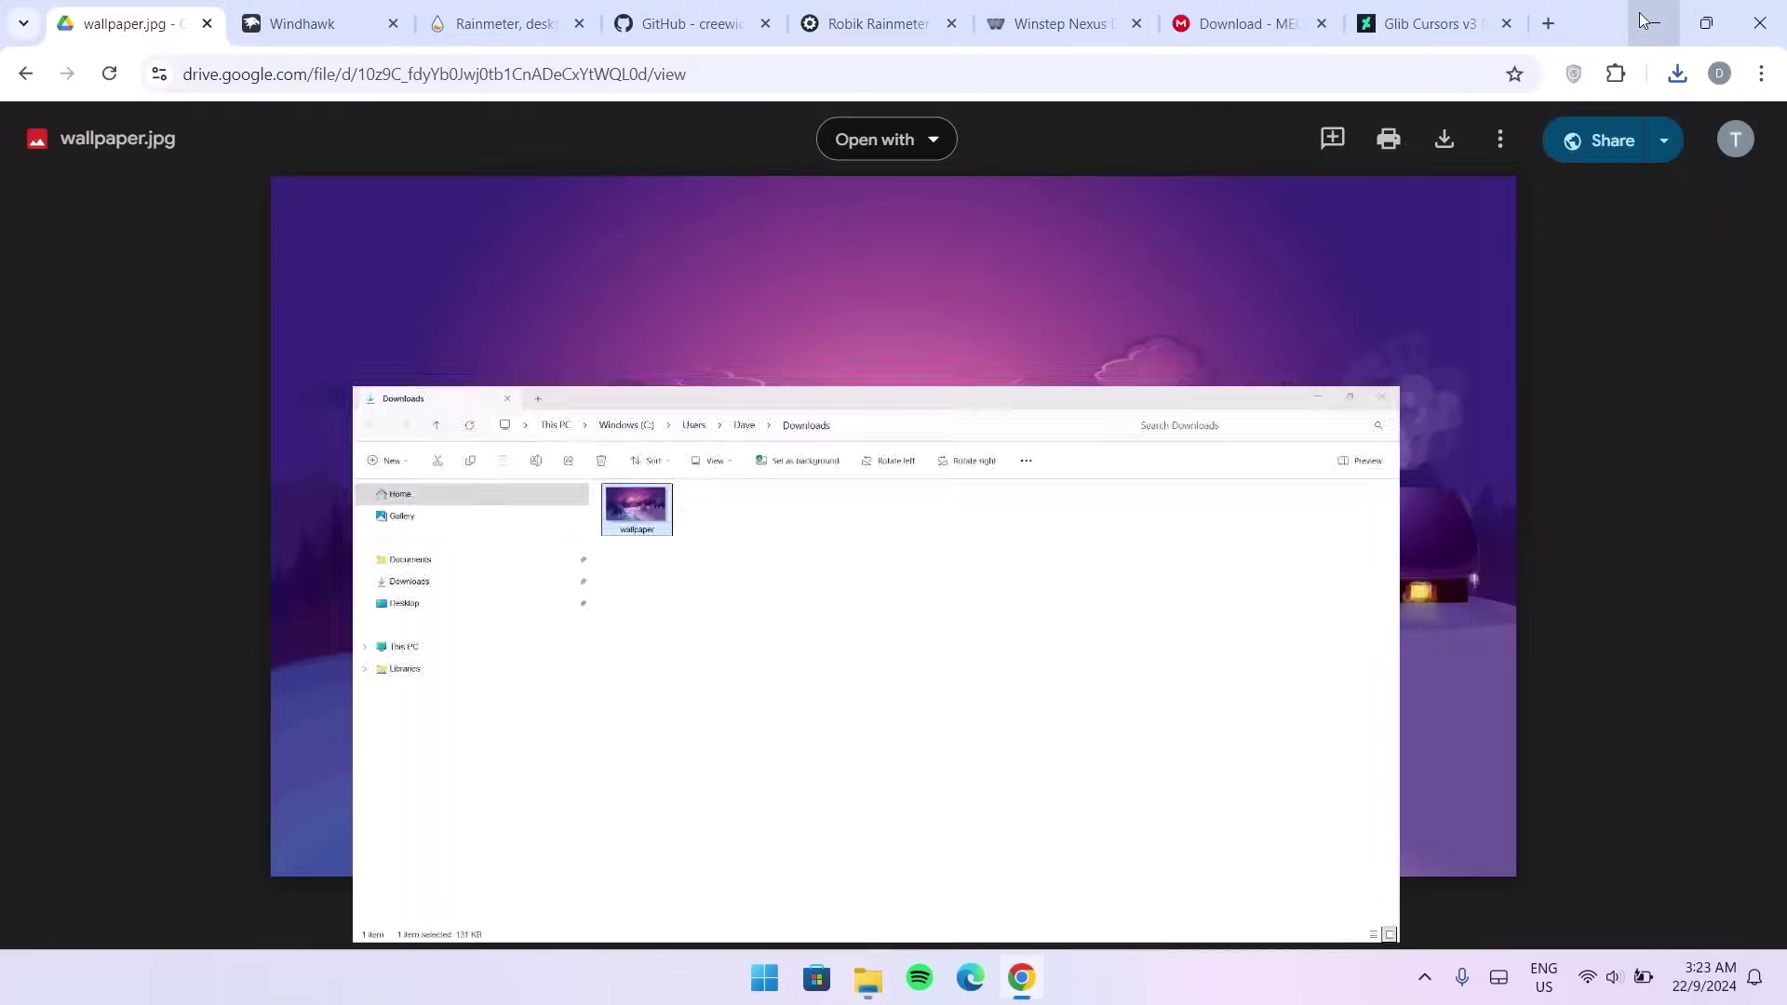
left_click(1662, 17)
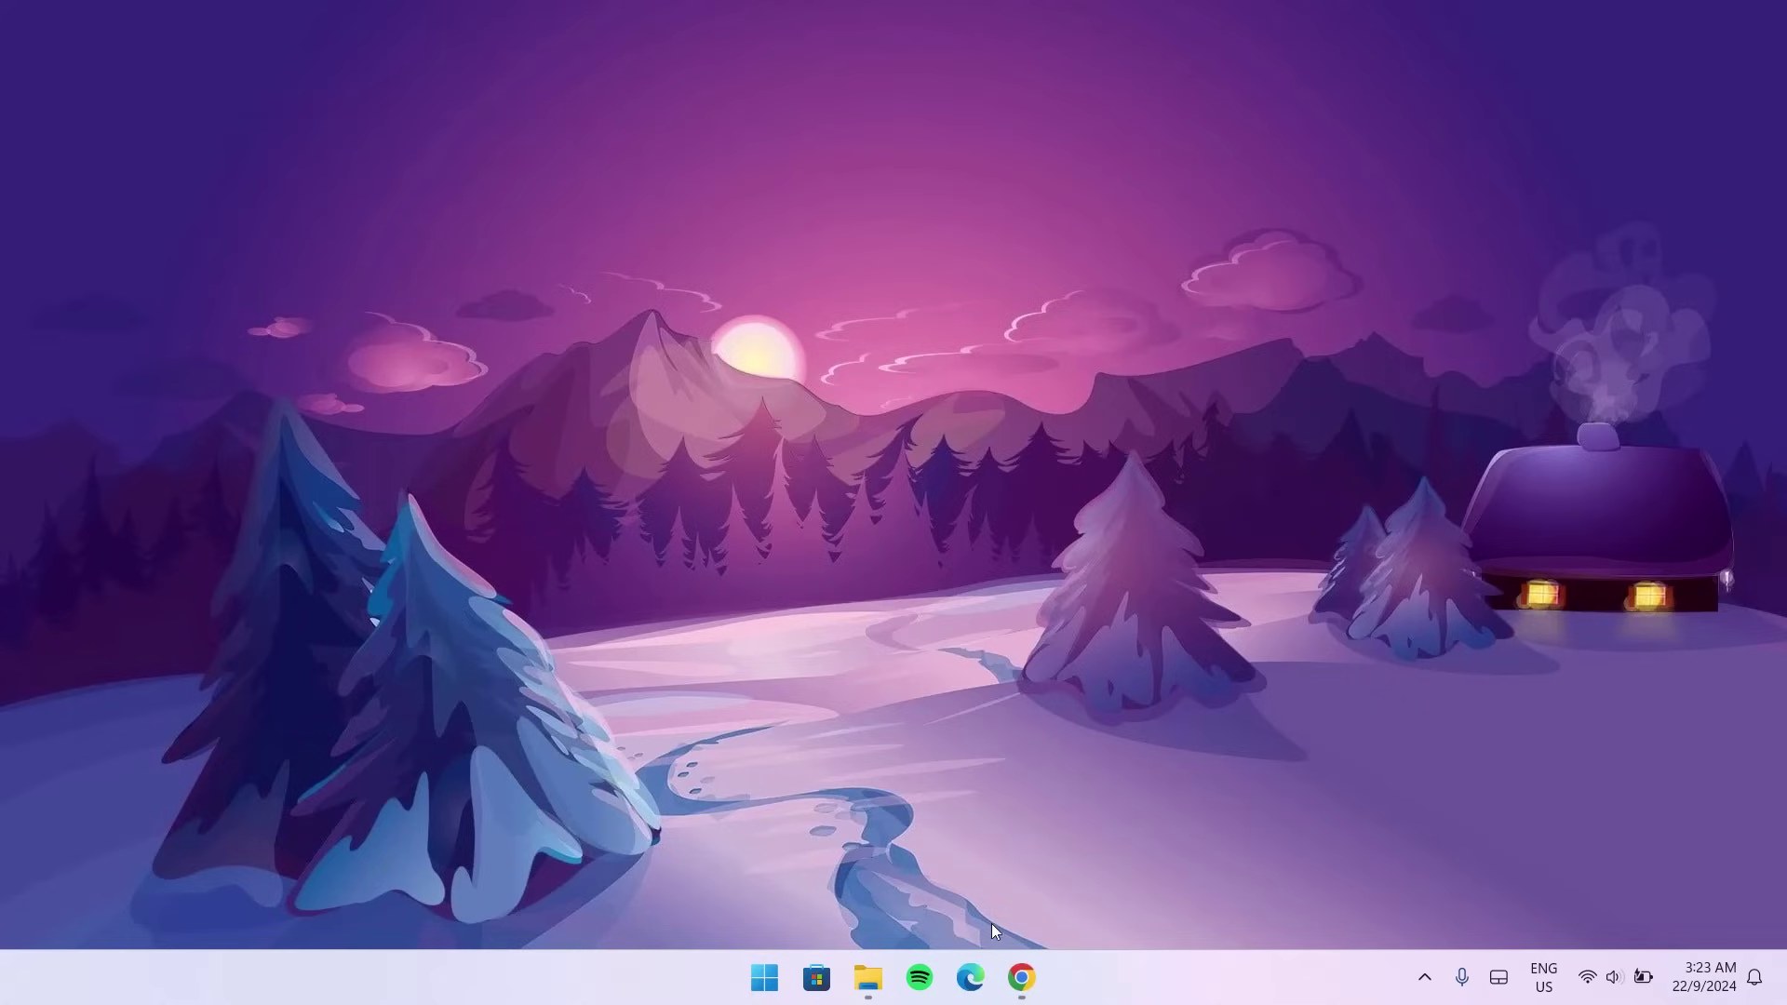
Download windhawk_setup.exe from windhawk.net and show it in the Downloads folder
left_click(1021, 978)
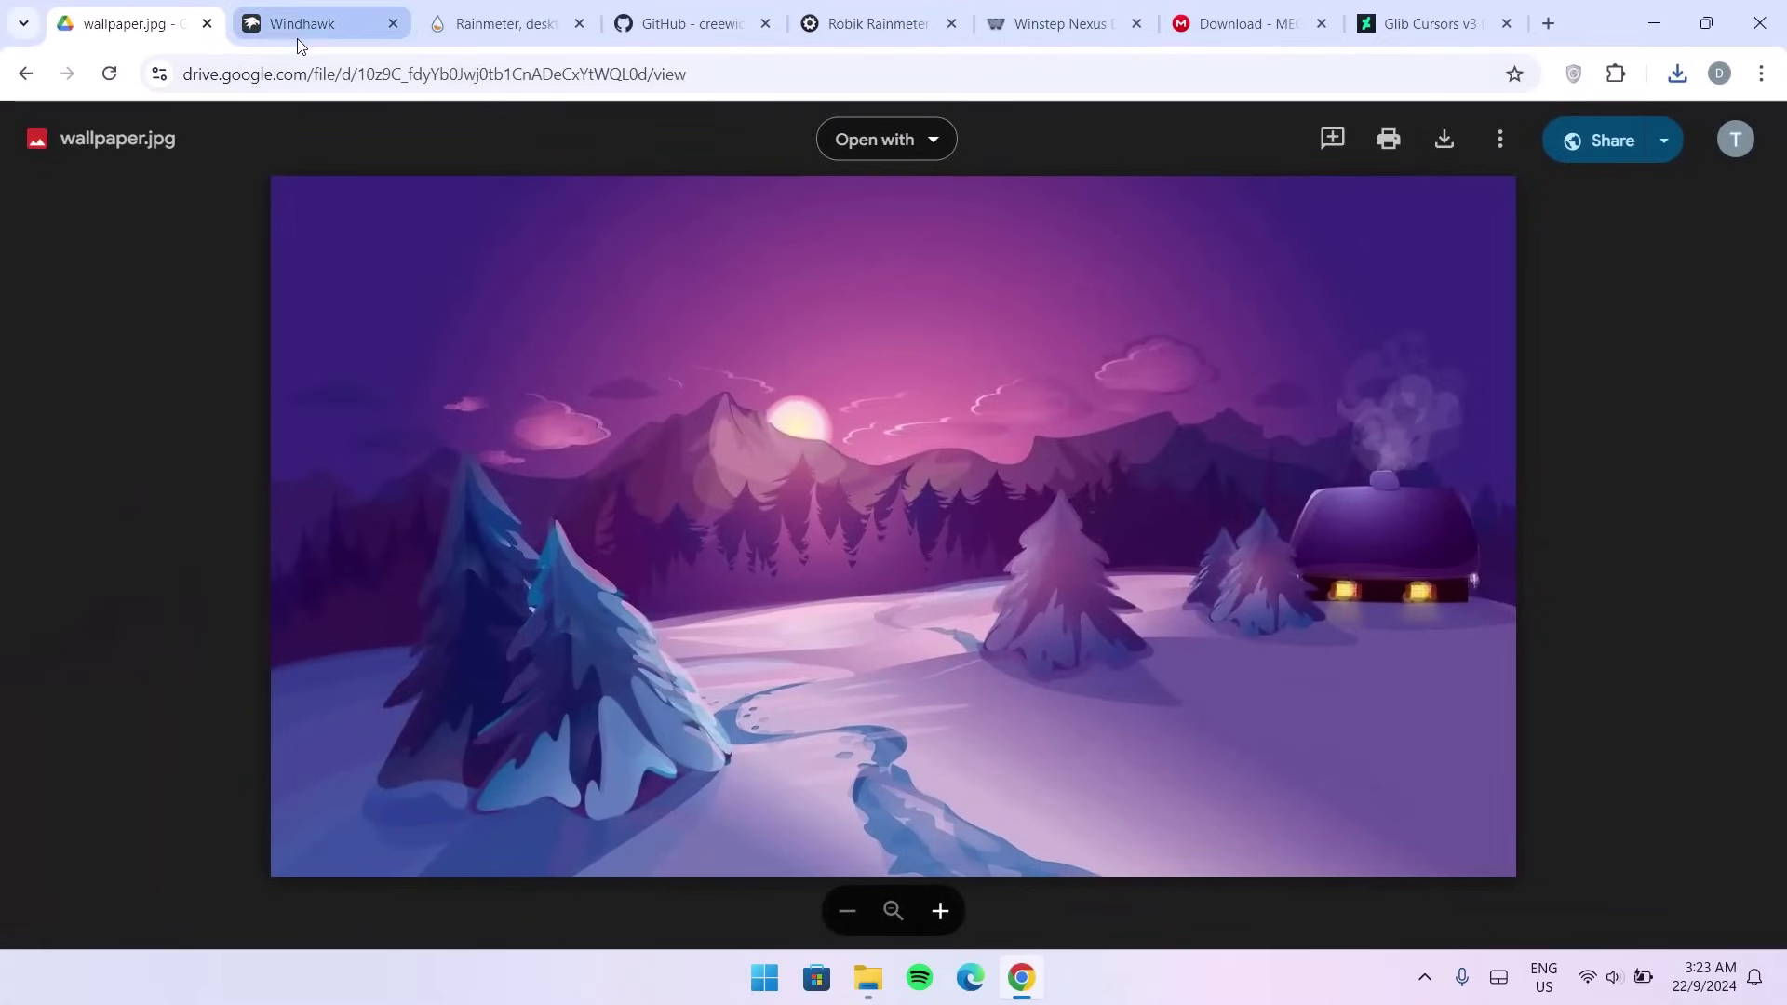
left_click(297, 37)
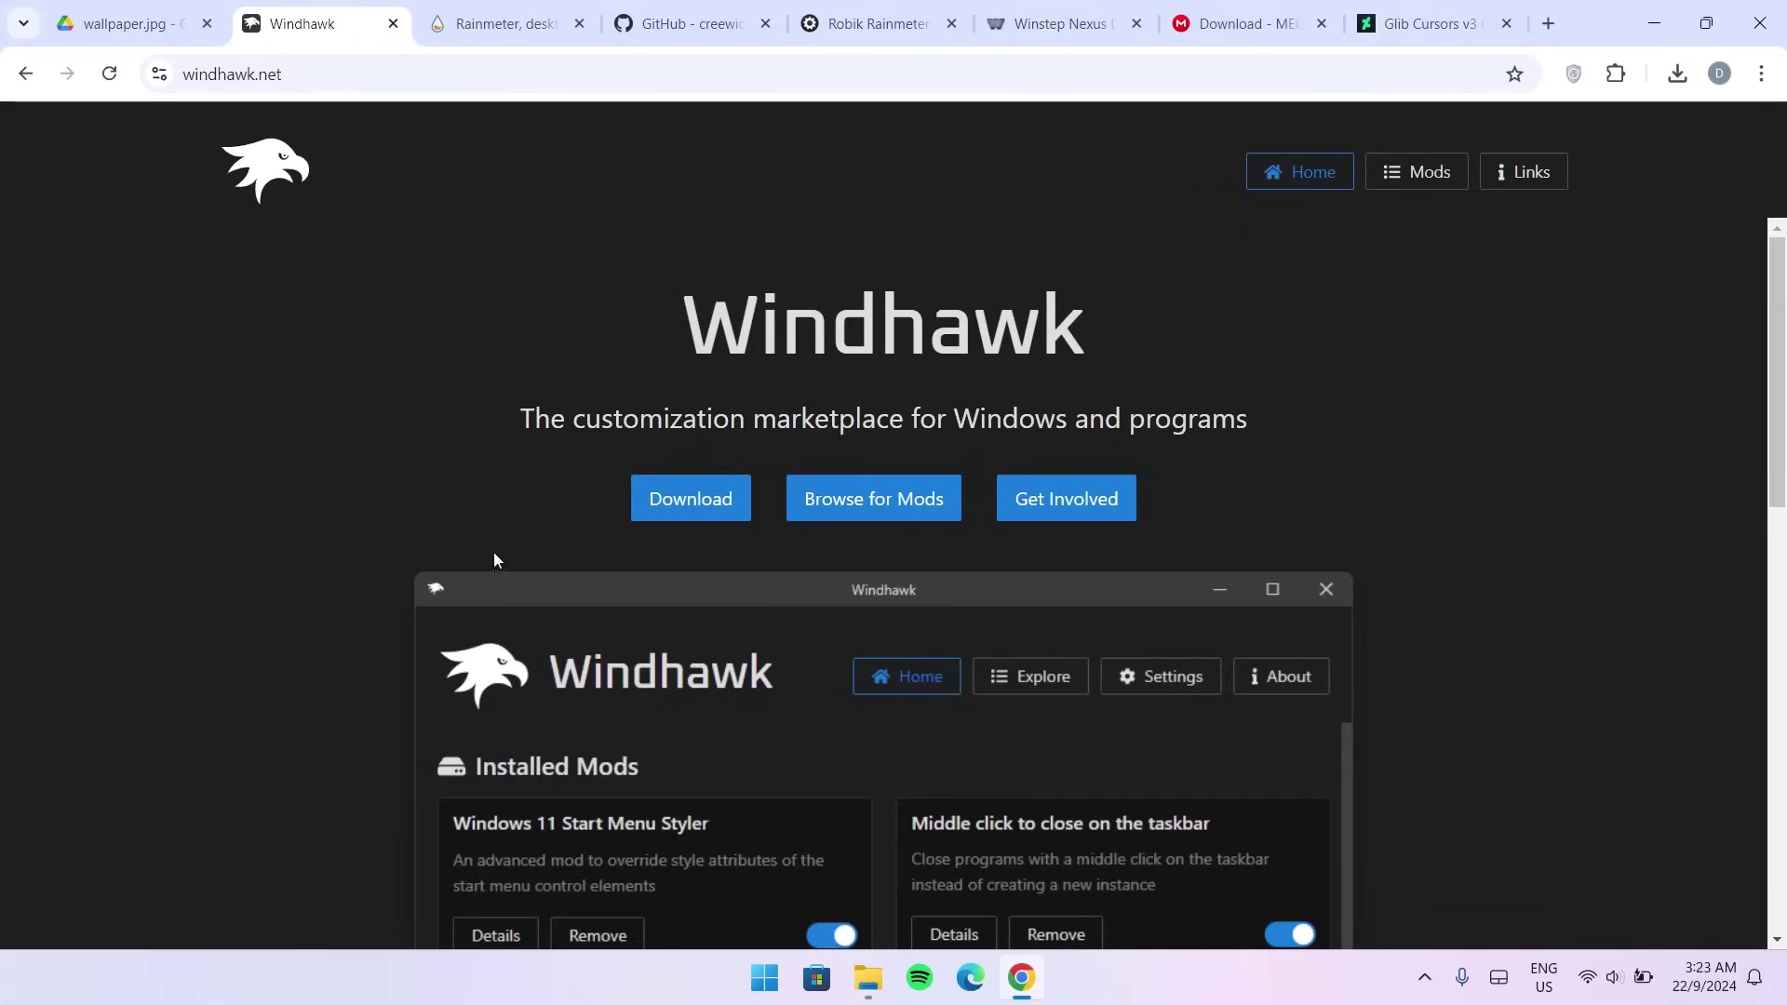
left_click(695, 510)
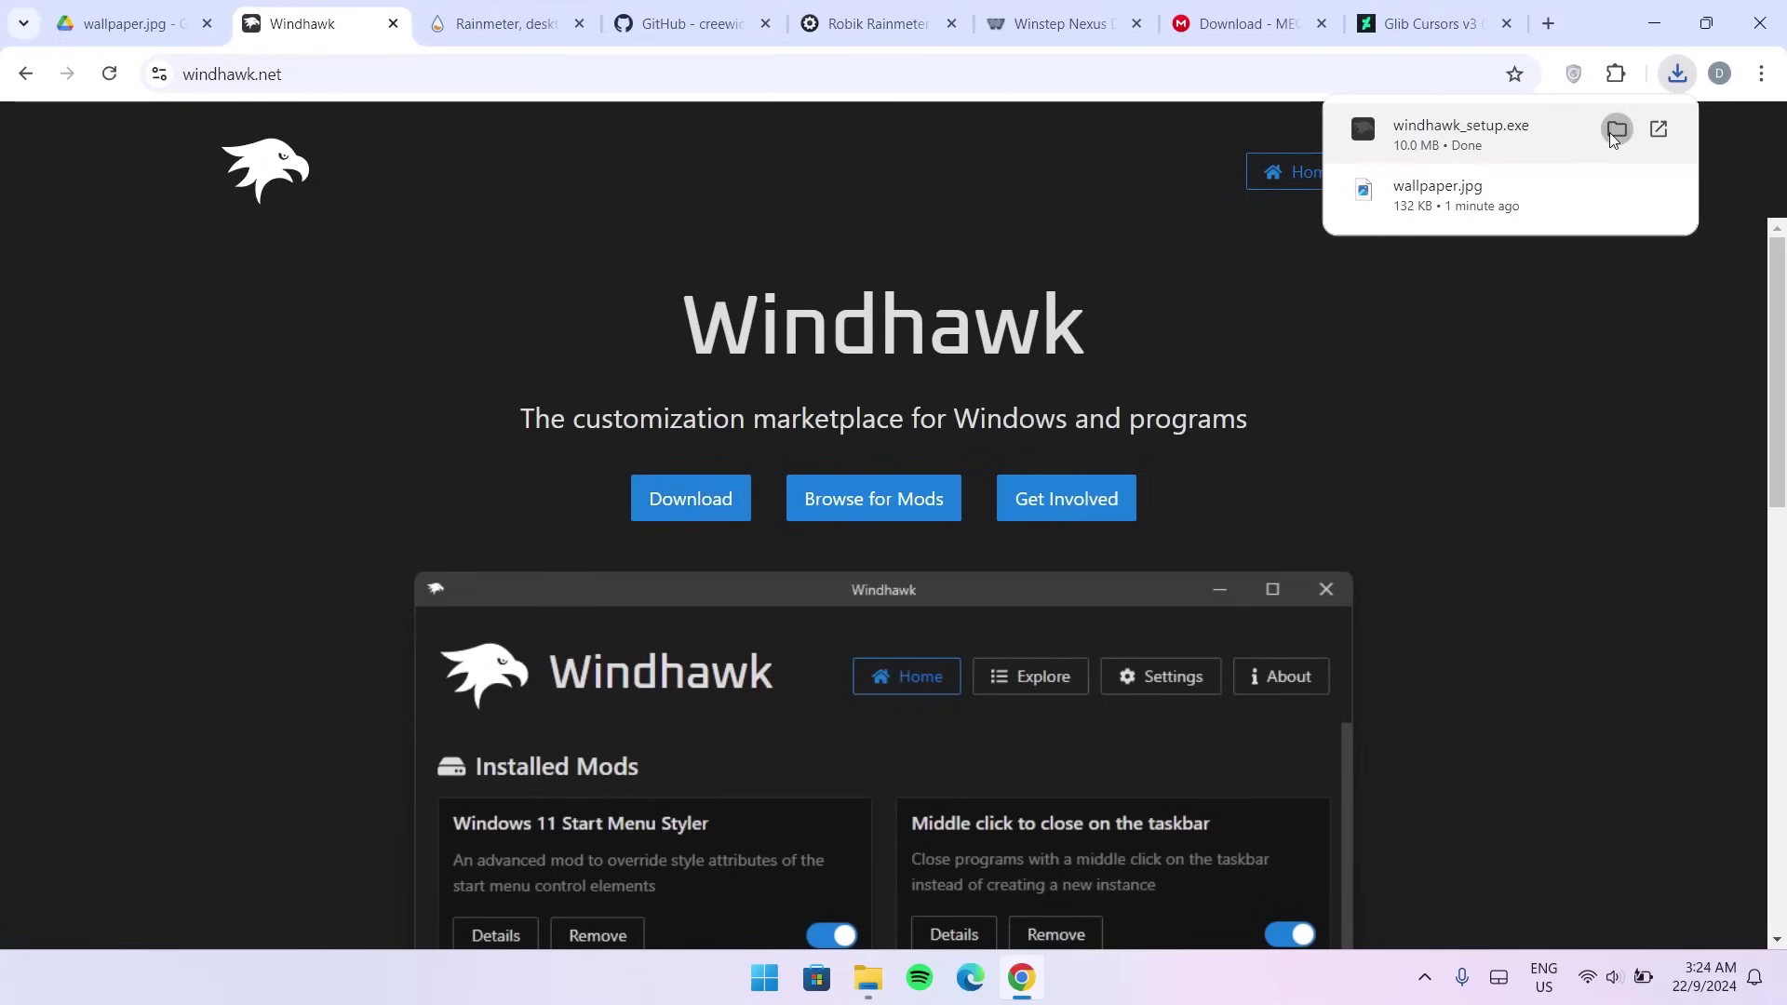
left_click(1615, 131)
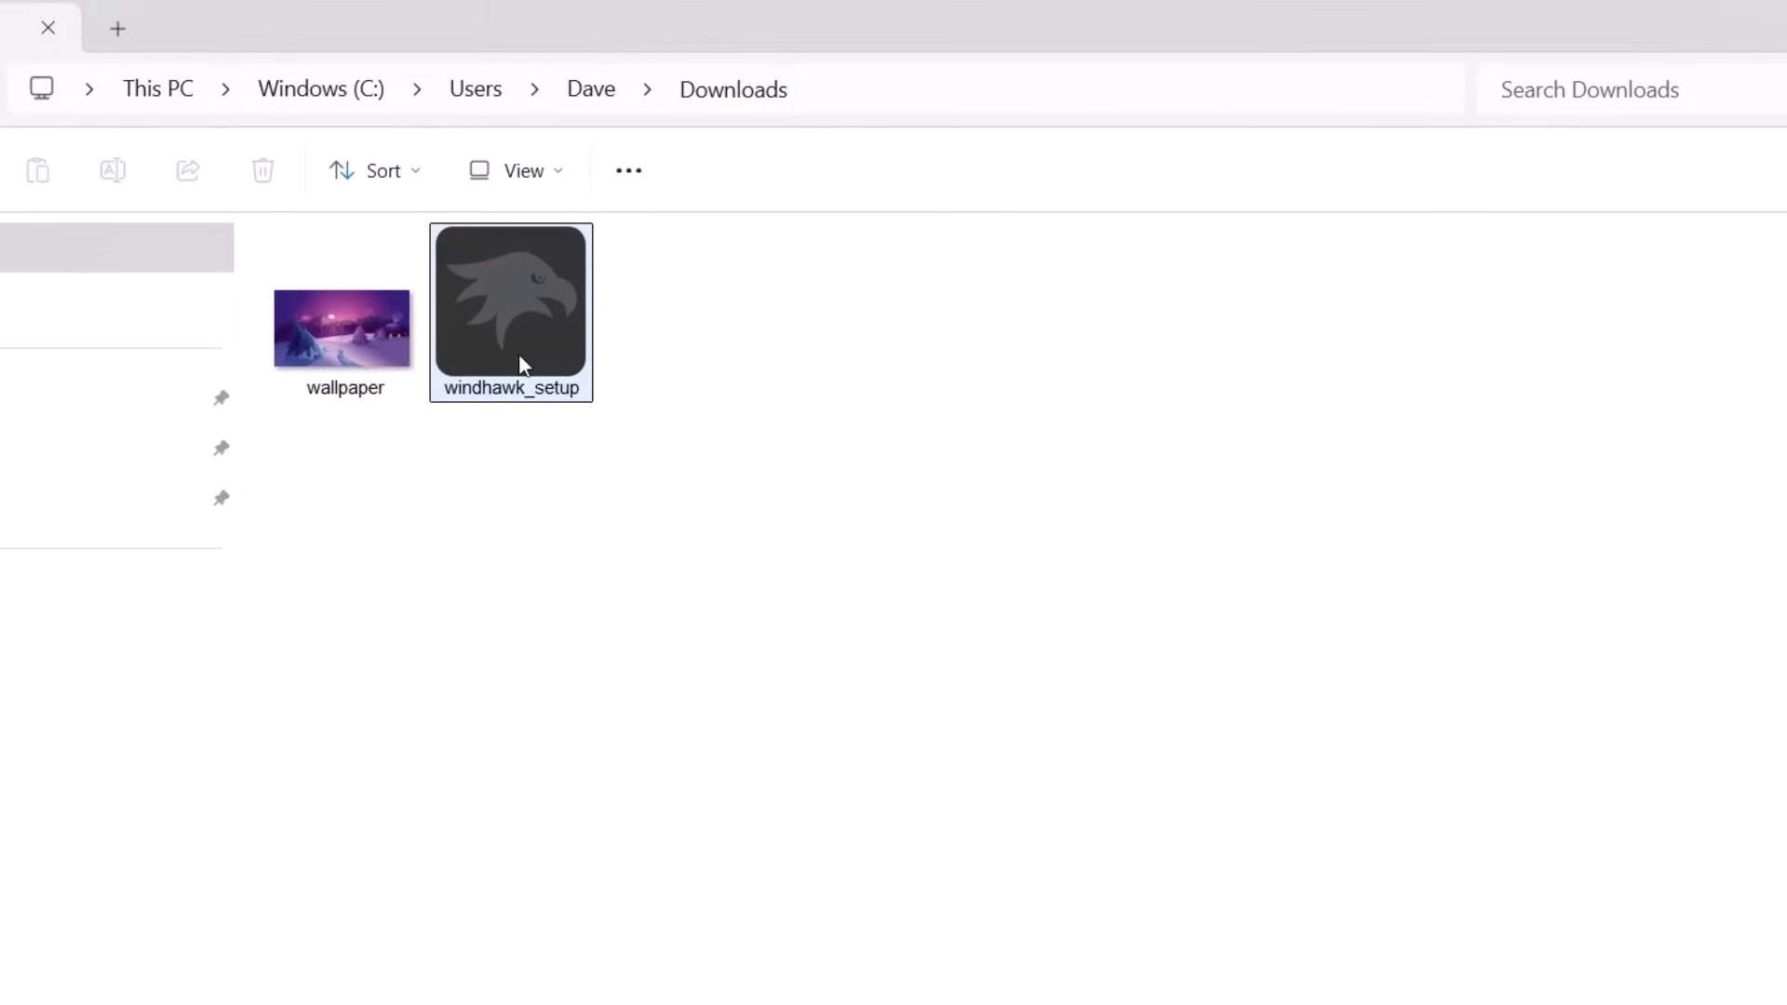
Run windhawk_setup as administrator, install to C:\Program Files\Windhawk with defaults, and launch Windhawk
right_click(546, 311)
left_click(729, 517)
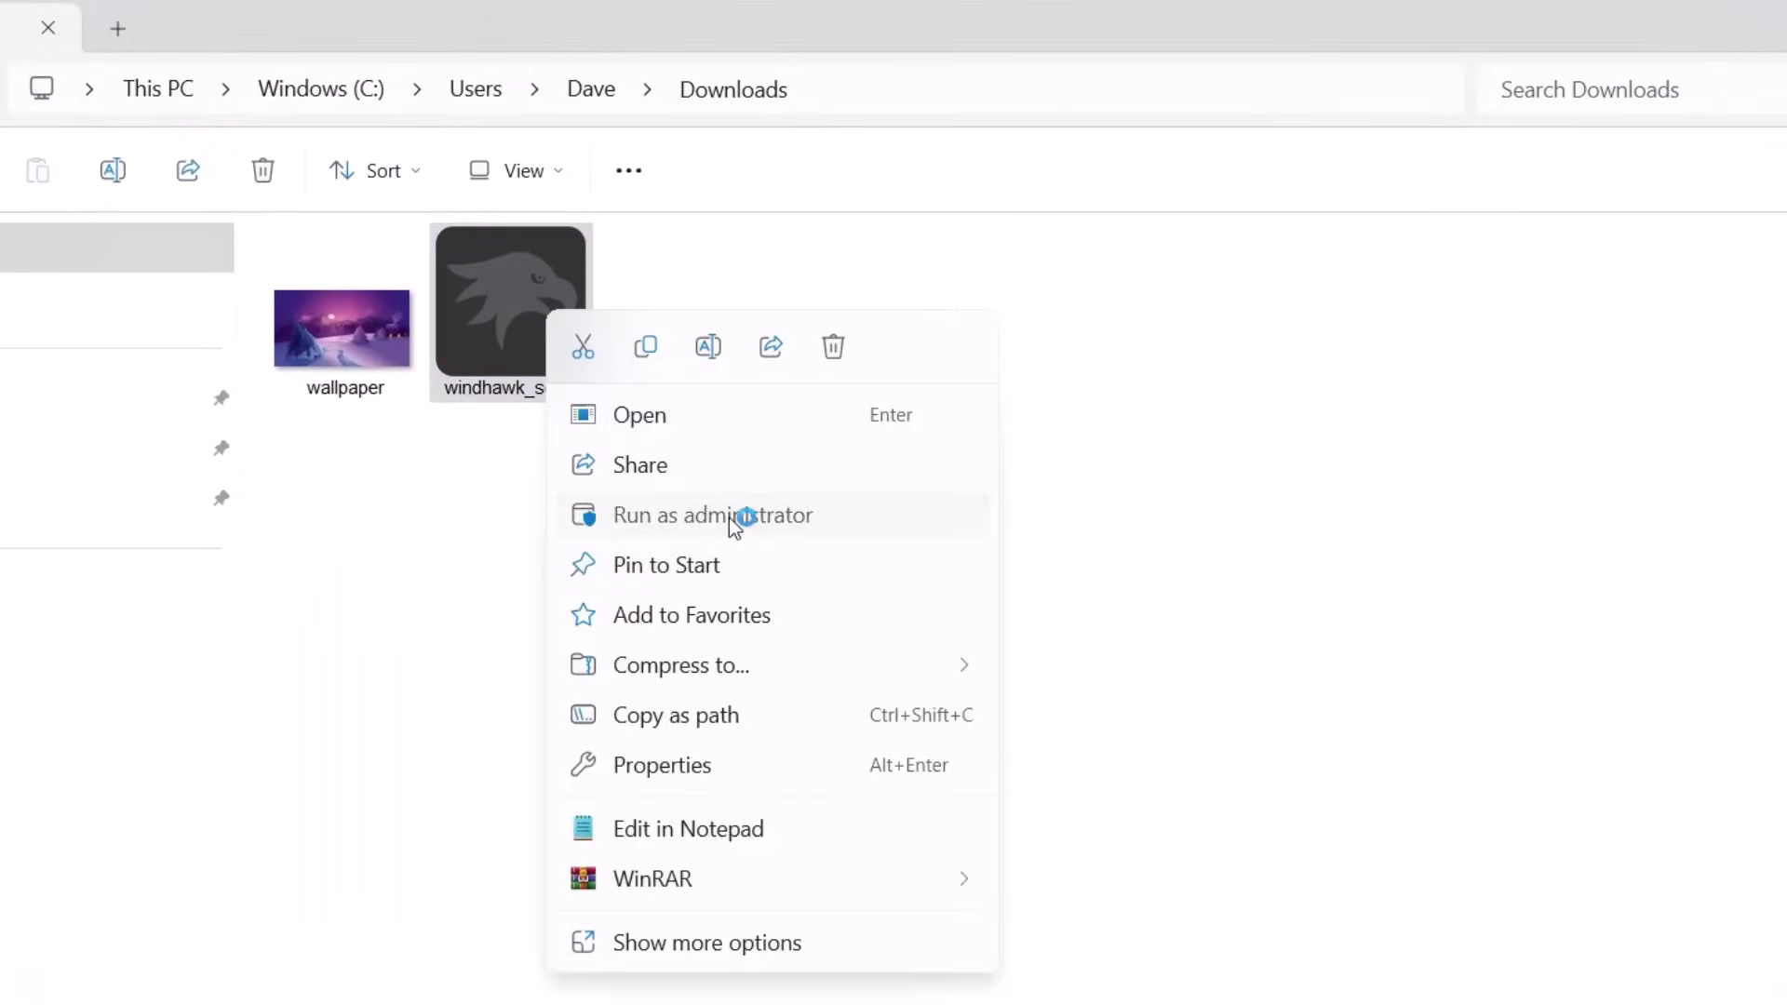
left_click(902, 723)
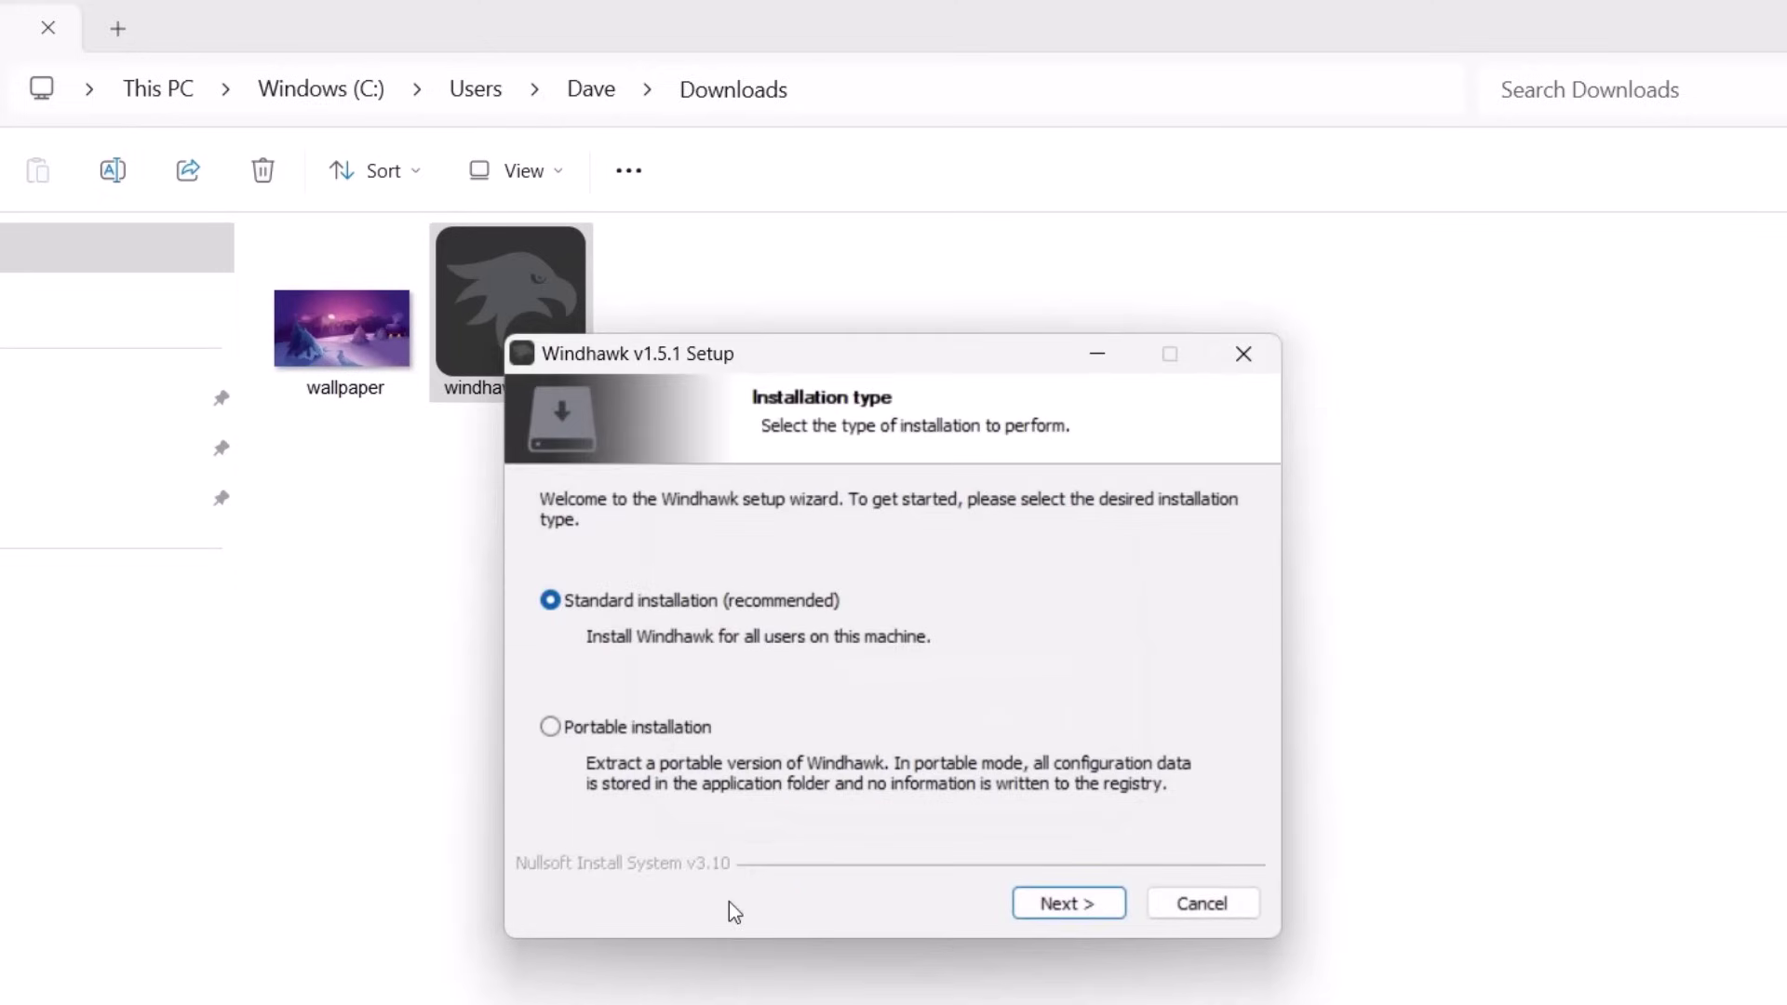
left_click(1084, 905)
left_click(1066, 901)
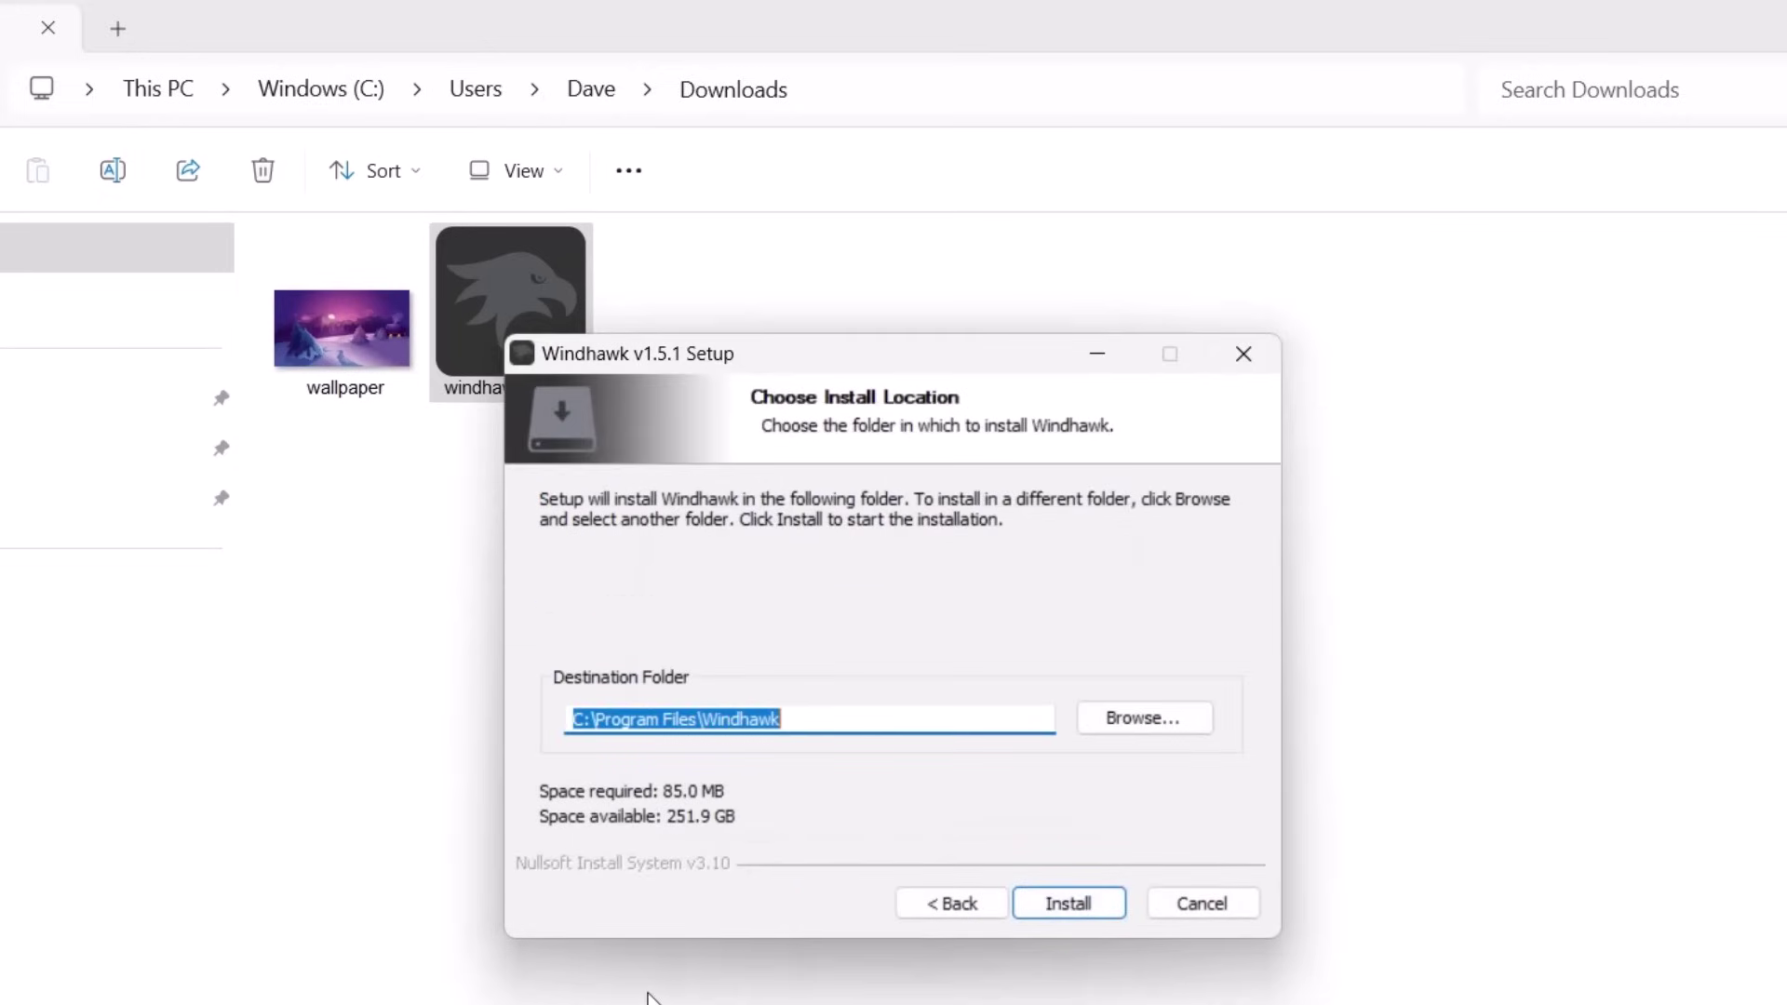
left_click(1067, 901)
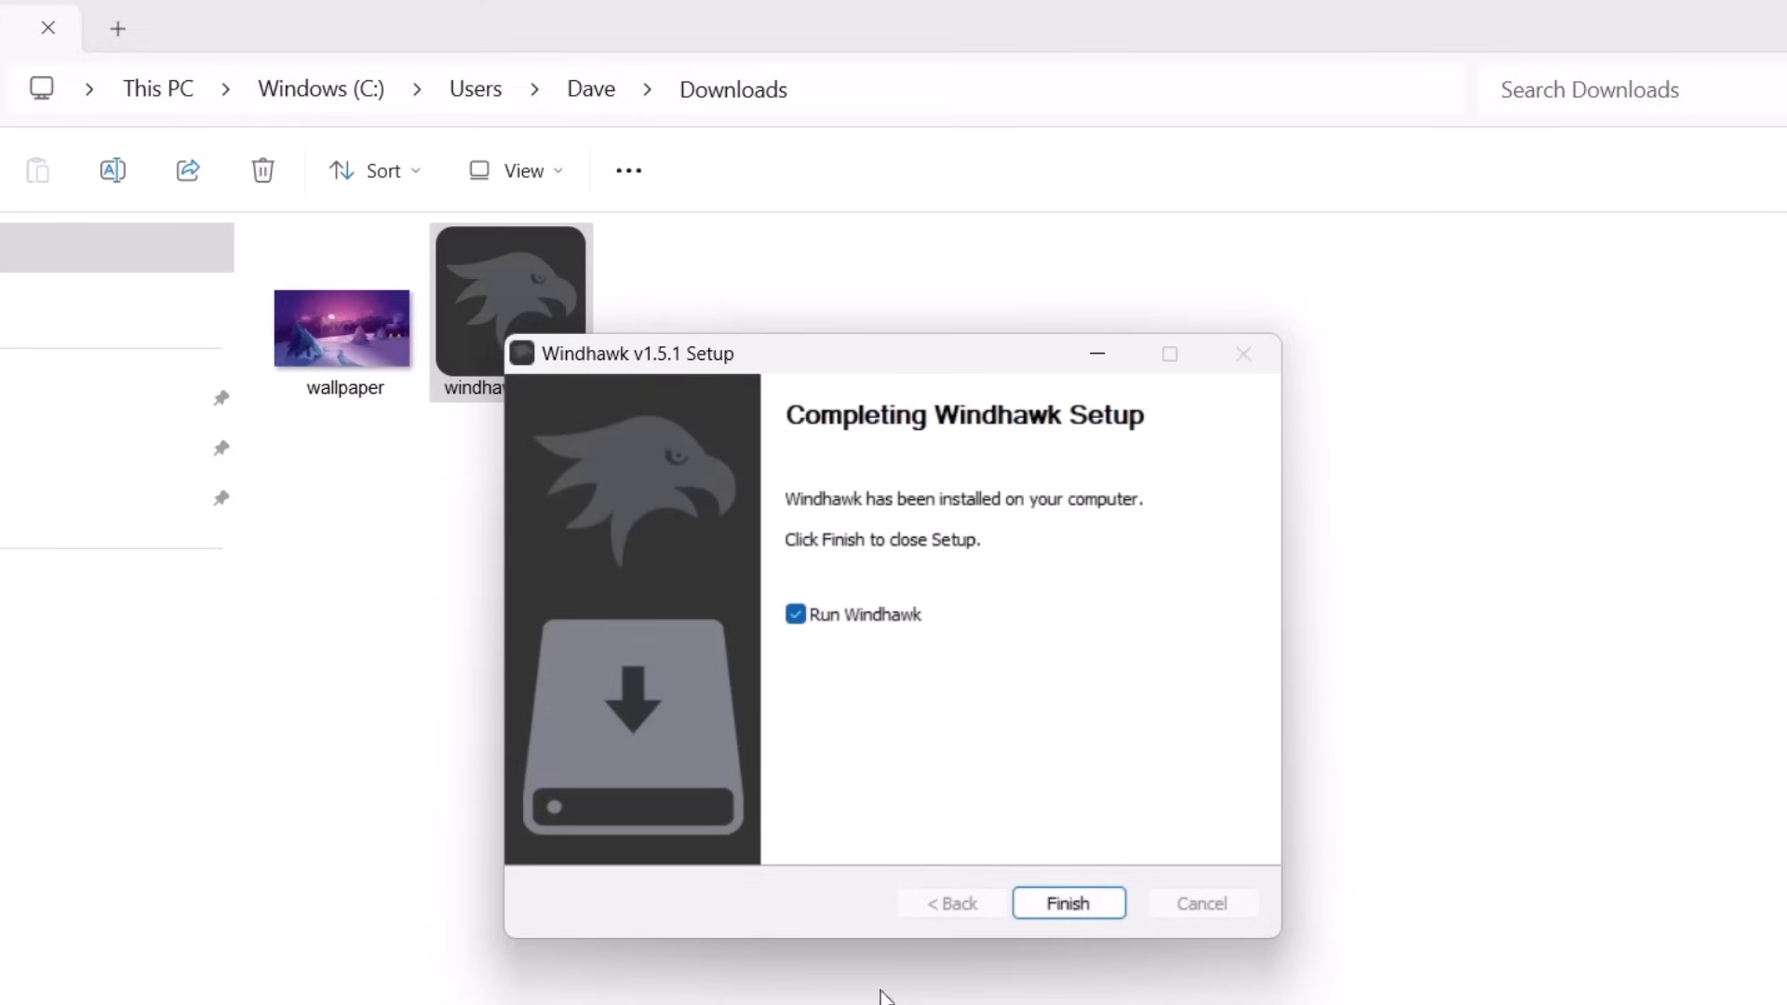
left_click(1073, 908)
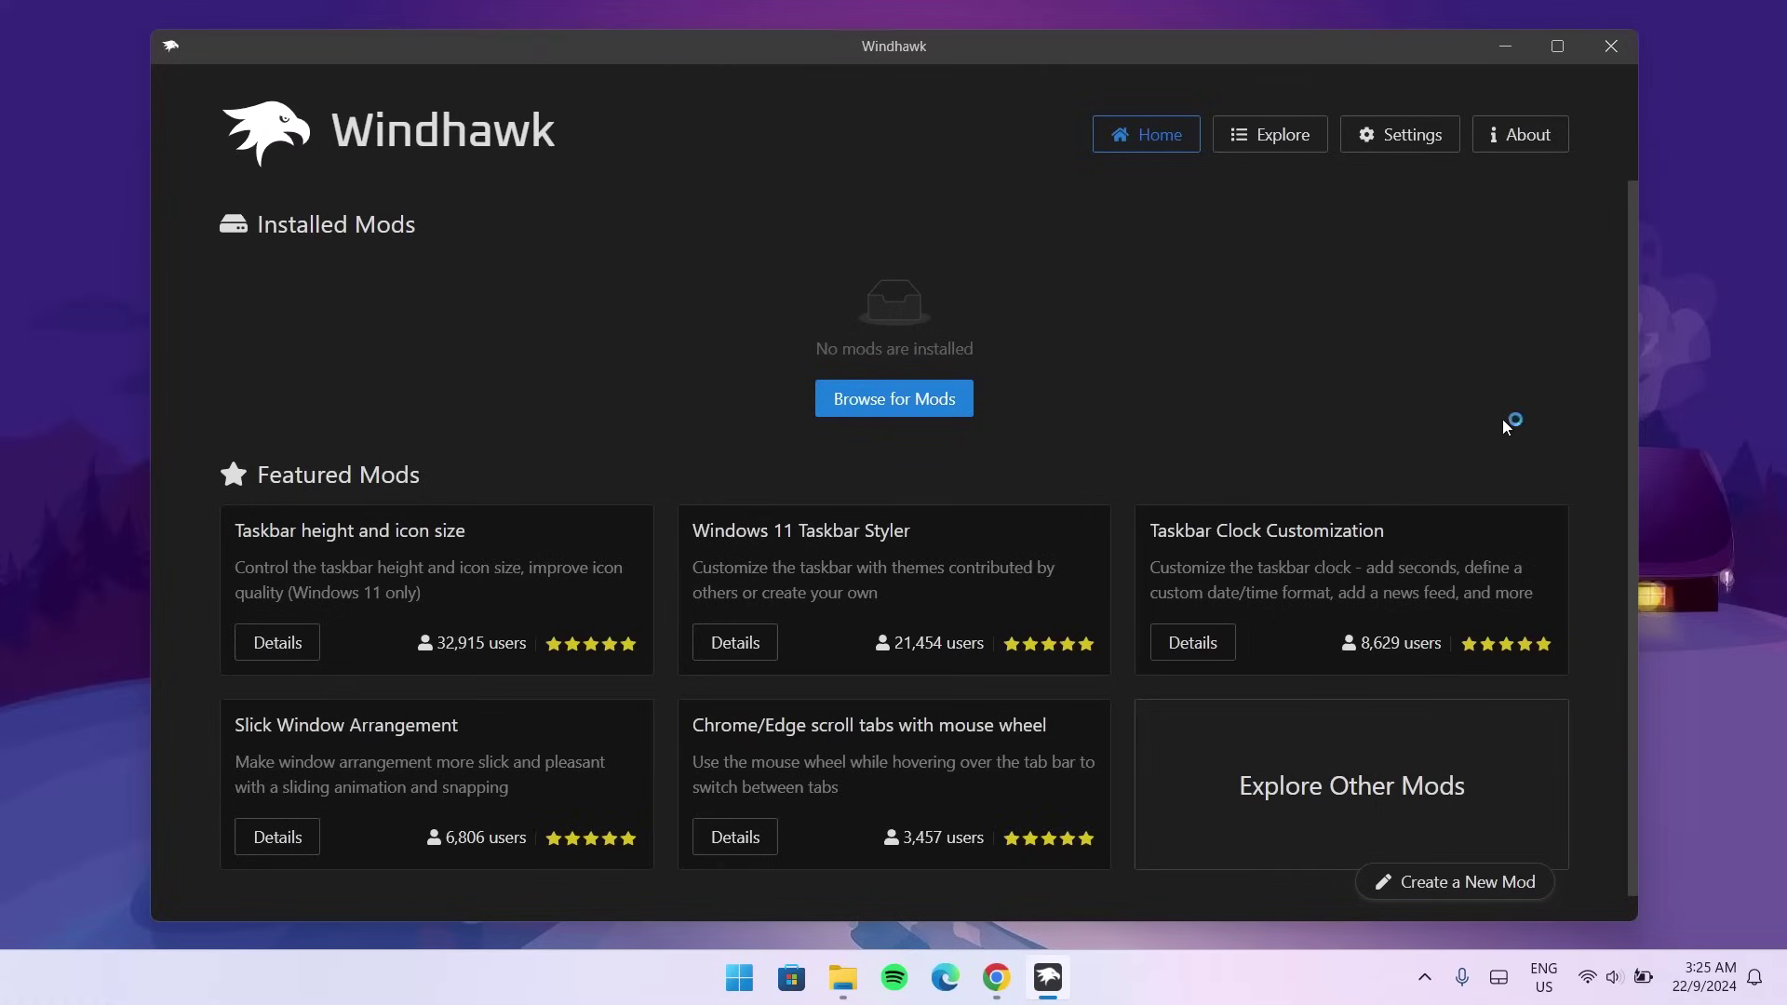
Find Windows 11 Taskbar Styler v1.3.7 in Explore and install it, accepting the risk warning
left_click(1285, 141)
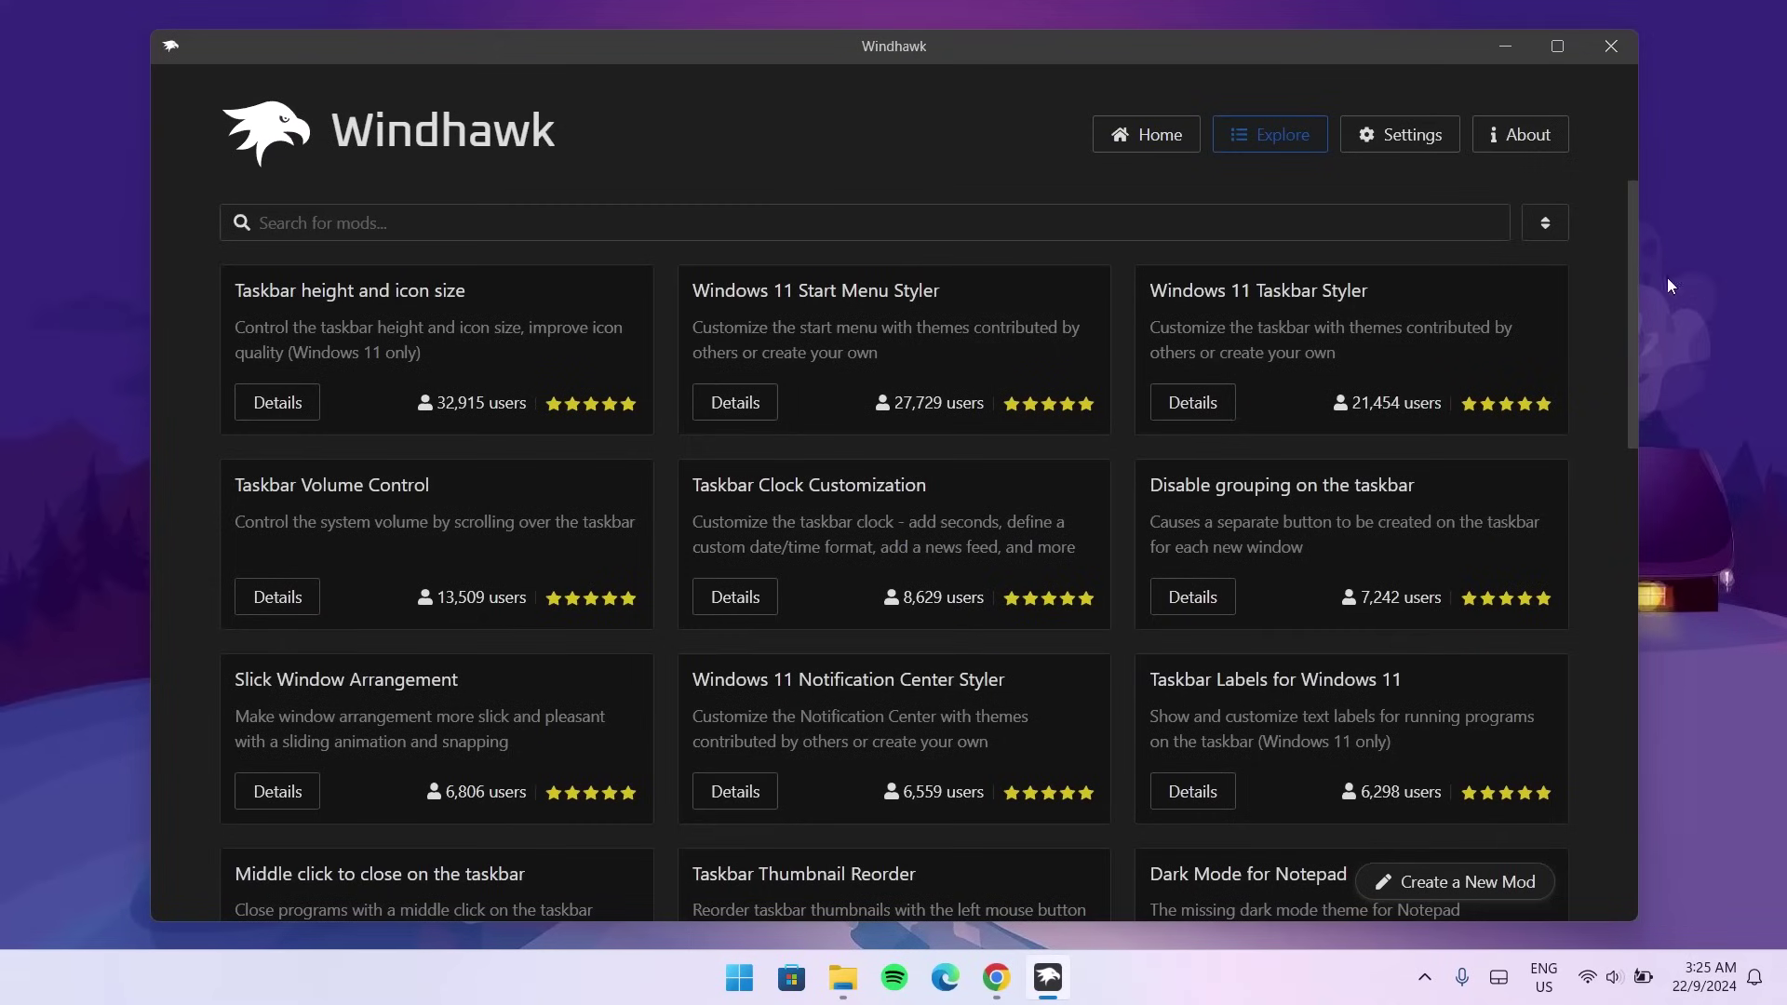
left_click_drag(1634, 318, 1573, 321)
left_click(1197, 414)
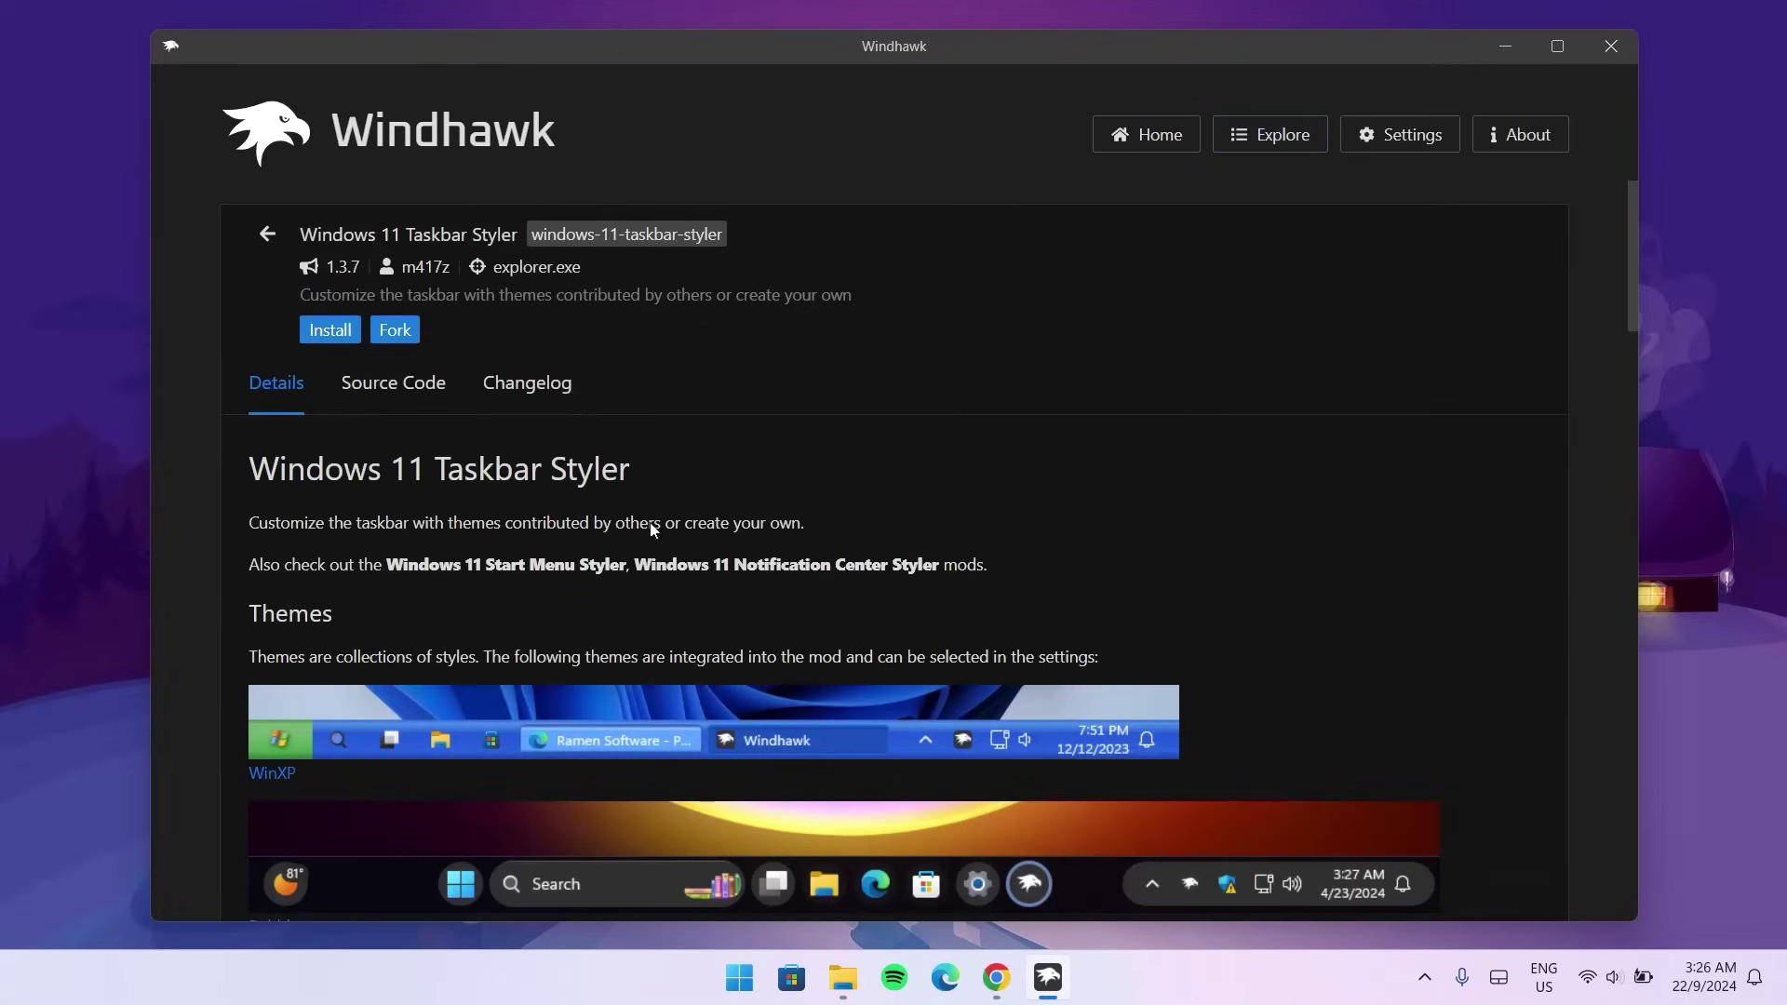
left_click(331, 331)
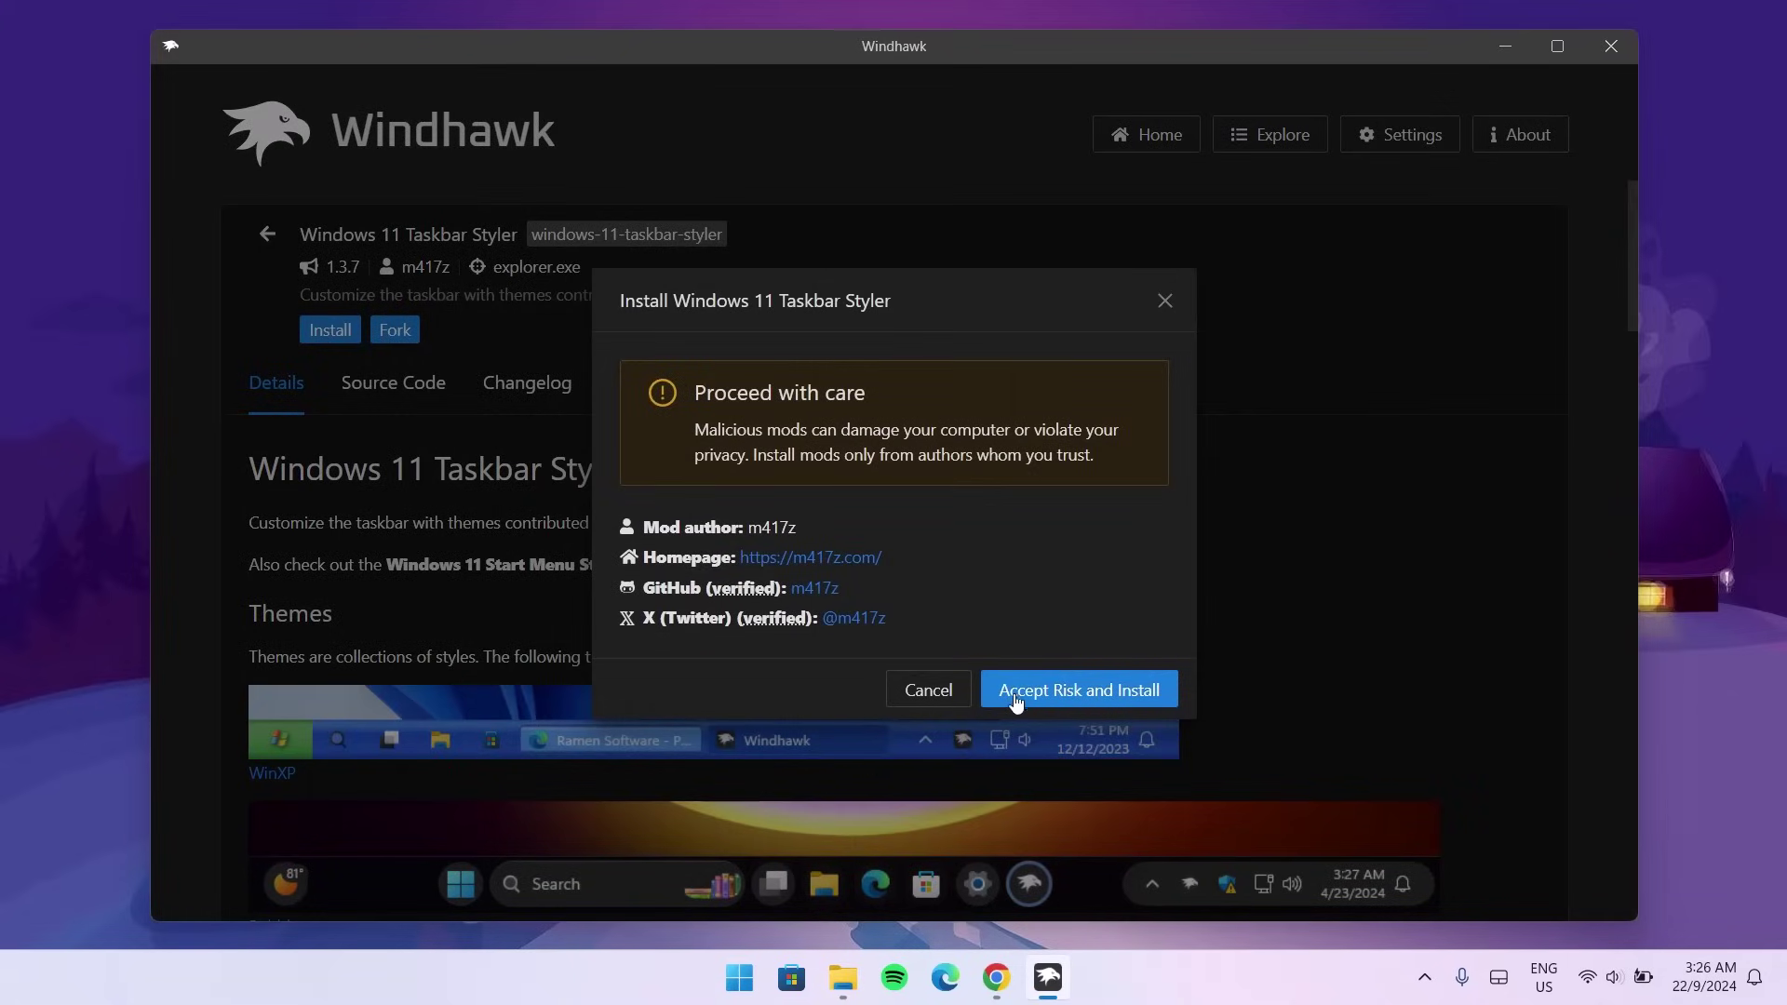
left_click(1048, 705)
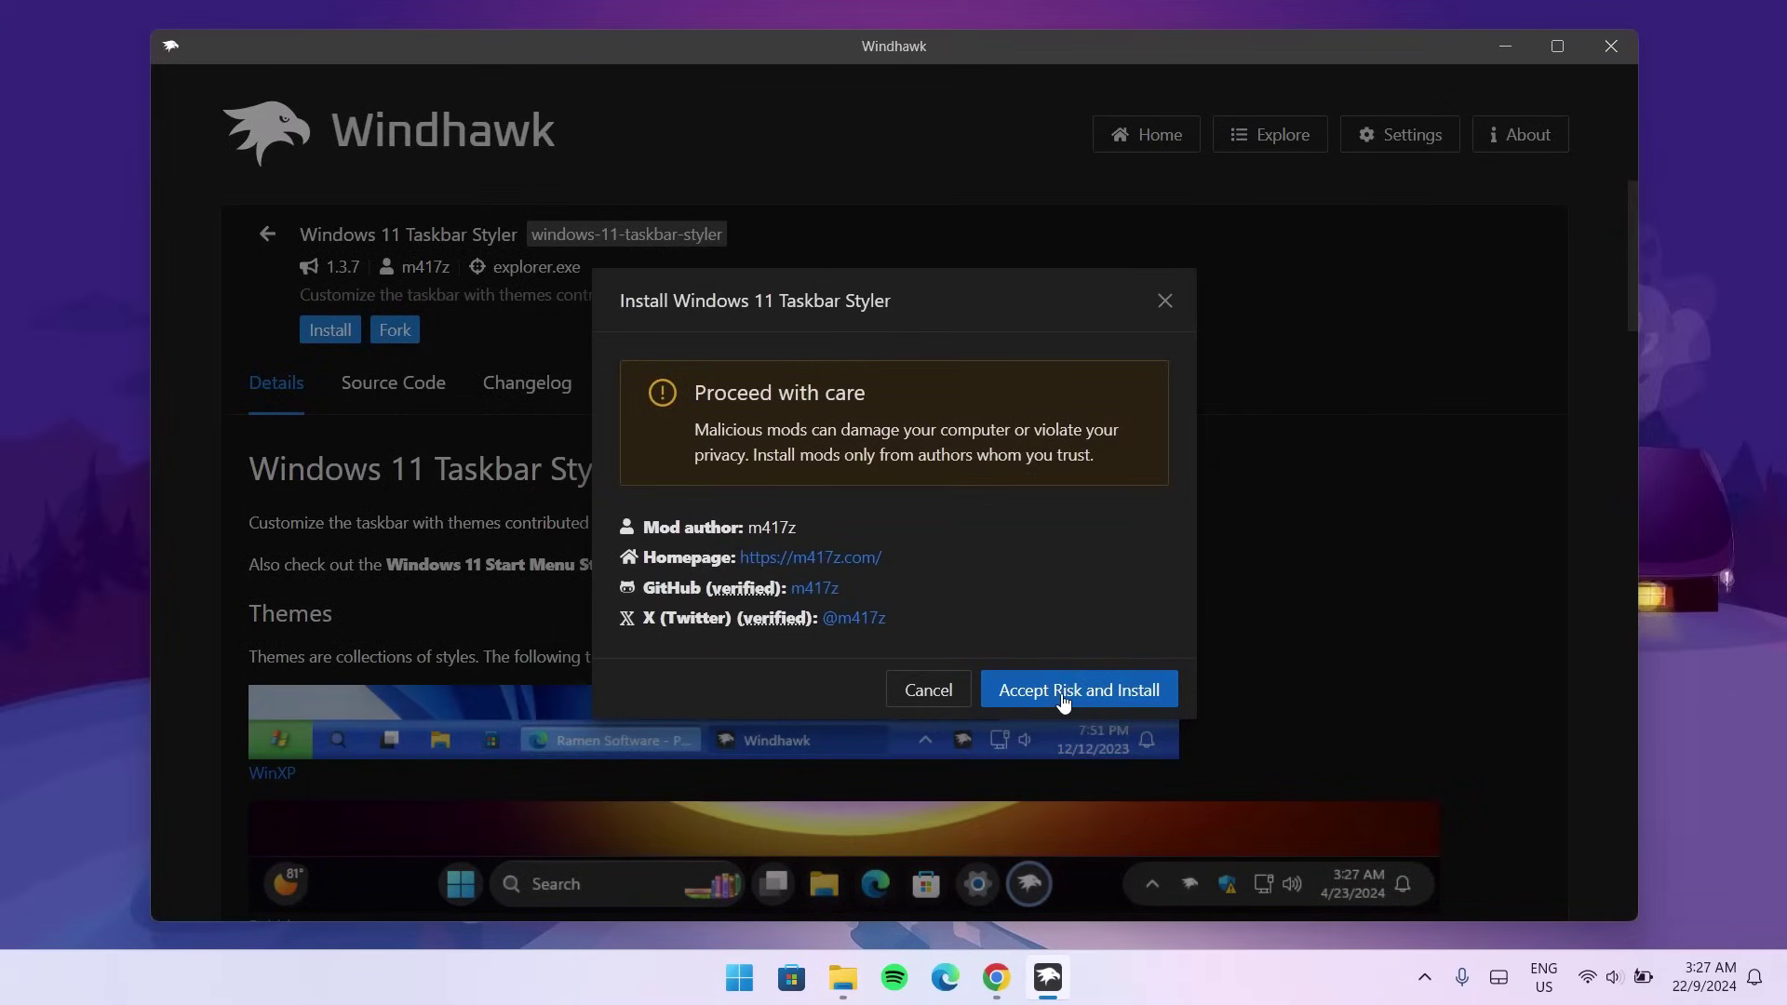
left_click(1064, 703)
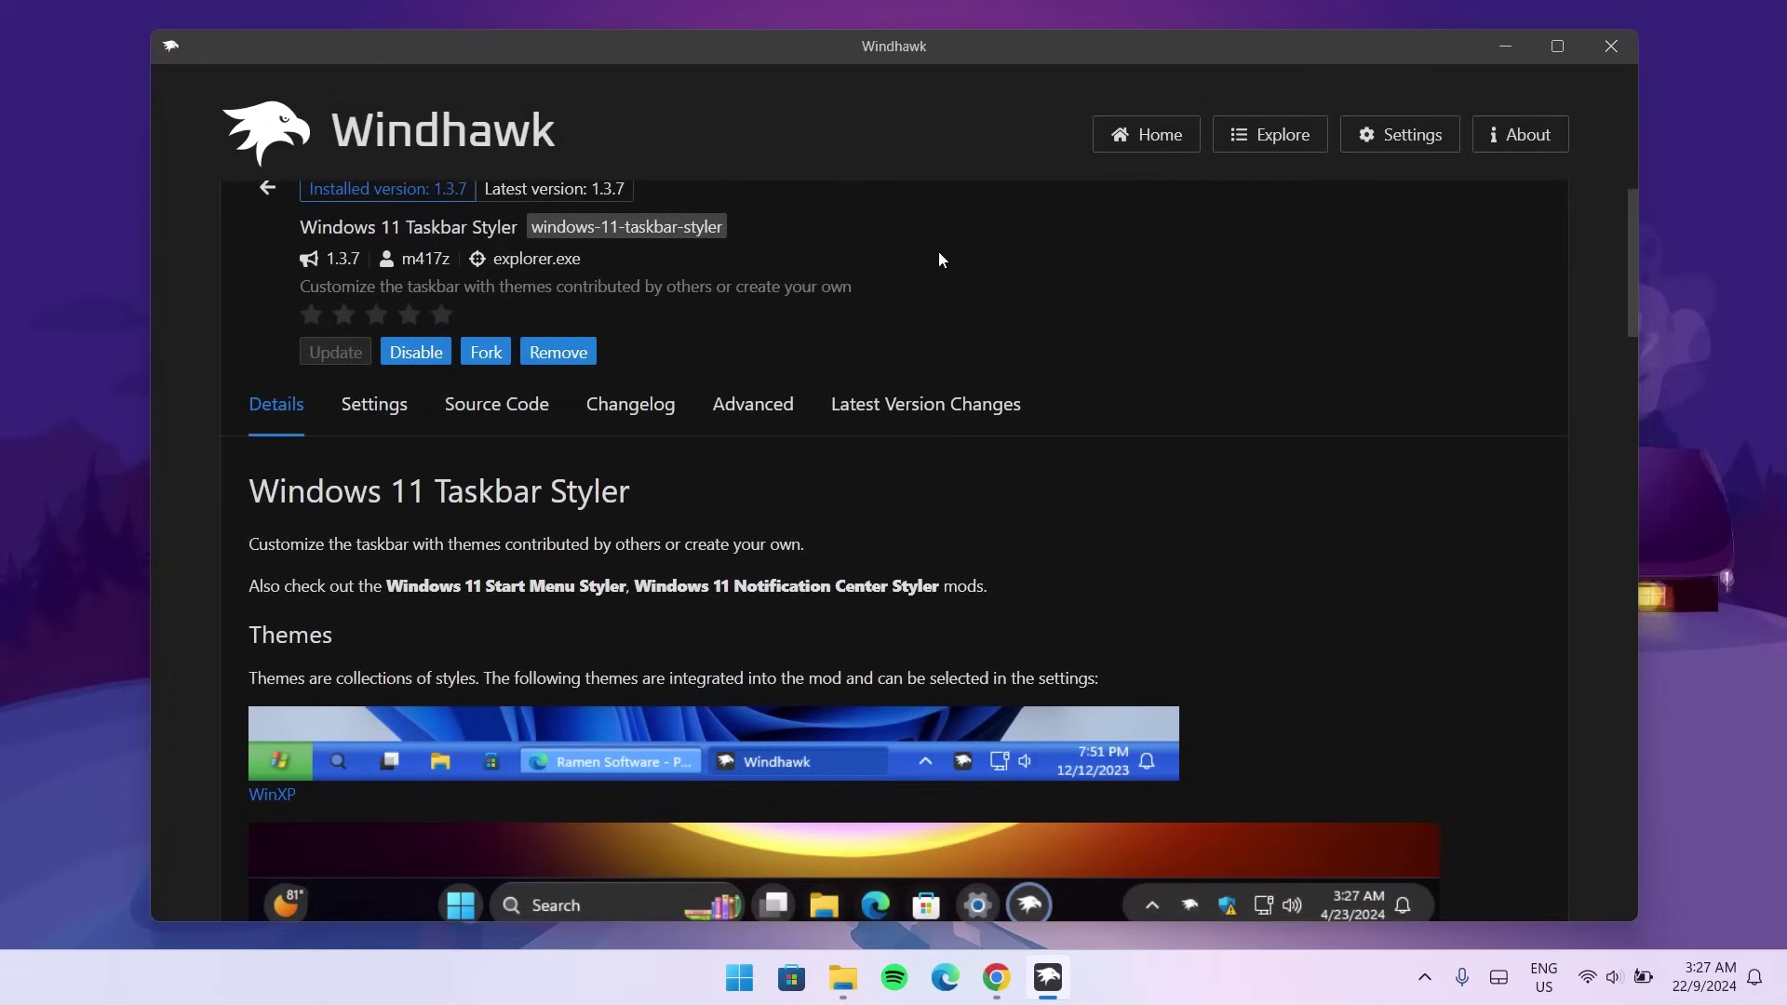
Set the Taskbar Styler theme to TranslucentTaskbar, save it, and return to Explore
left_click(377, 406)
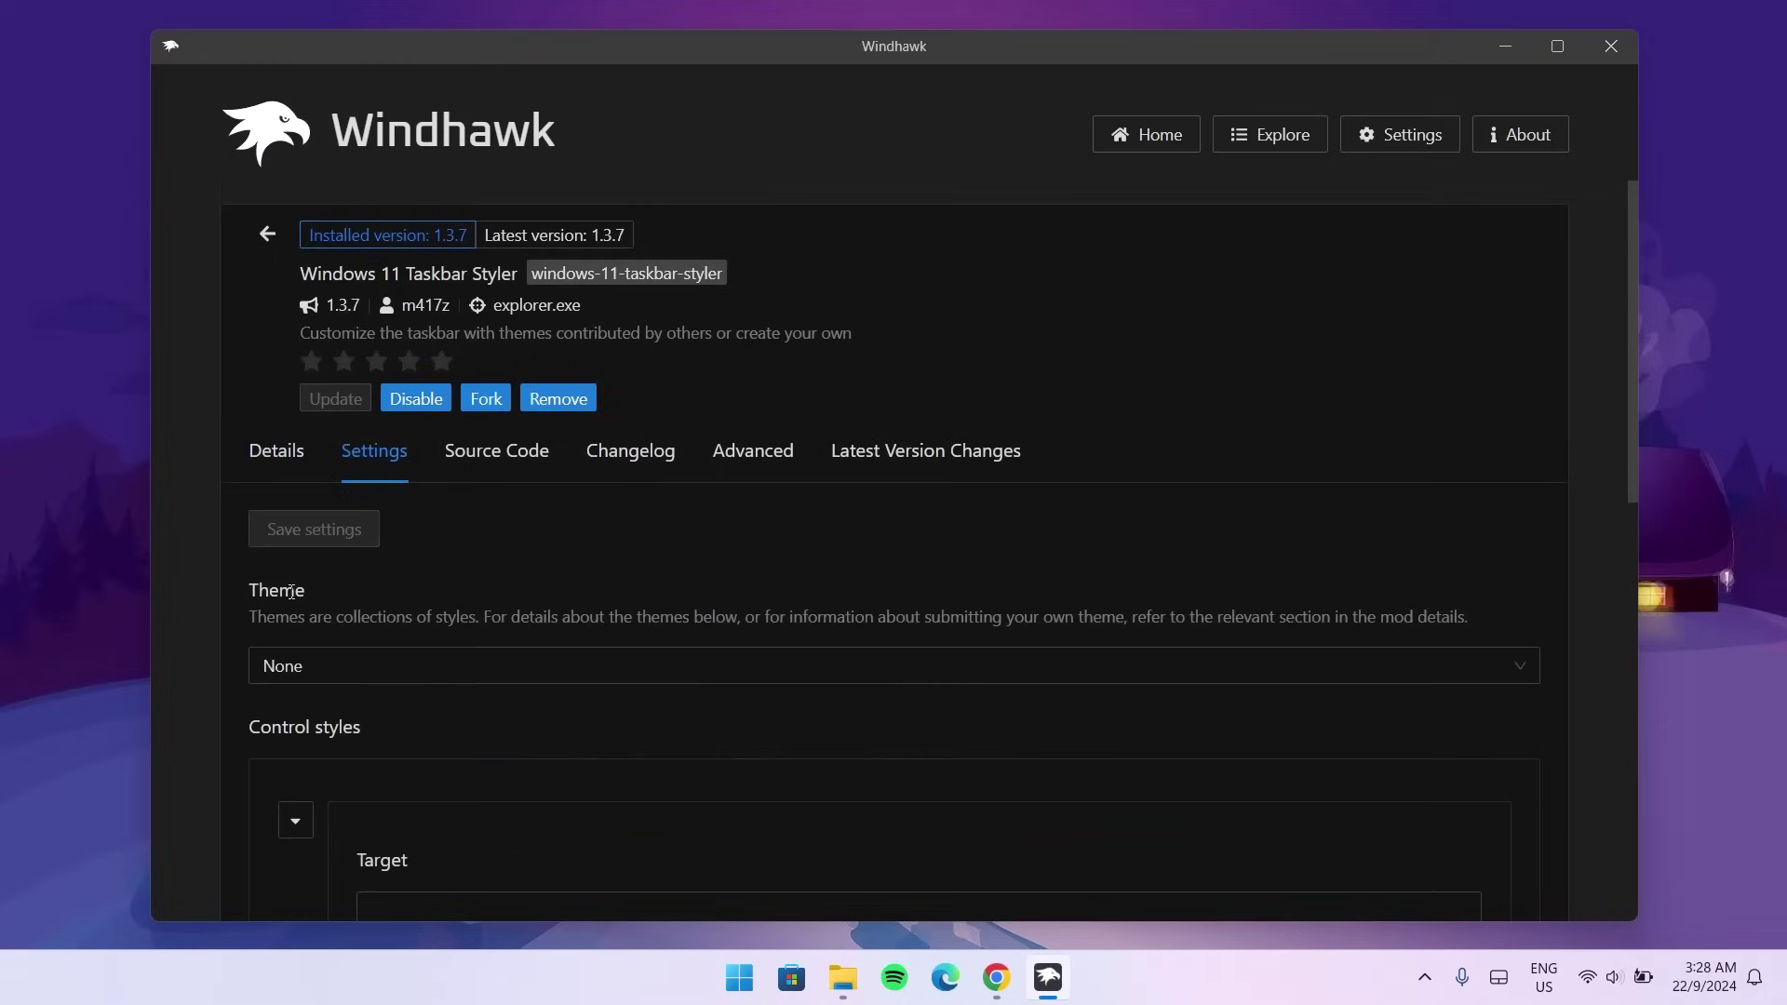
left_click(1514, 672)
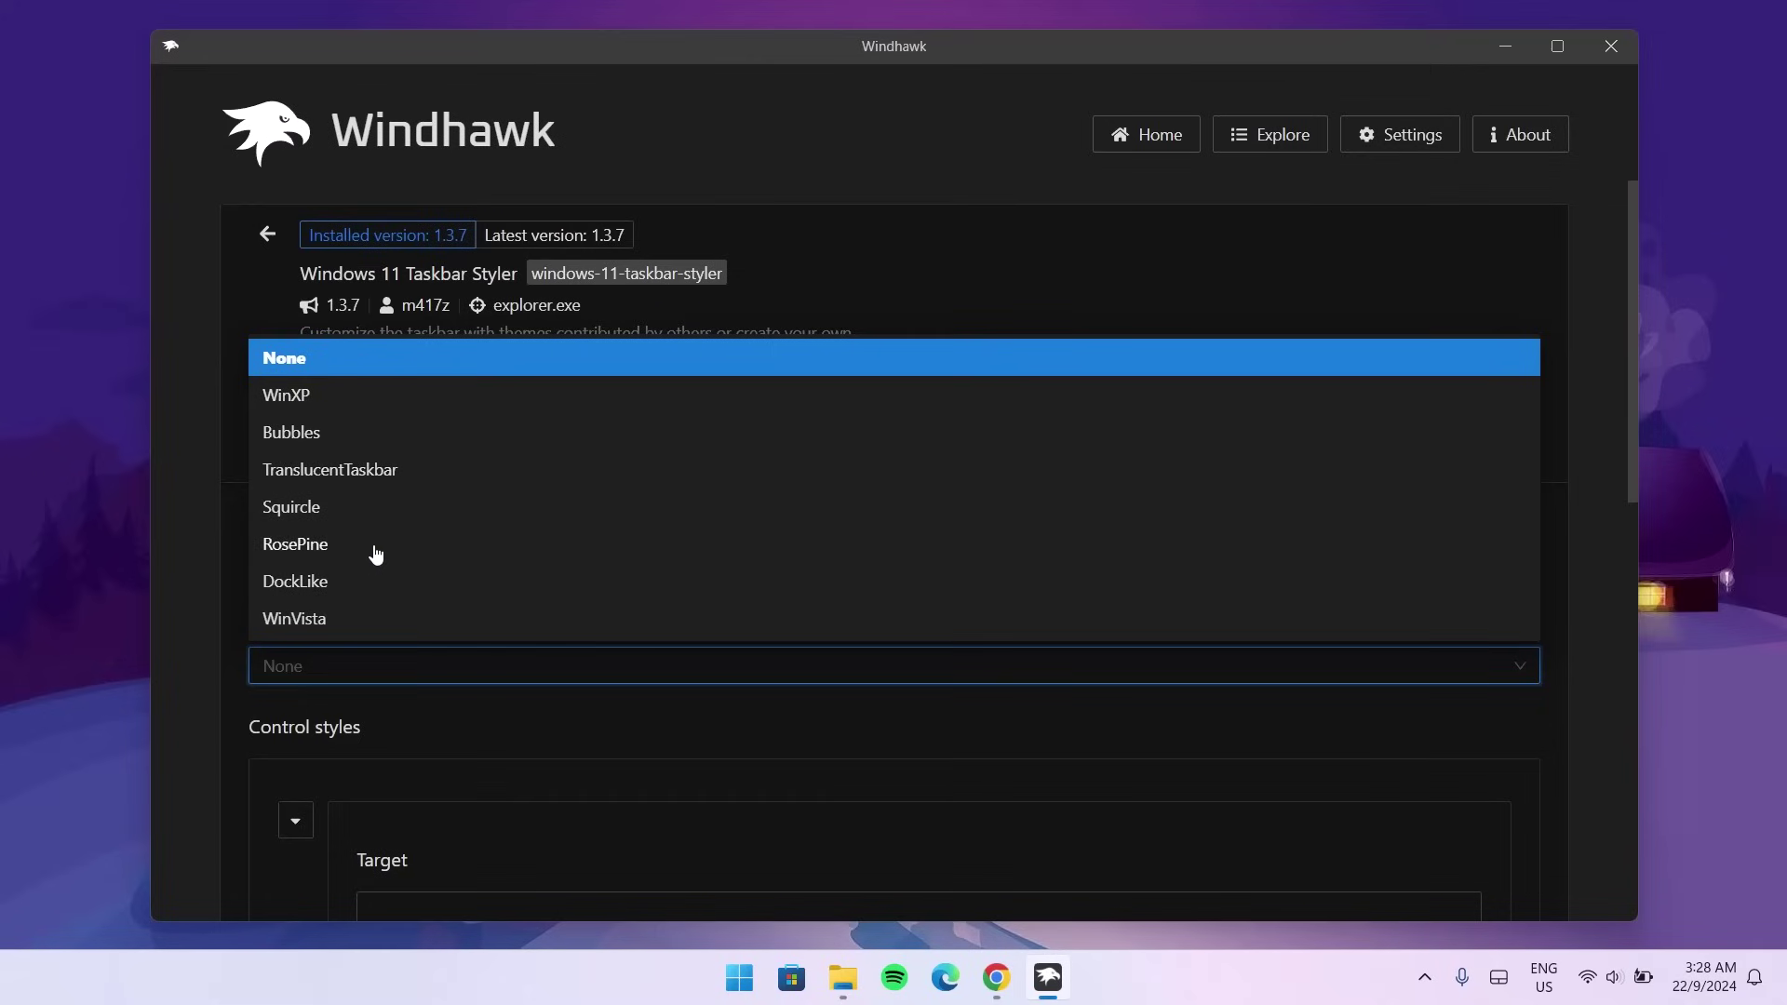
left_click(357, 476)
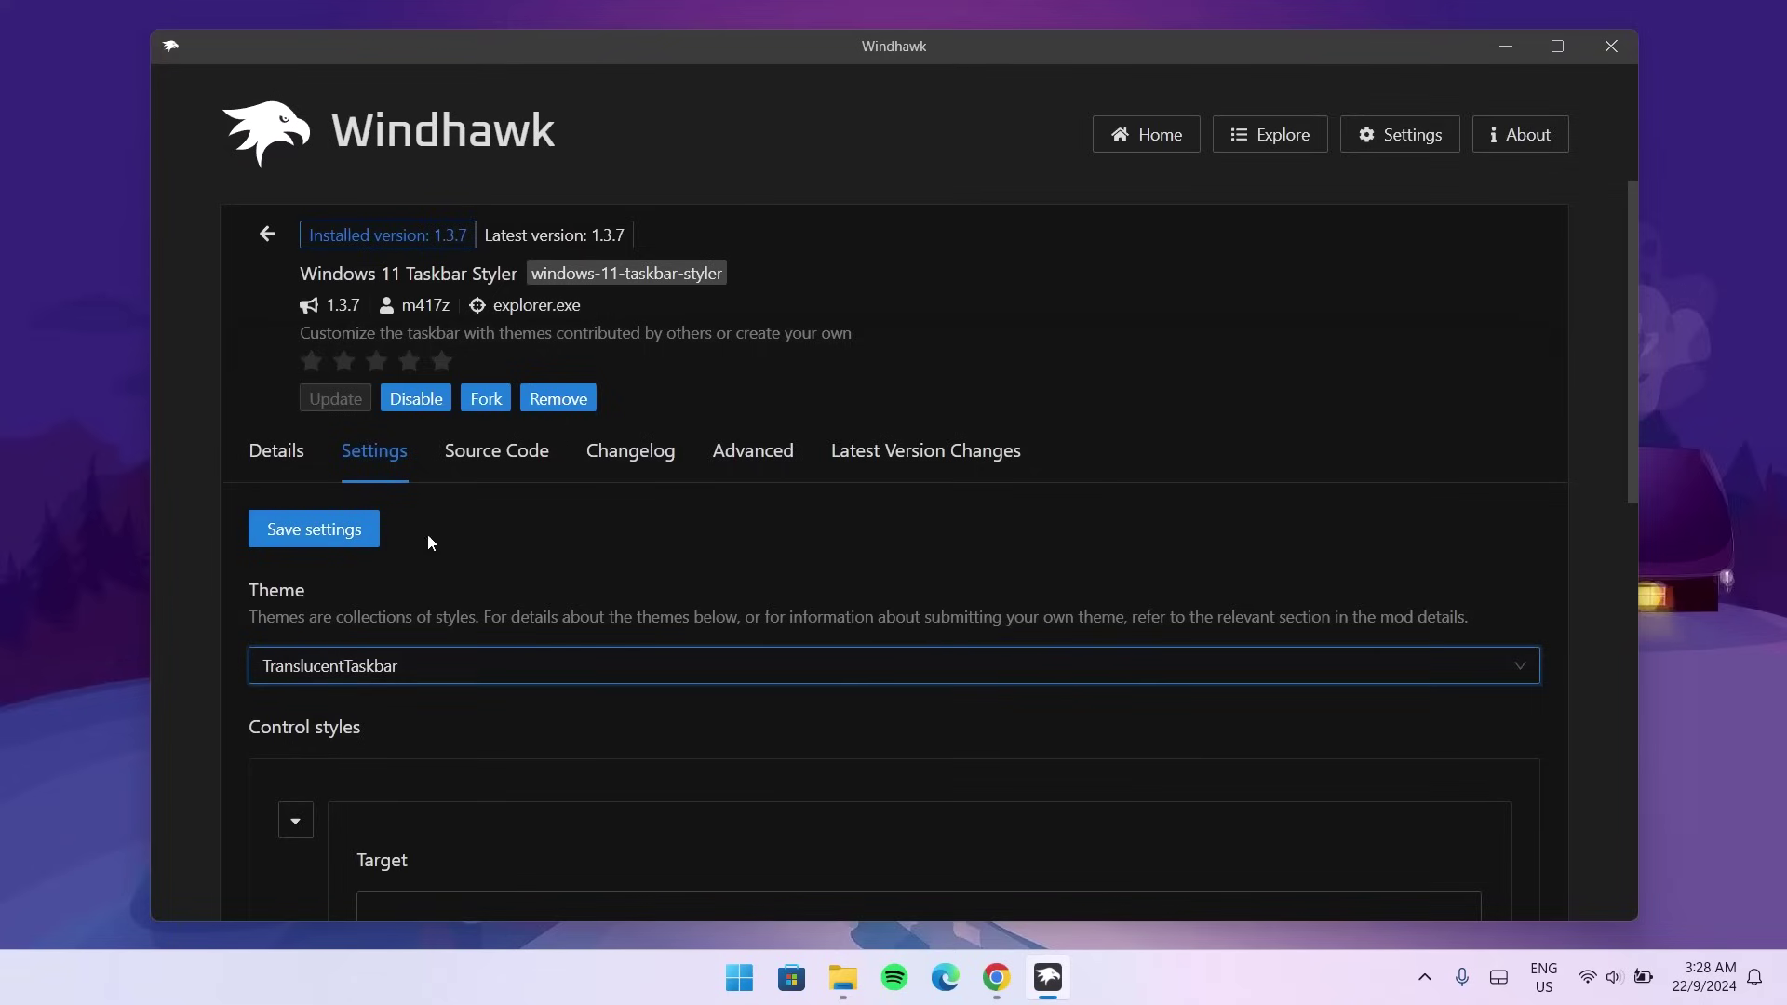
left_click(280, 529)
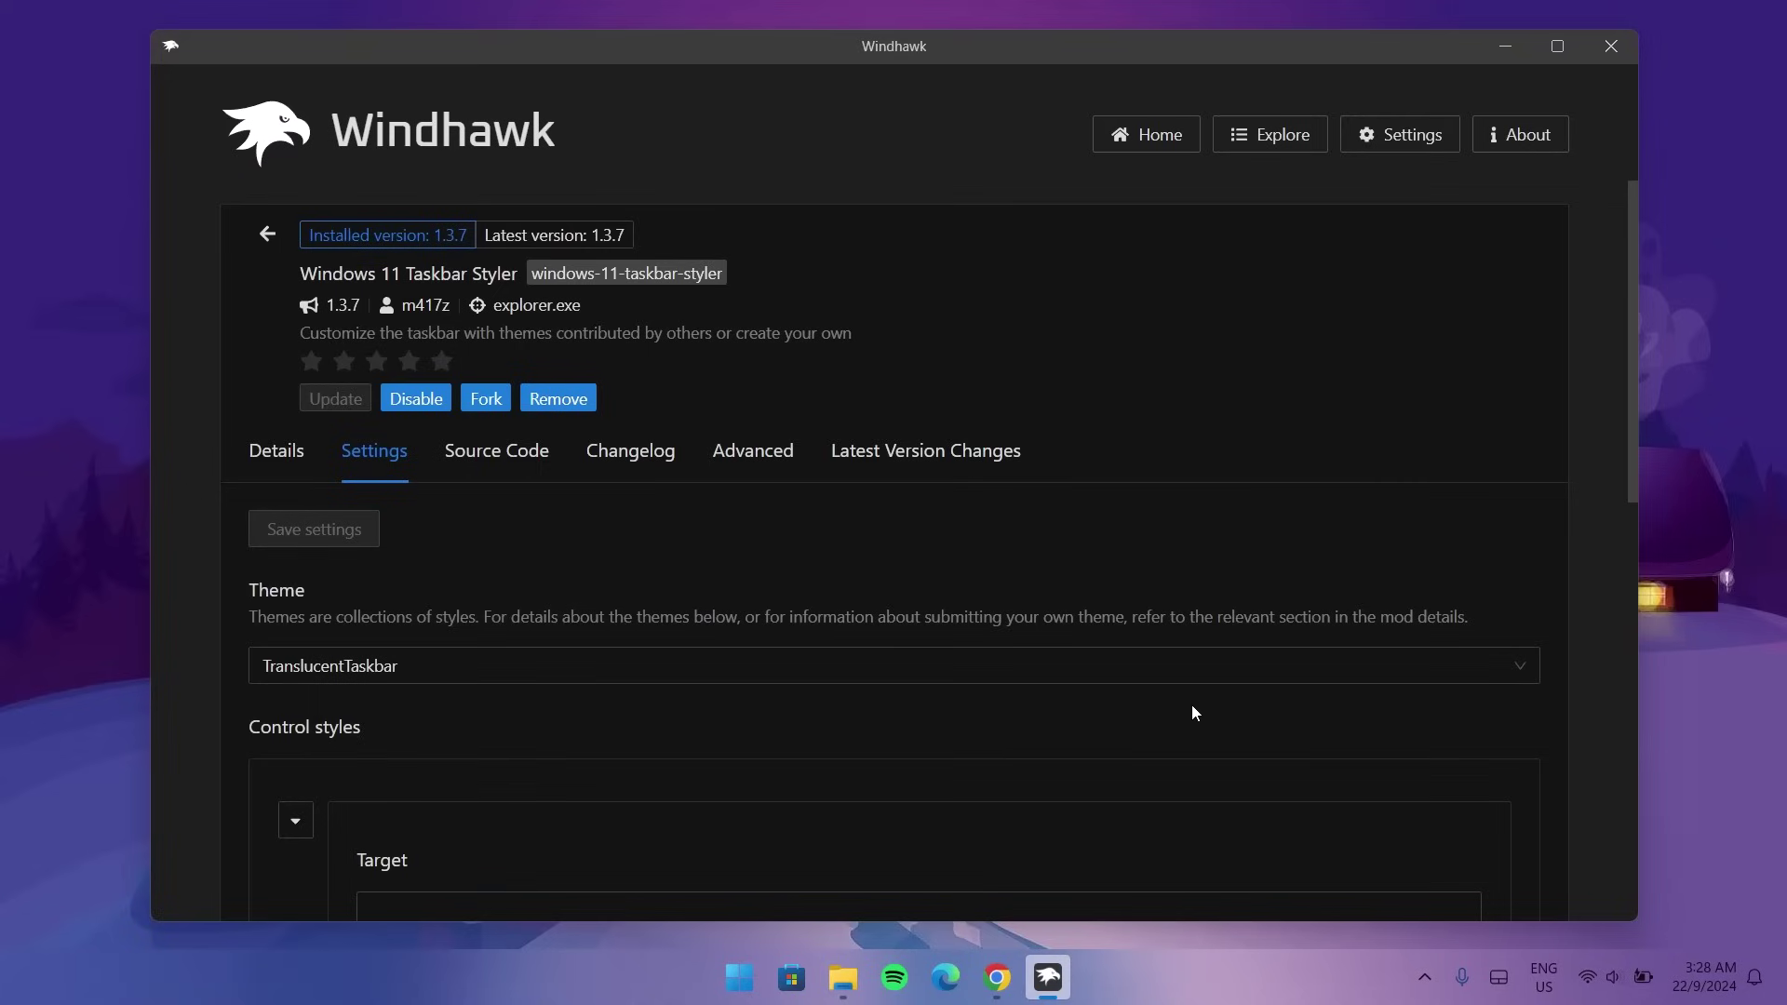
left_click(1273, 142)
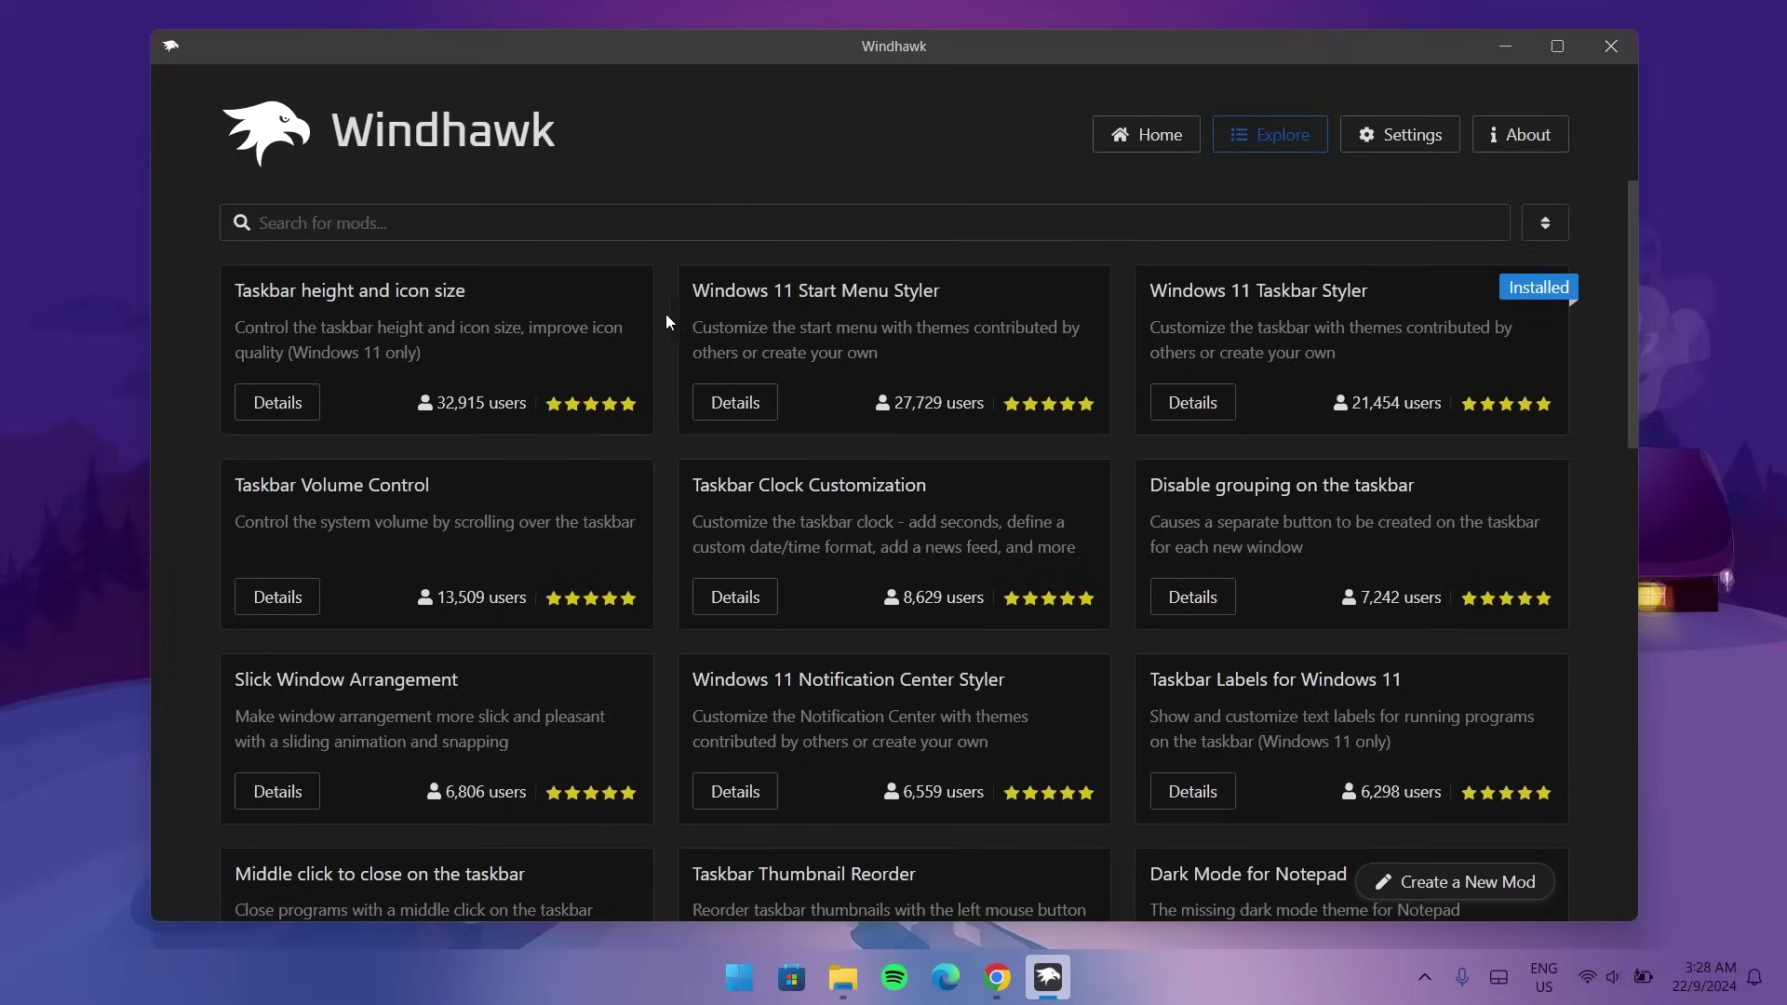
Install Windows 11 Start Menu Styler v1.1.5 from its details page, accepting the risk
left_click(716, 406)
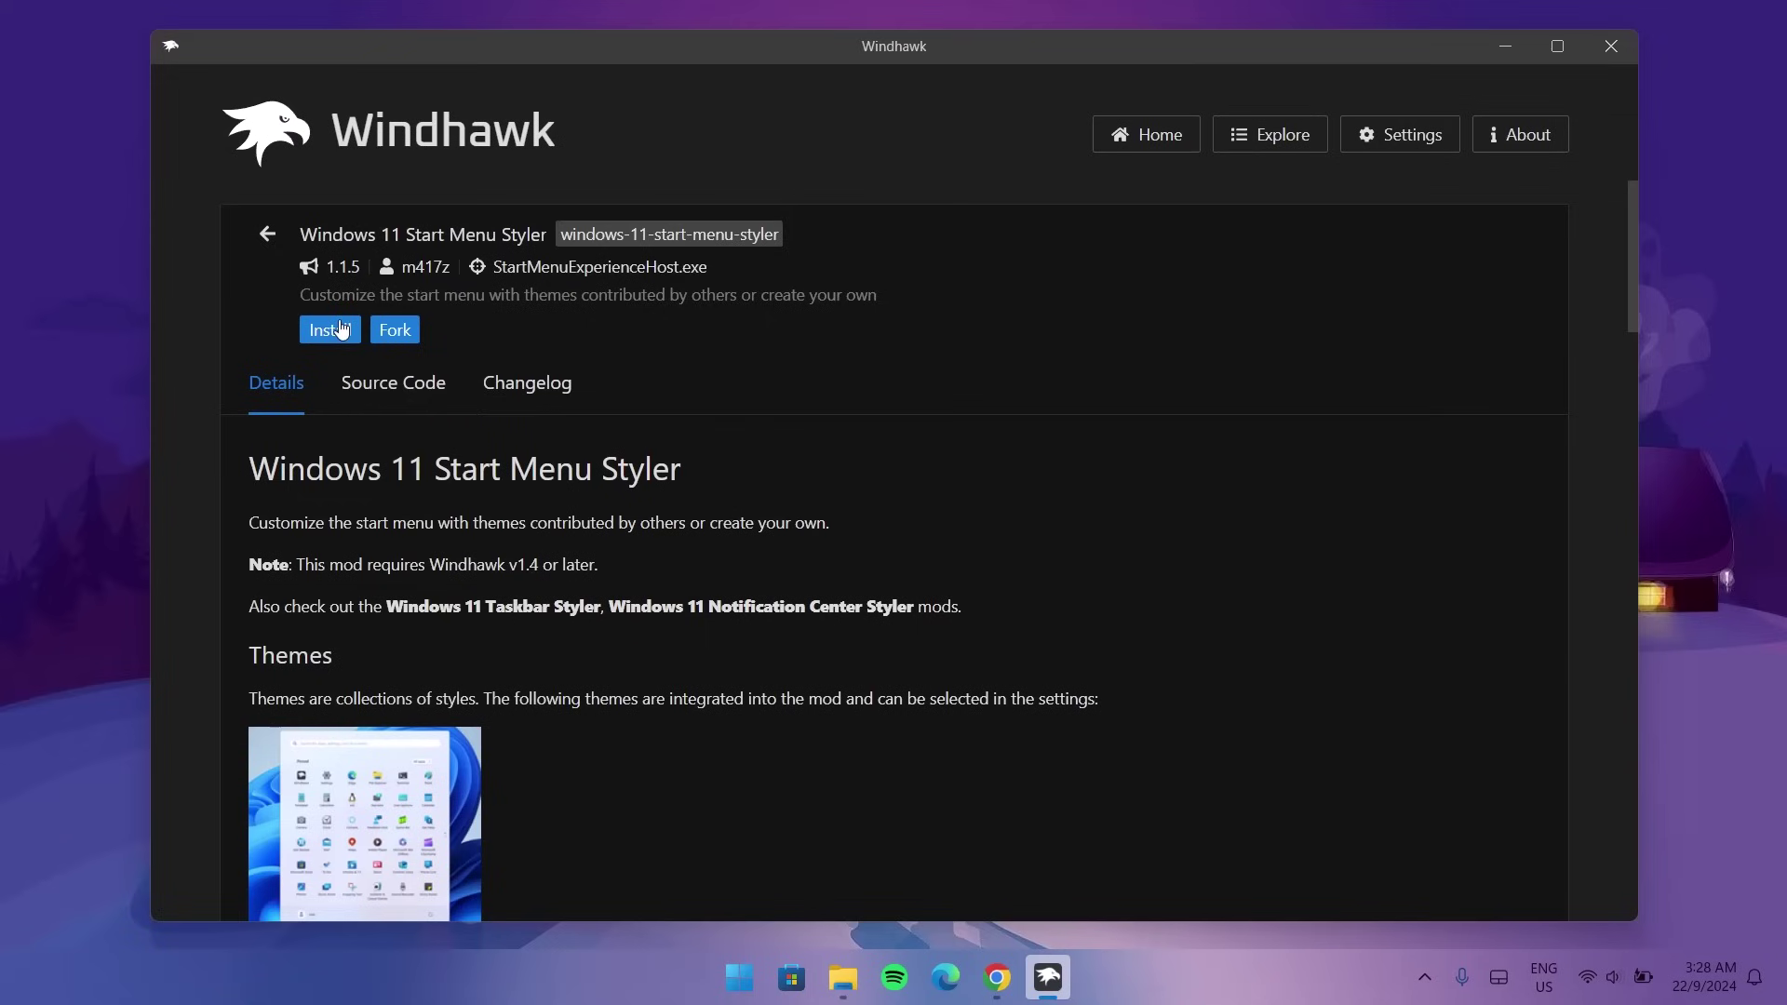
left_click(326, 331)
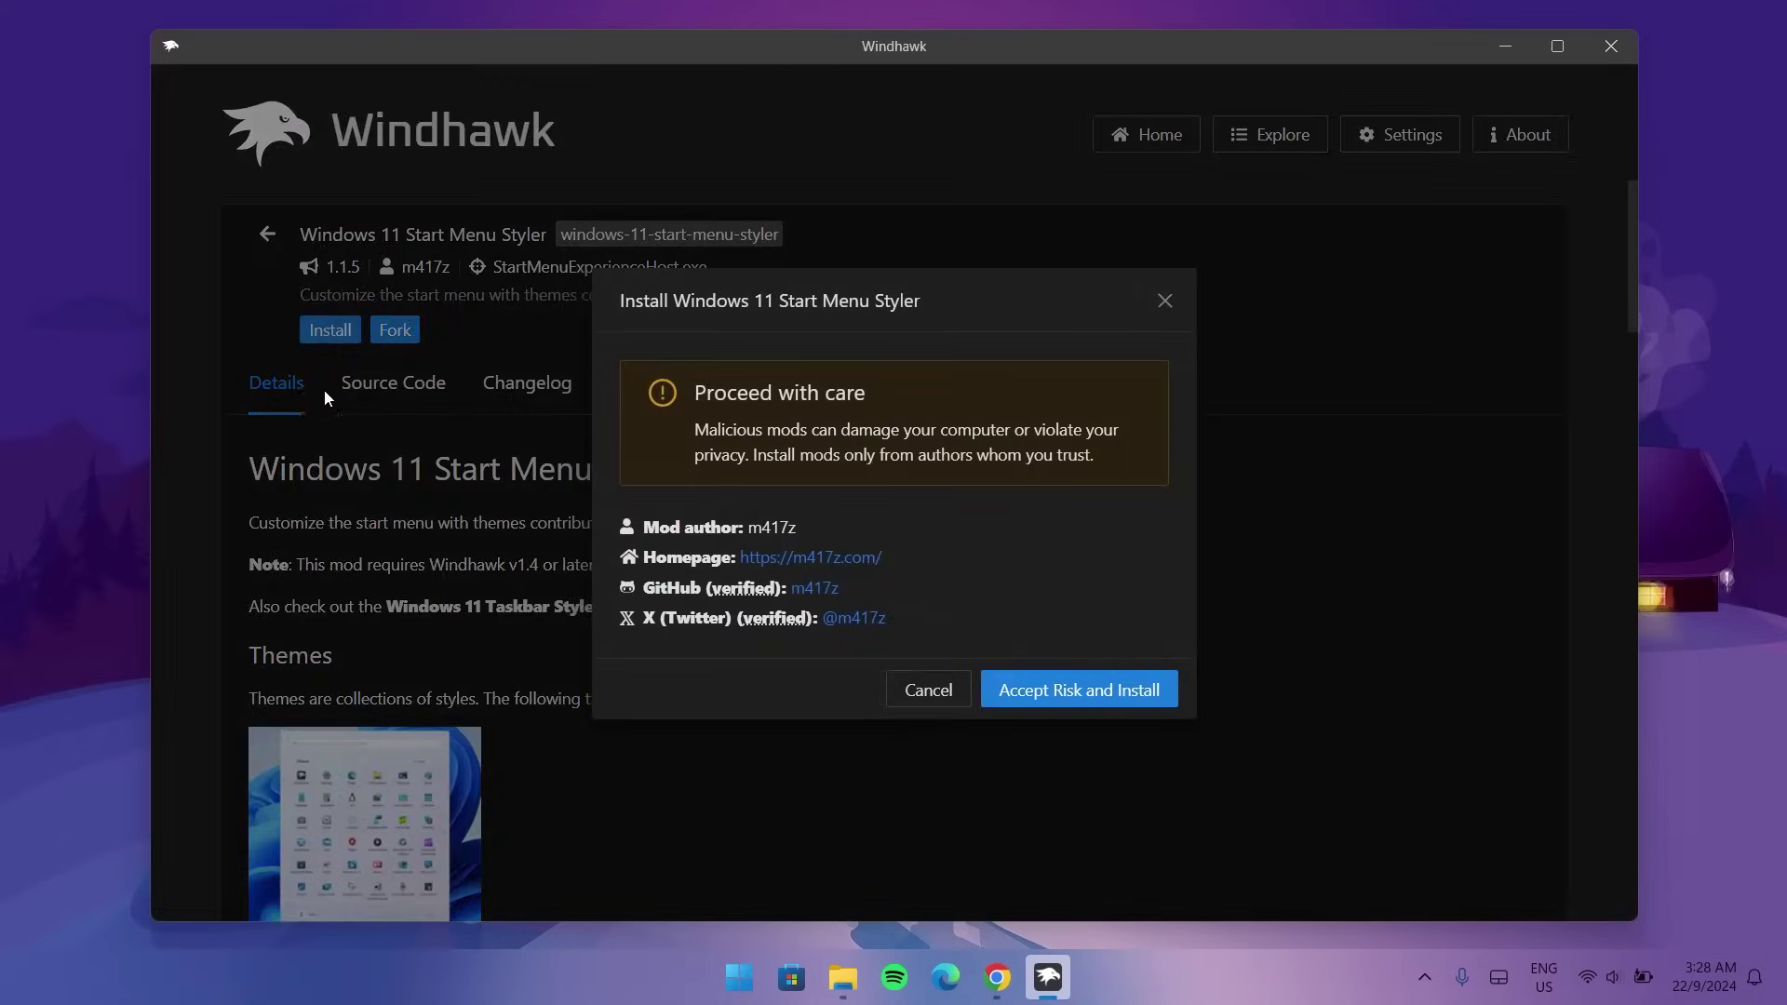
left_click(1015, 692)
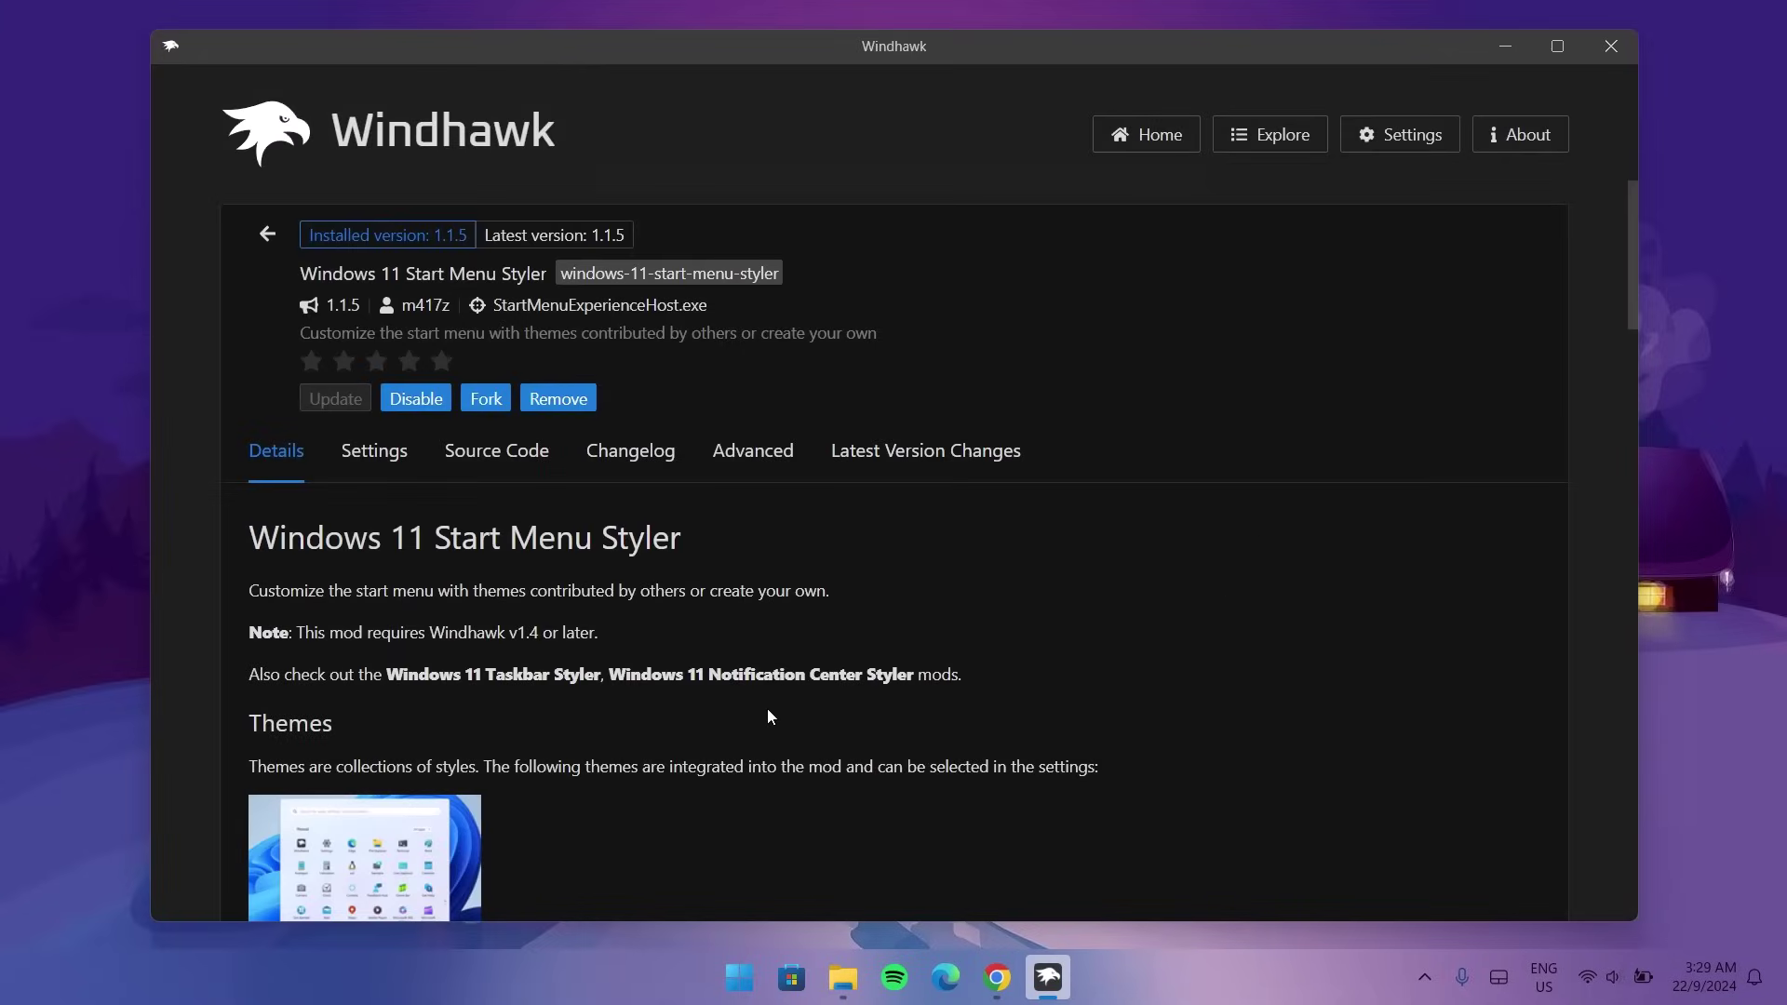
Choose the TranslucentStartMenu theme in the Start Menu Styler settings and save it
left_click(374, 466)
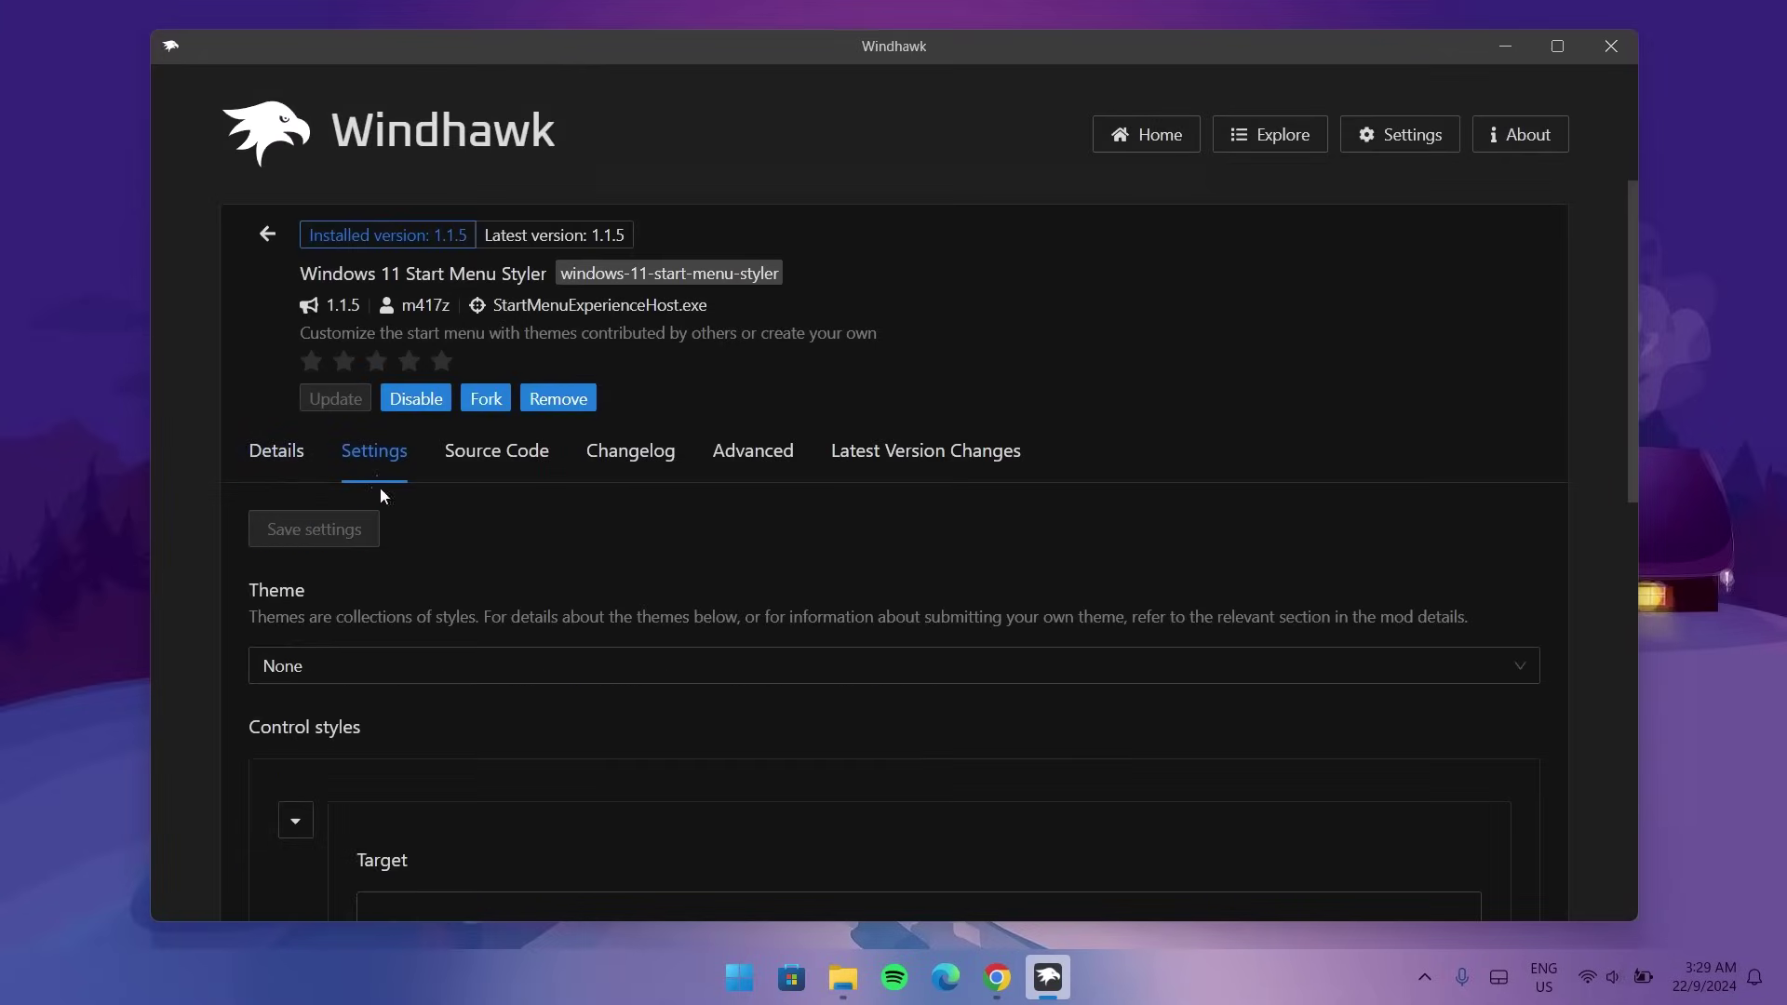
left_click(1526, 675)
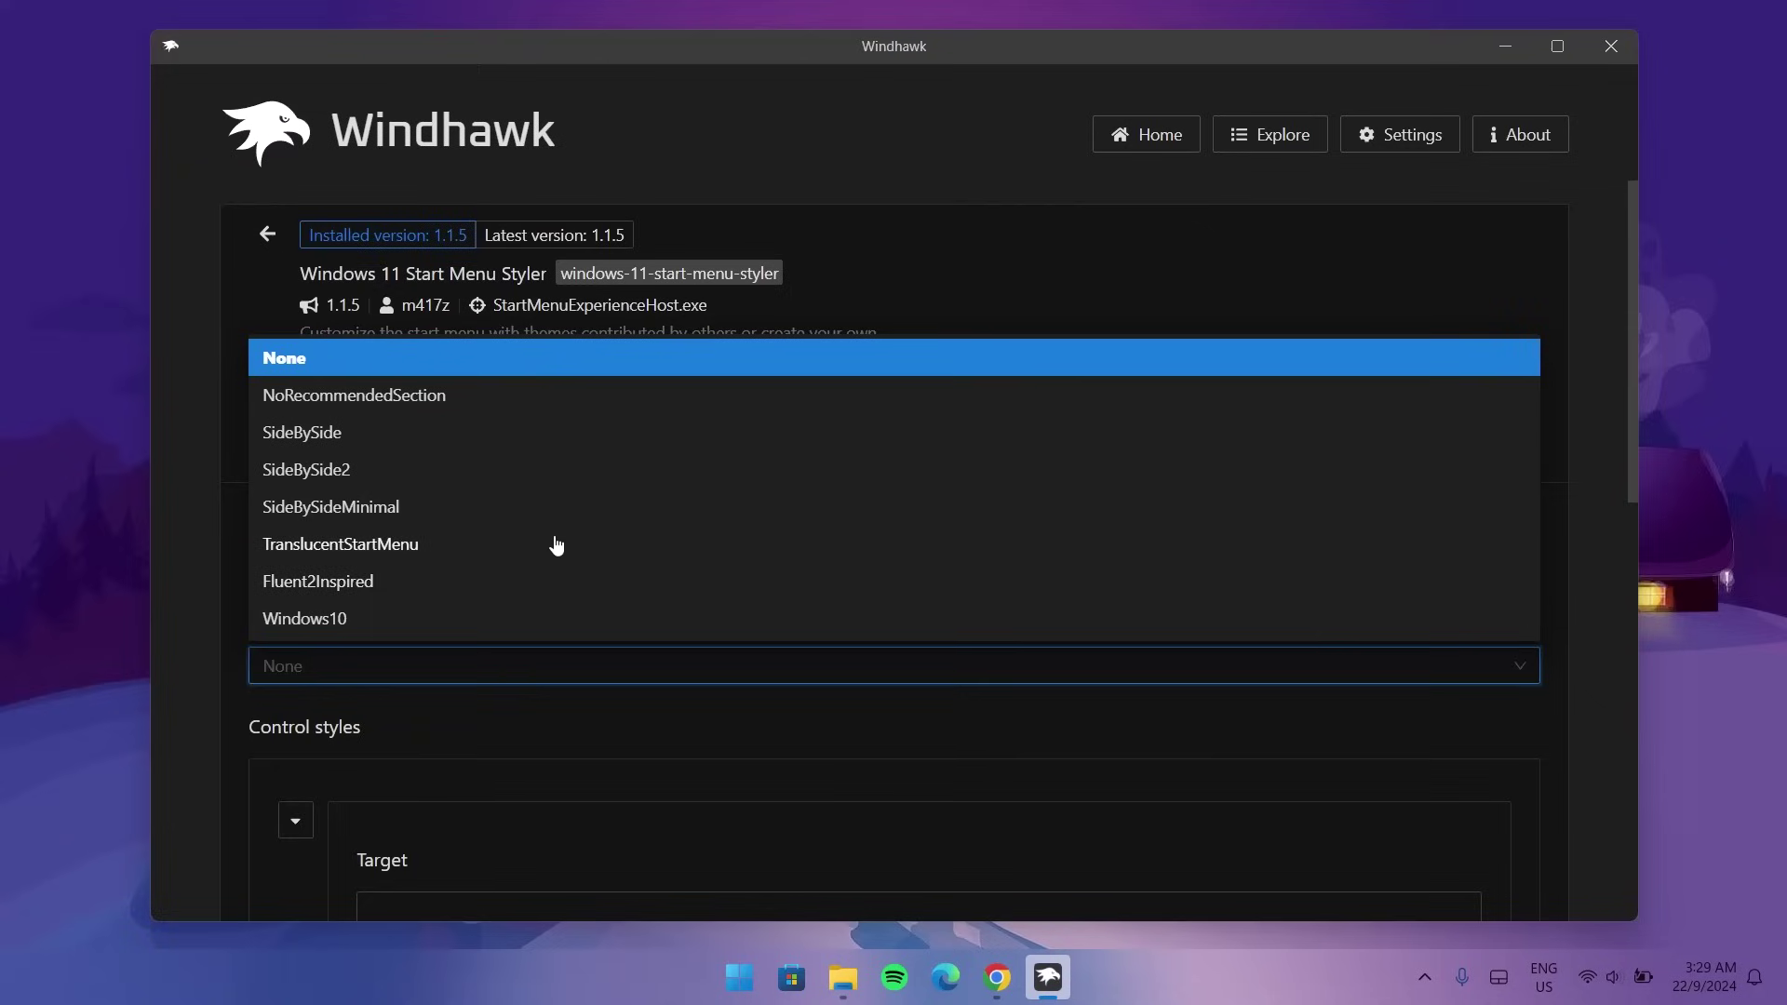
left_click(377, 545)
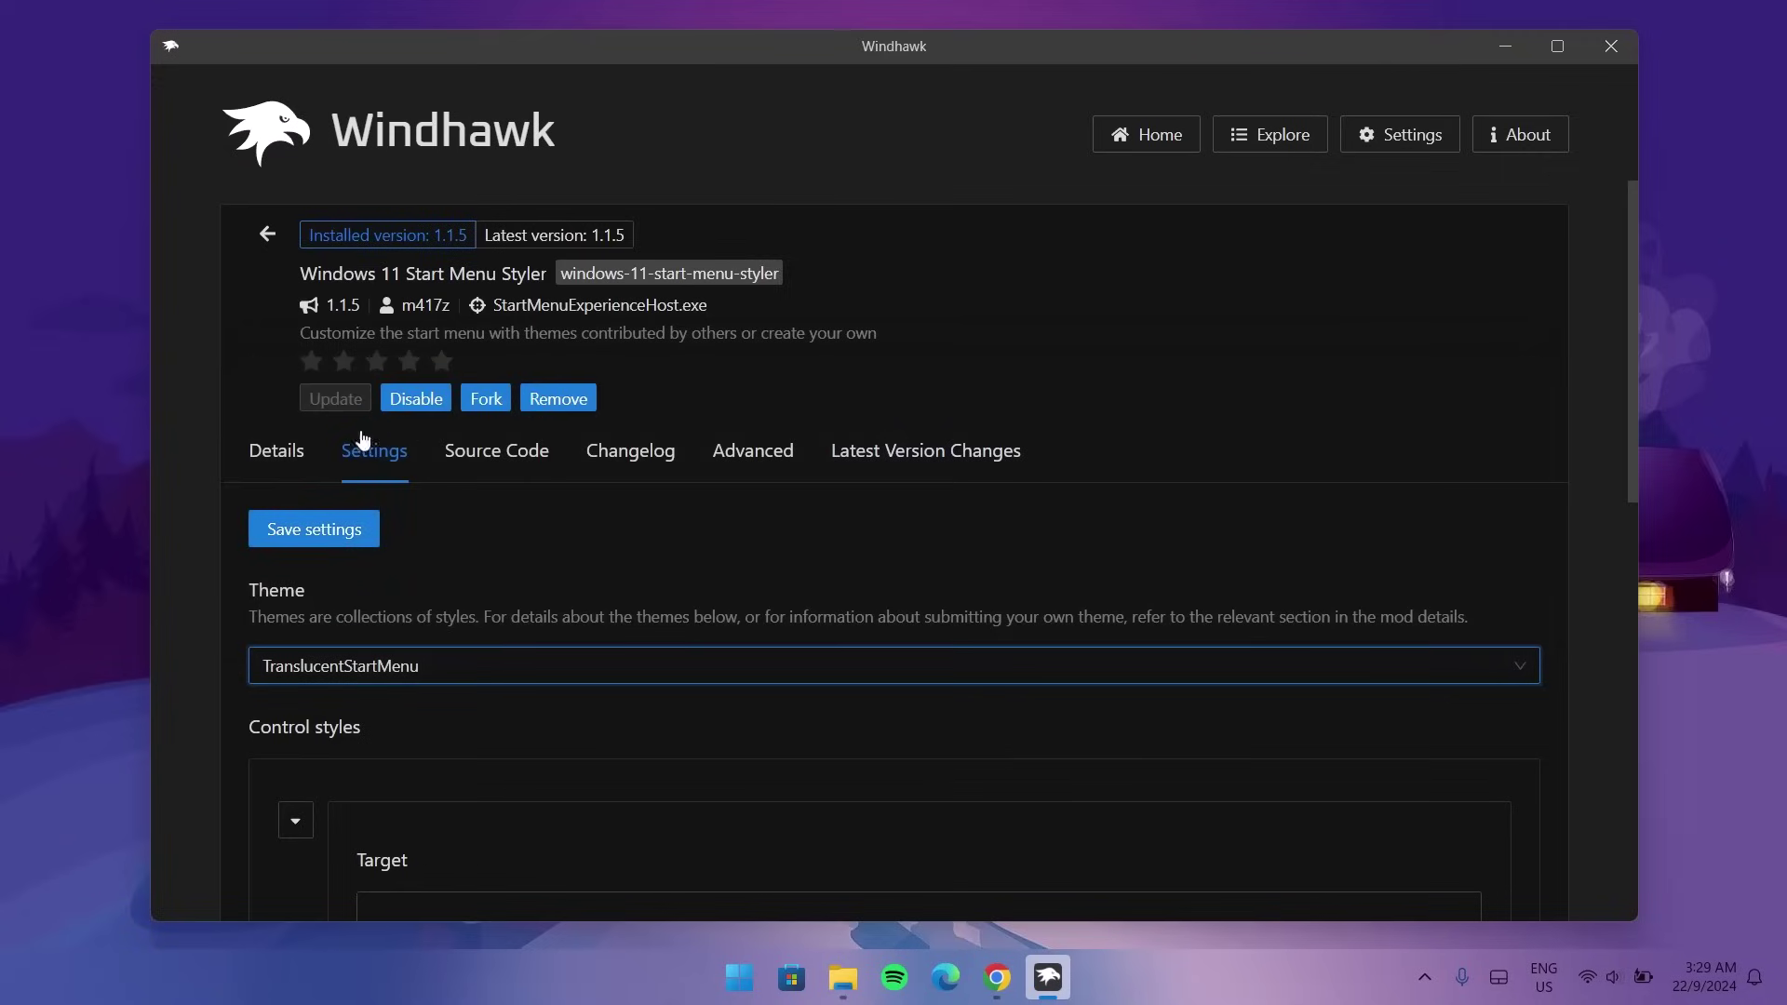
left_click(281, 538)
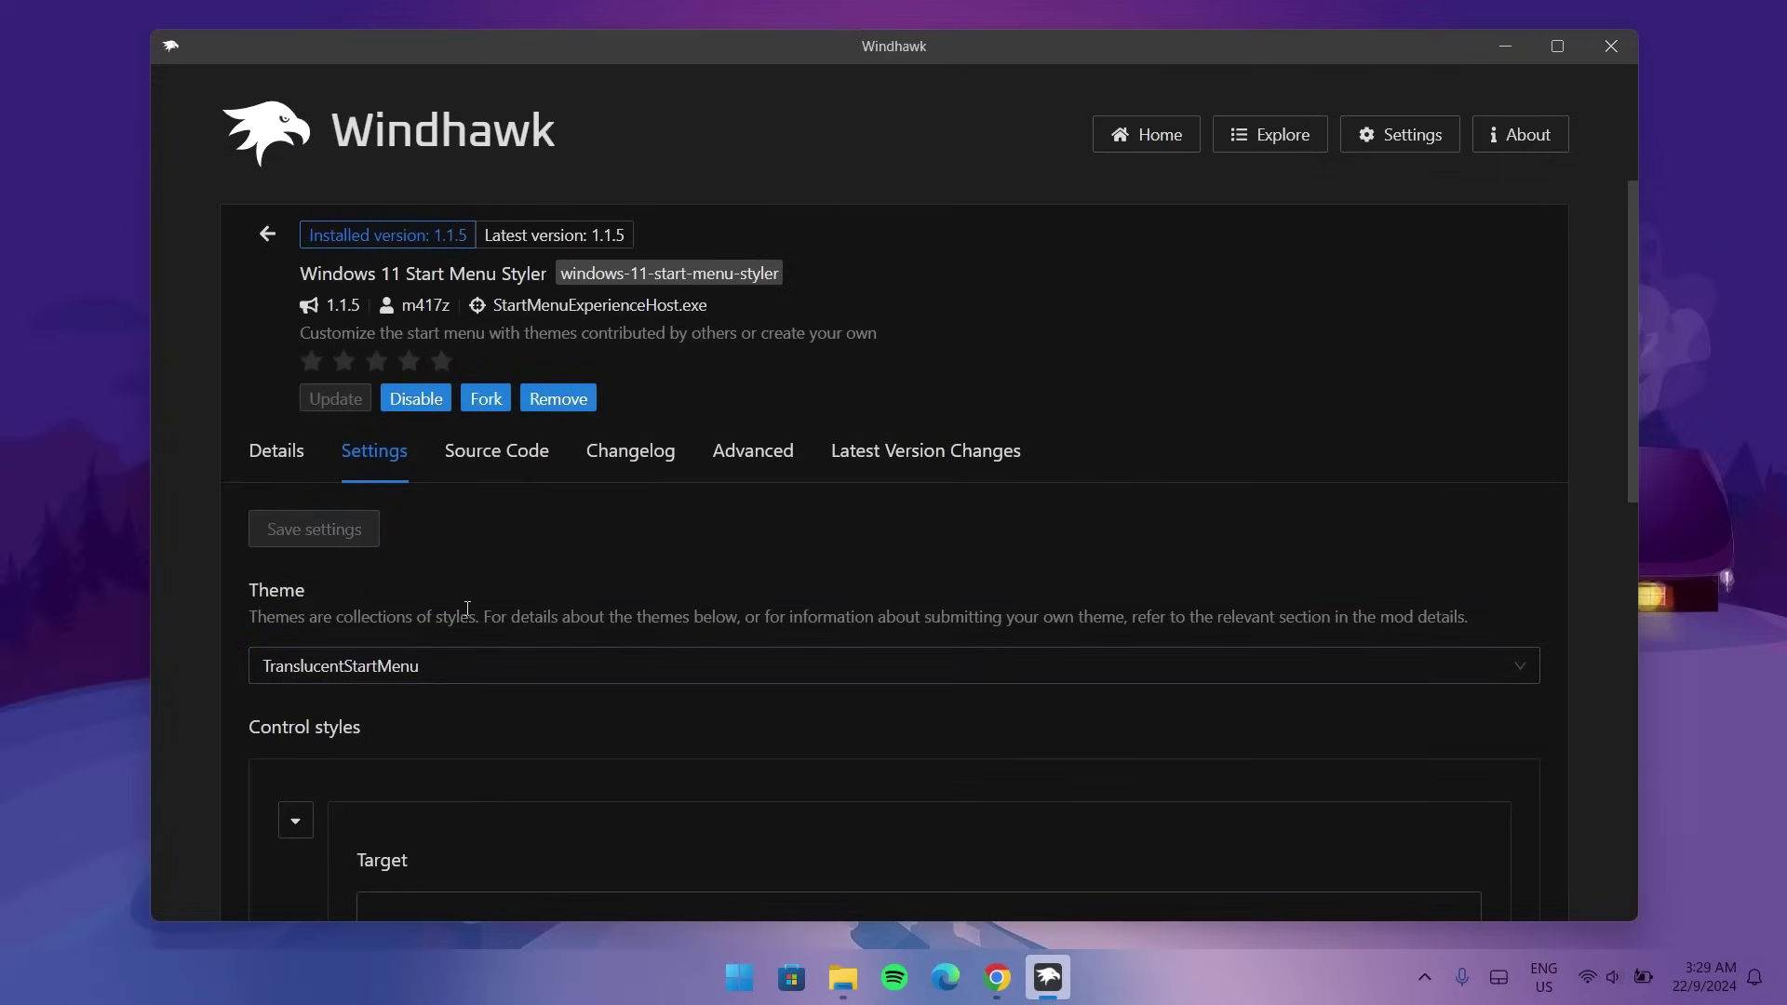
left_click(1504, 49)
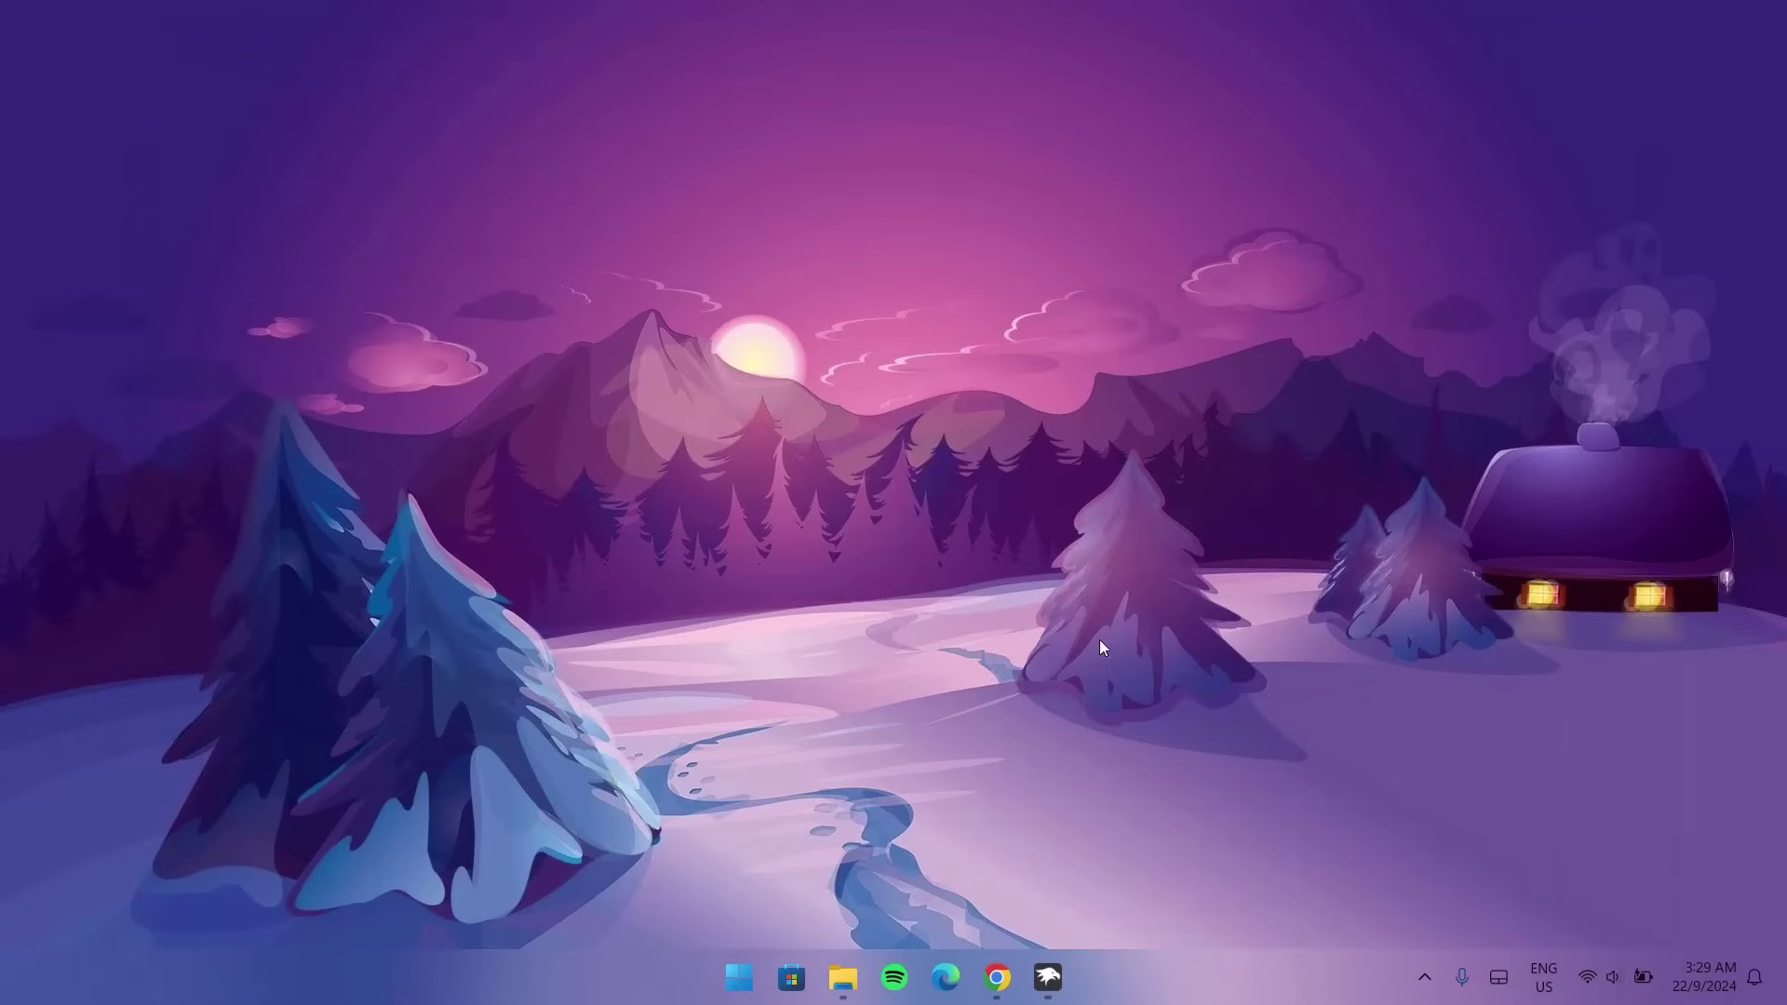
left_click(727, 975)
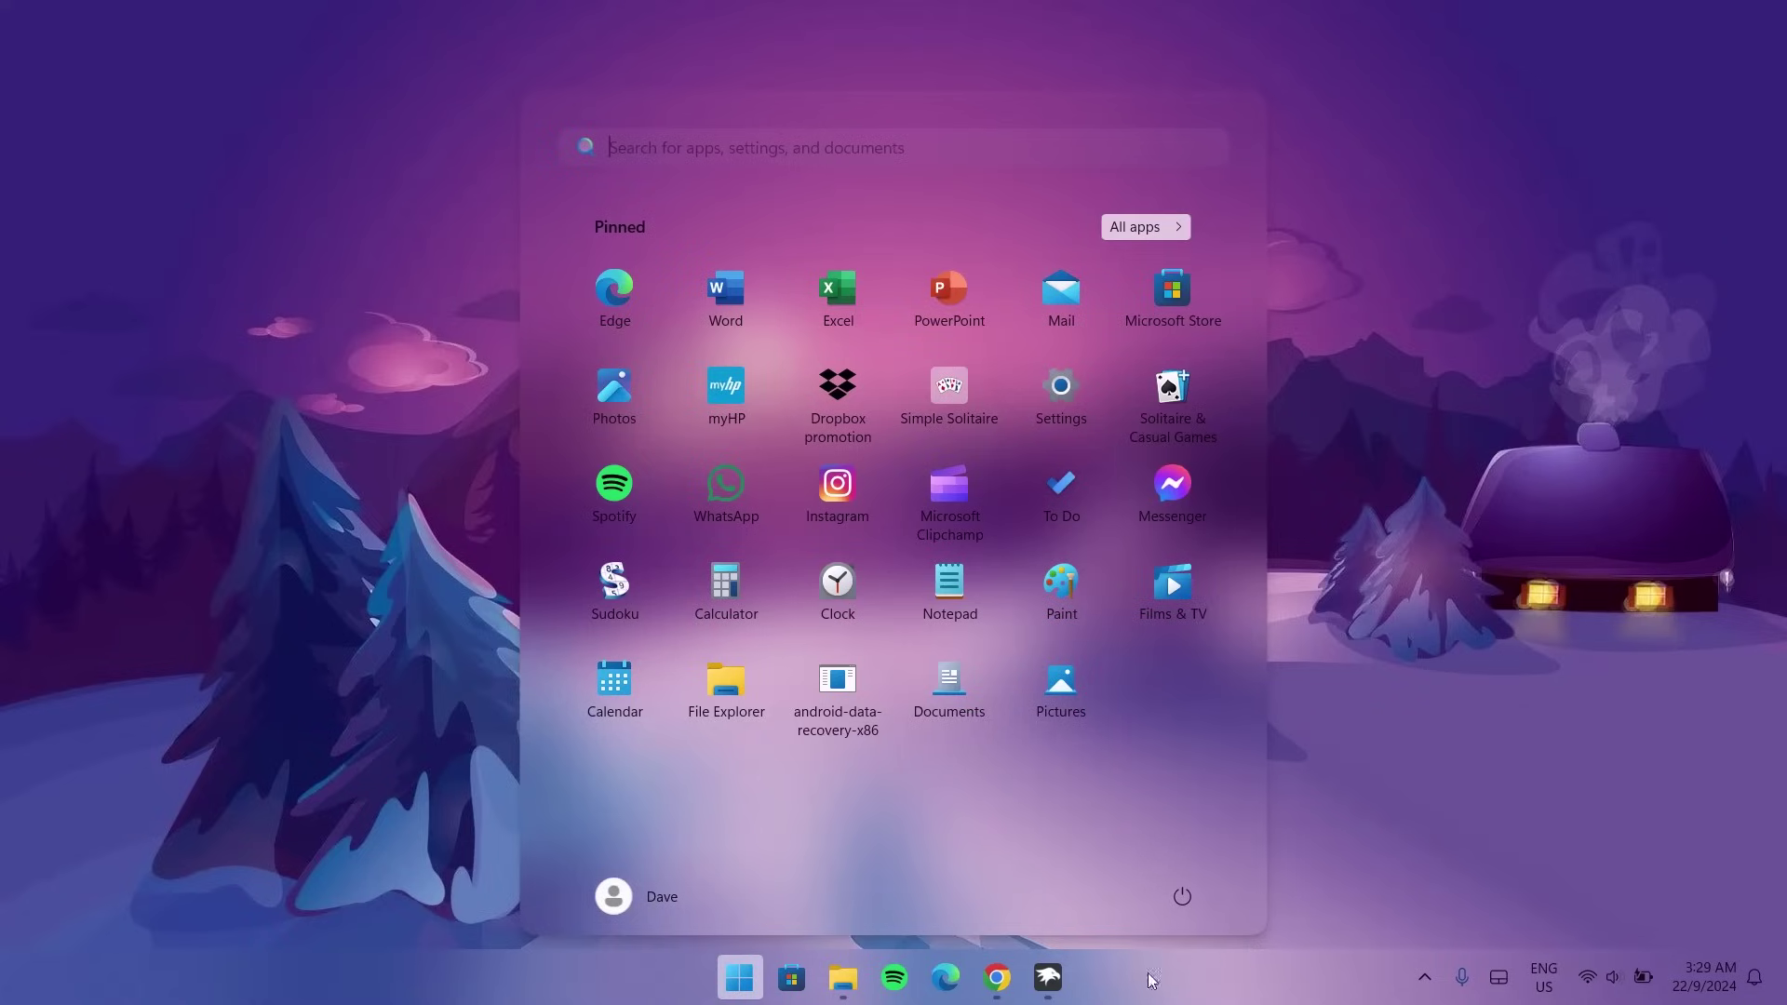
left_click(1049, 979)
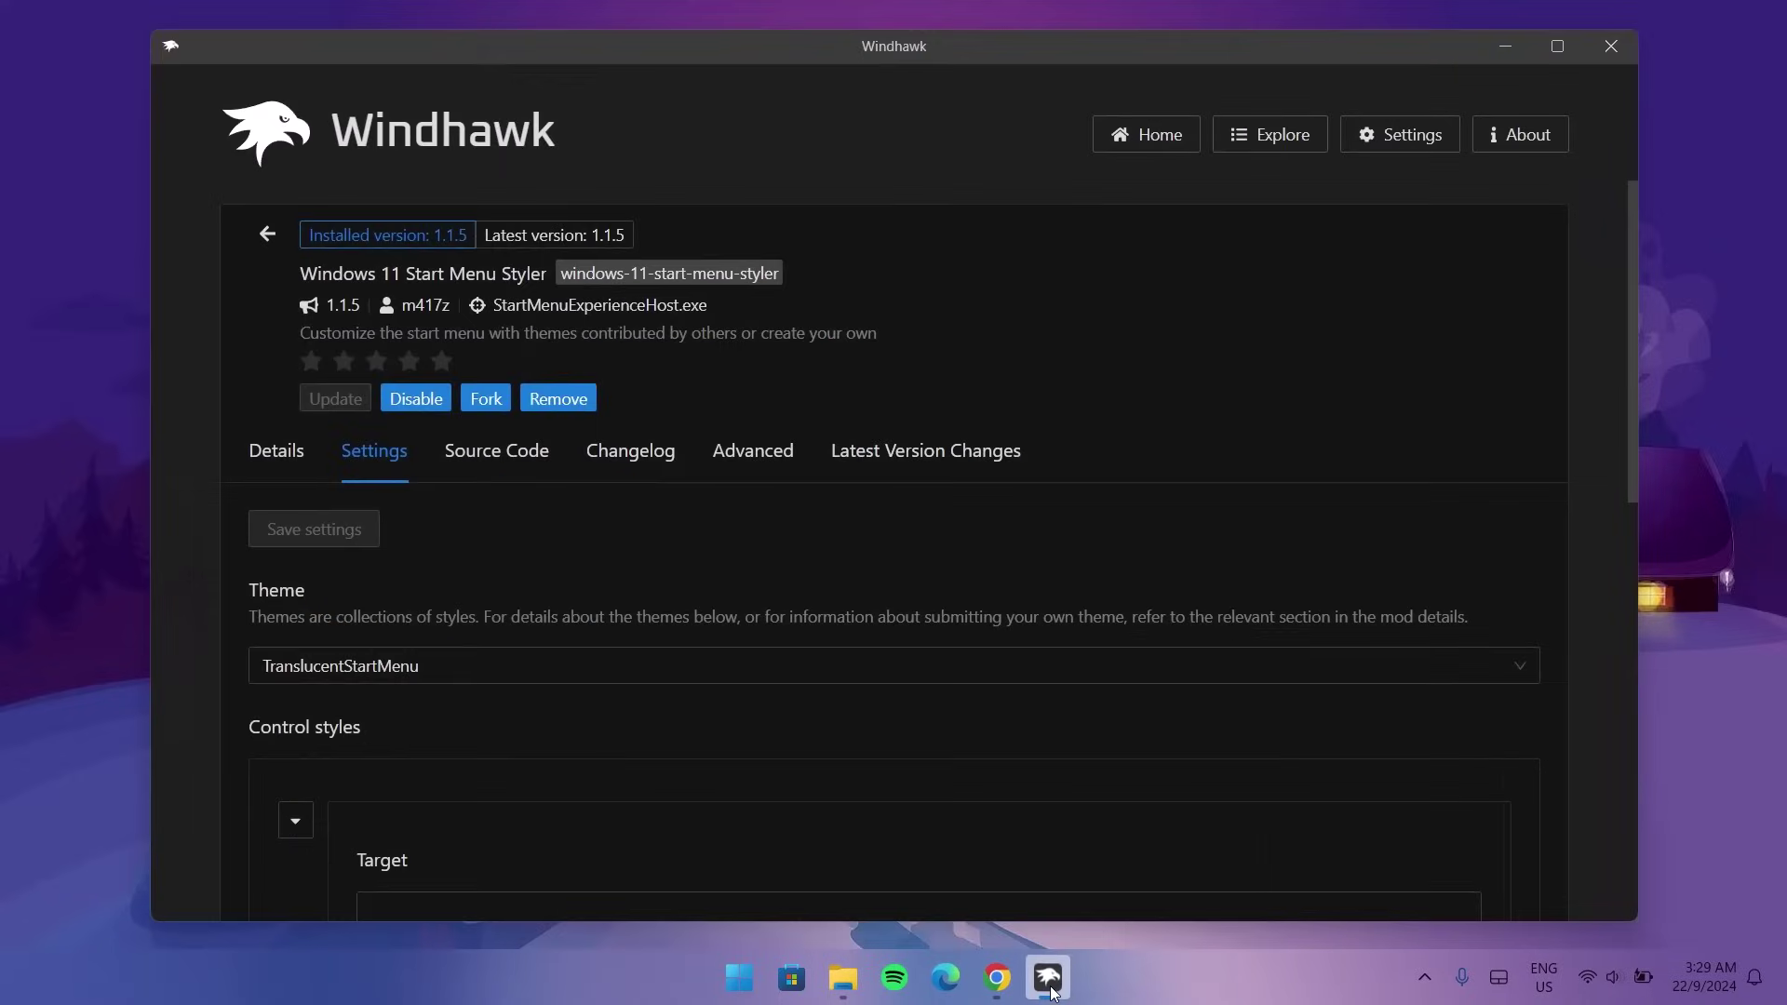
Maximize Windhawk and install Windows 11 Notification Center Styler v1.1.2 from Explore
left_click(1557, 43)
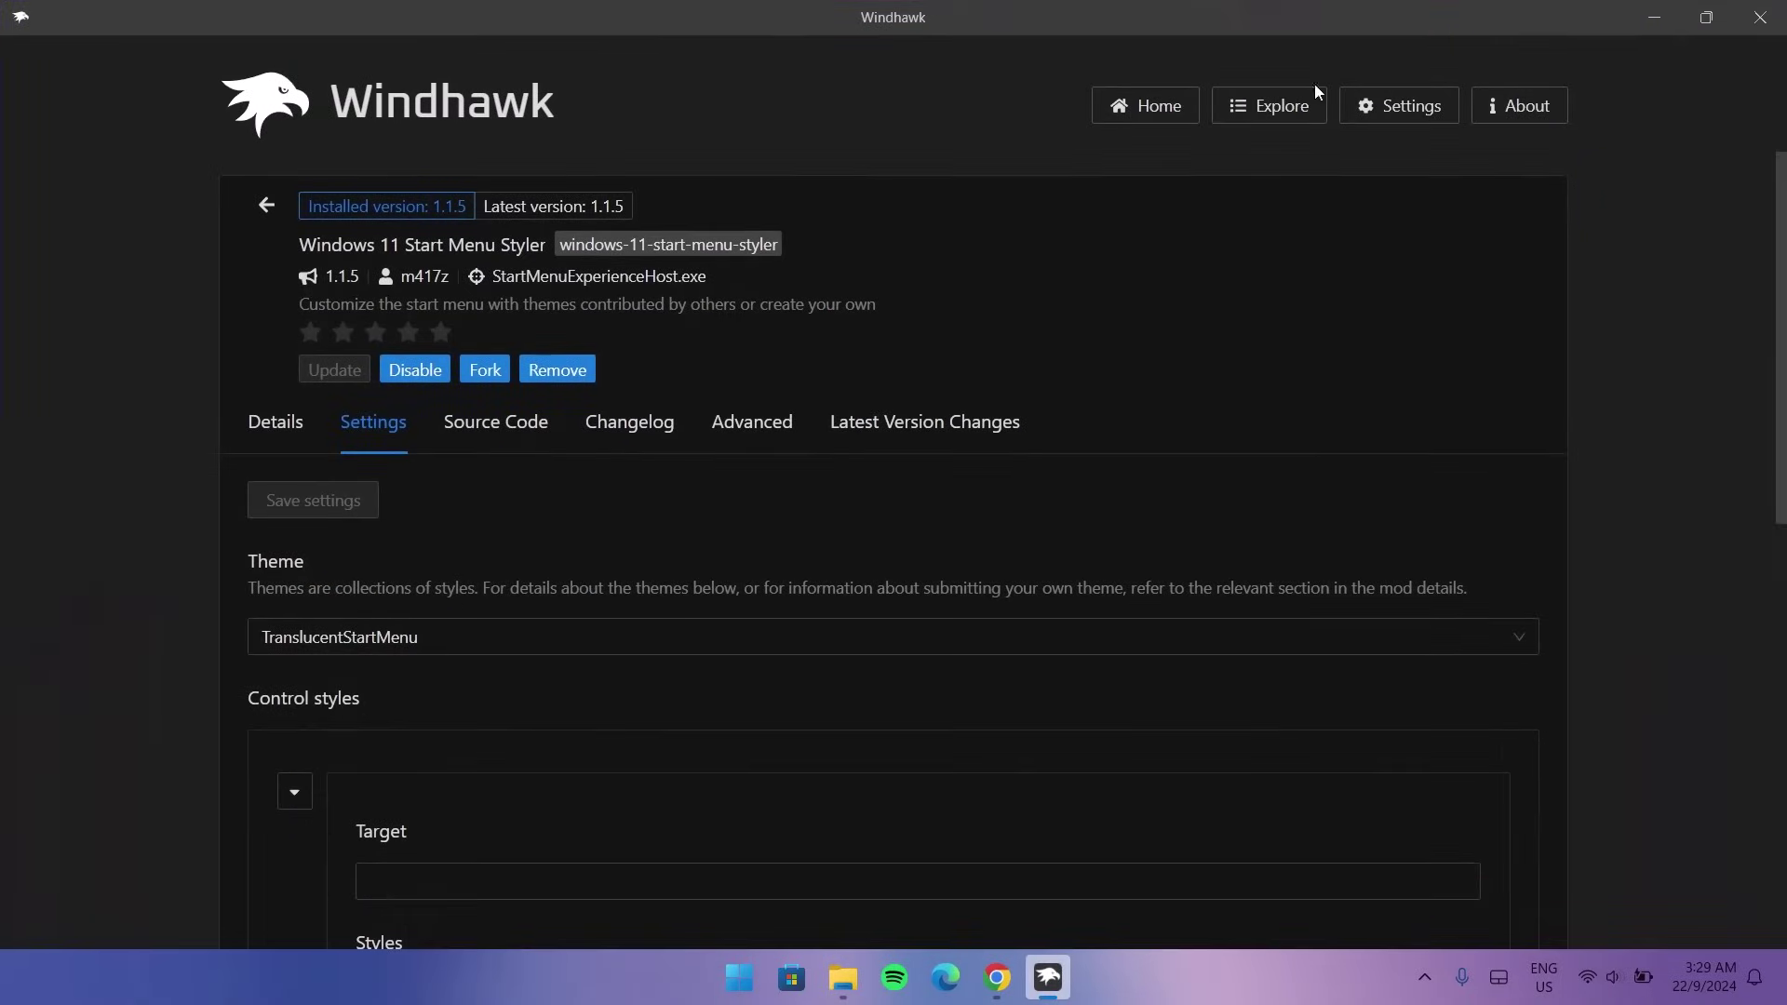
left_click(1264, 109)
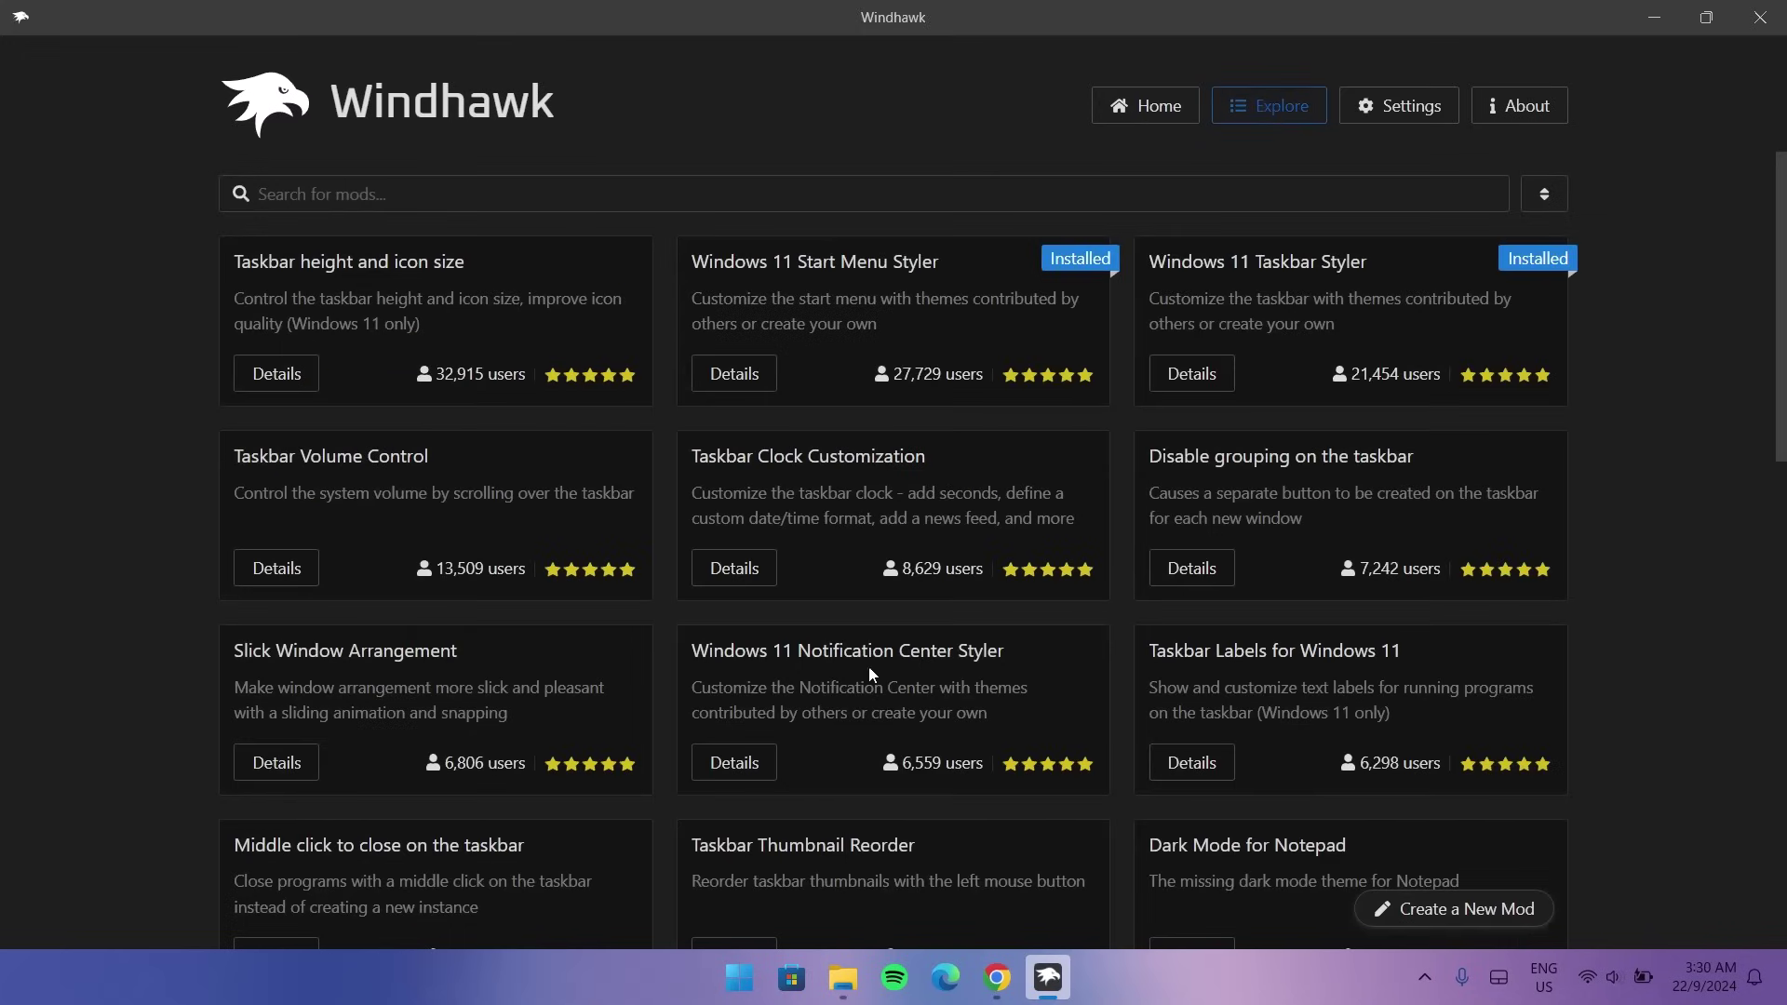
left_click(735, 762)
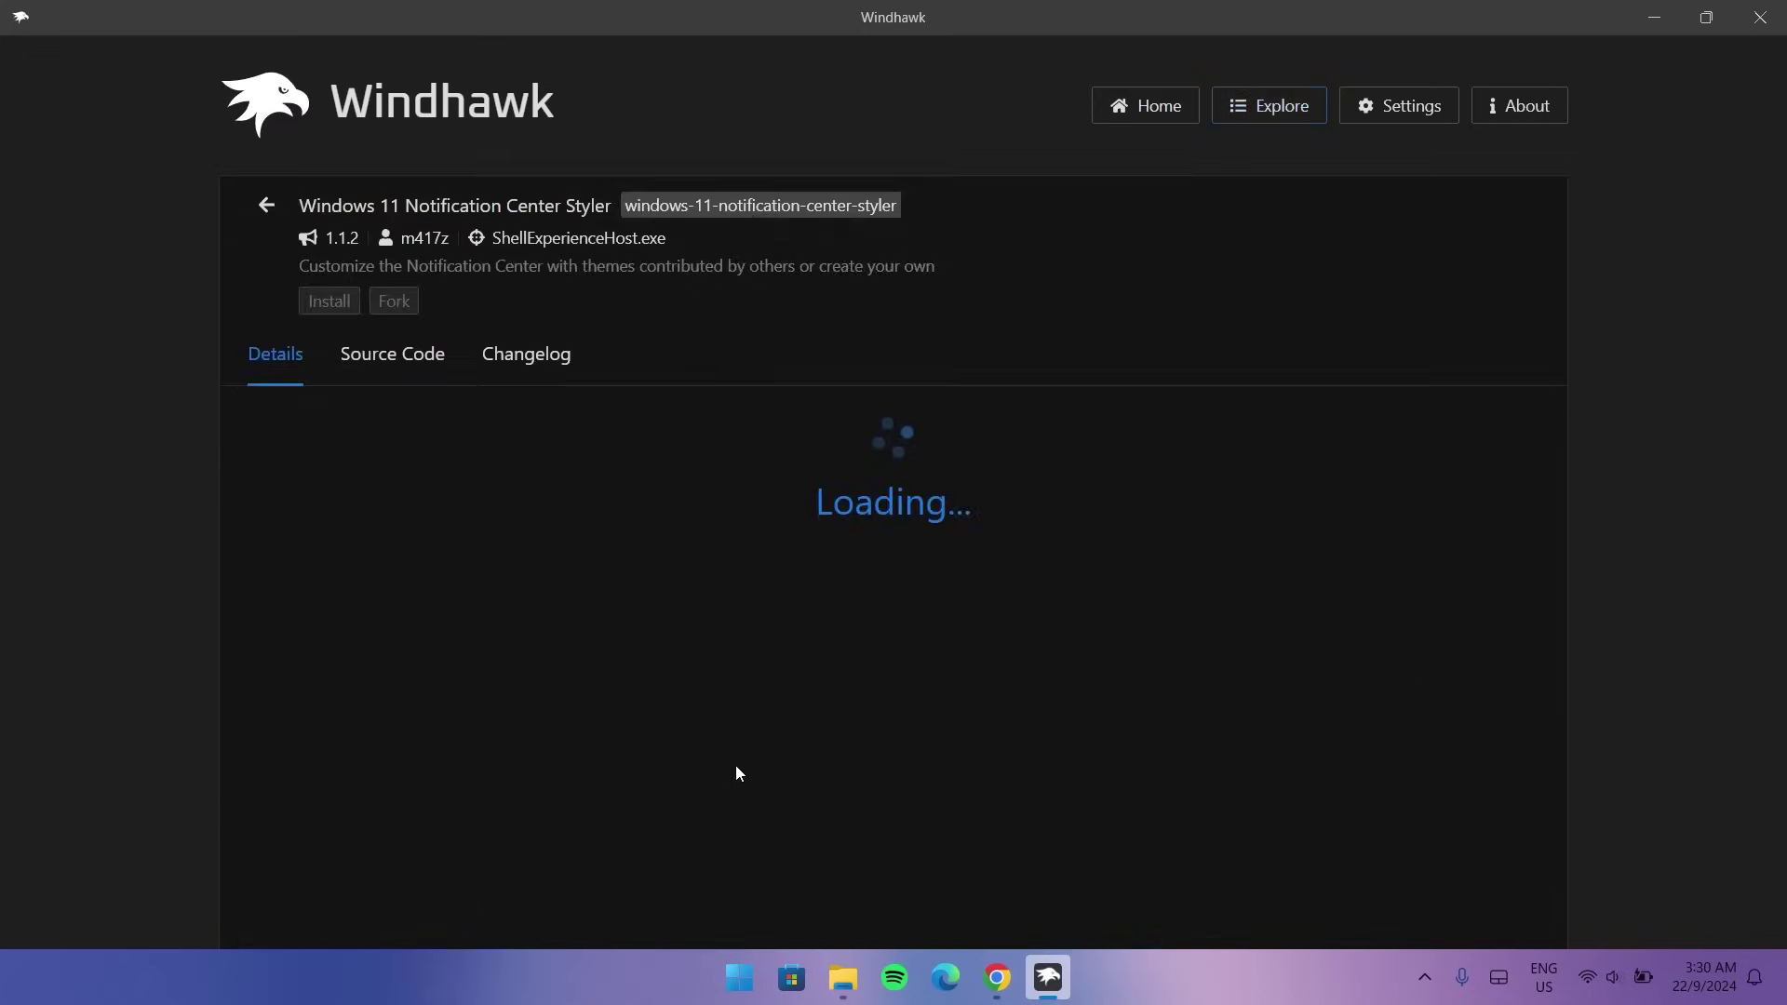
left_click(330, 303)
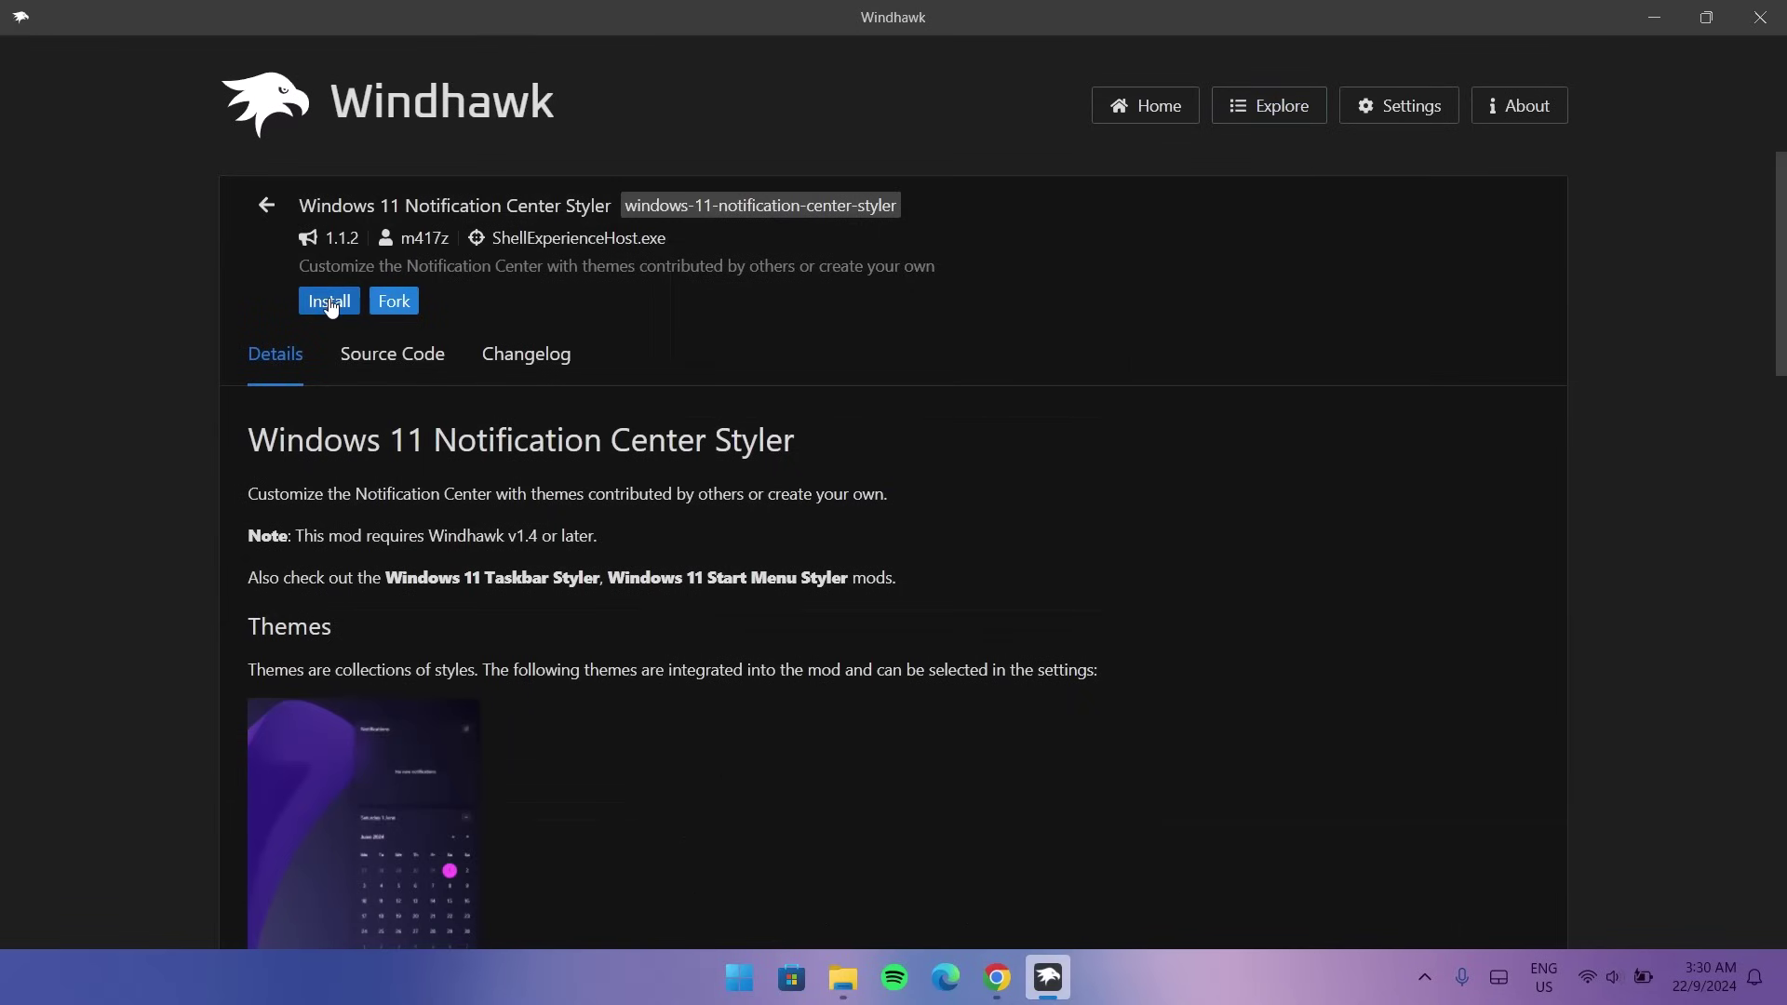
left_click(1030, 690)
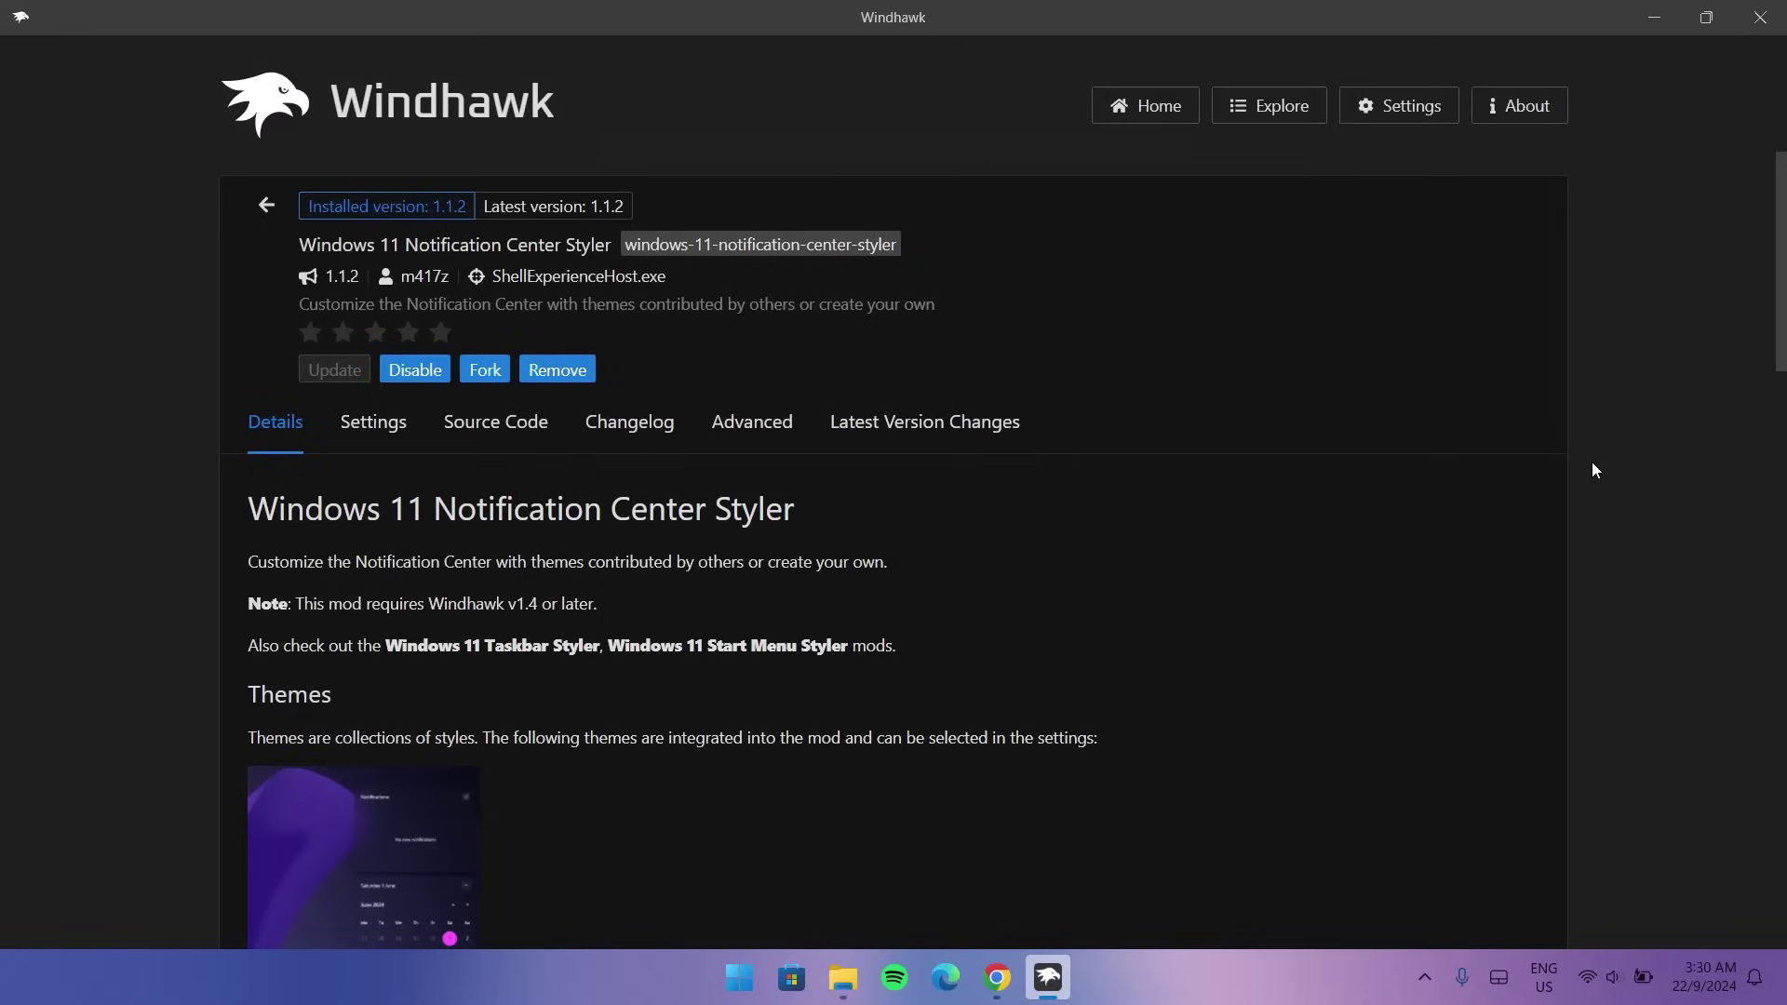
Choose the TranslucentShell theme in the Notification Center Styler settings and save it
left_click(373, 423)
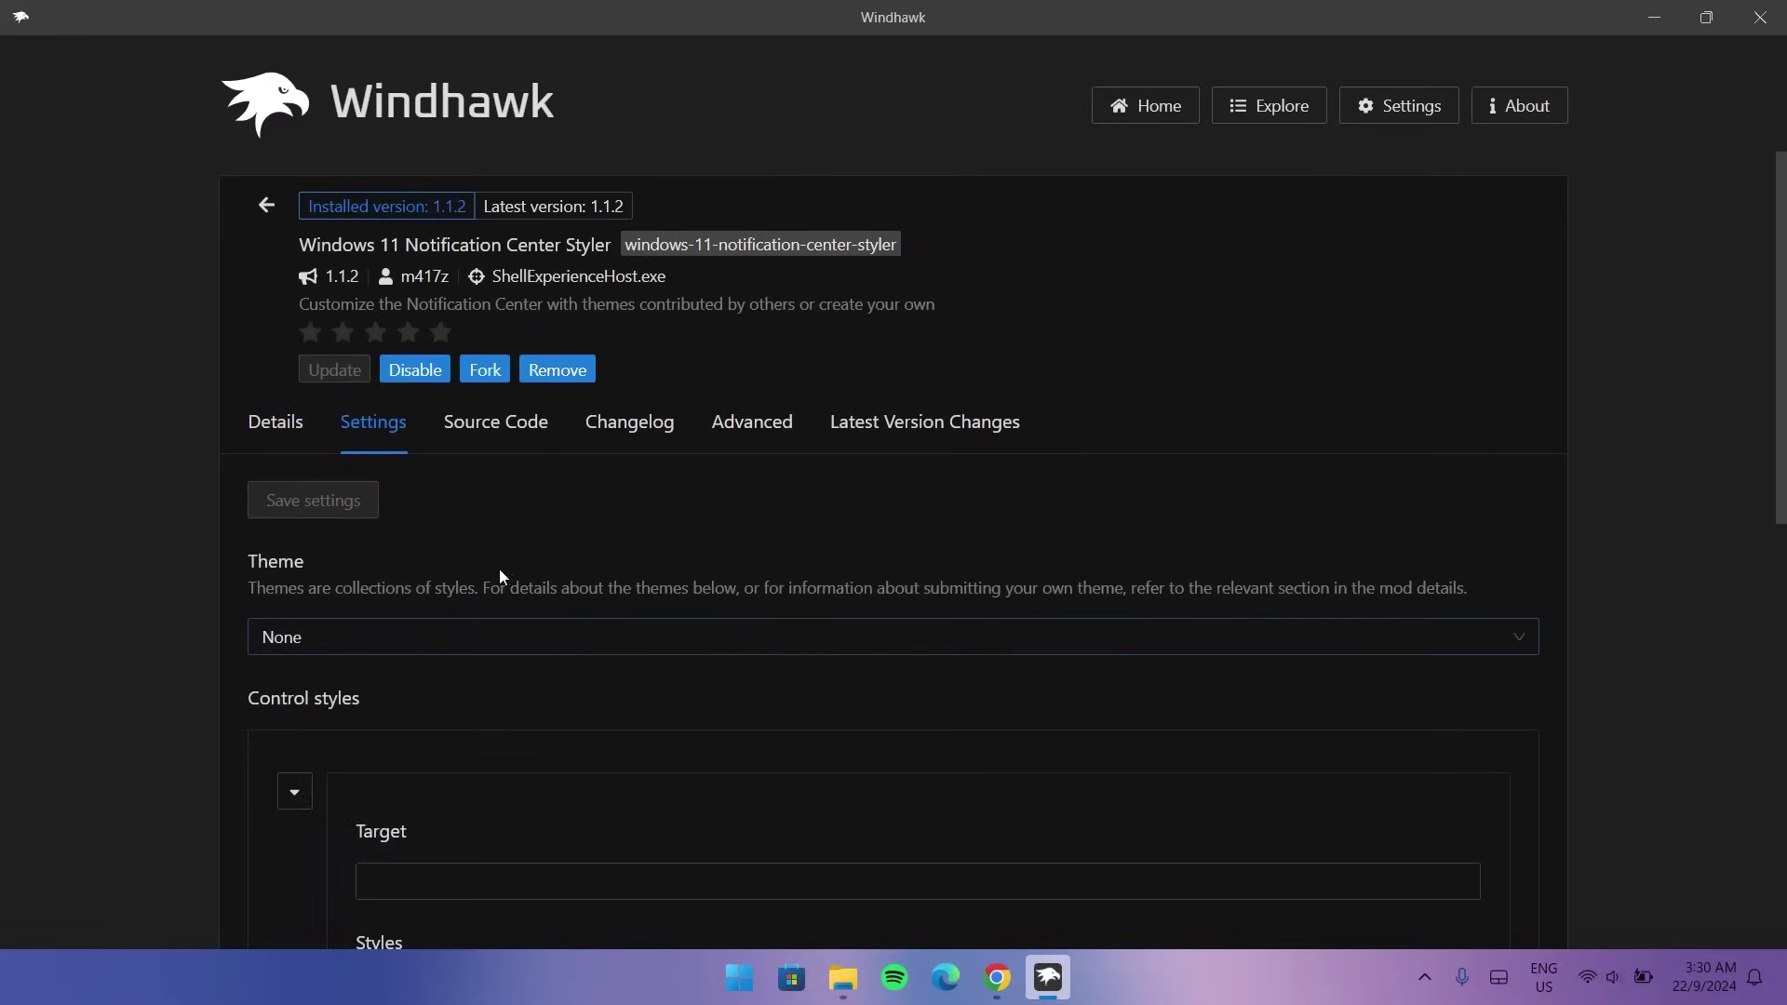
left_click(1514, 646)
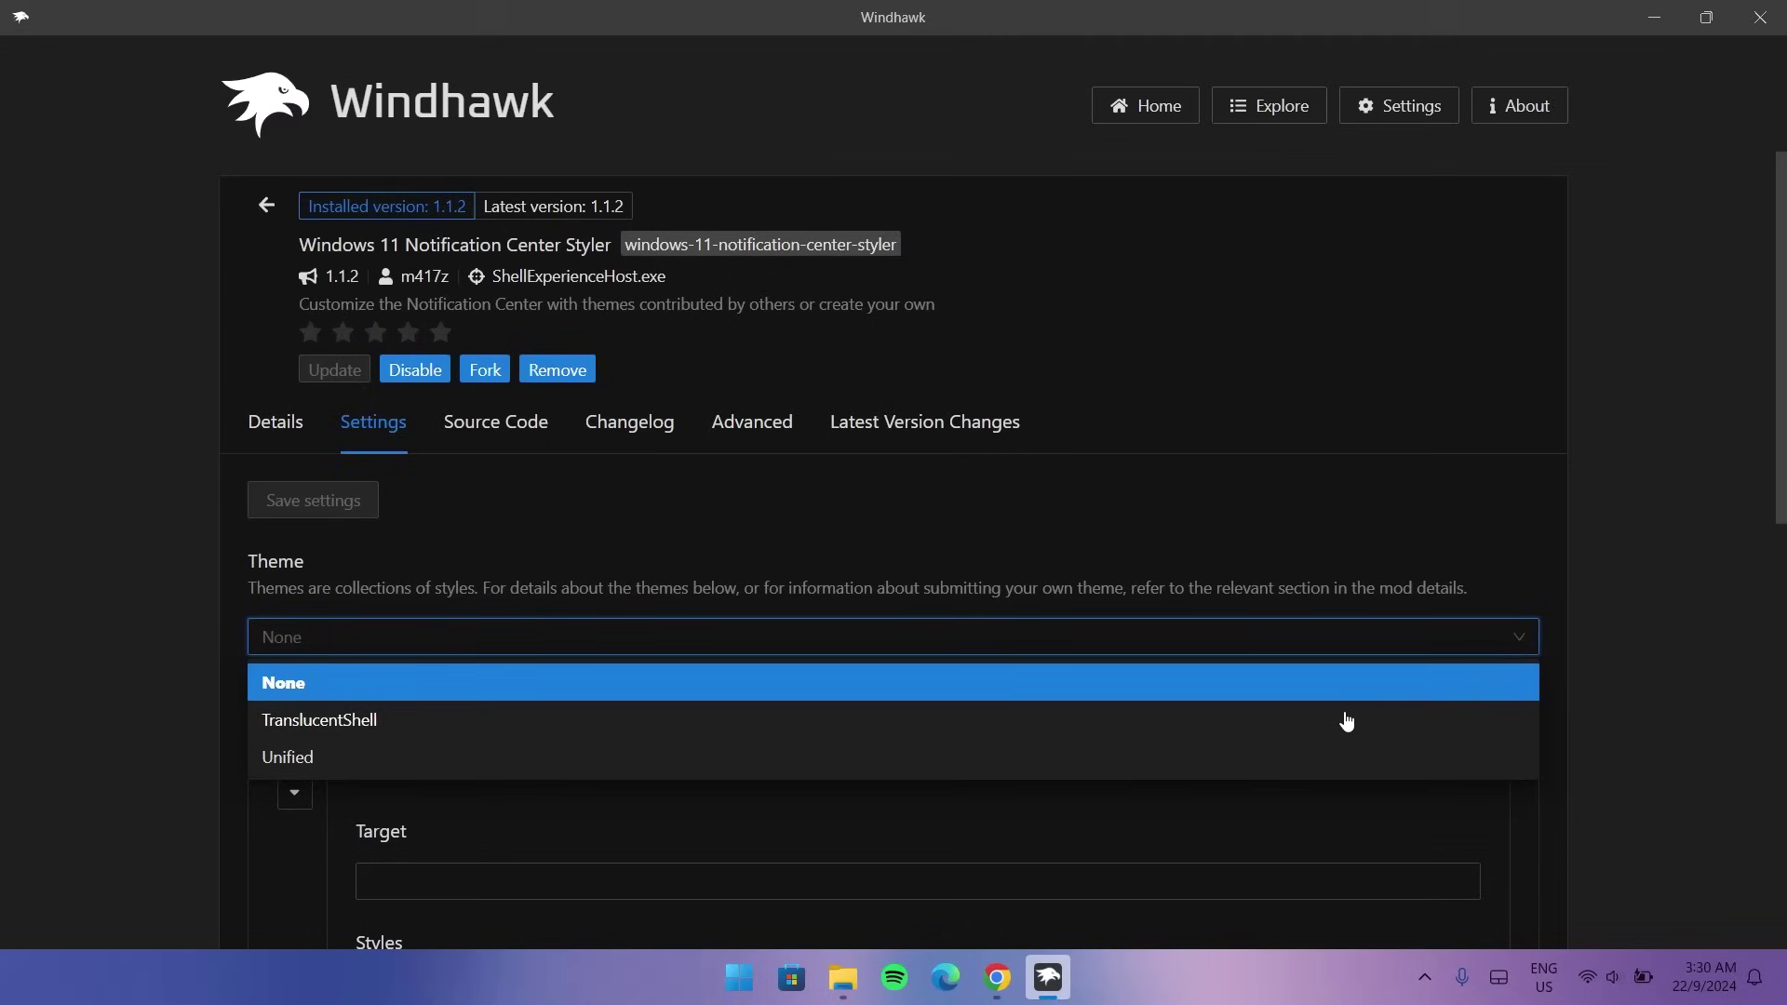
left_click(327, 723)
left_click(282, 505)
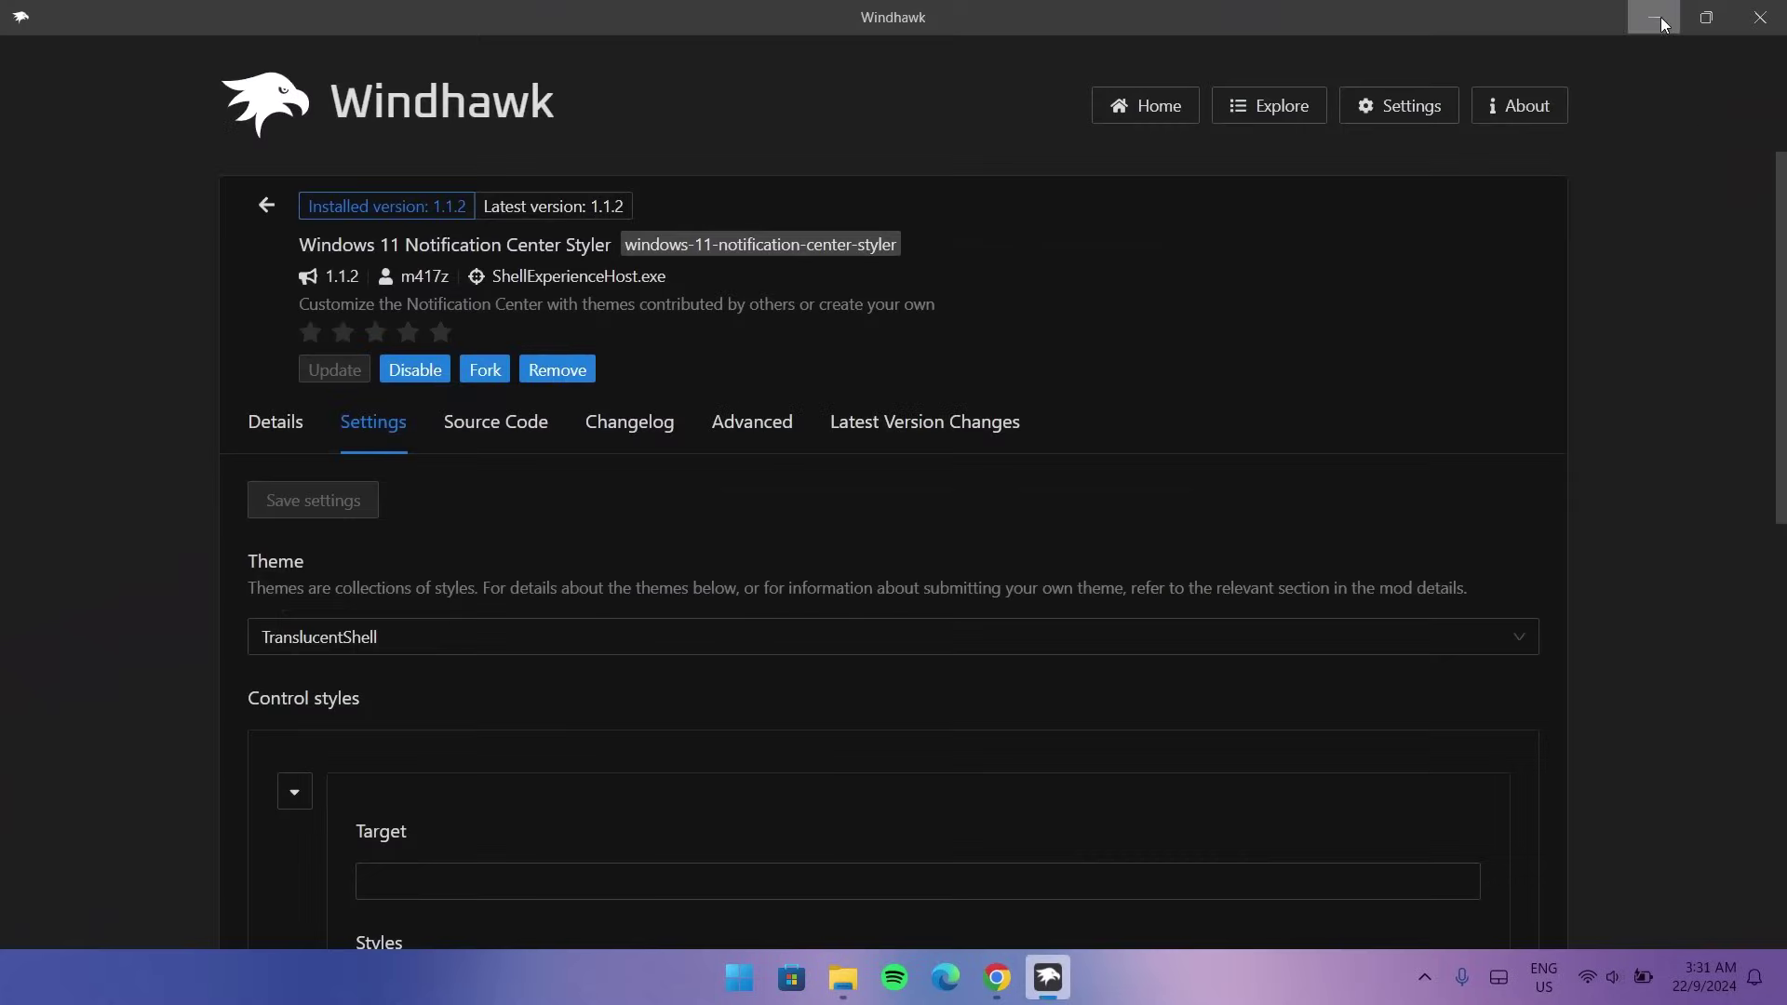
Minimize Windhawk, preview the restyled notifications and calendar panel, close it, and restore Chrome
left_click(1664, 24)
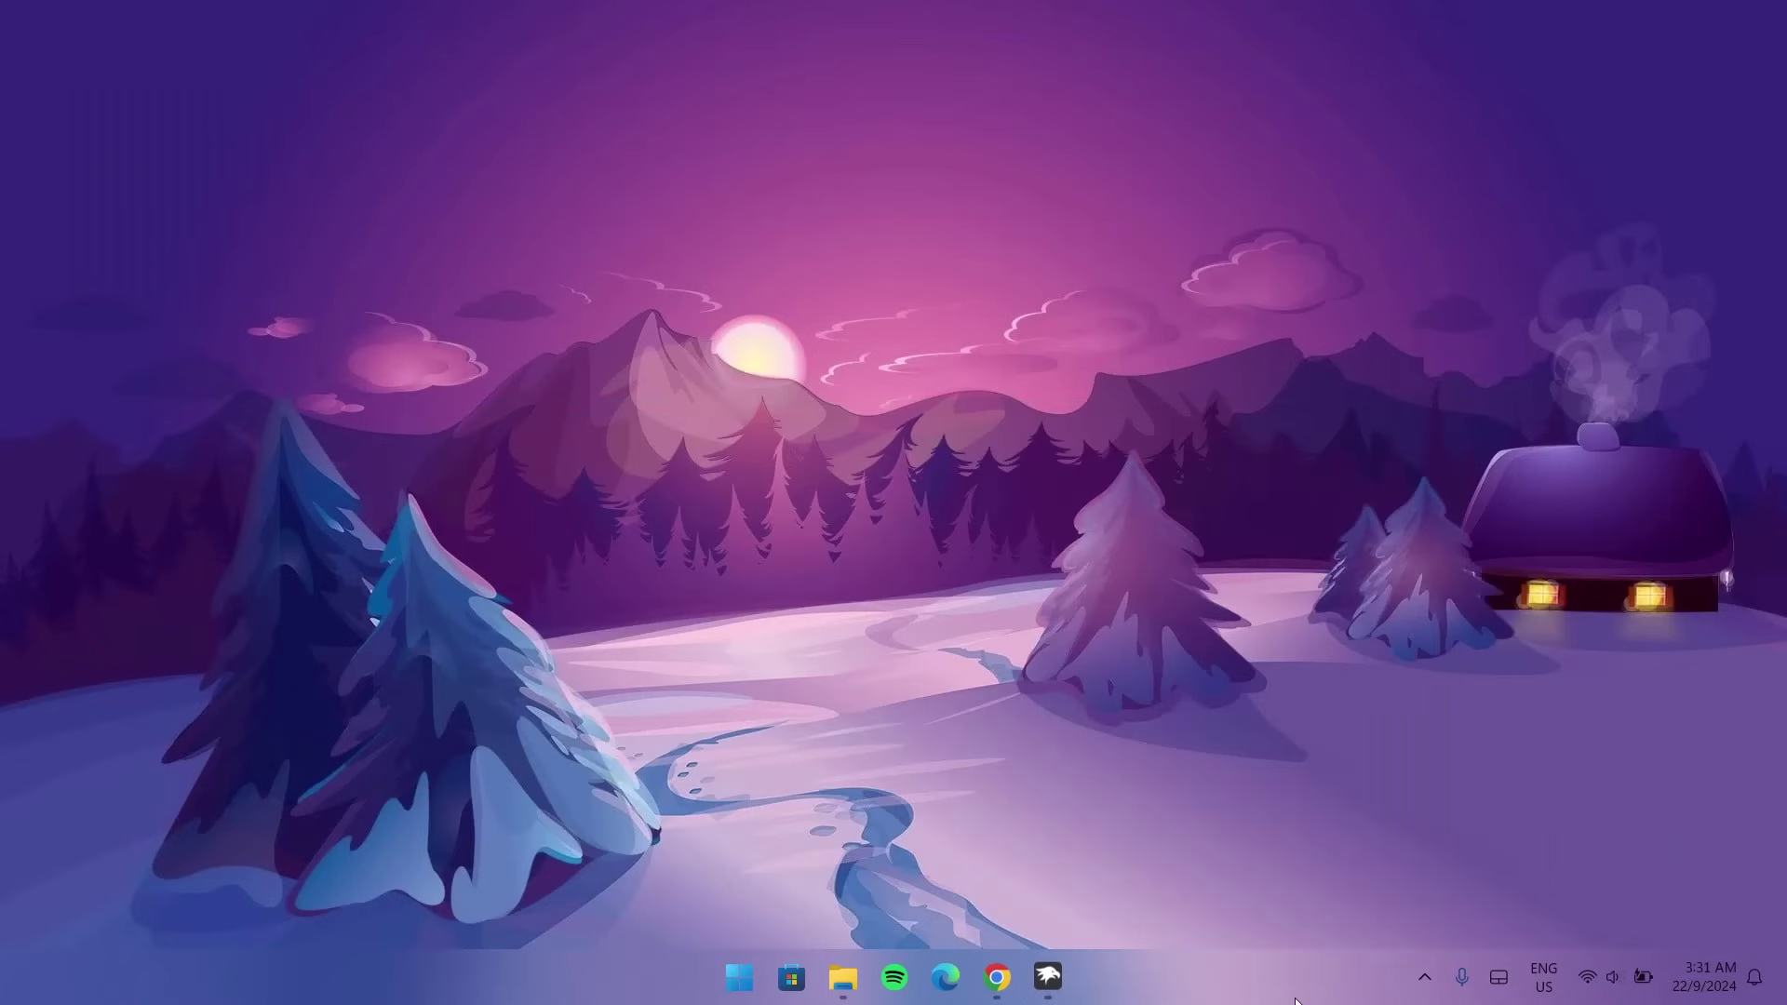
left_click(1695, 994)
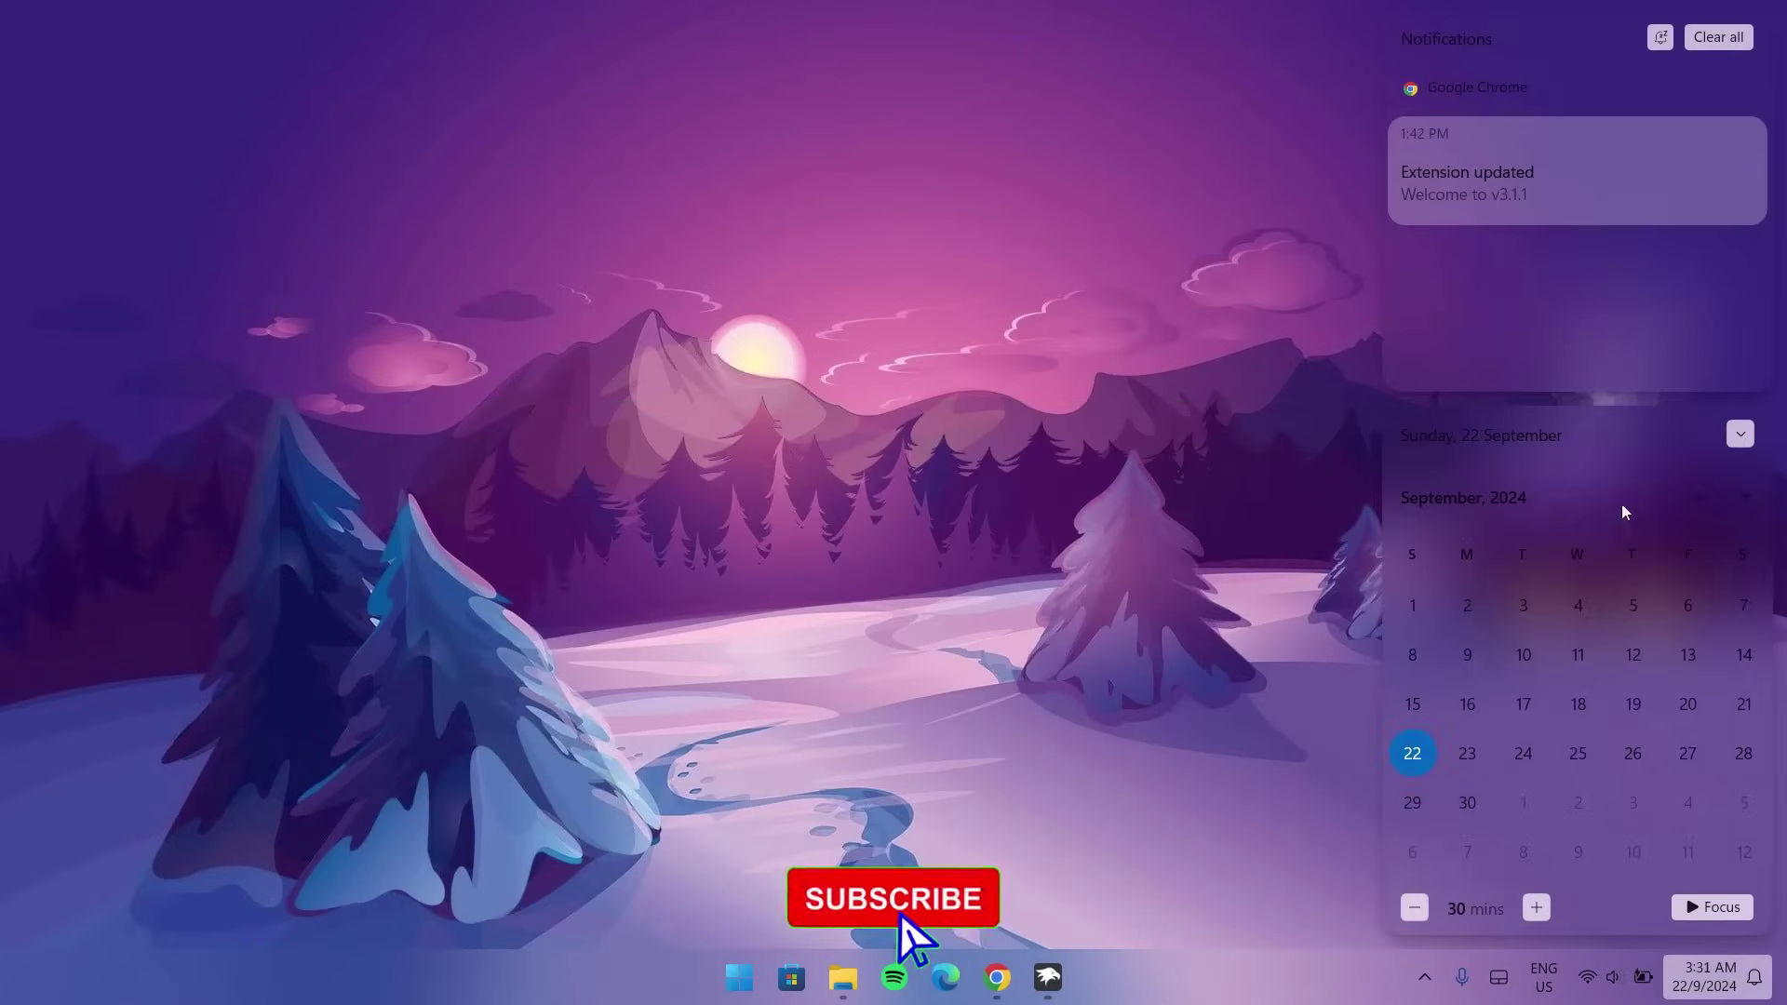
left_click(1057, 767)
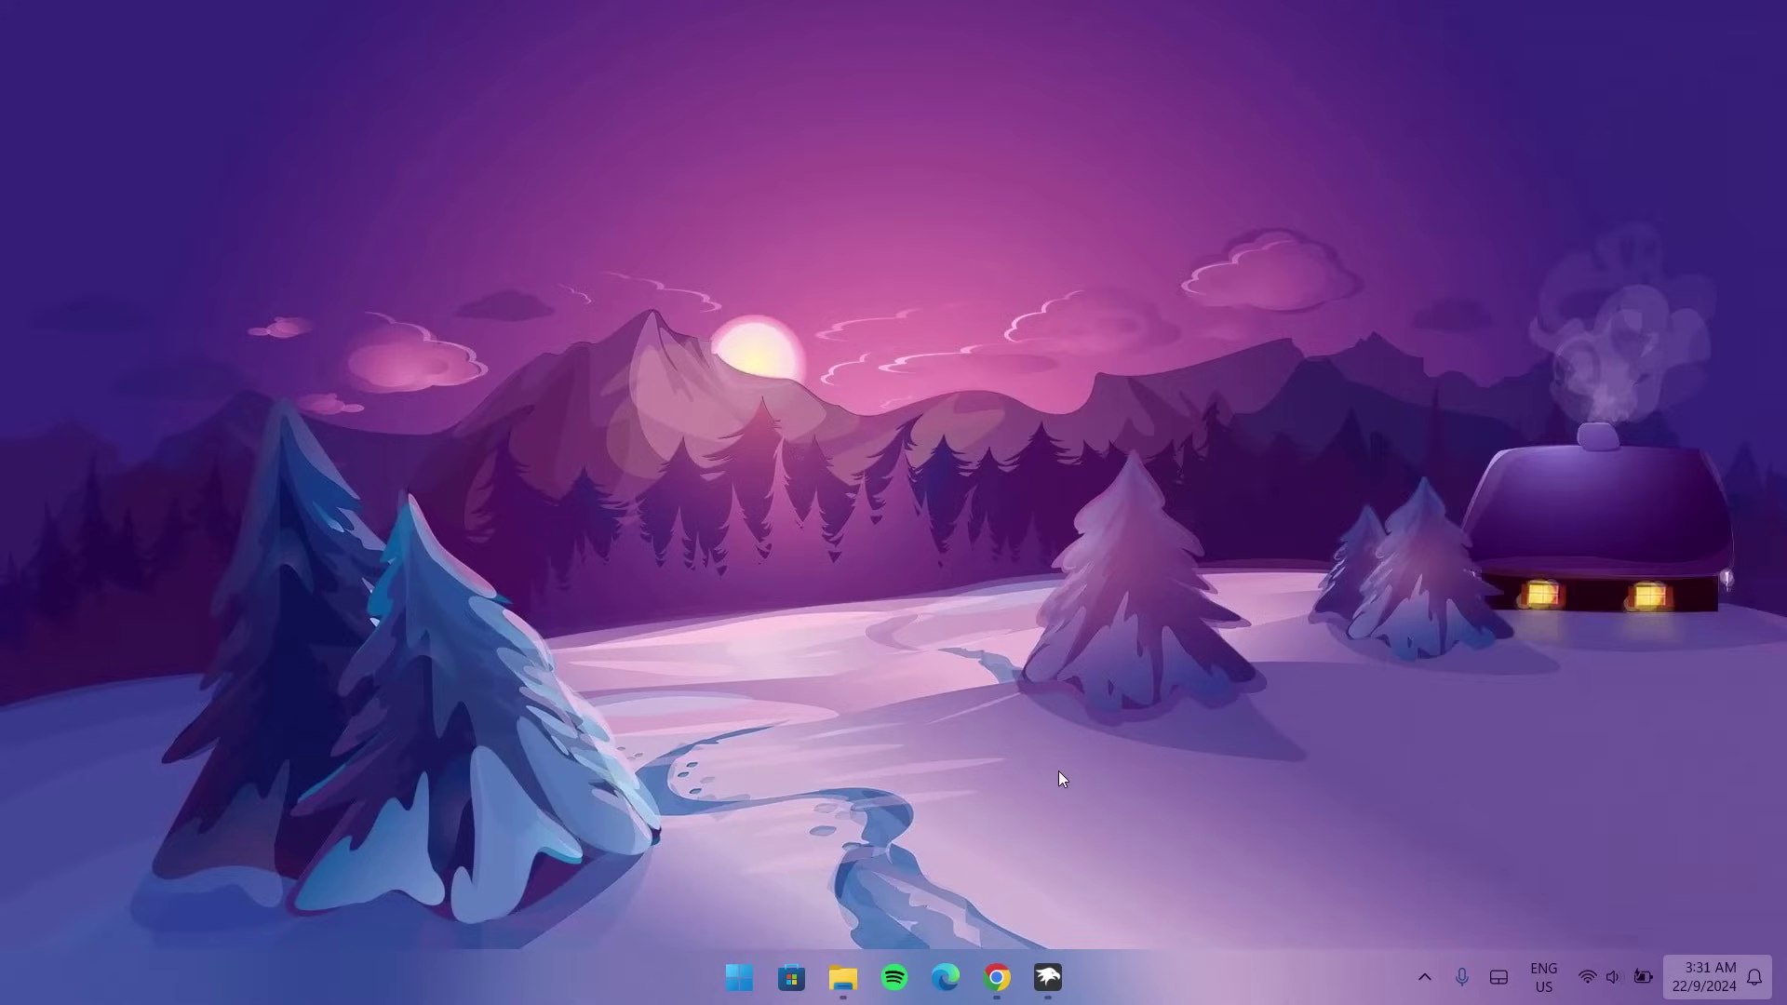
left_click(993, 976)
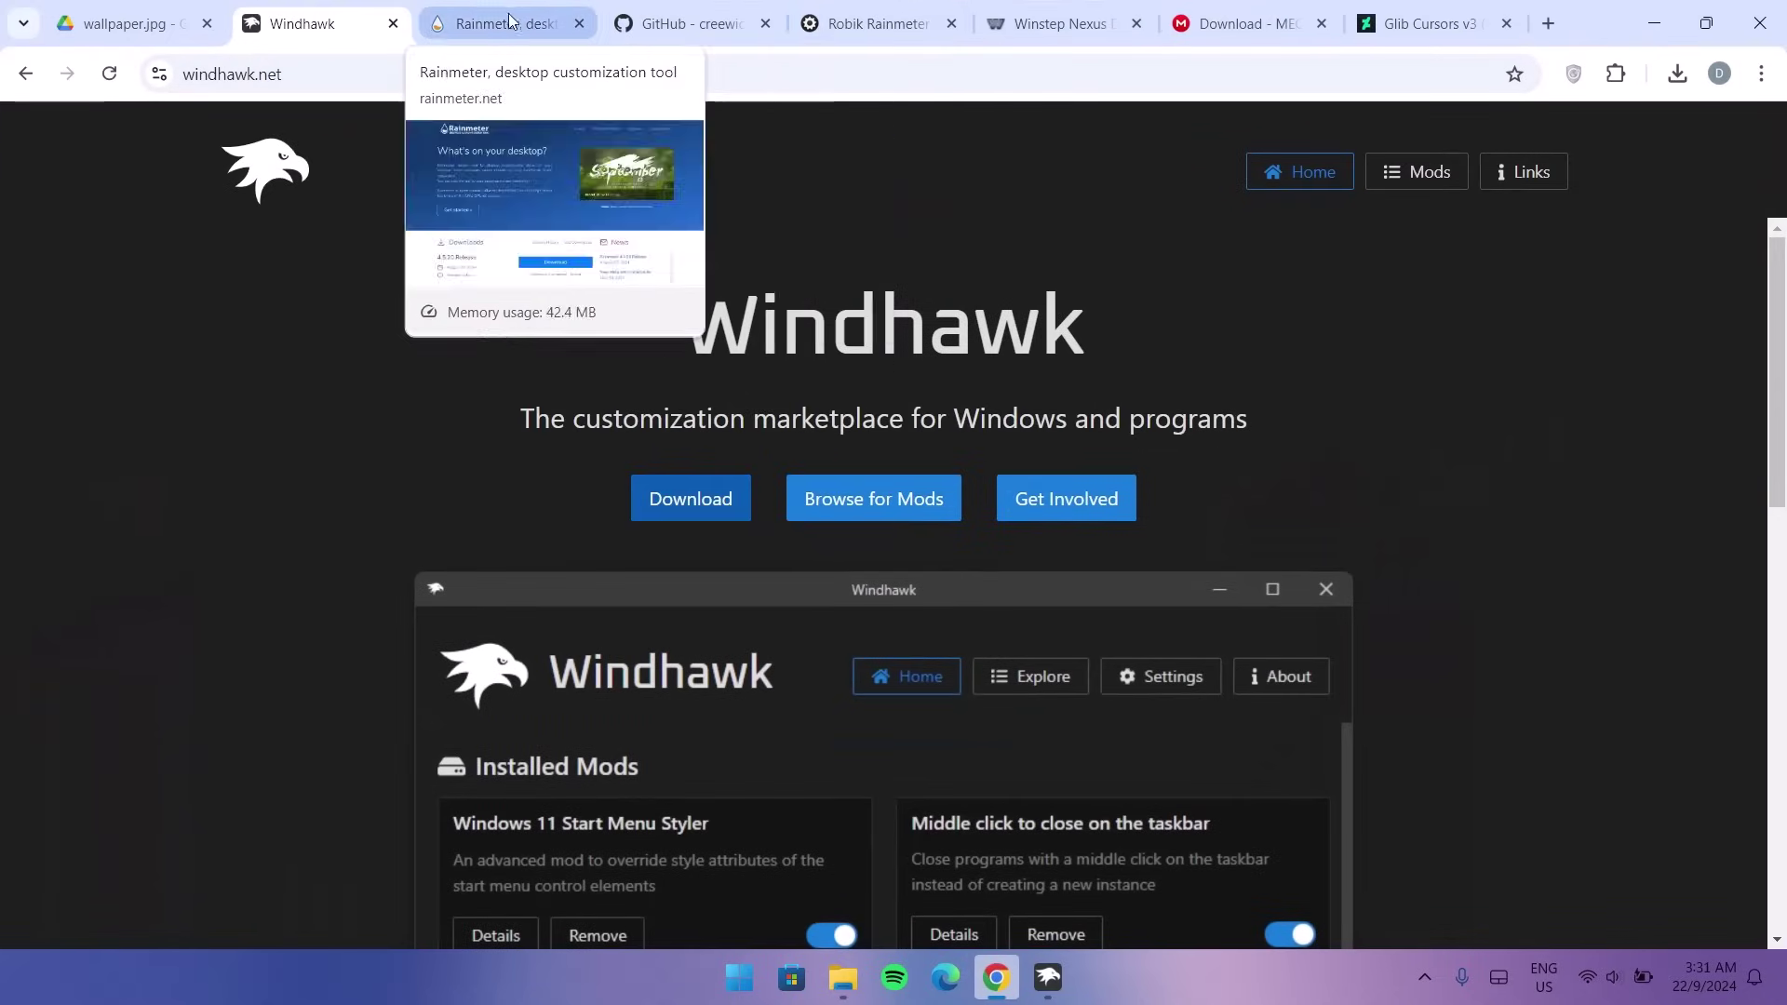
Download the Rainmeter 4.5.20 installer from the rainmeter.net website
left_click(503, 24)
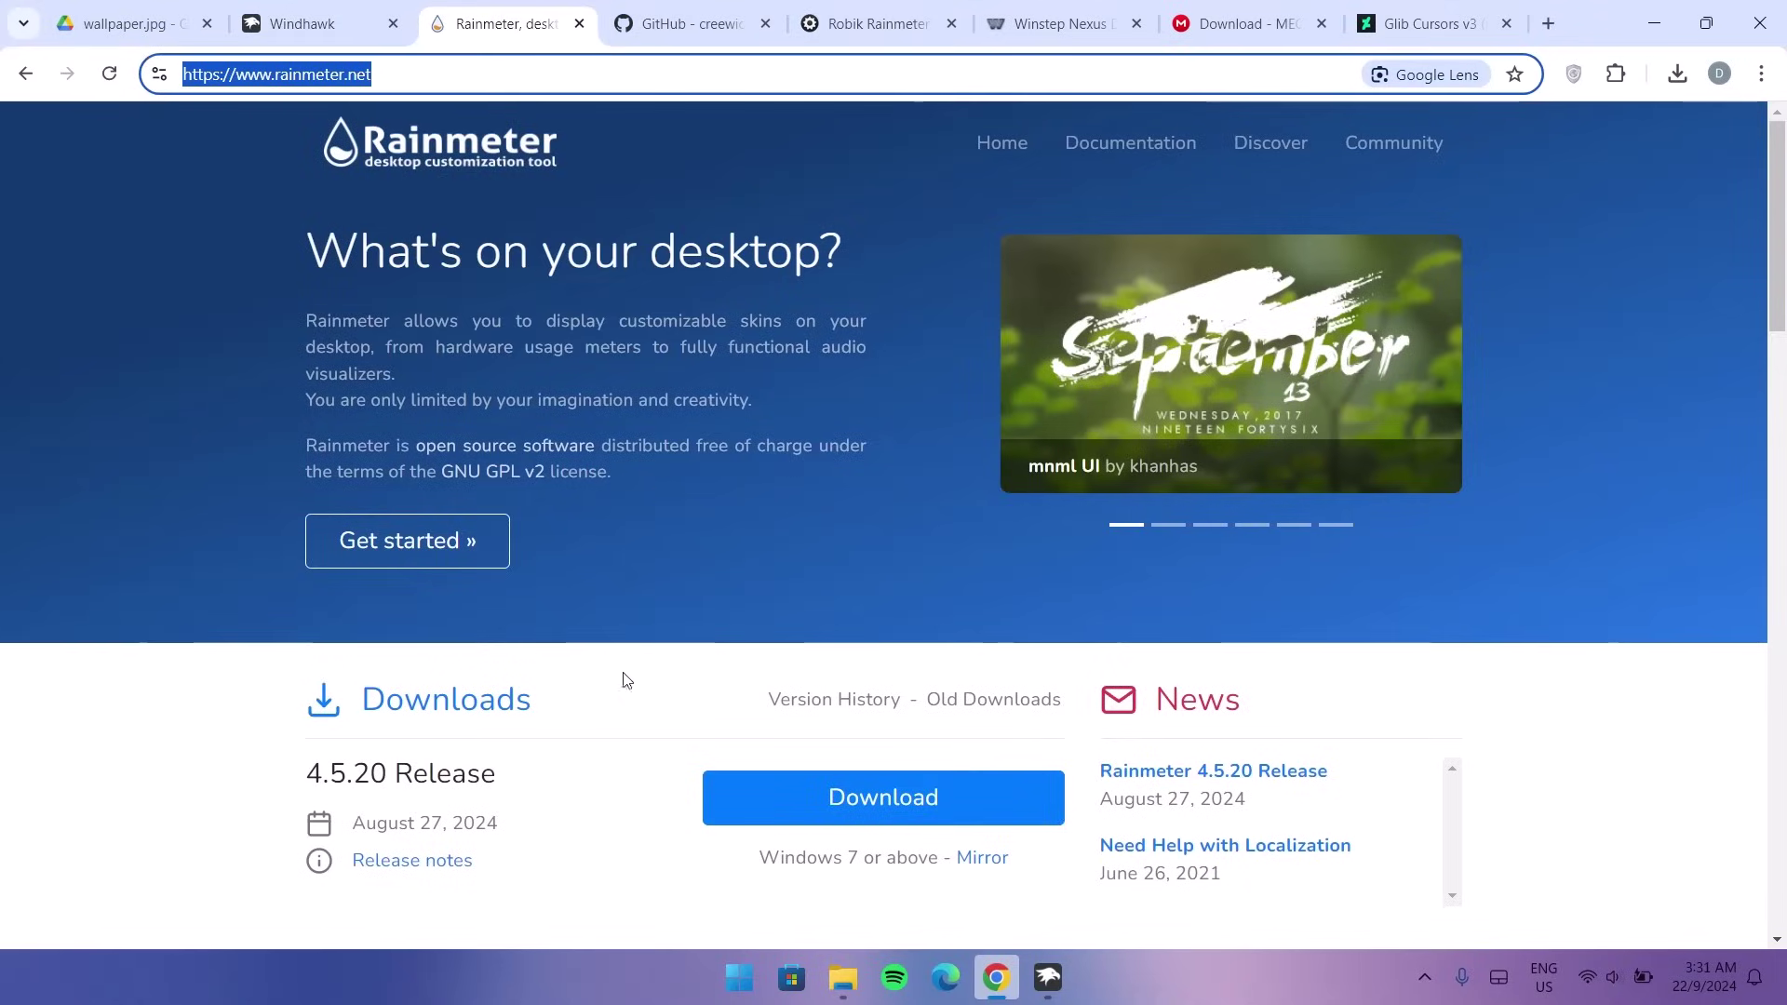
scroll(402, 389, "down", 1)
scroll(519, 436, "up", 1)
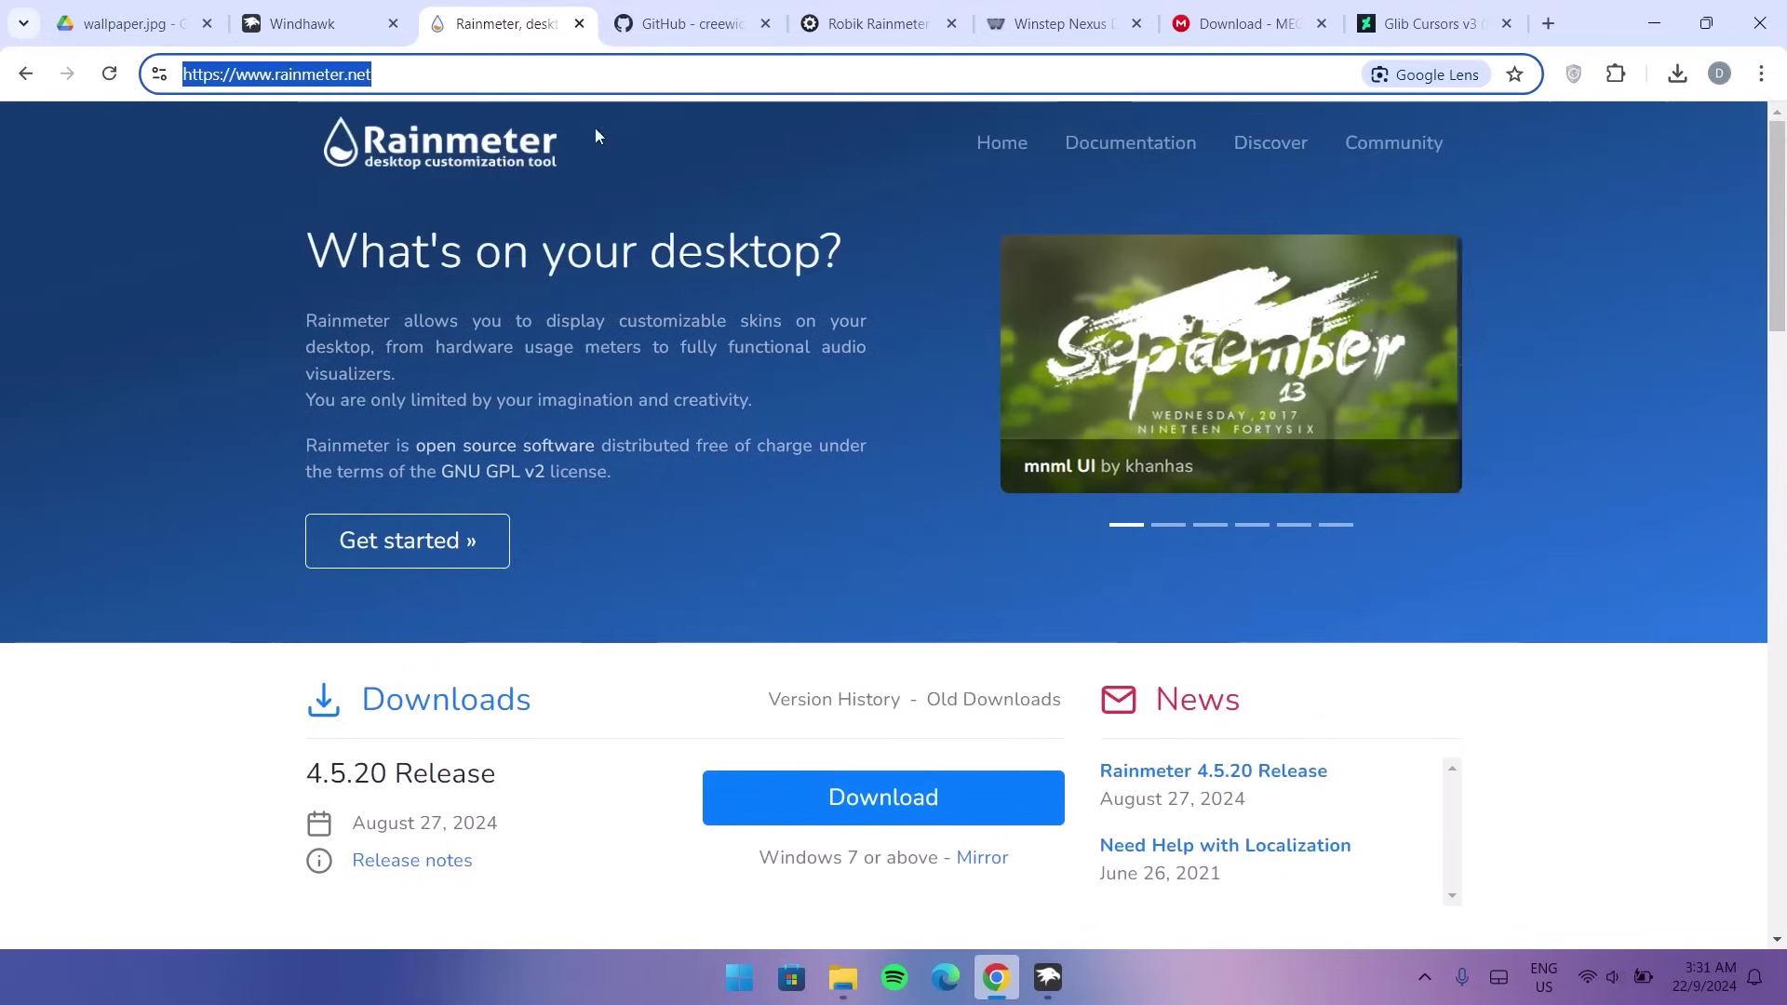
left_click(823, 799)
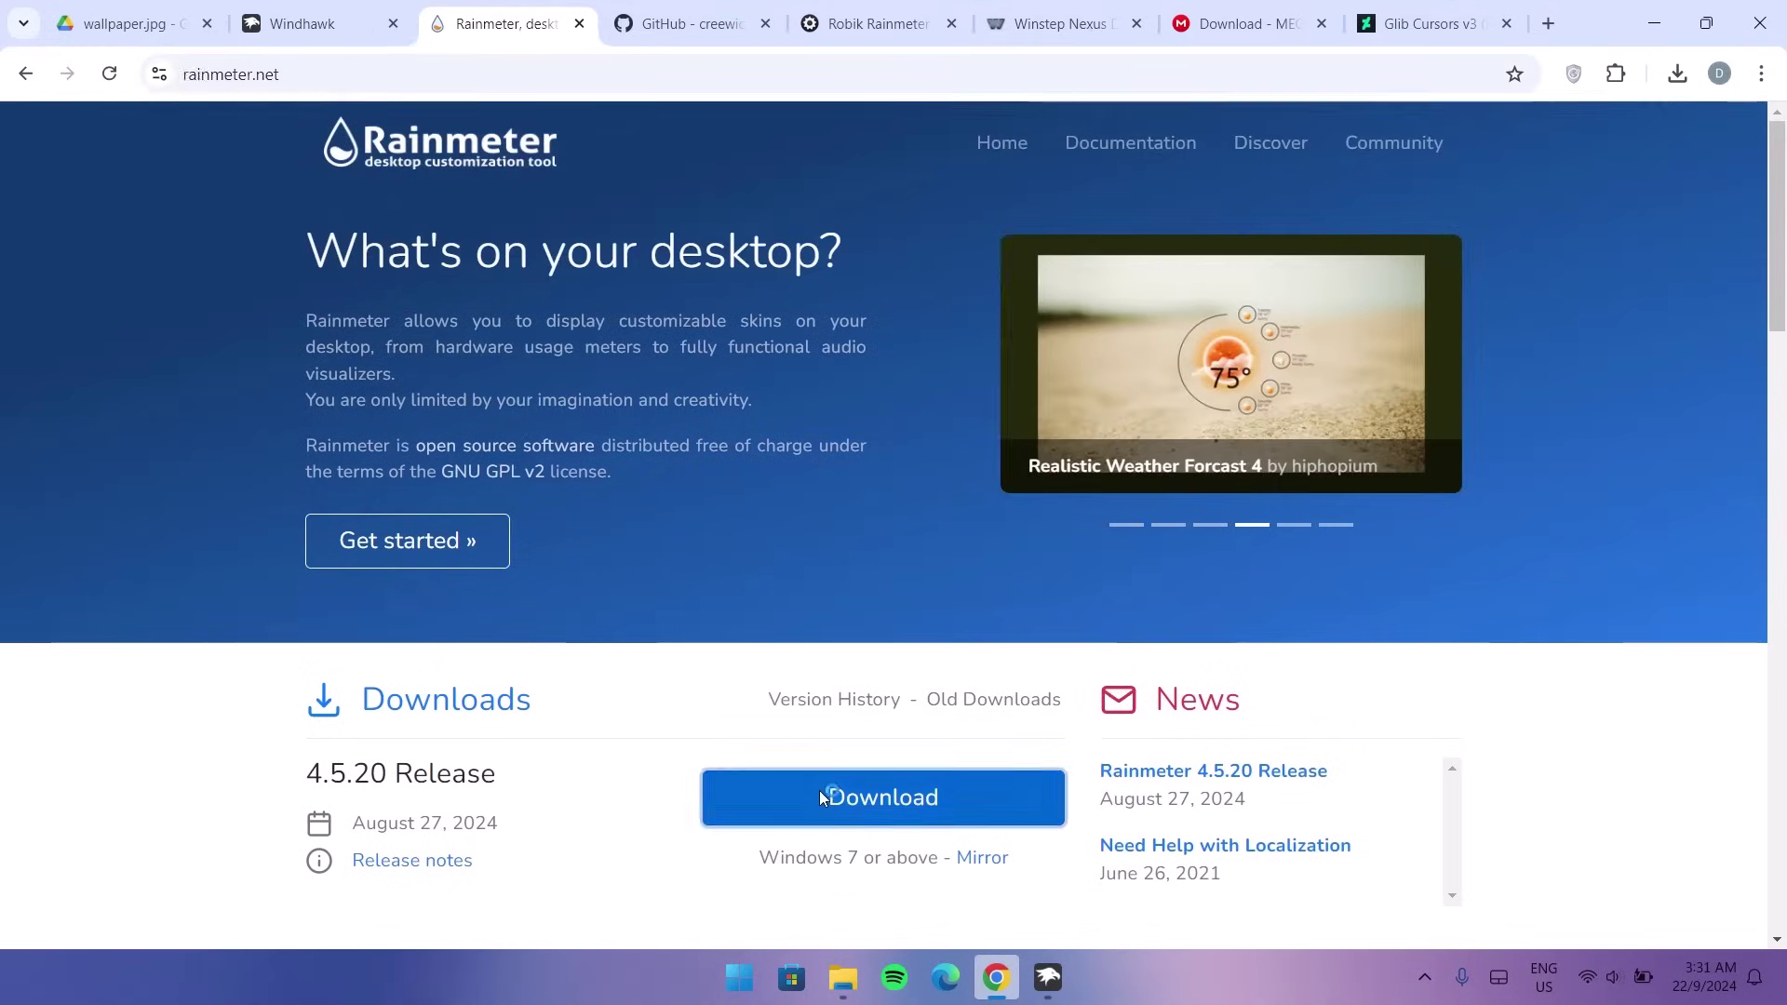
left_click(717, 37)
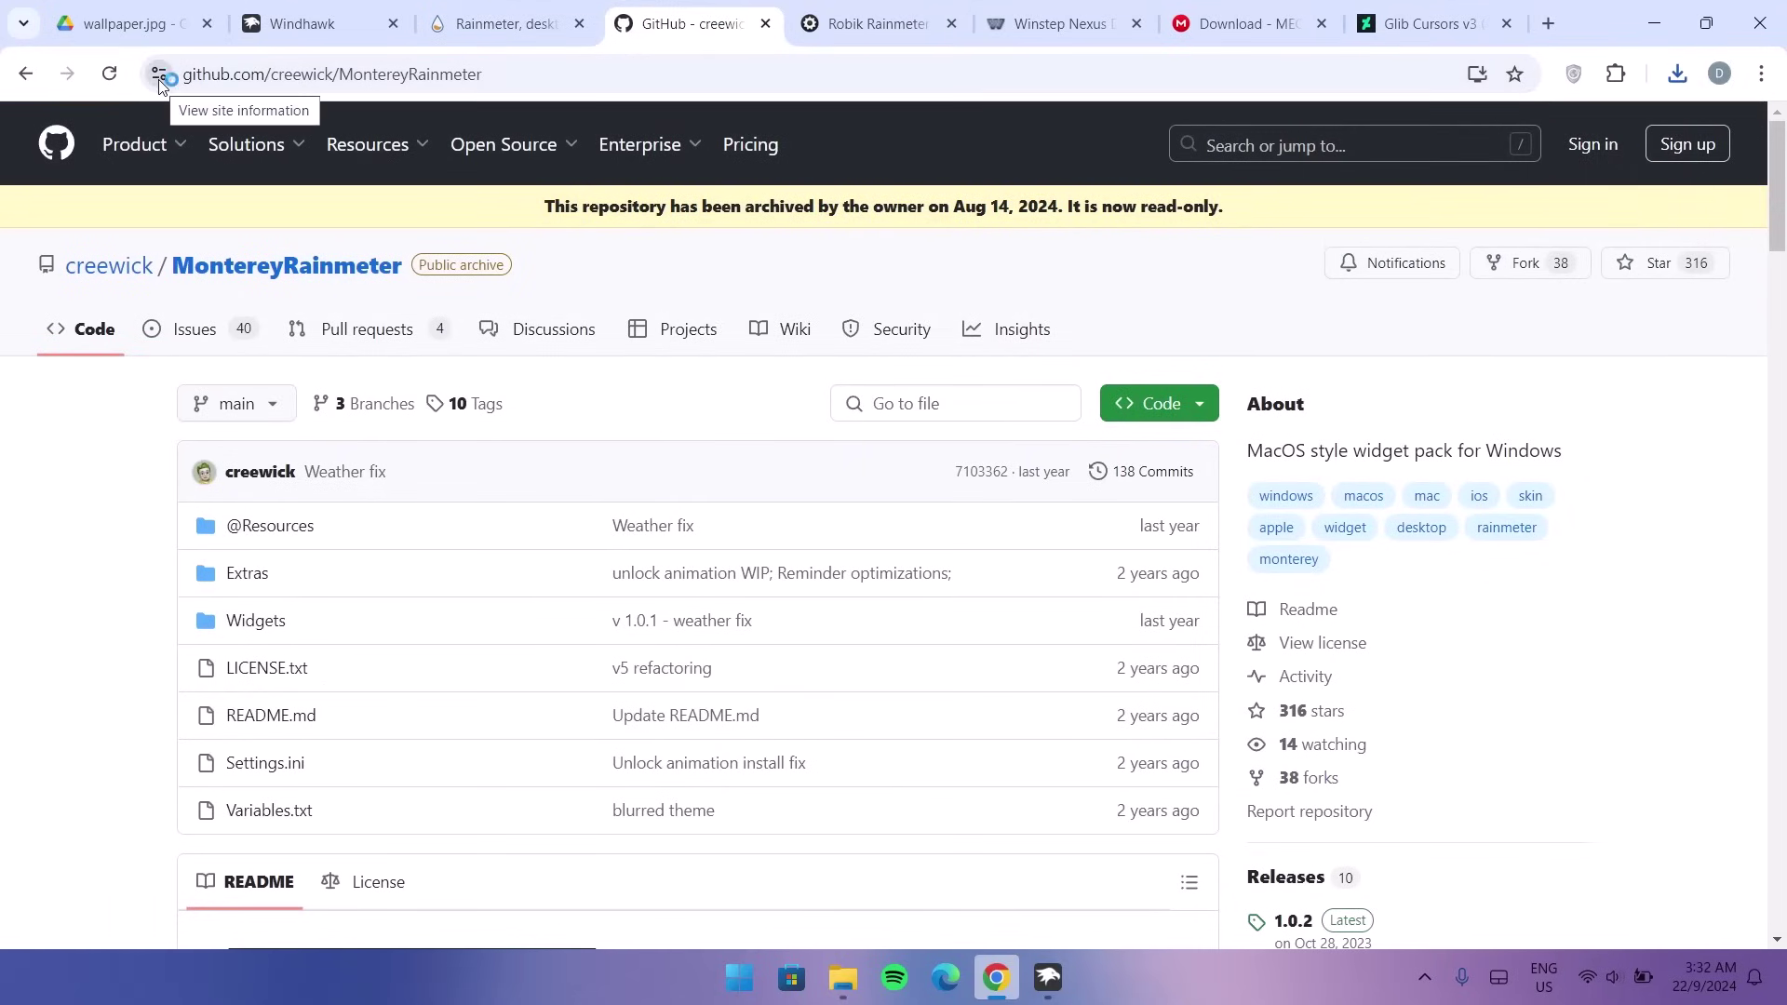
Download Monterey_1.0.2.rmskin from the assets of the MontereyRainmeter 1.0.2 release
scroll(1471, 316, "down", 5)
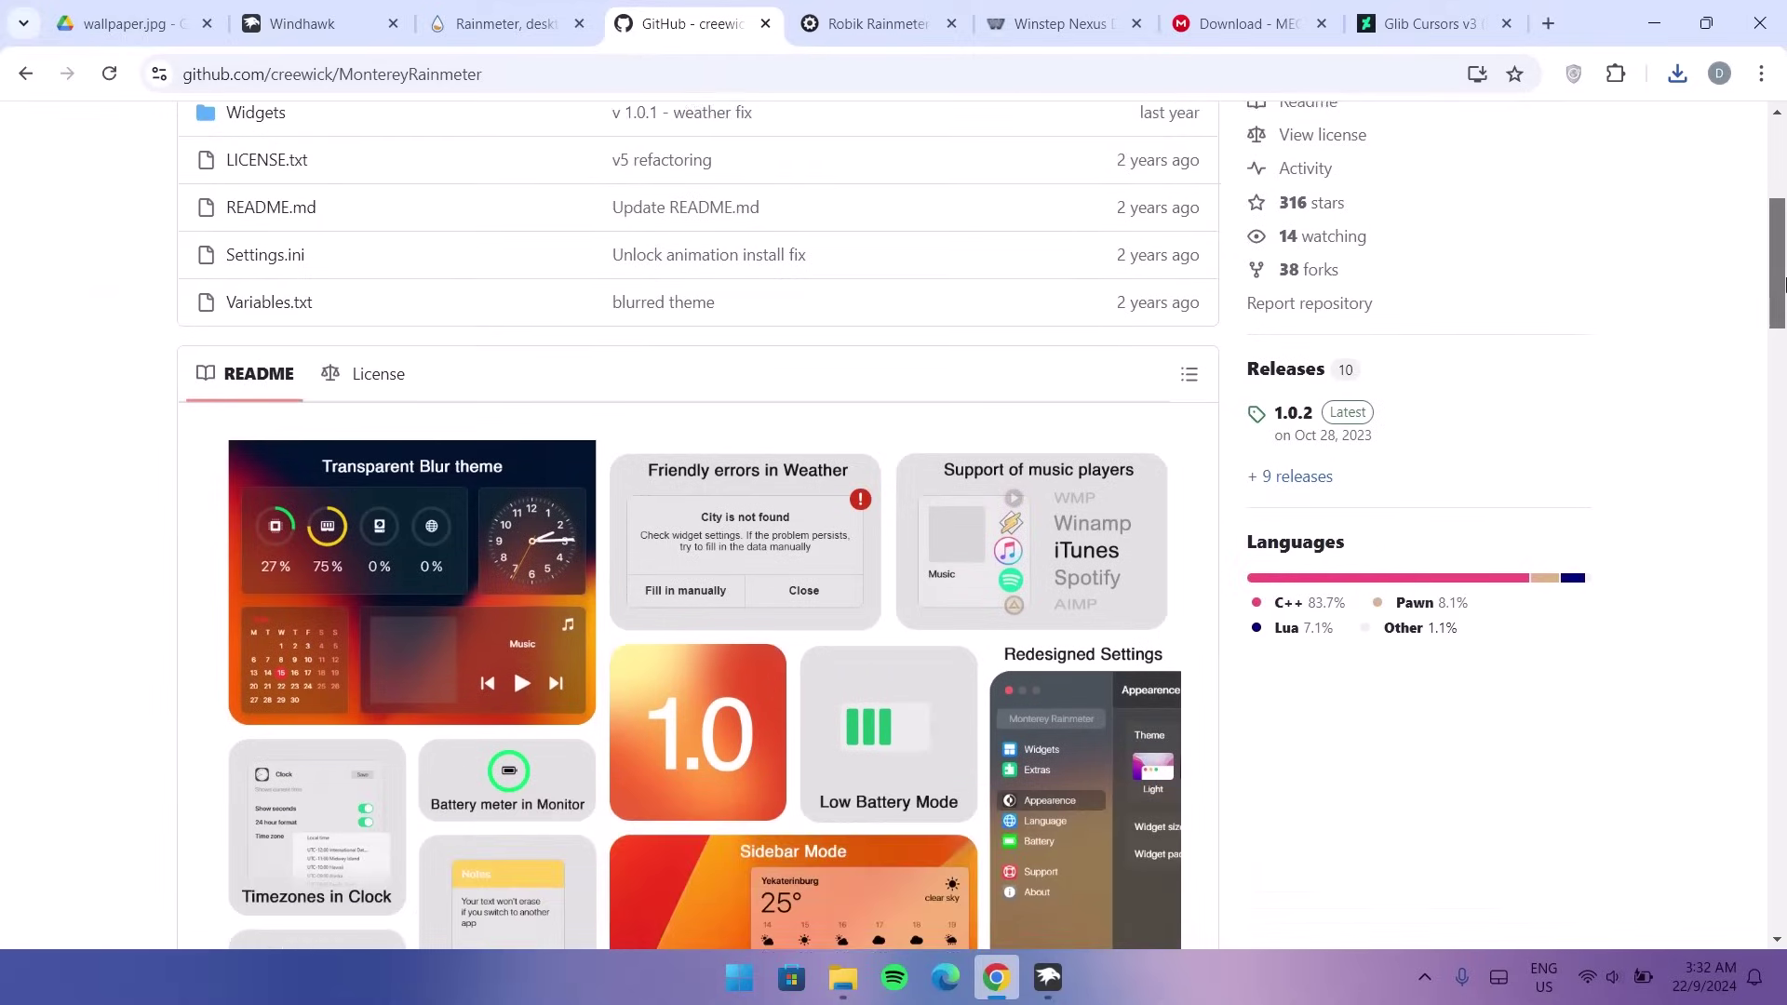
left_click(1353, 406)
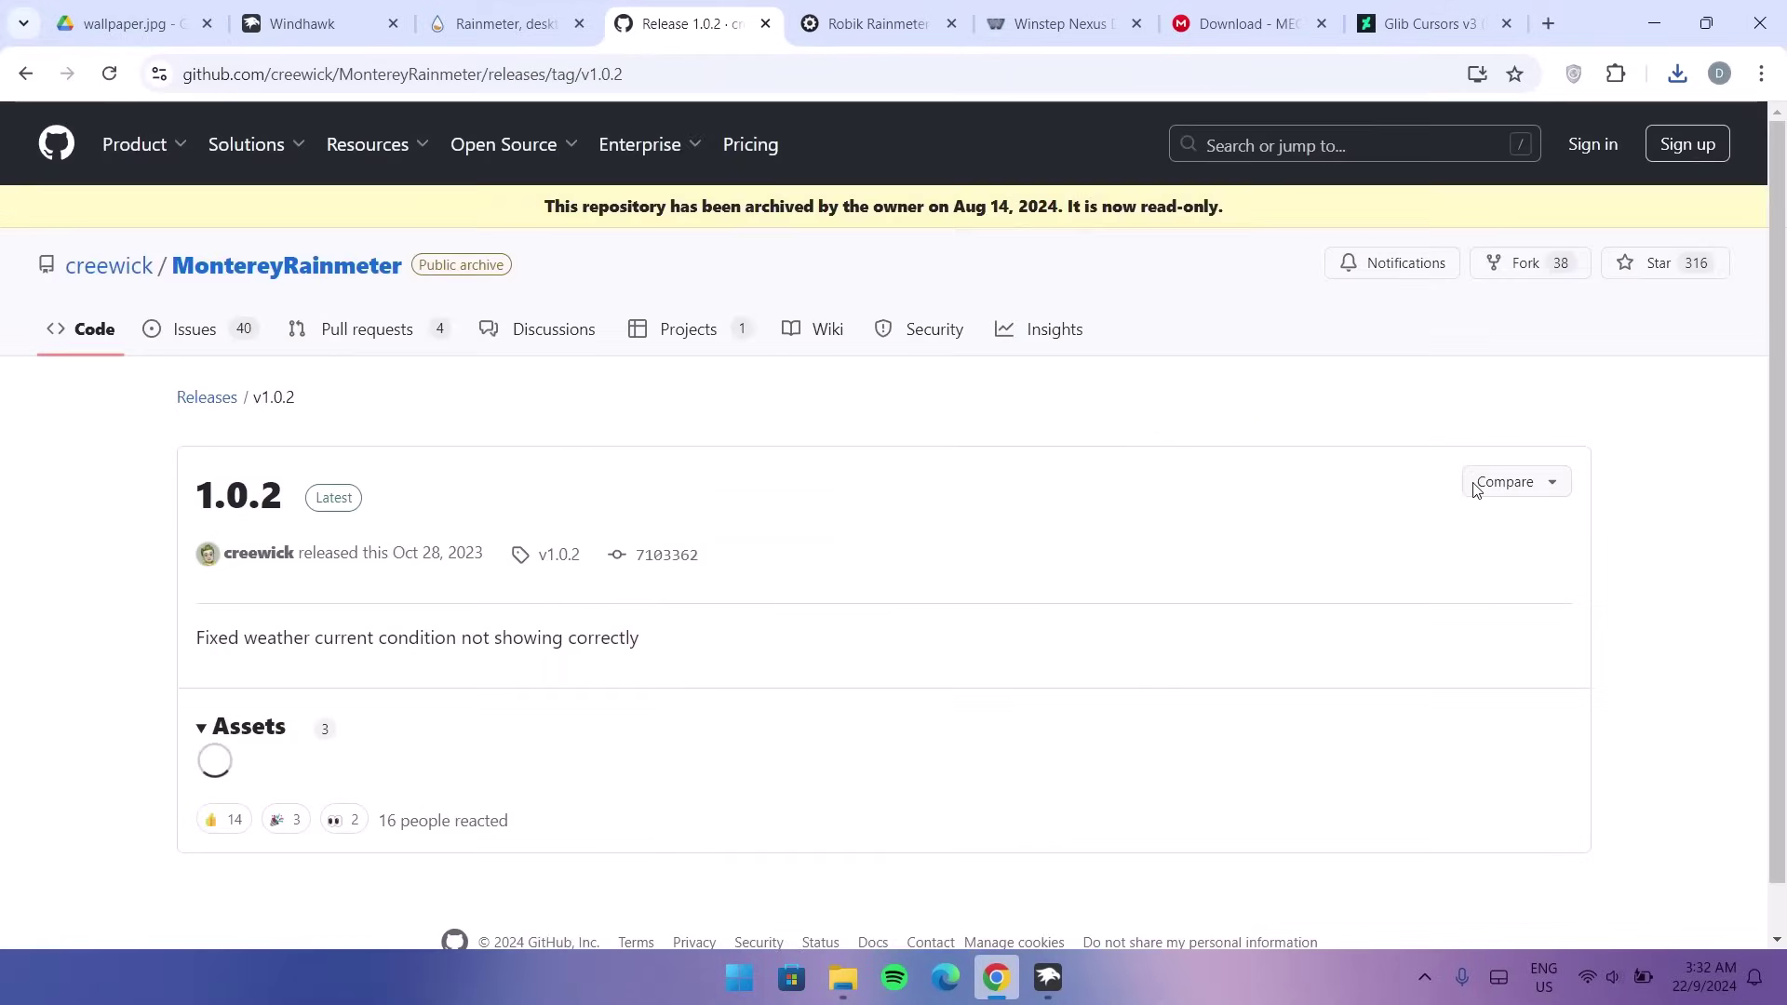
scroll(1778, 322, "down", 2)
left_click_drag(1778, 321, 1755, 419)
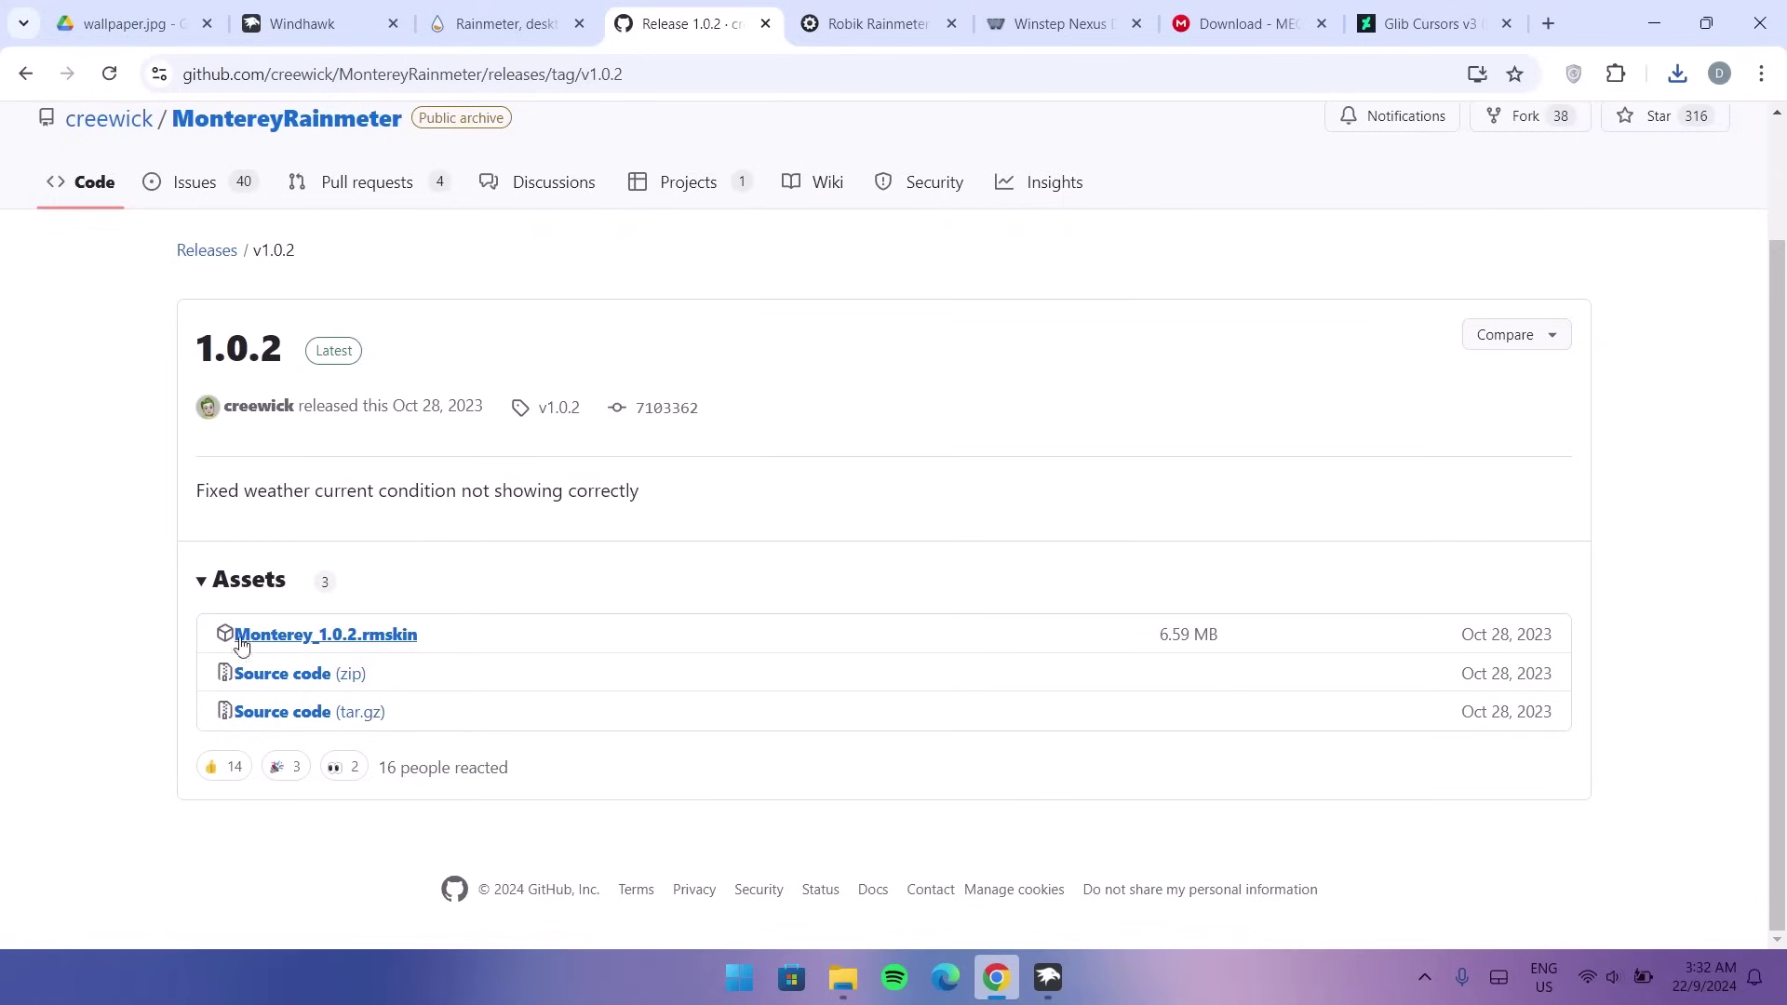
left_click(276, 635)
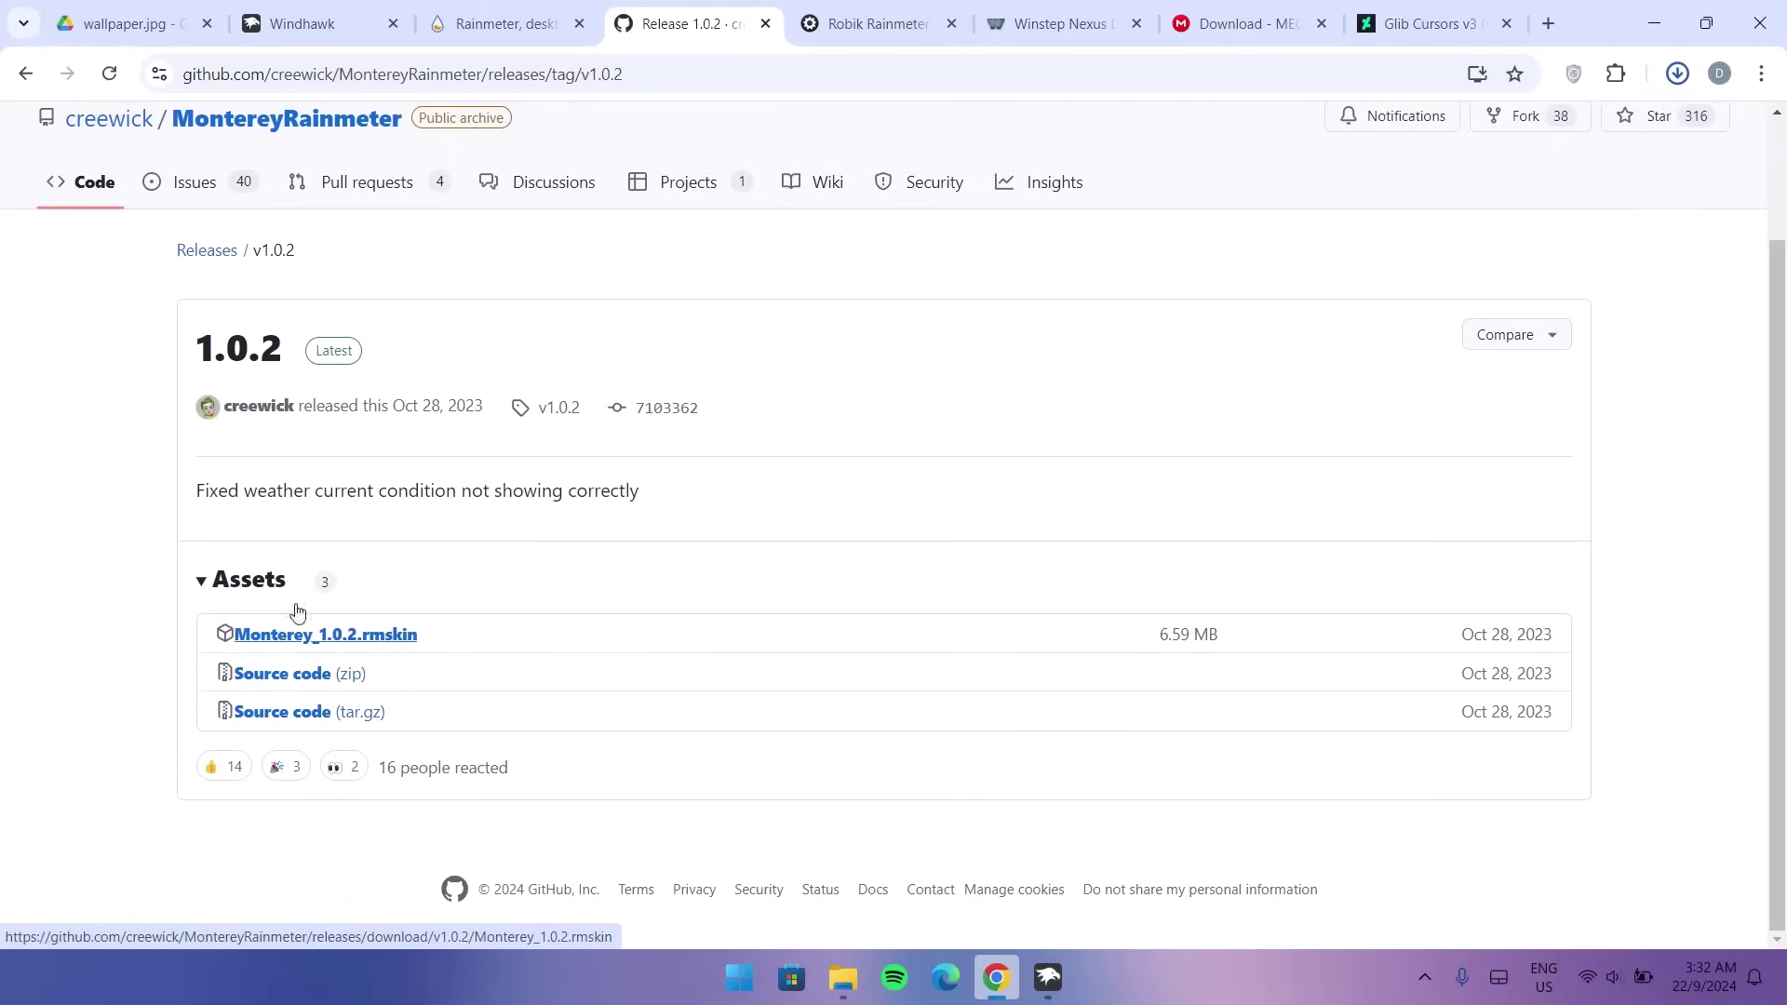
left_click(846, 25)
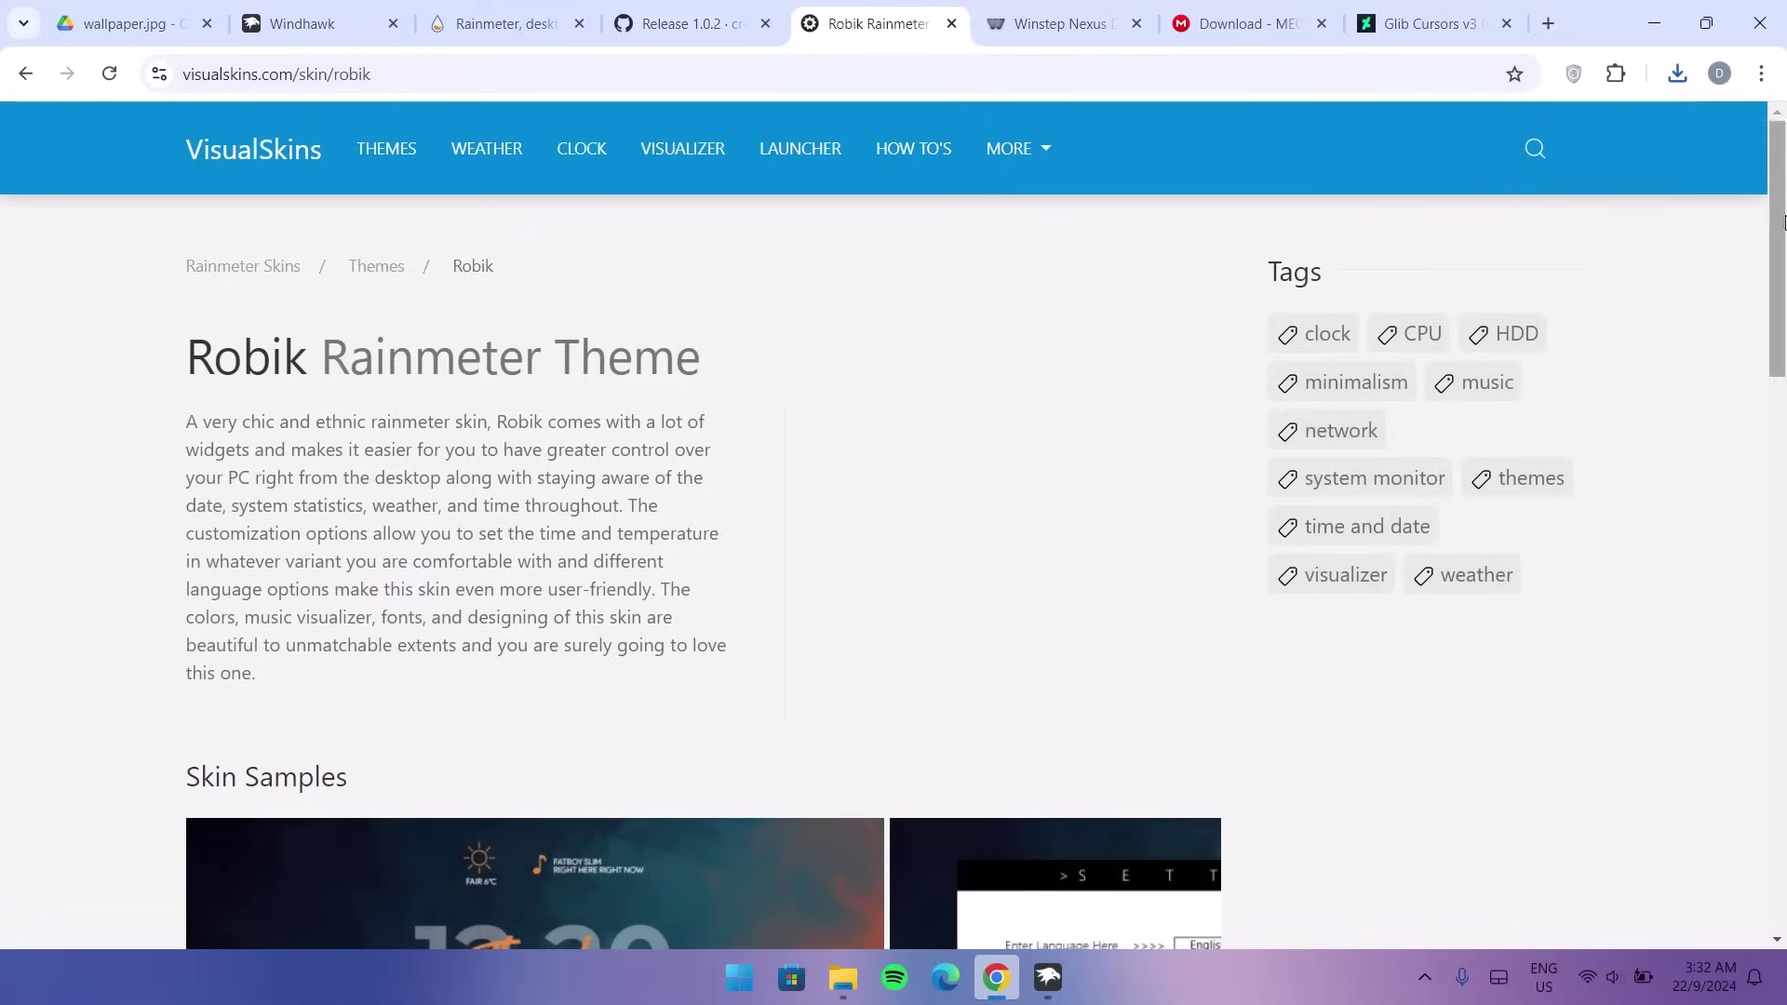
Download robik.rmskin from the VisualSkins Robik page and view it in Downloads
left_click_drag(1774, 174, 1767, 540)
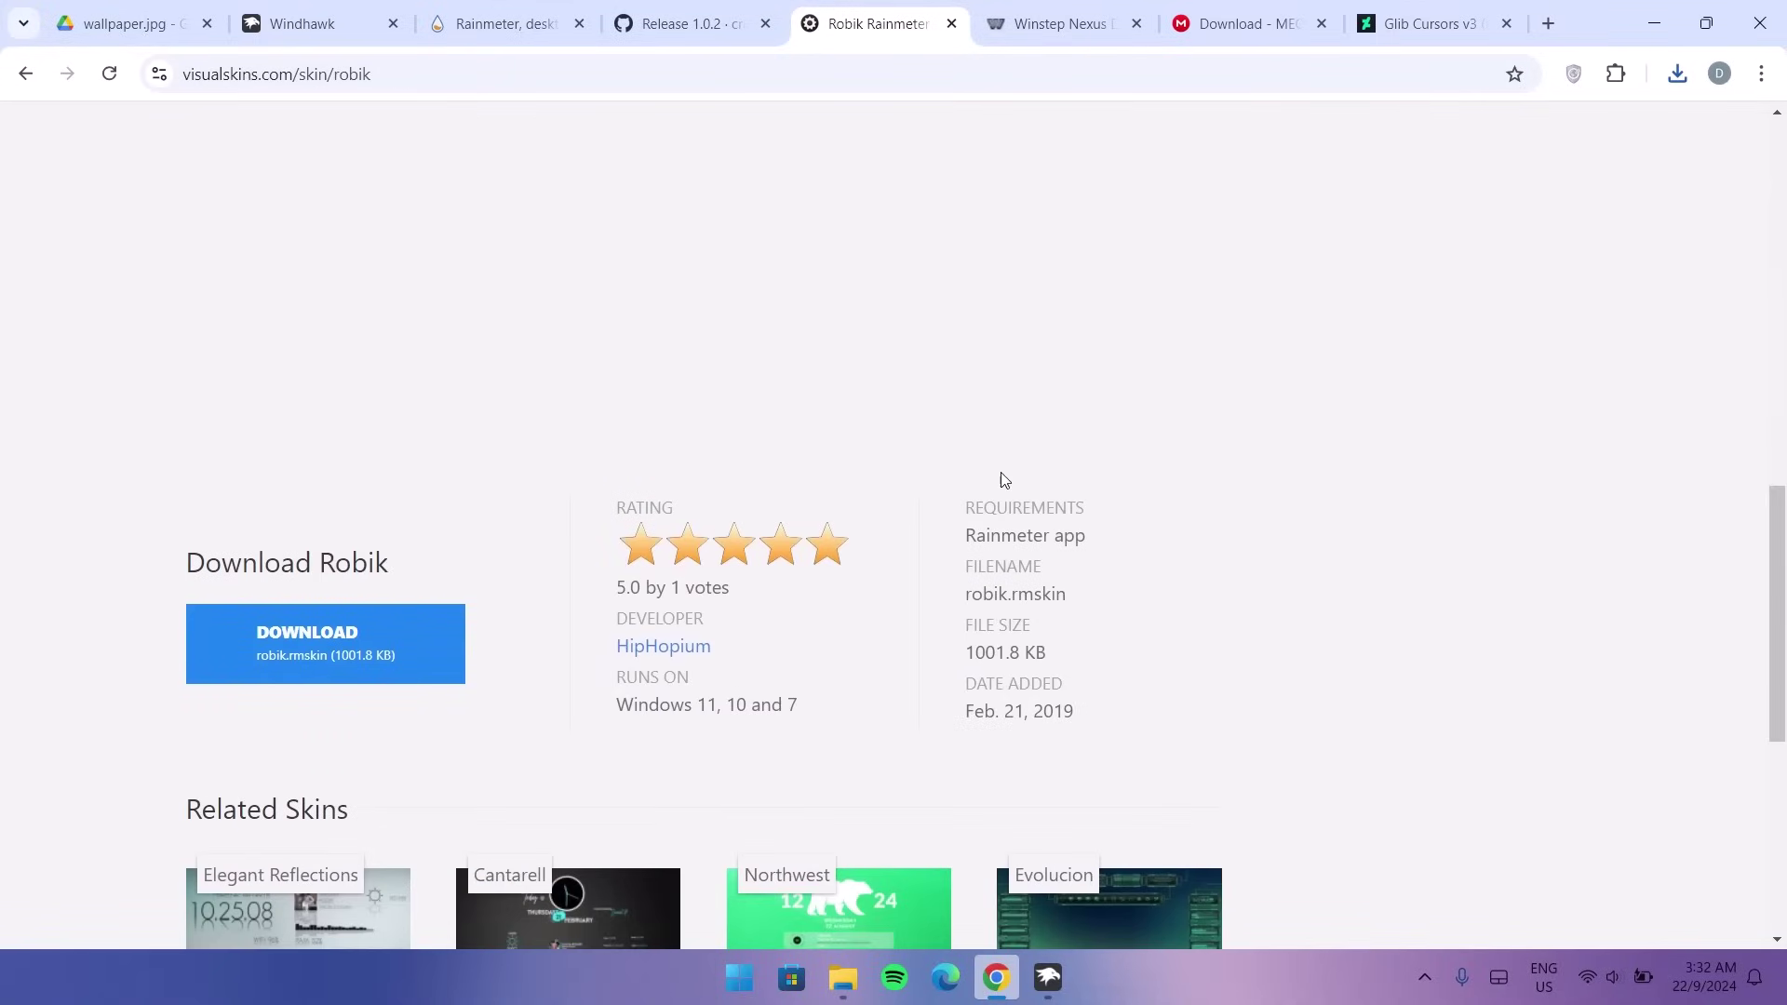
left_click(282, 656)
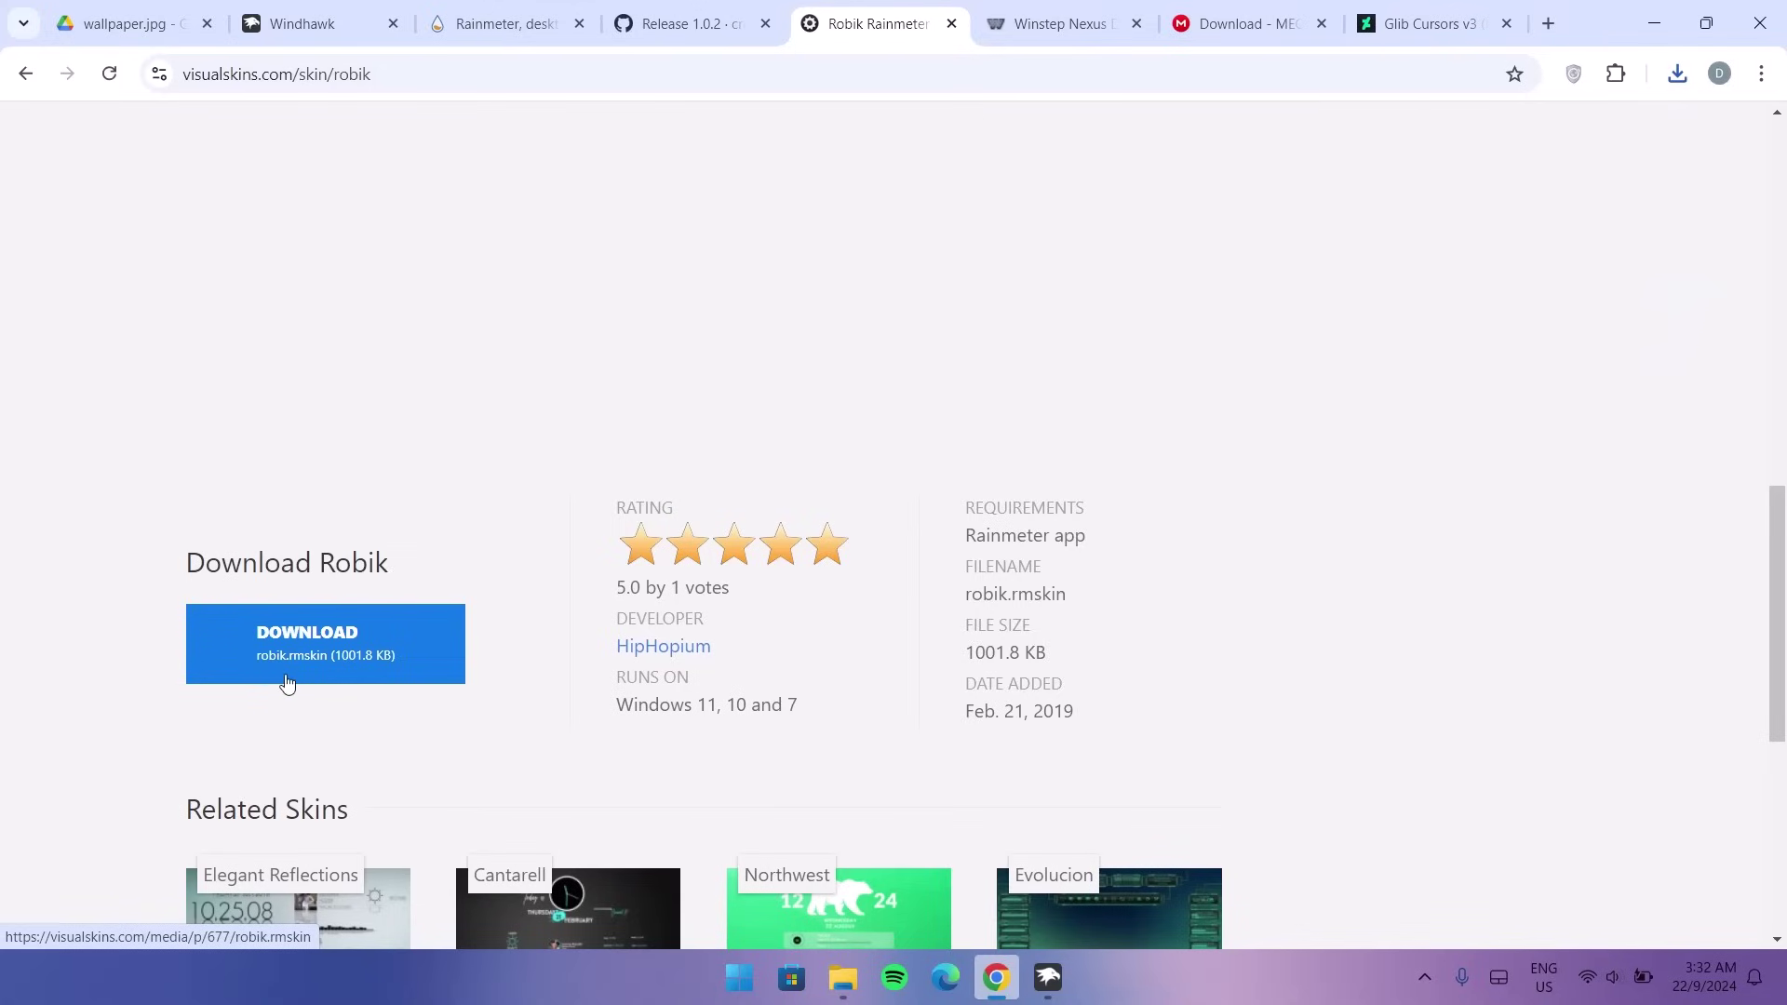
left_click(842, 978)
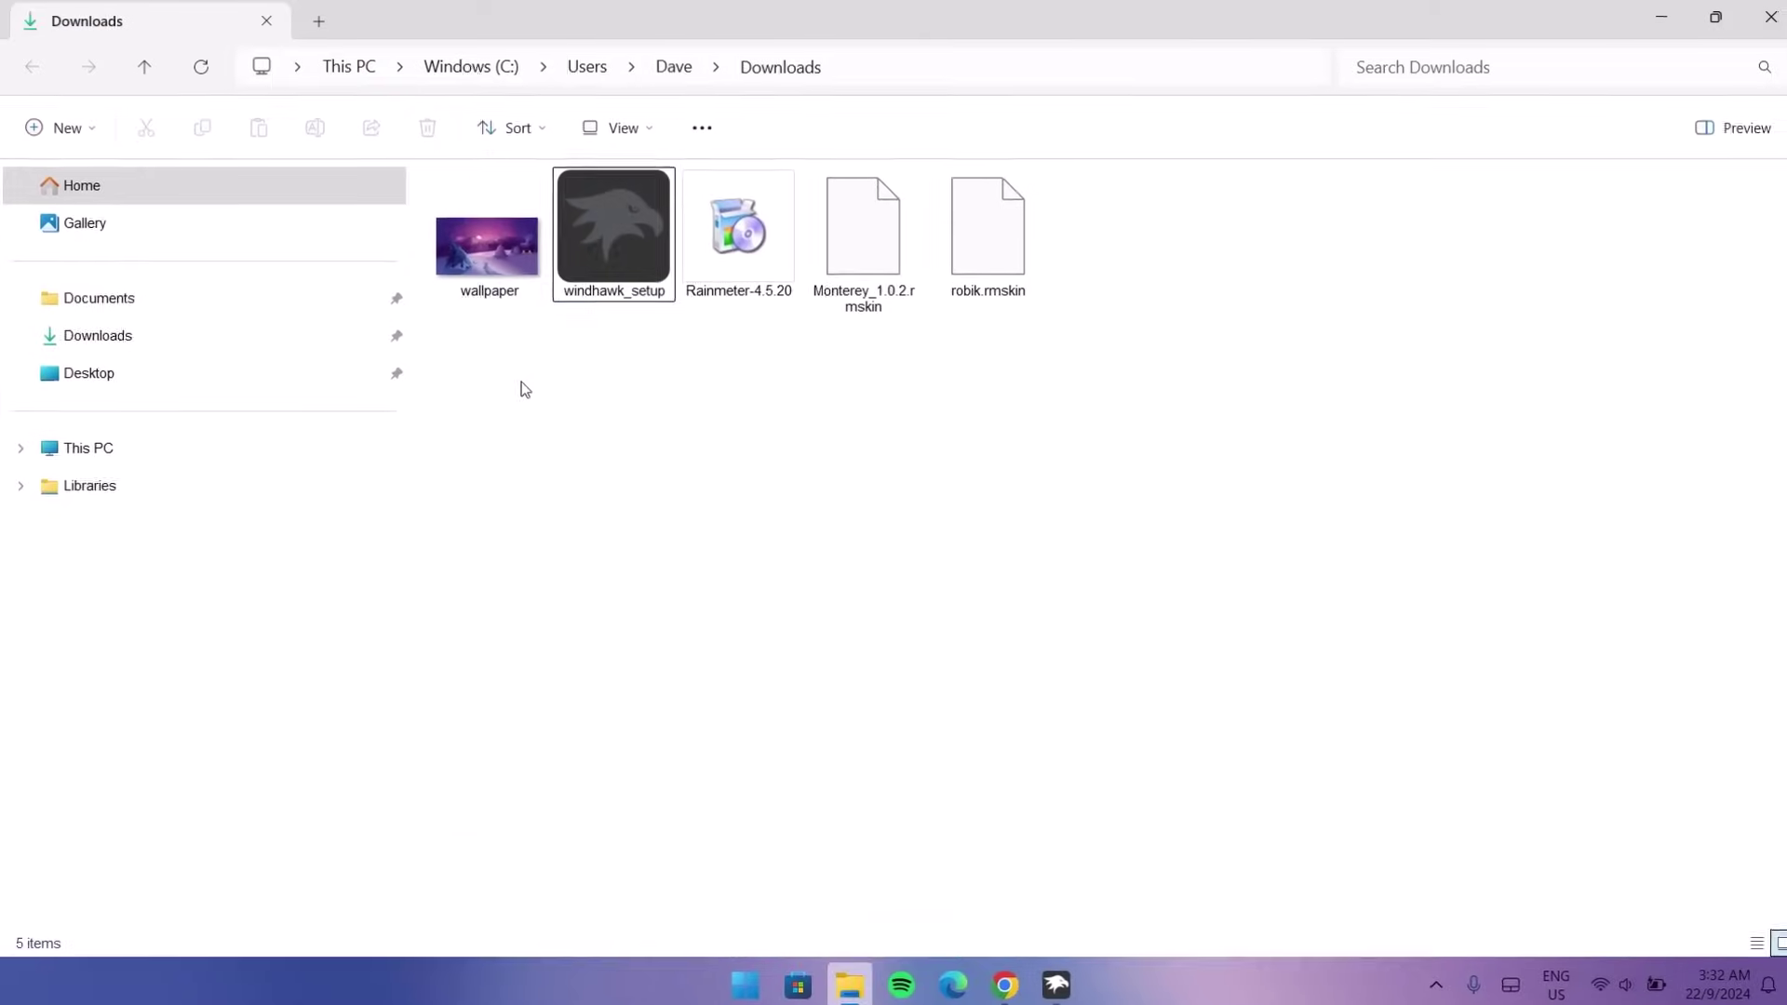
Delete the wallpaper and windhawk_setup files from the Downloads folder
left_click_drag(479, 314, 563, 275)
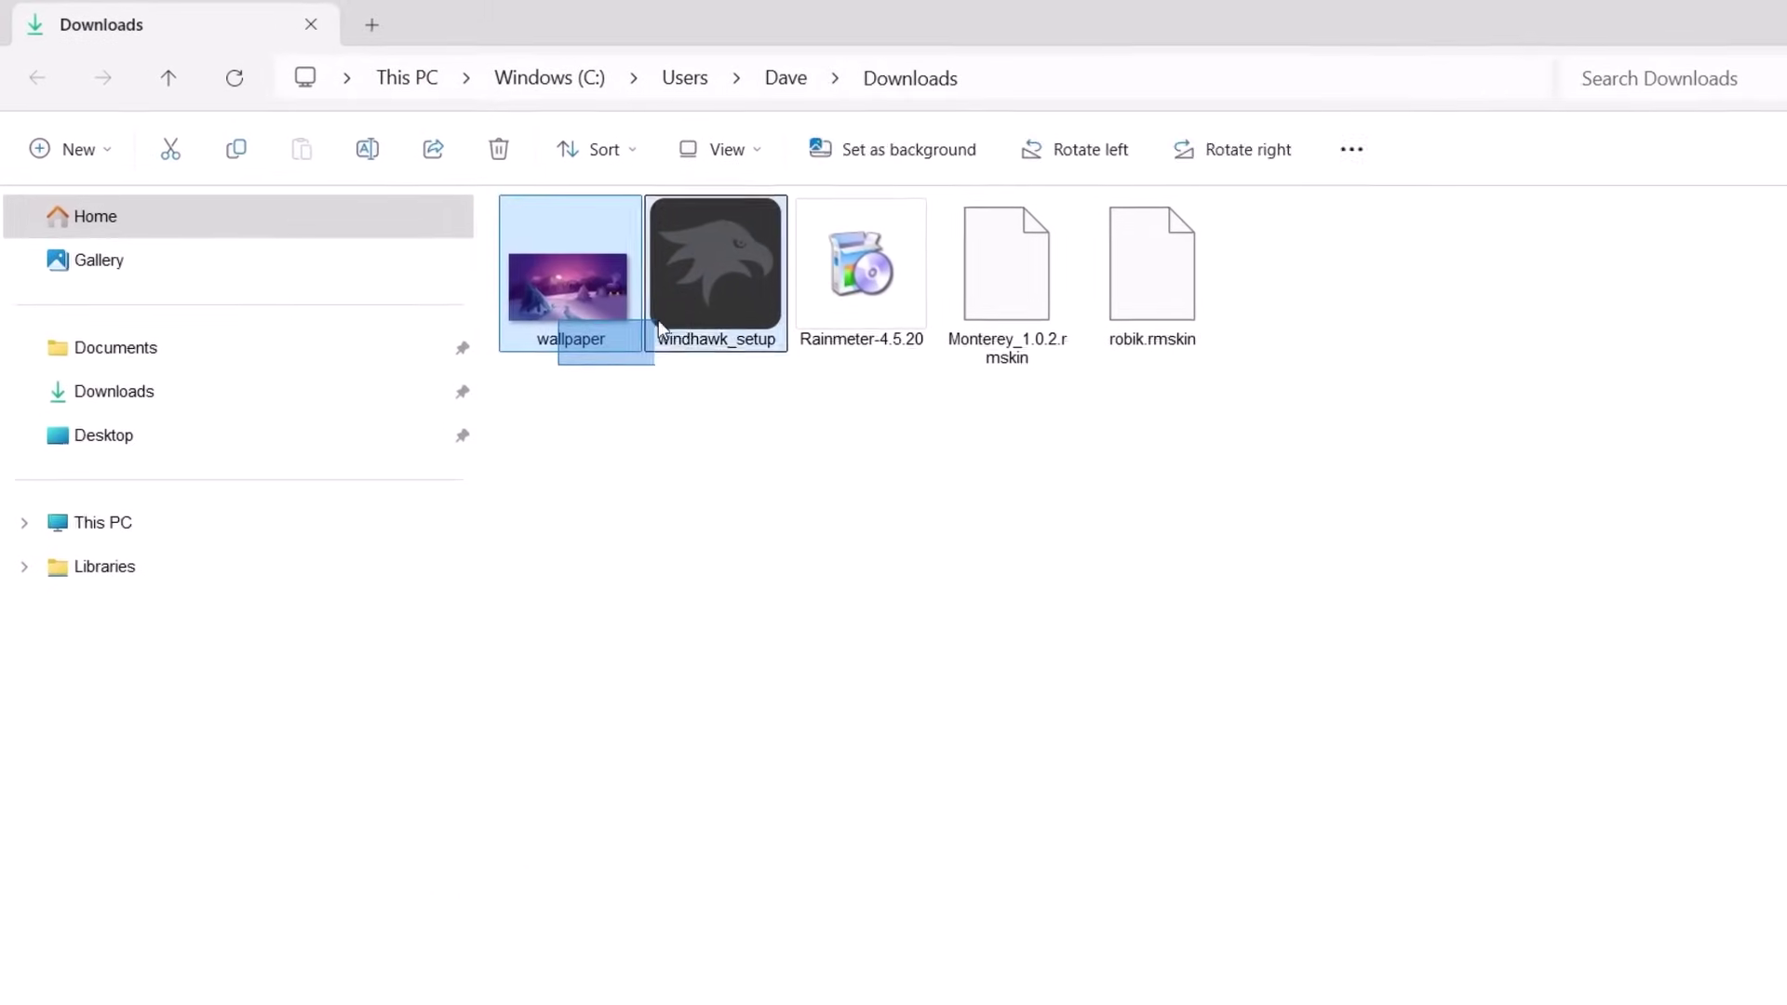
left_click_drag(657, 320, 715, 319)
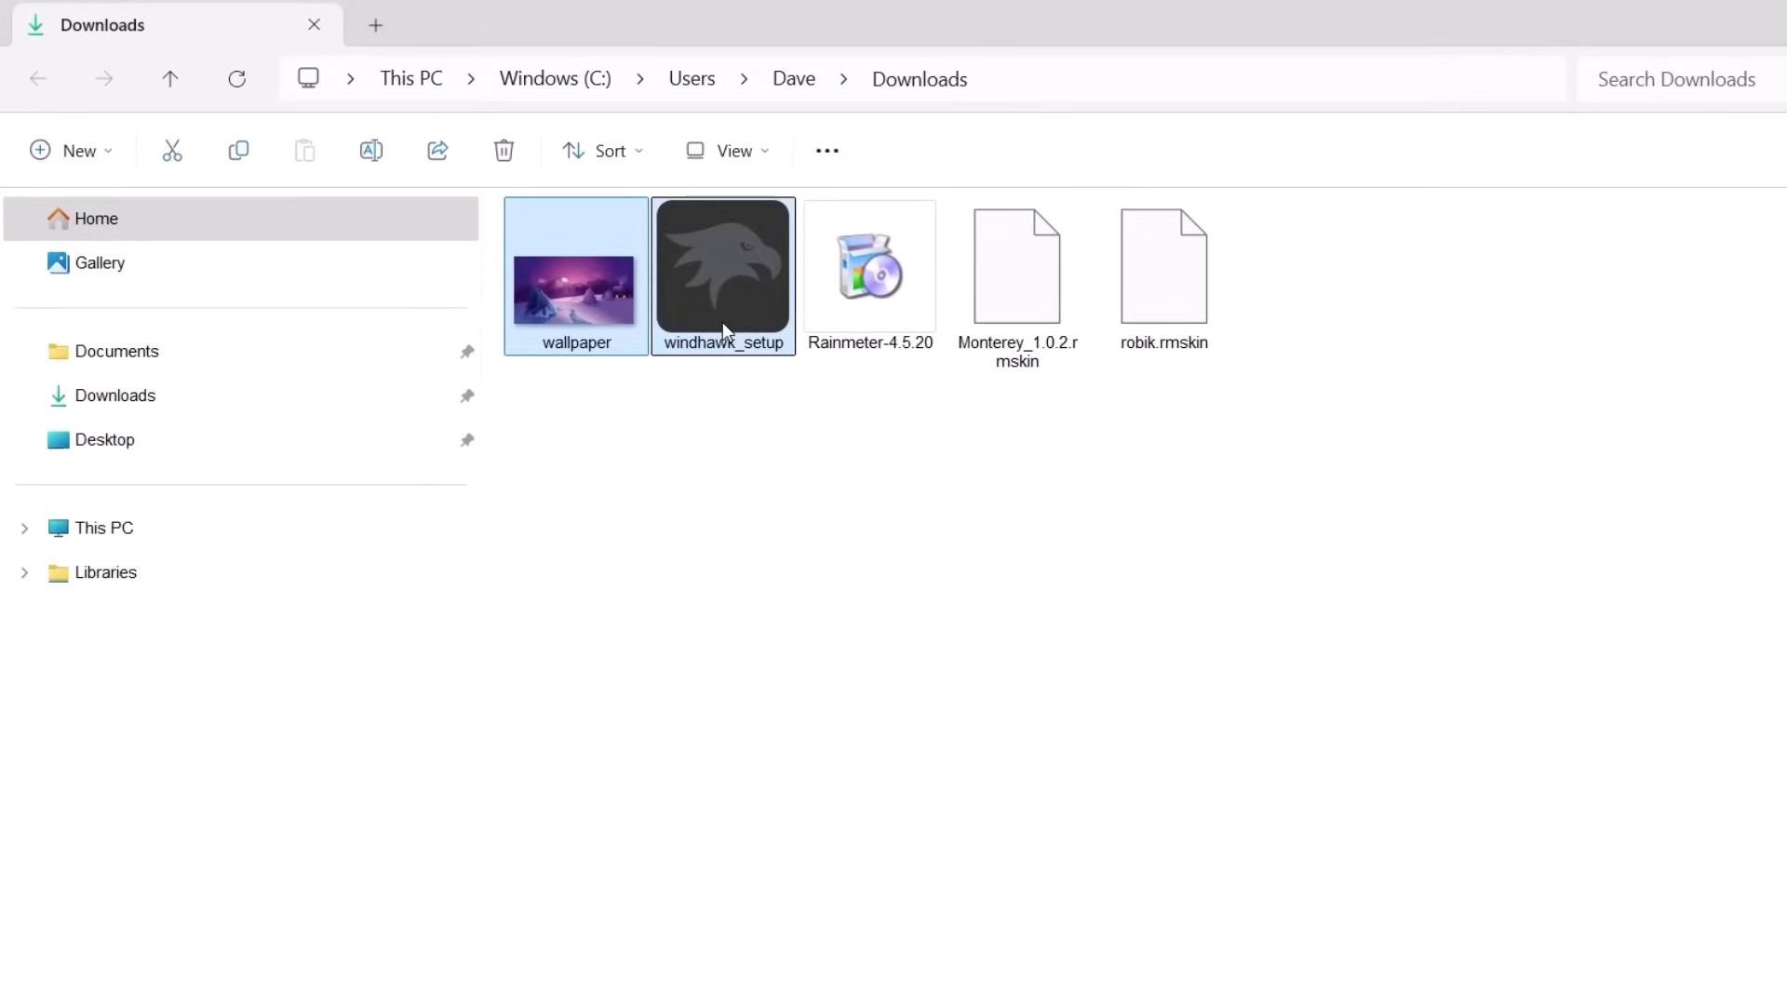
key("Delete")
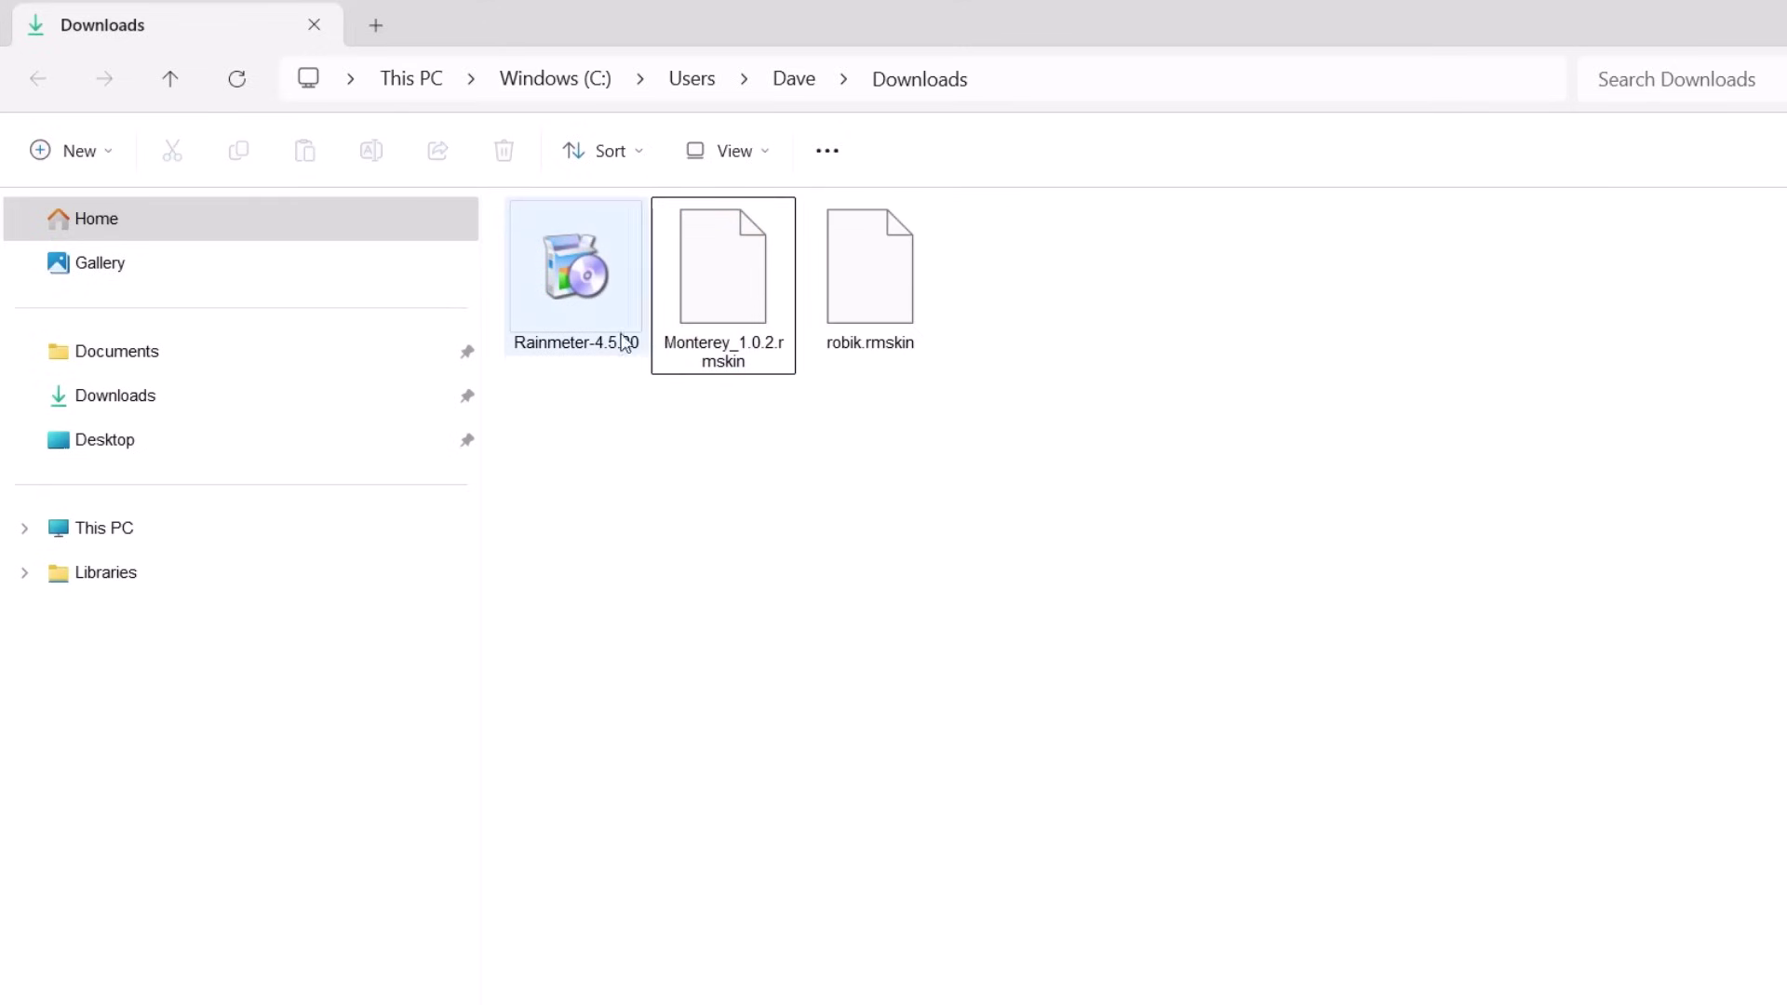
Install Rainmeter 4.5.20 from Rainmeter-4.5.20.exe using the standard installation
double_click(589, 287)
left_click(1052, 635)
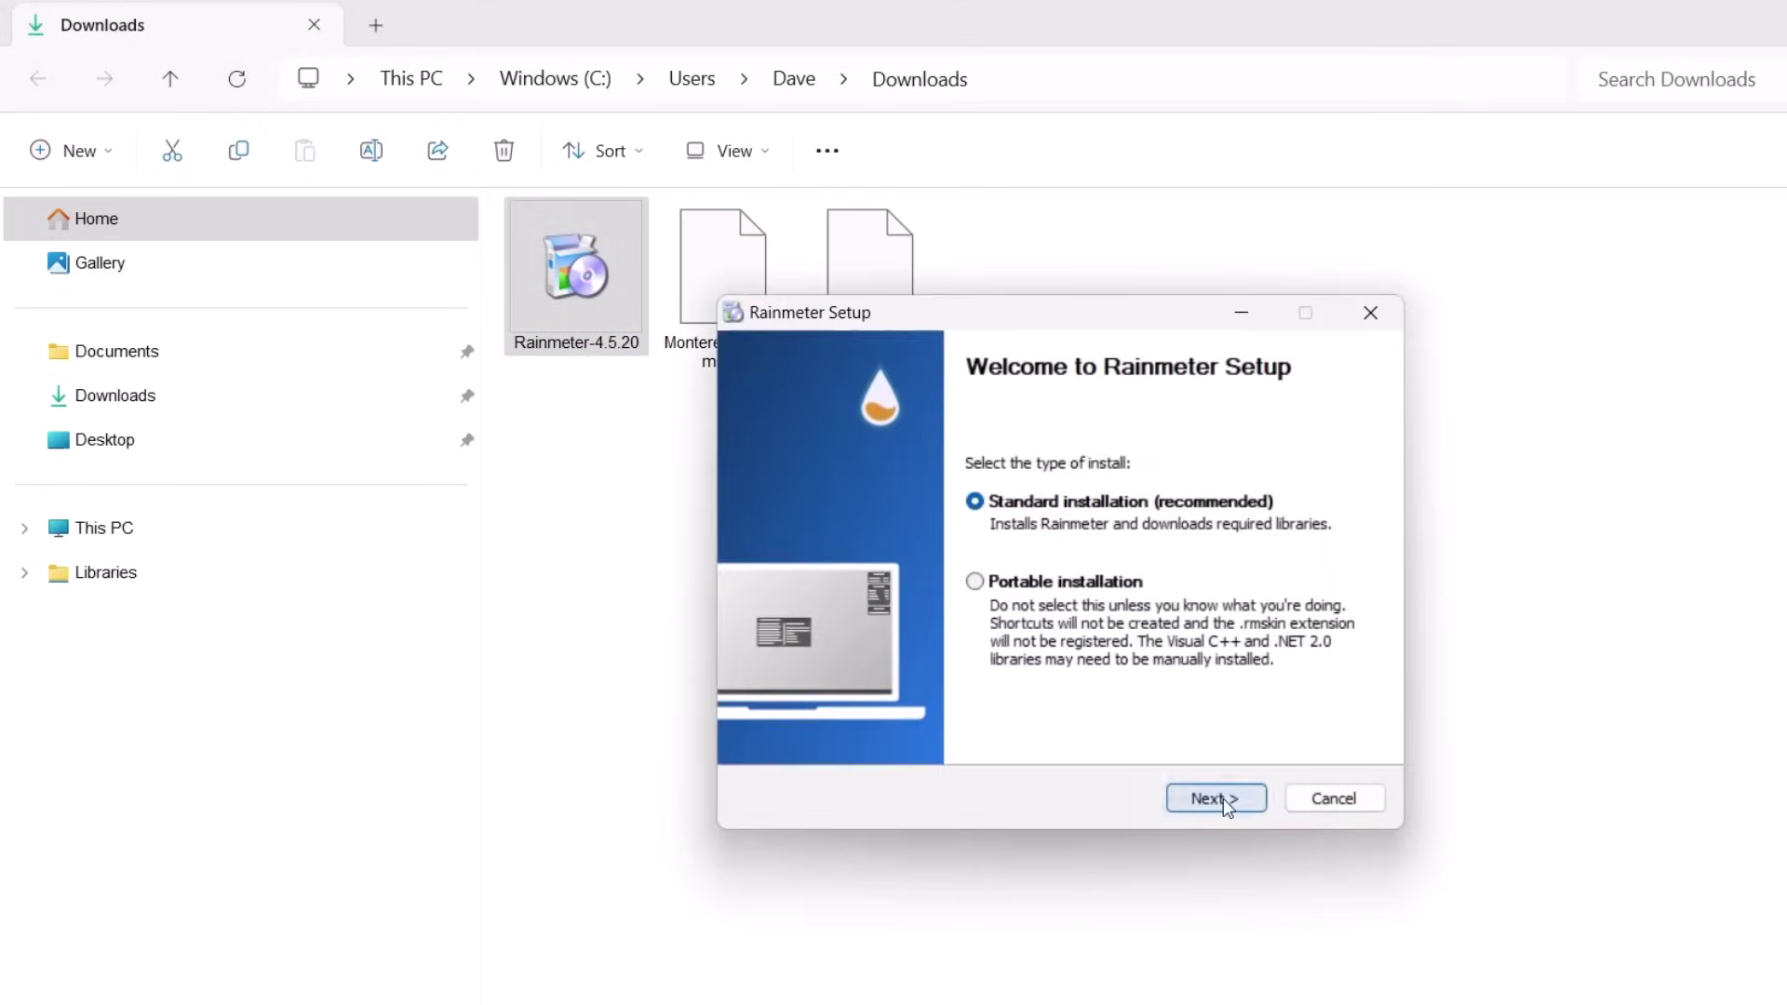
left_click(1223, 799)
left_click(1241, 798)
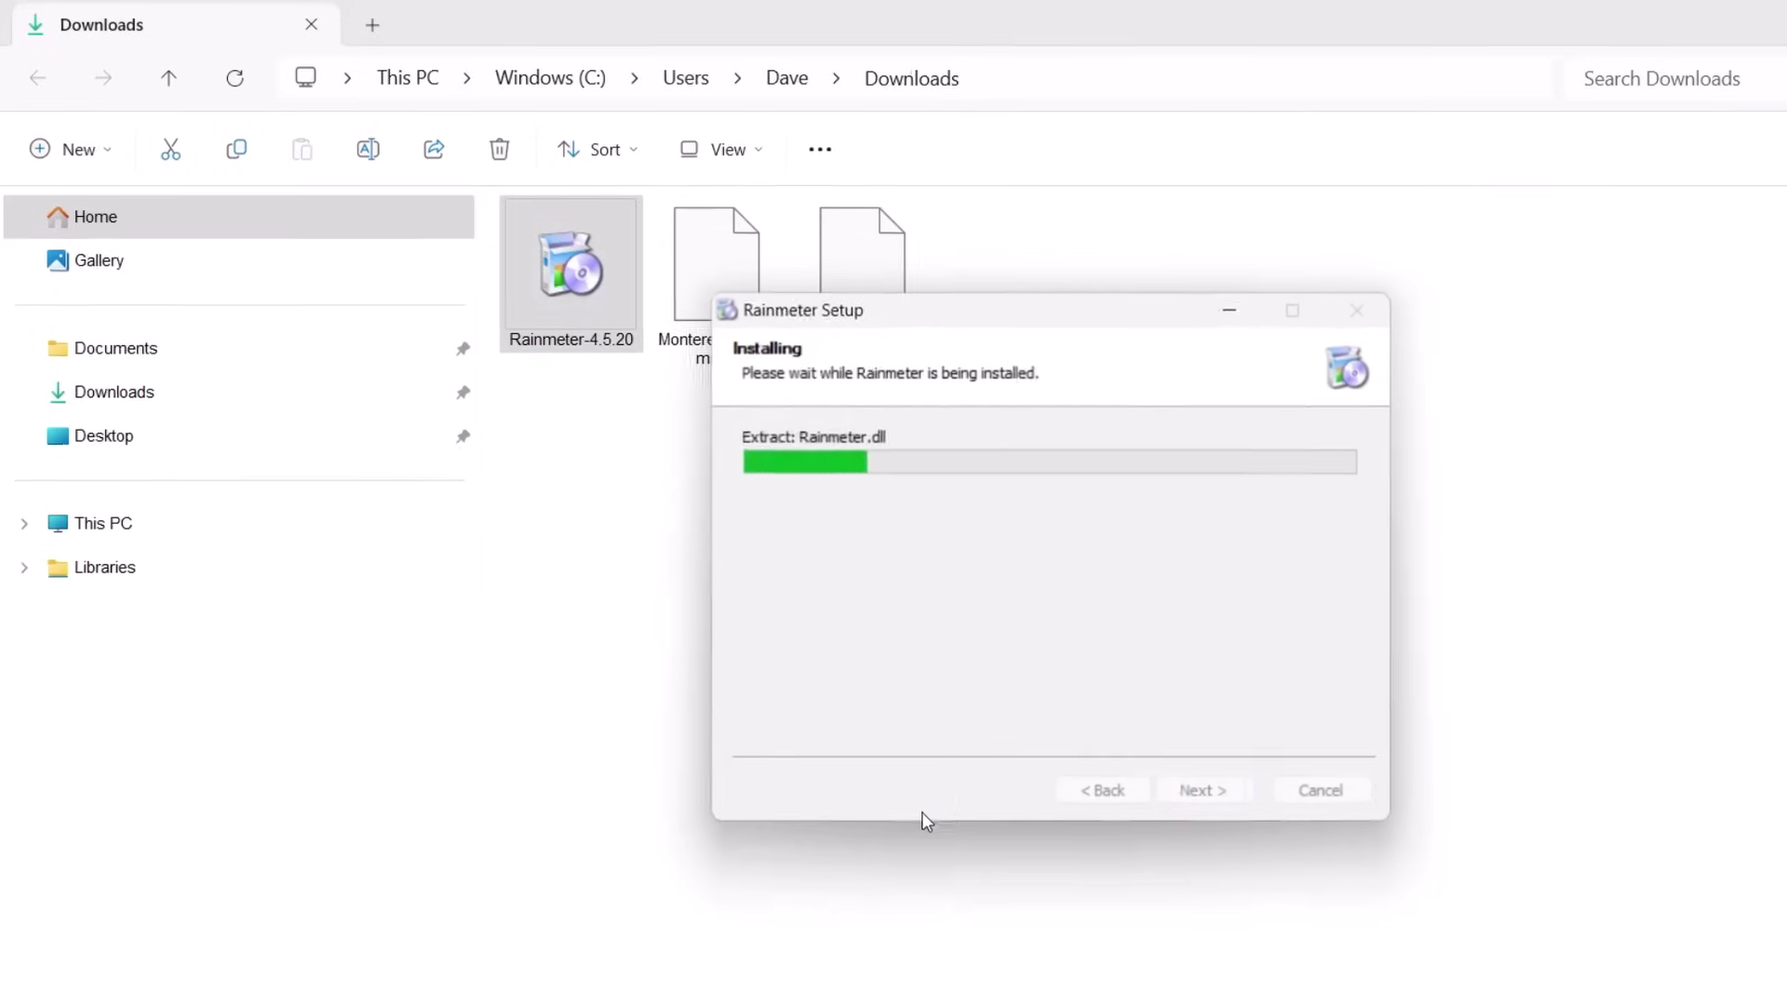
left_click(1215, 799)
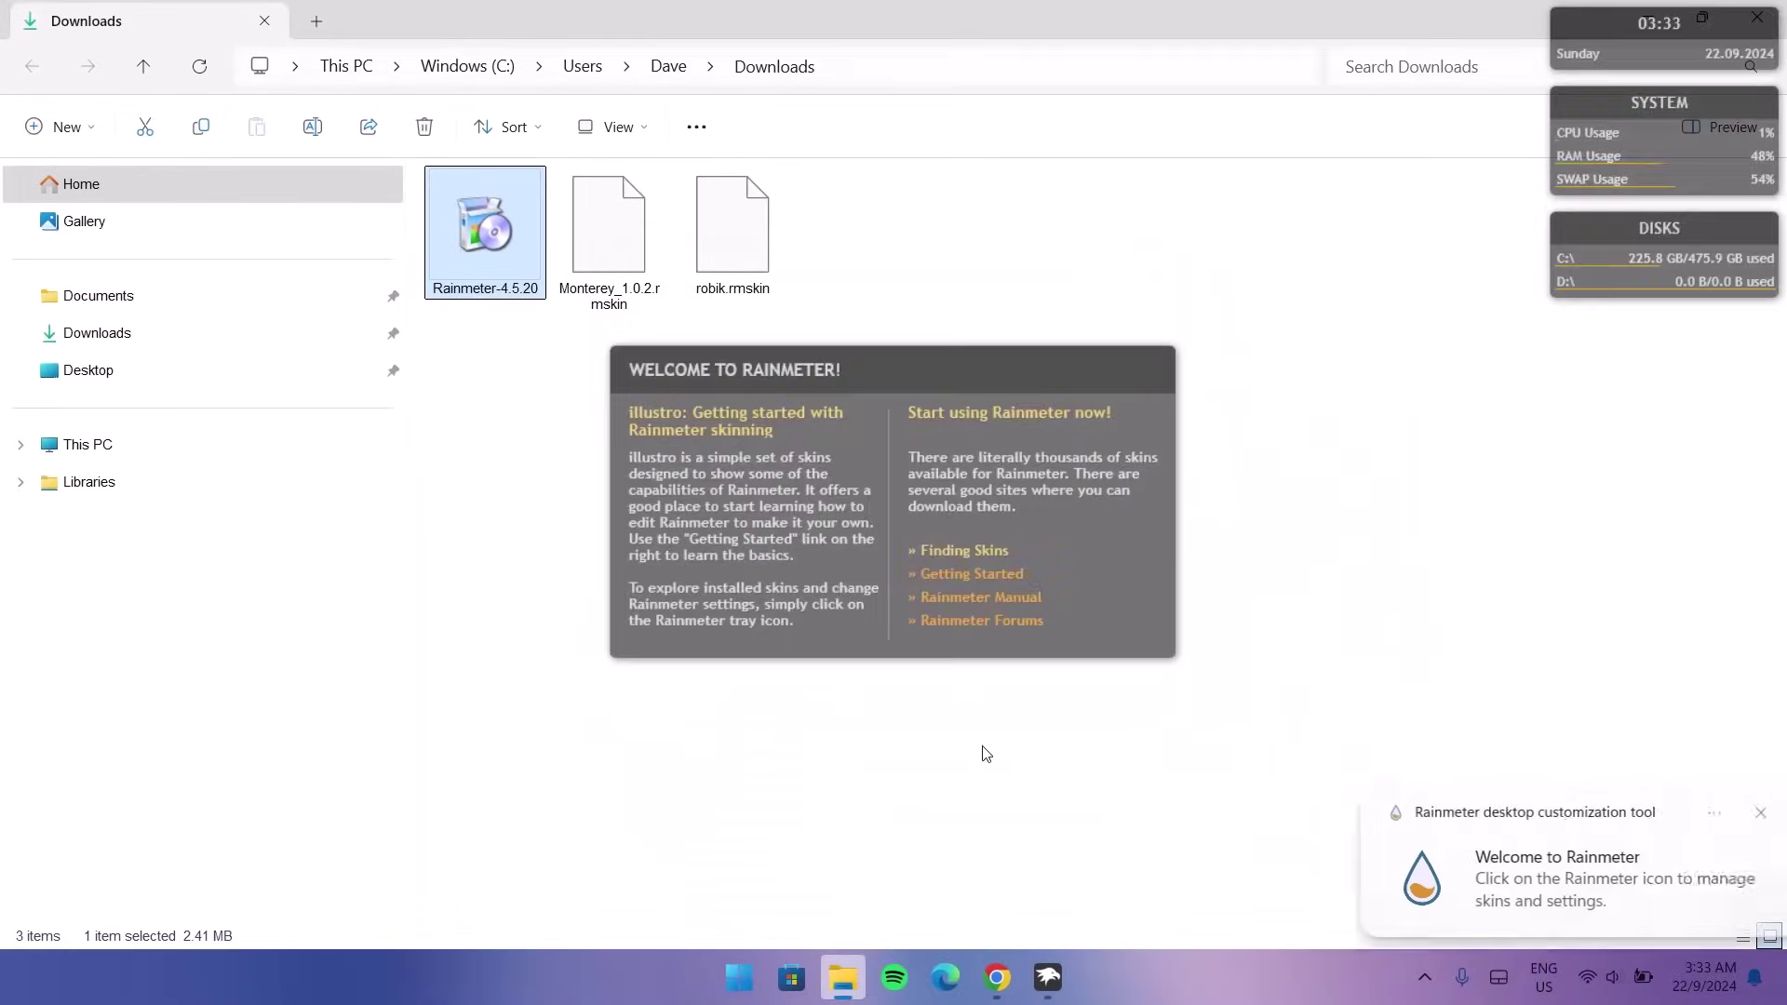
Show the desktop and unload Rainmeter's Welcome skin
key("super+d")
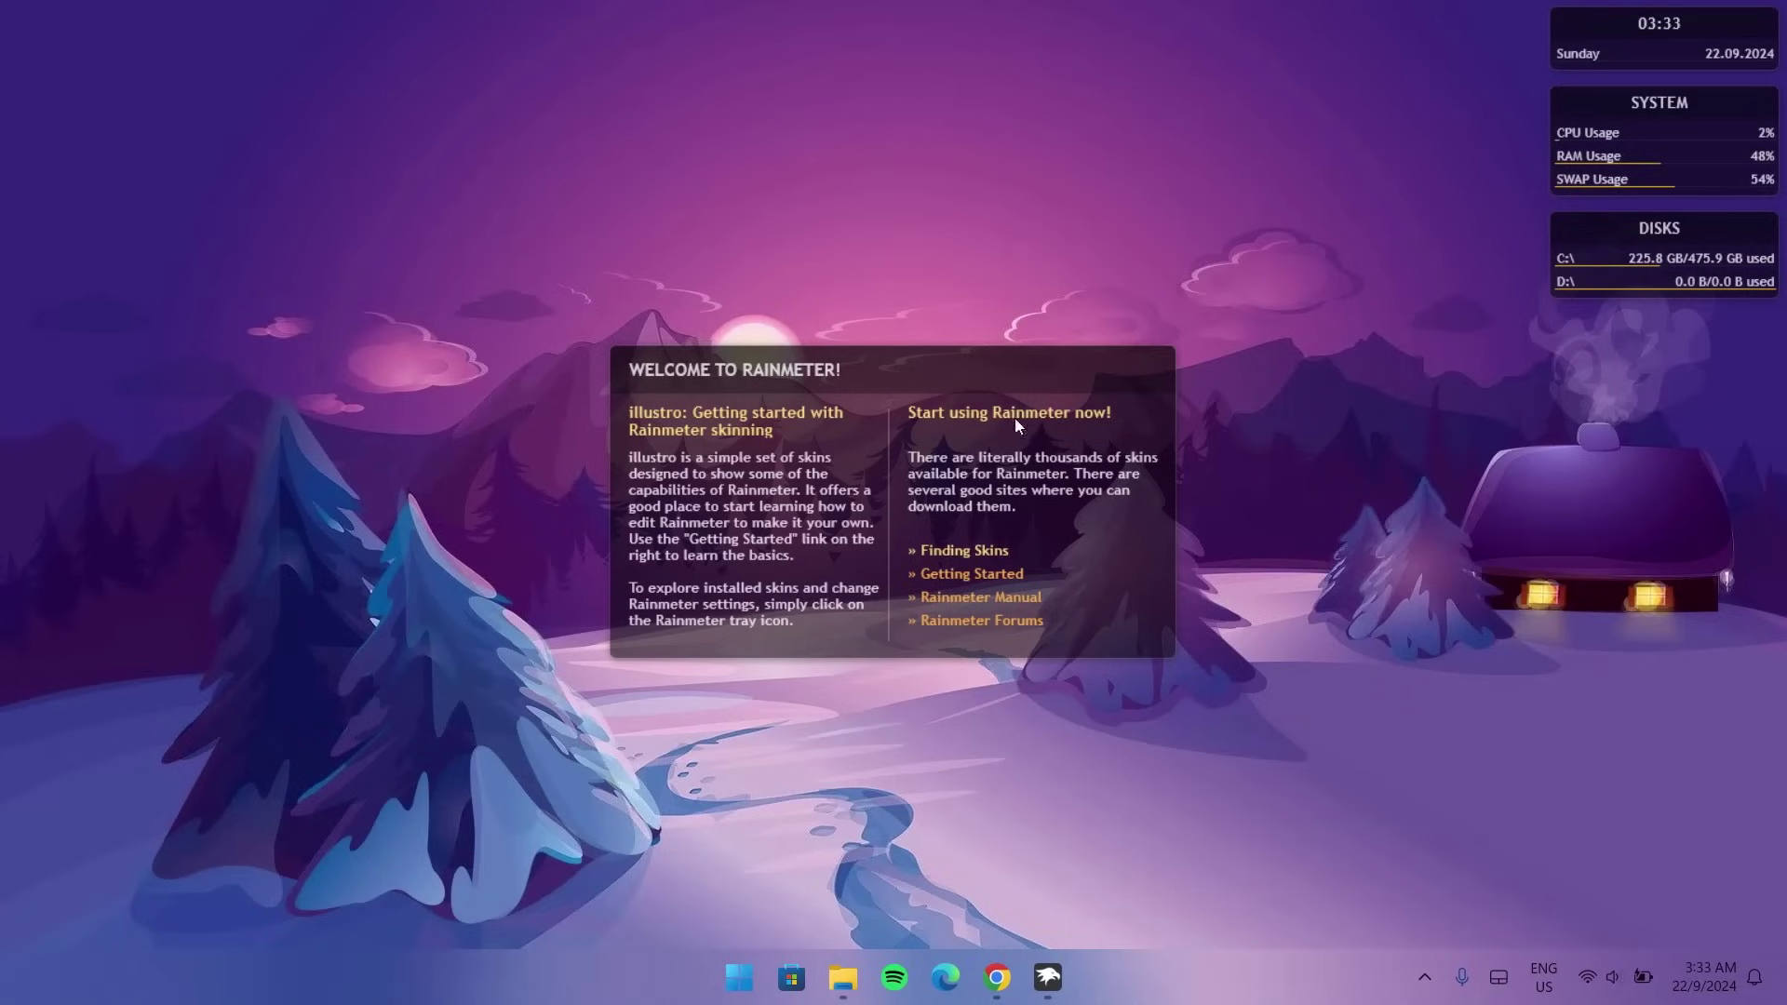
right_click(1057, 528)
left_click(1126, 797)
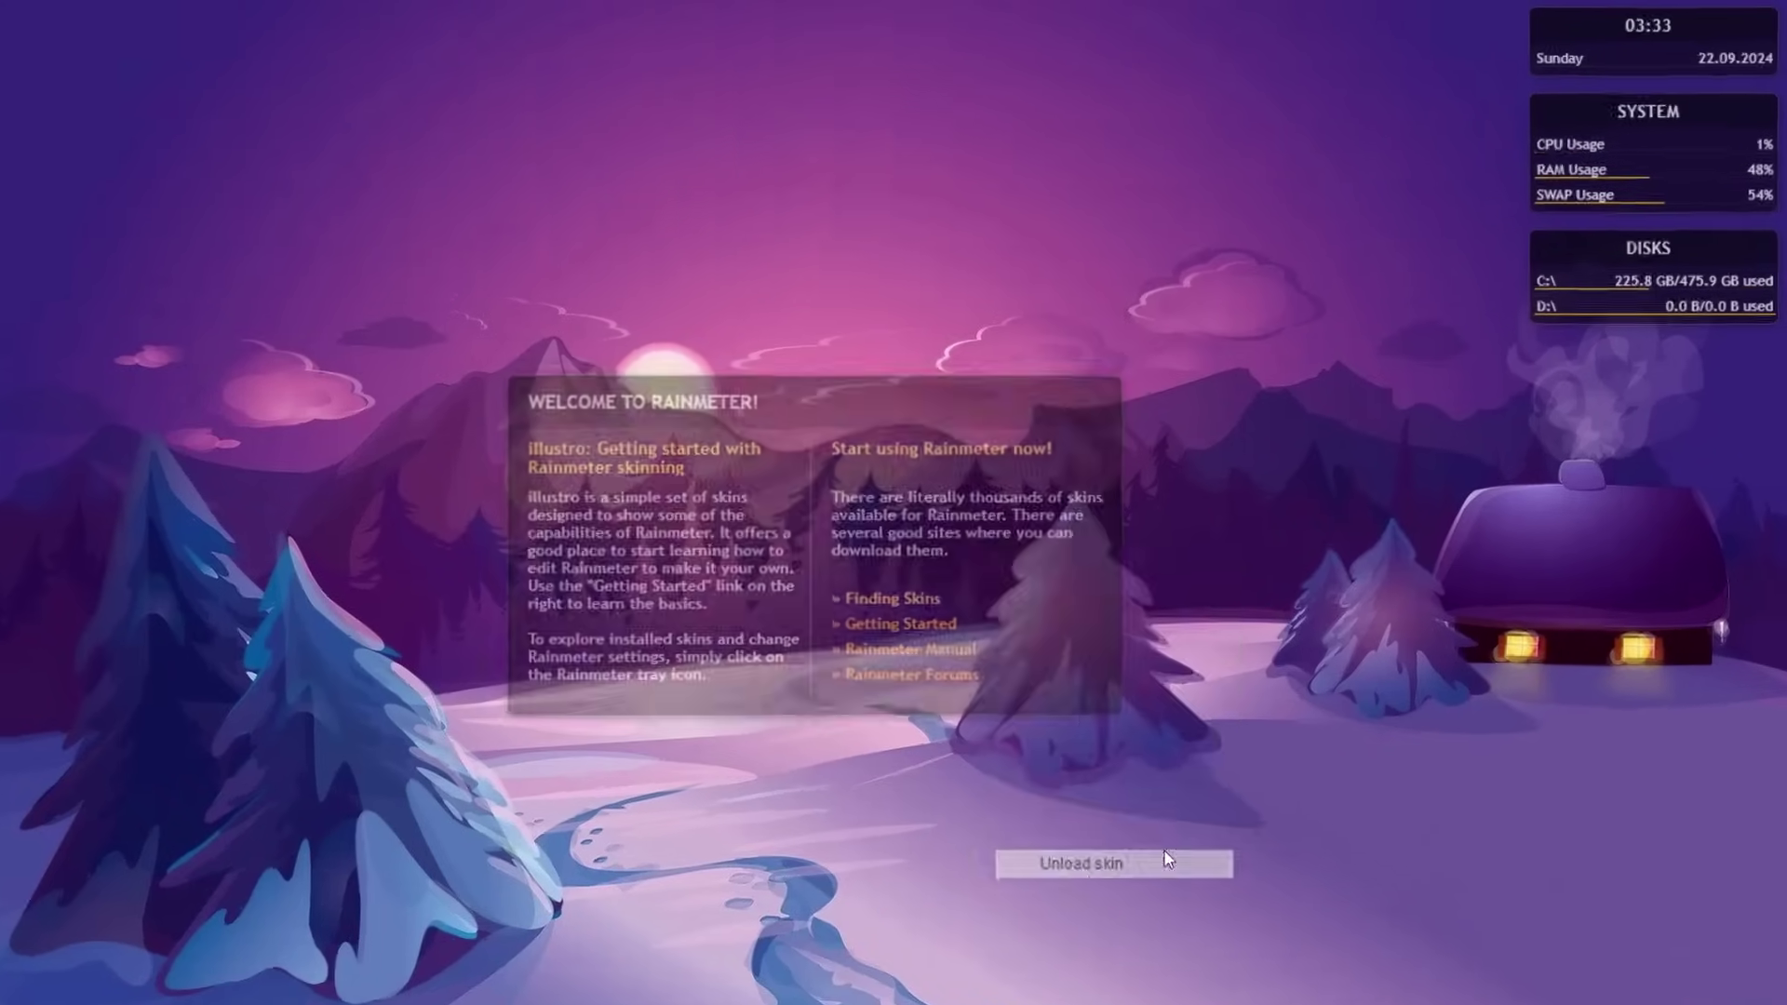
right_click(1592, 253)
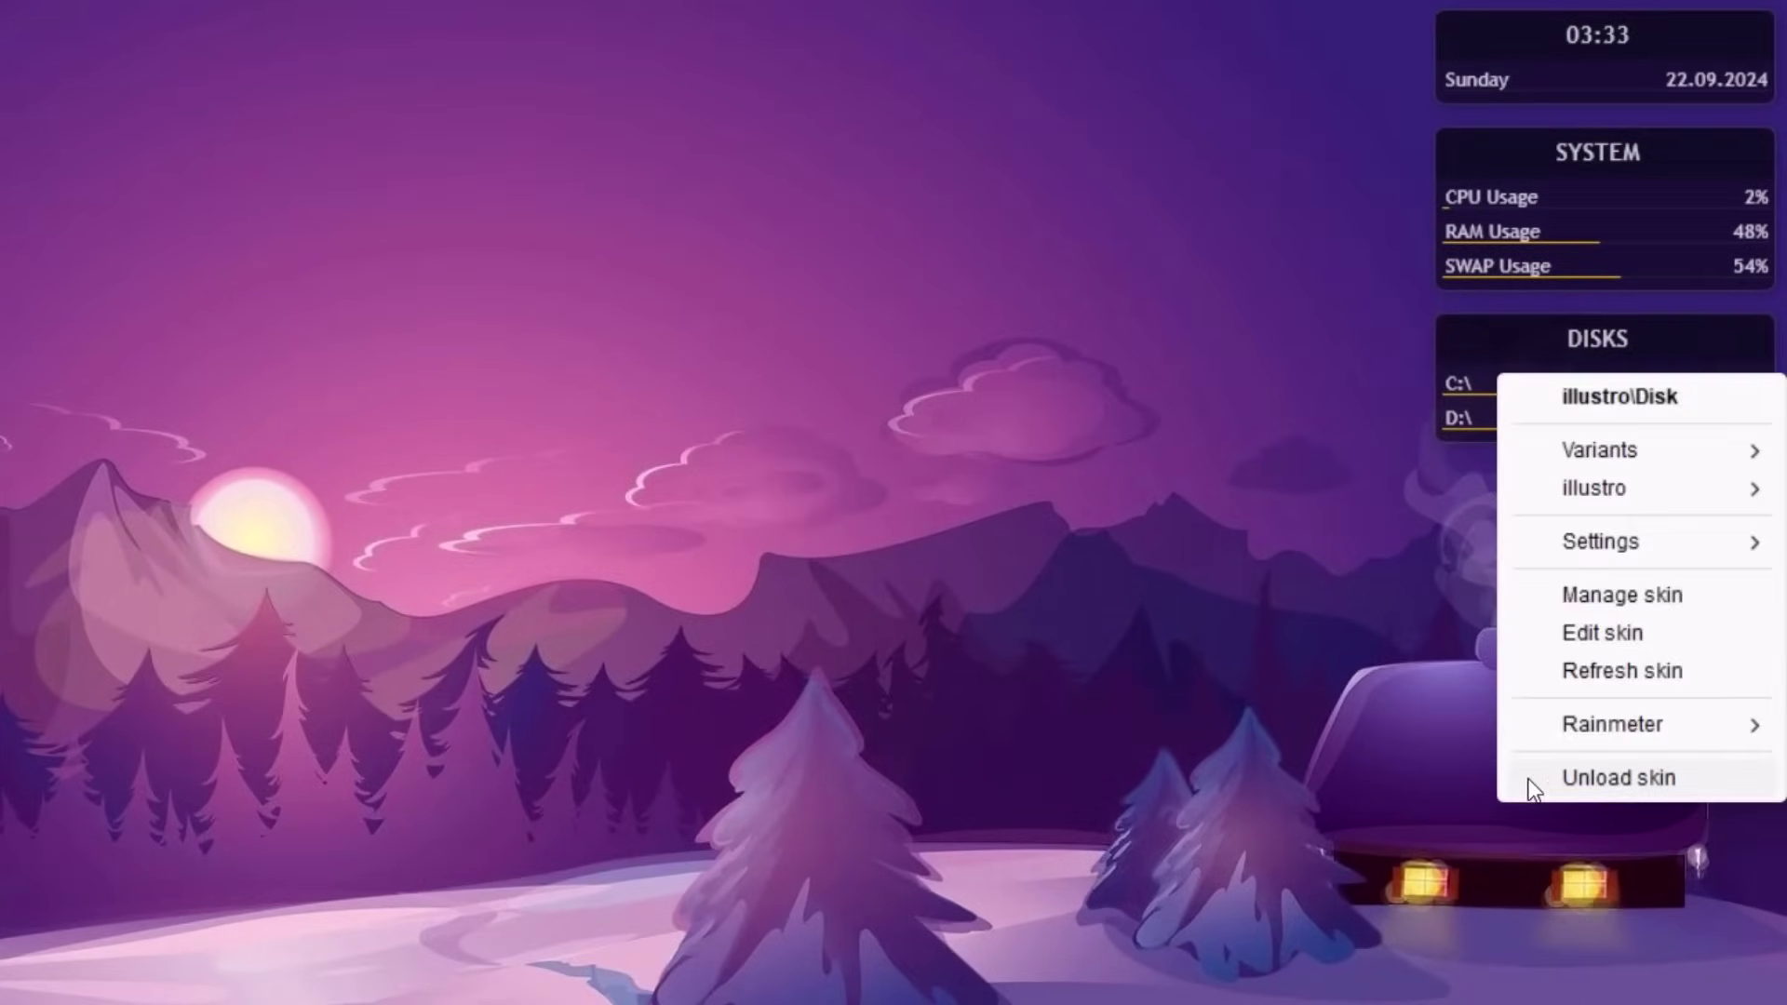
Unload the illustro Disks, System and clock widgets
left_click(1530, 780)
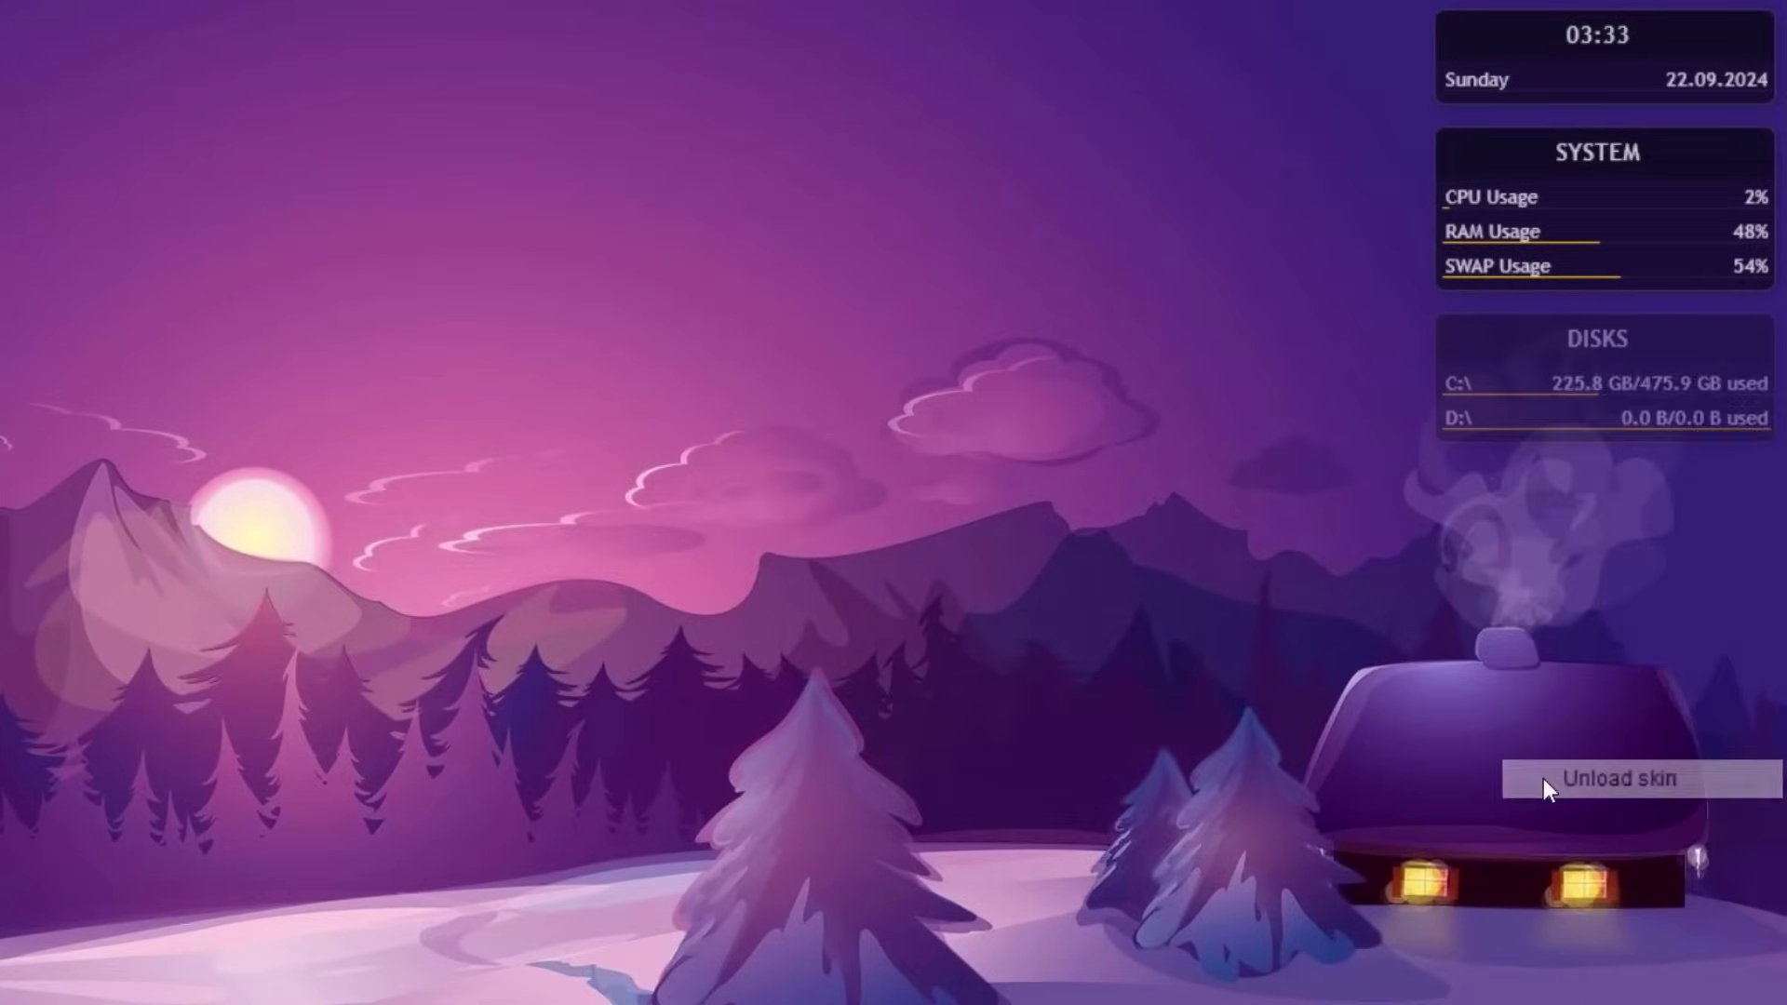
right_click(1490, 222)
left_click(1552, 625)
right_click(1480, 102)
left_click(1582, 487)
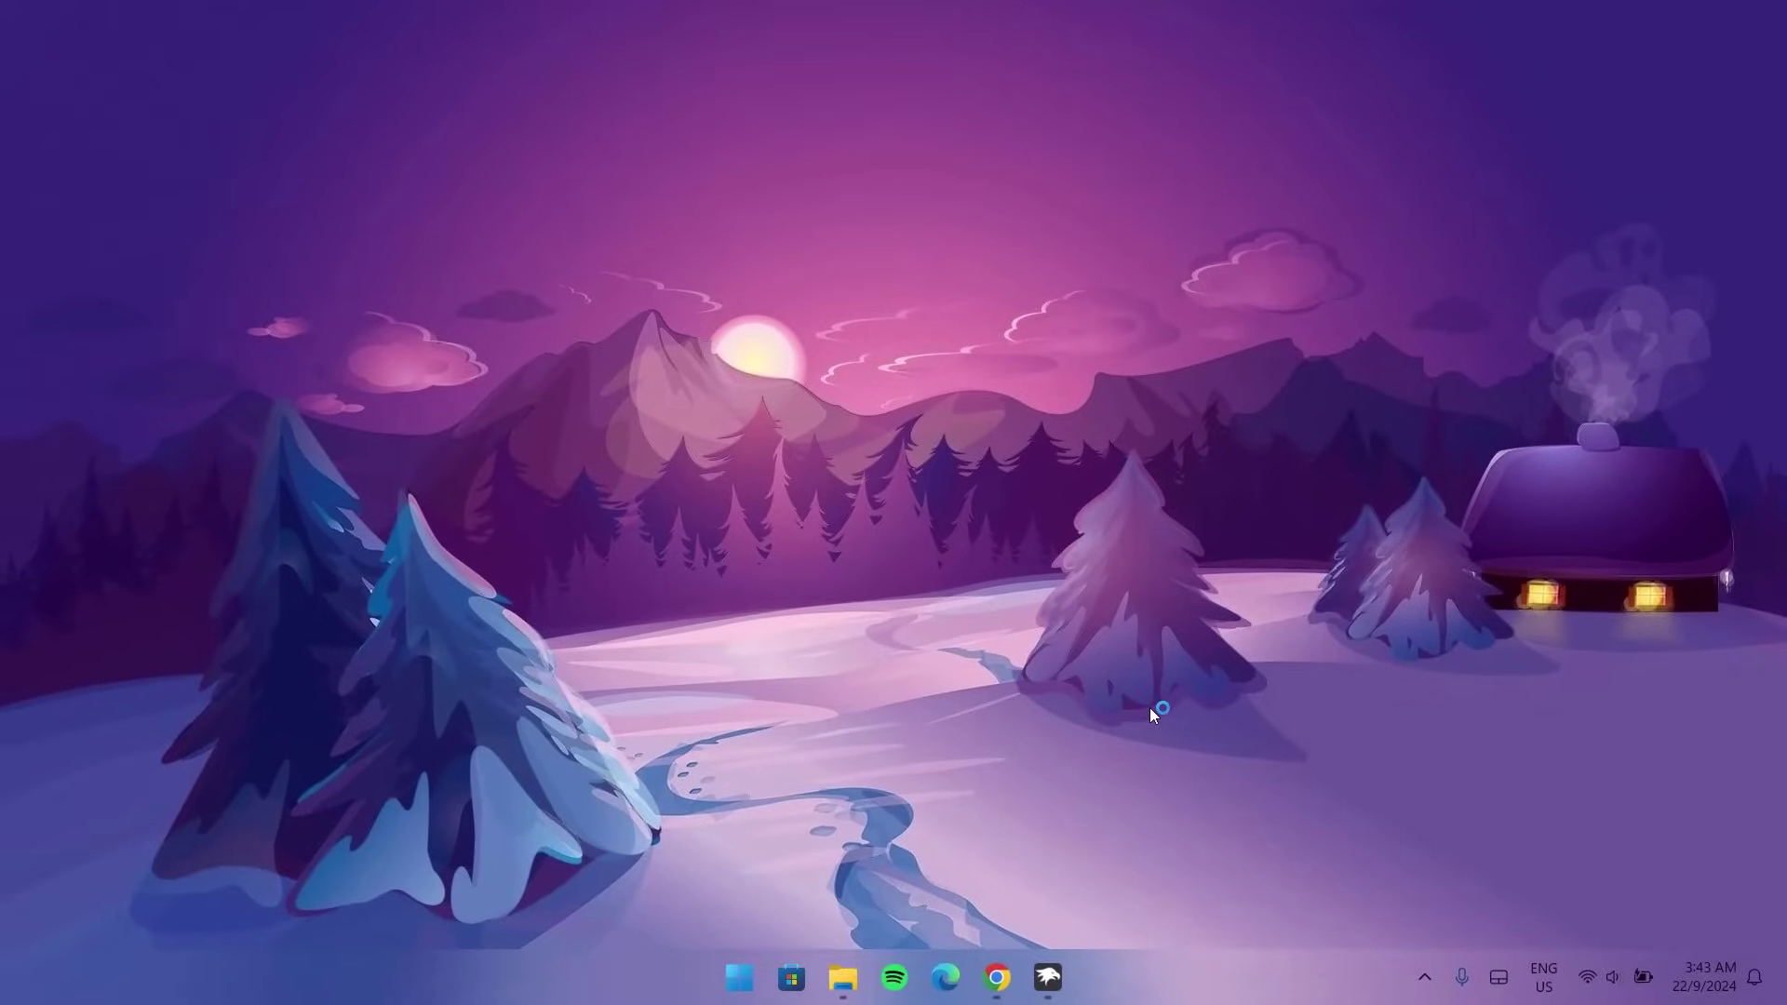
Install the Robik skin from robik.rmskin in Downloads
left_click(843, 977)
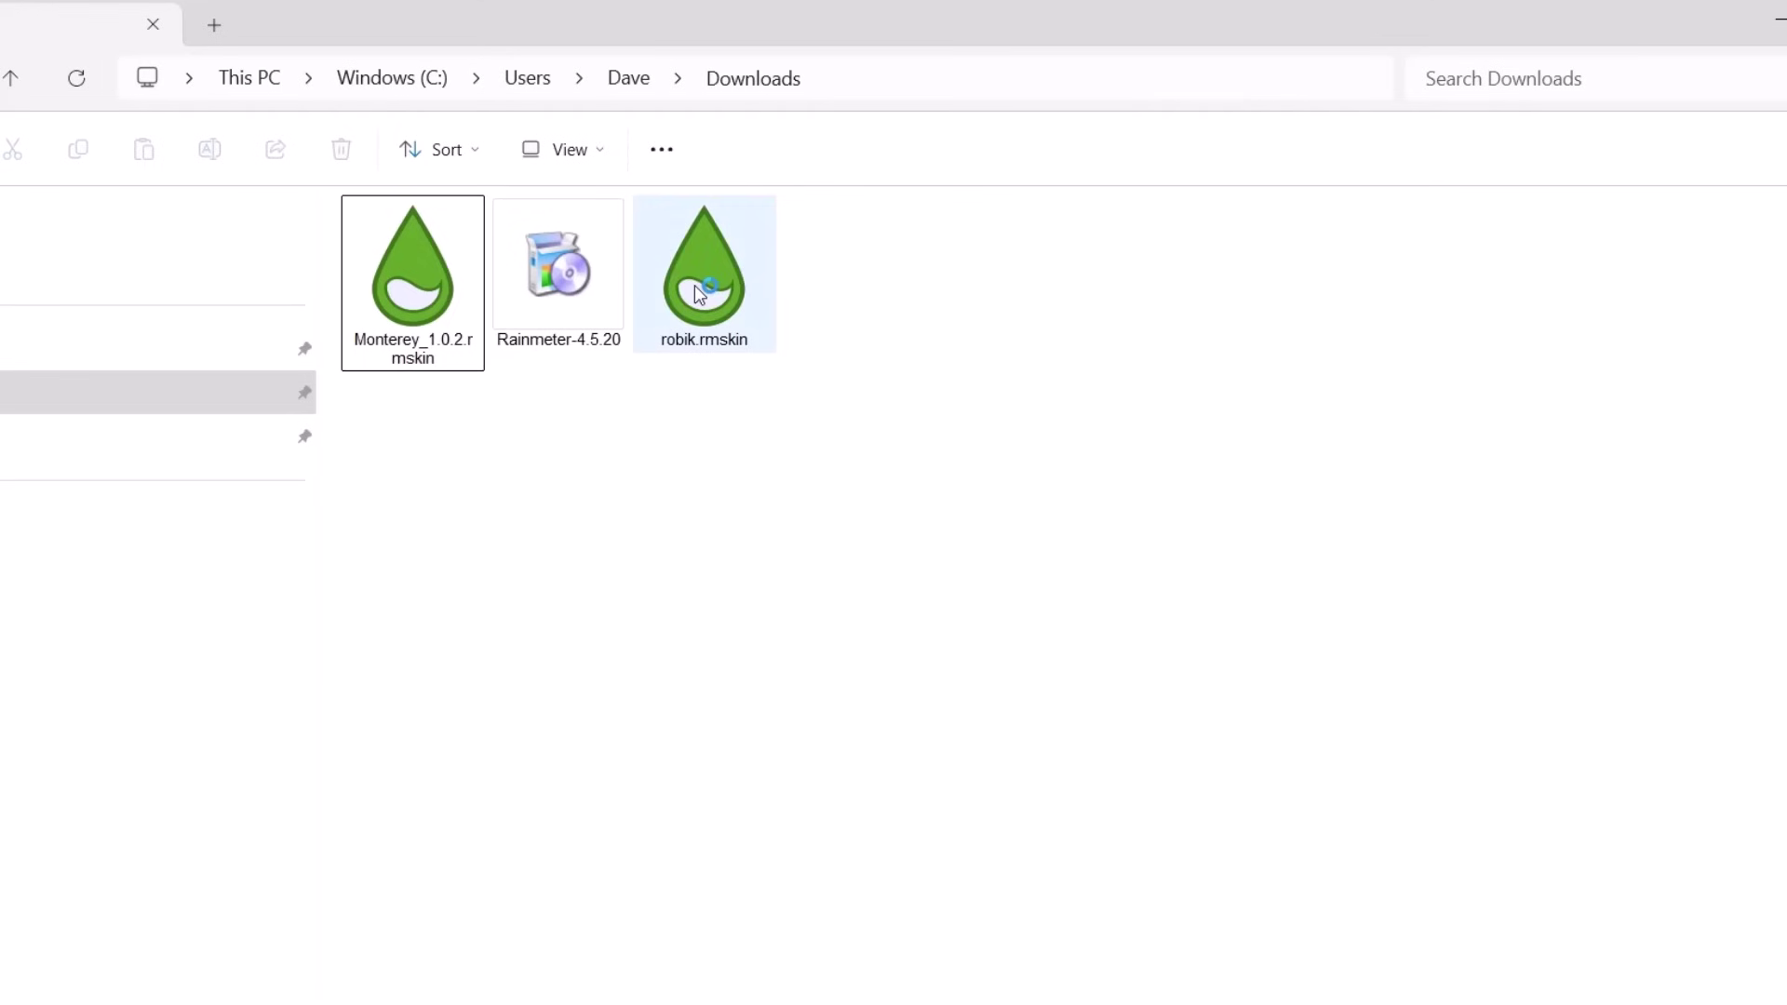
left_click(694, 315)
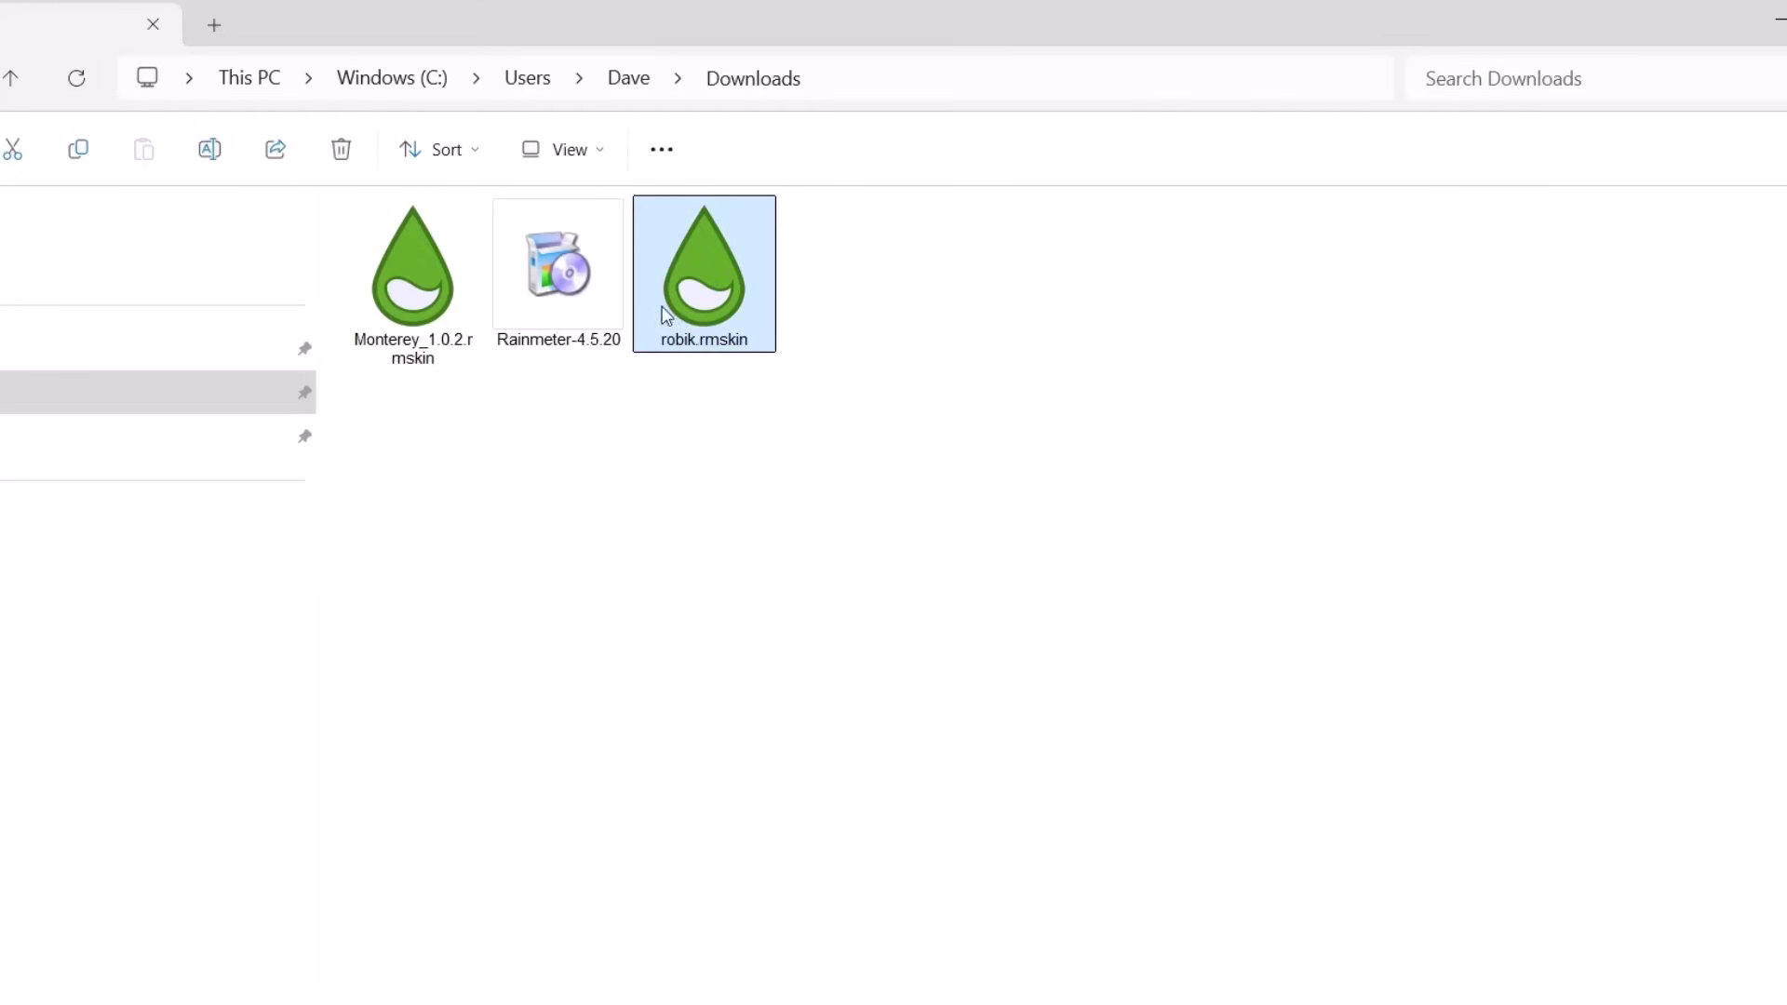
double_click(696, 284)
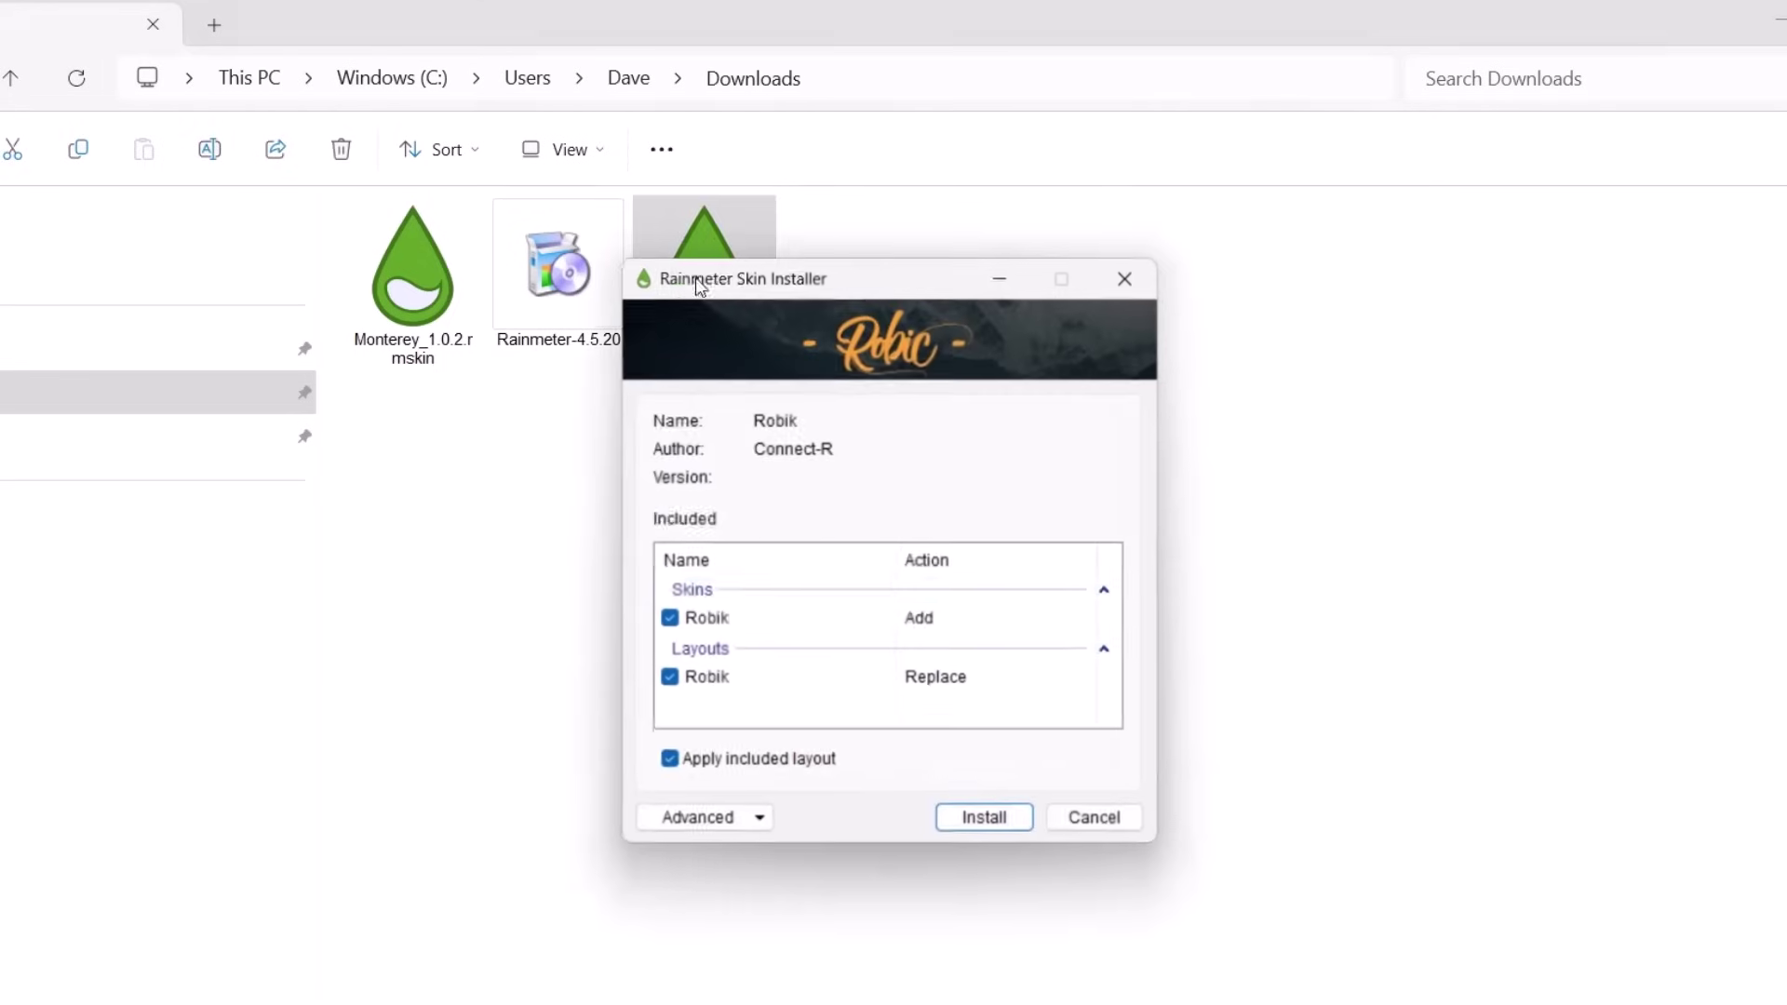
left_click(1002, 832)
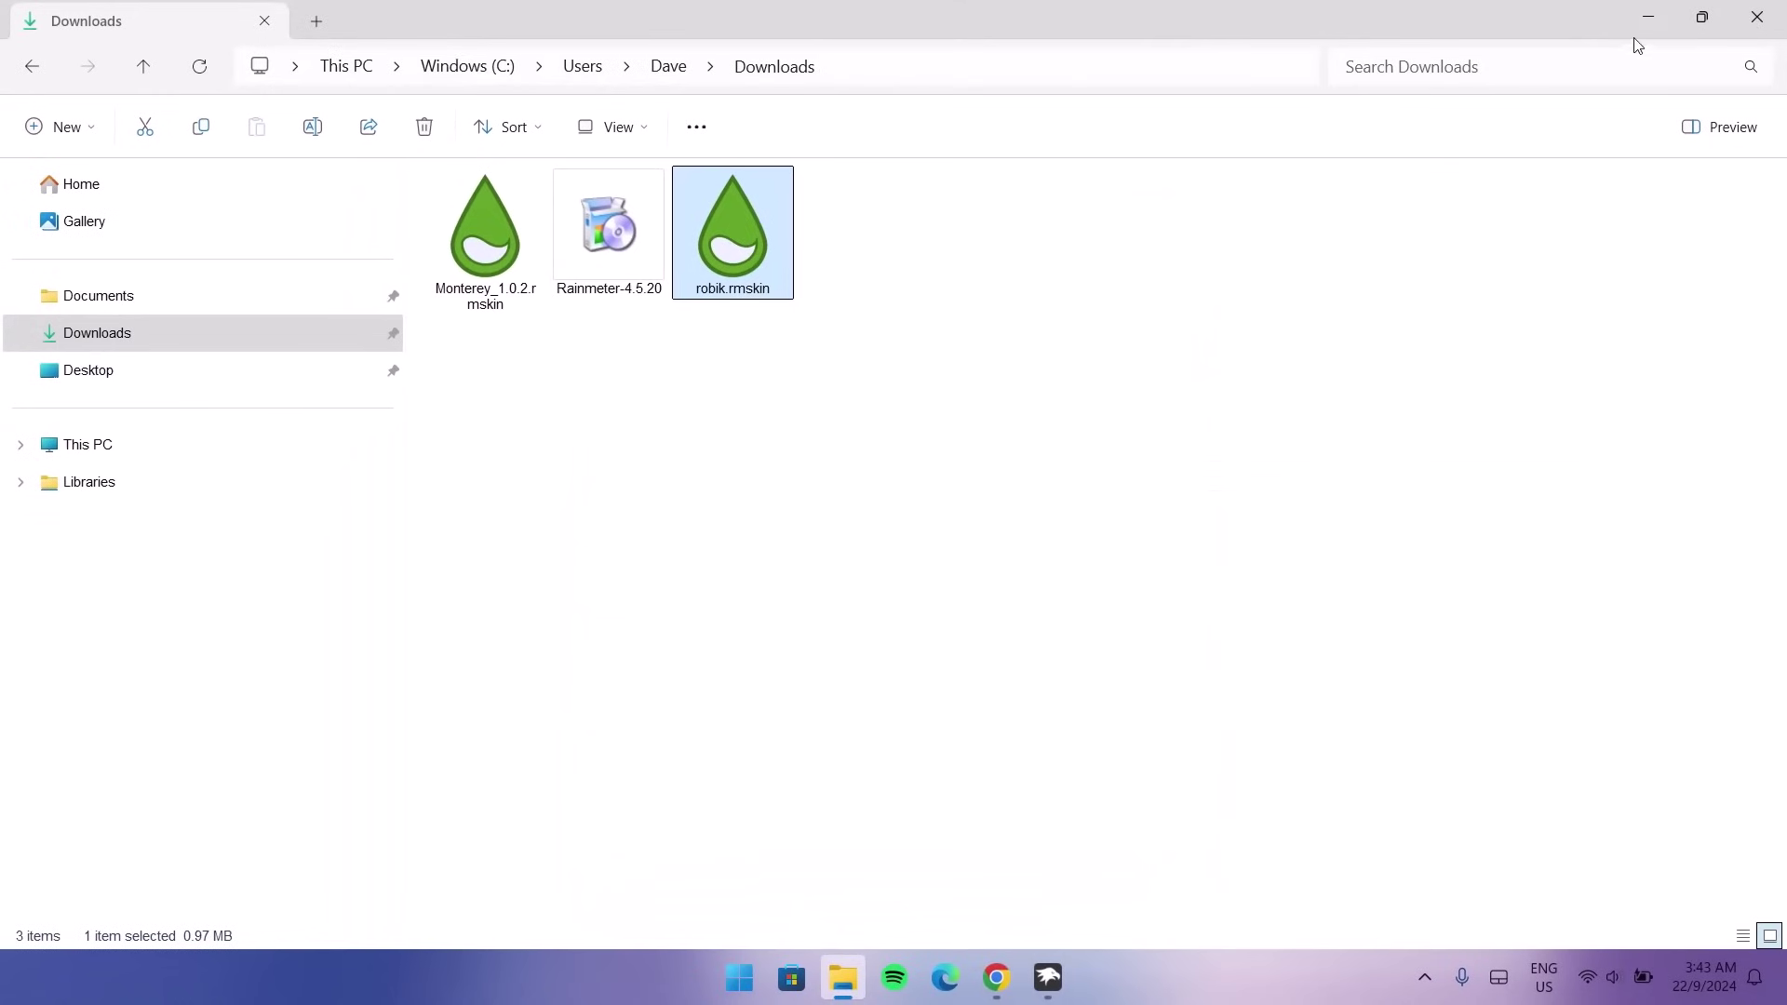
Move the Robik settings panel to the top-left and the clock and date to the top
left_click(1642, 26)
left_click_drag(1263, 428, 627, 184)
left_click_drag(1138, 553, 947, 159)
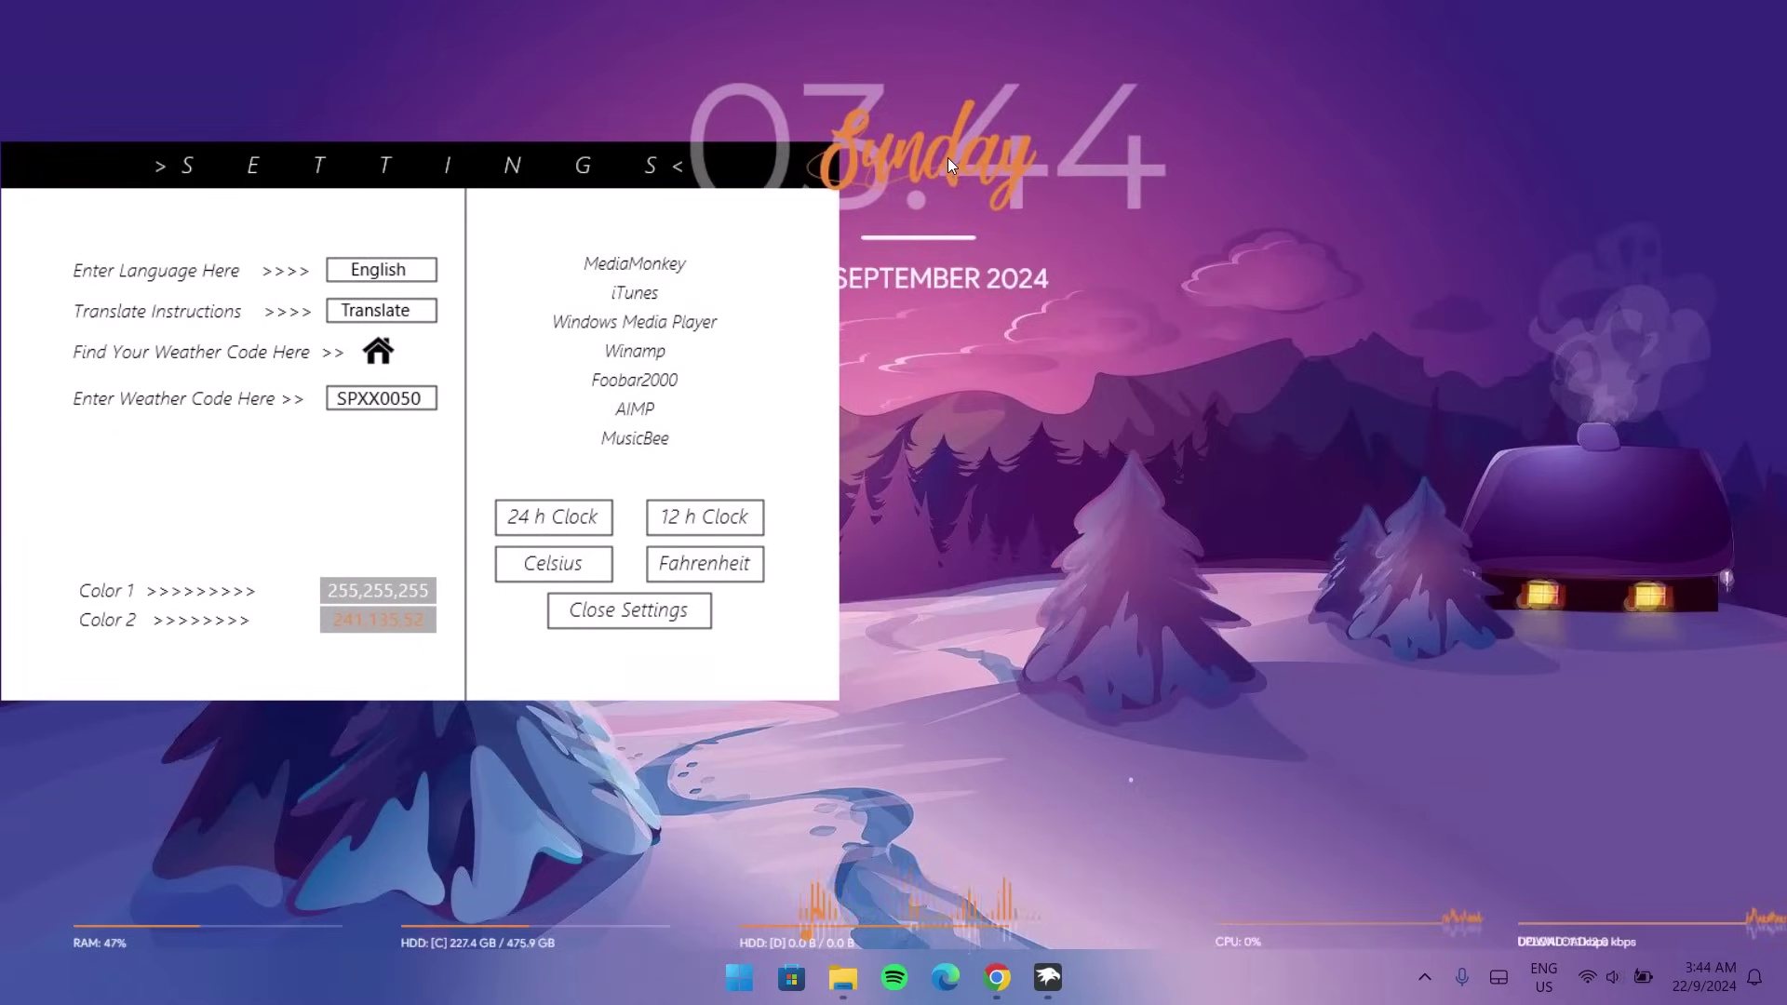
Unload the Robik Visualizer, upload, CPU and download readout skins
right_click(1350, 922)
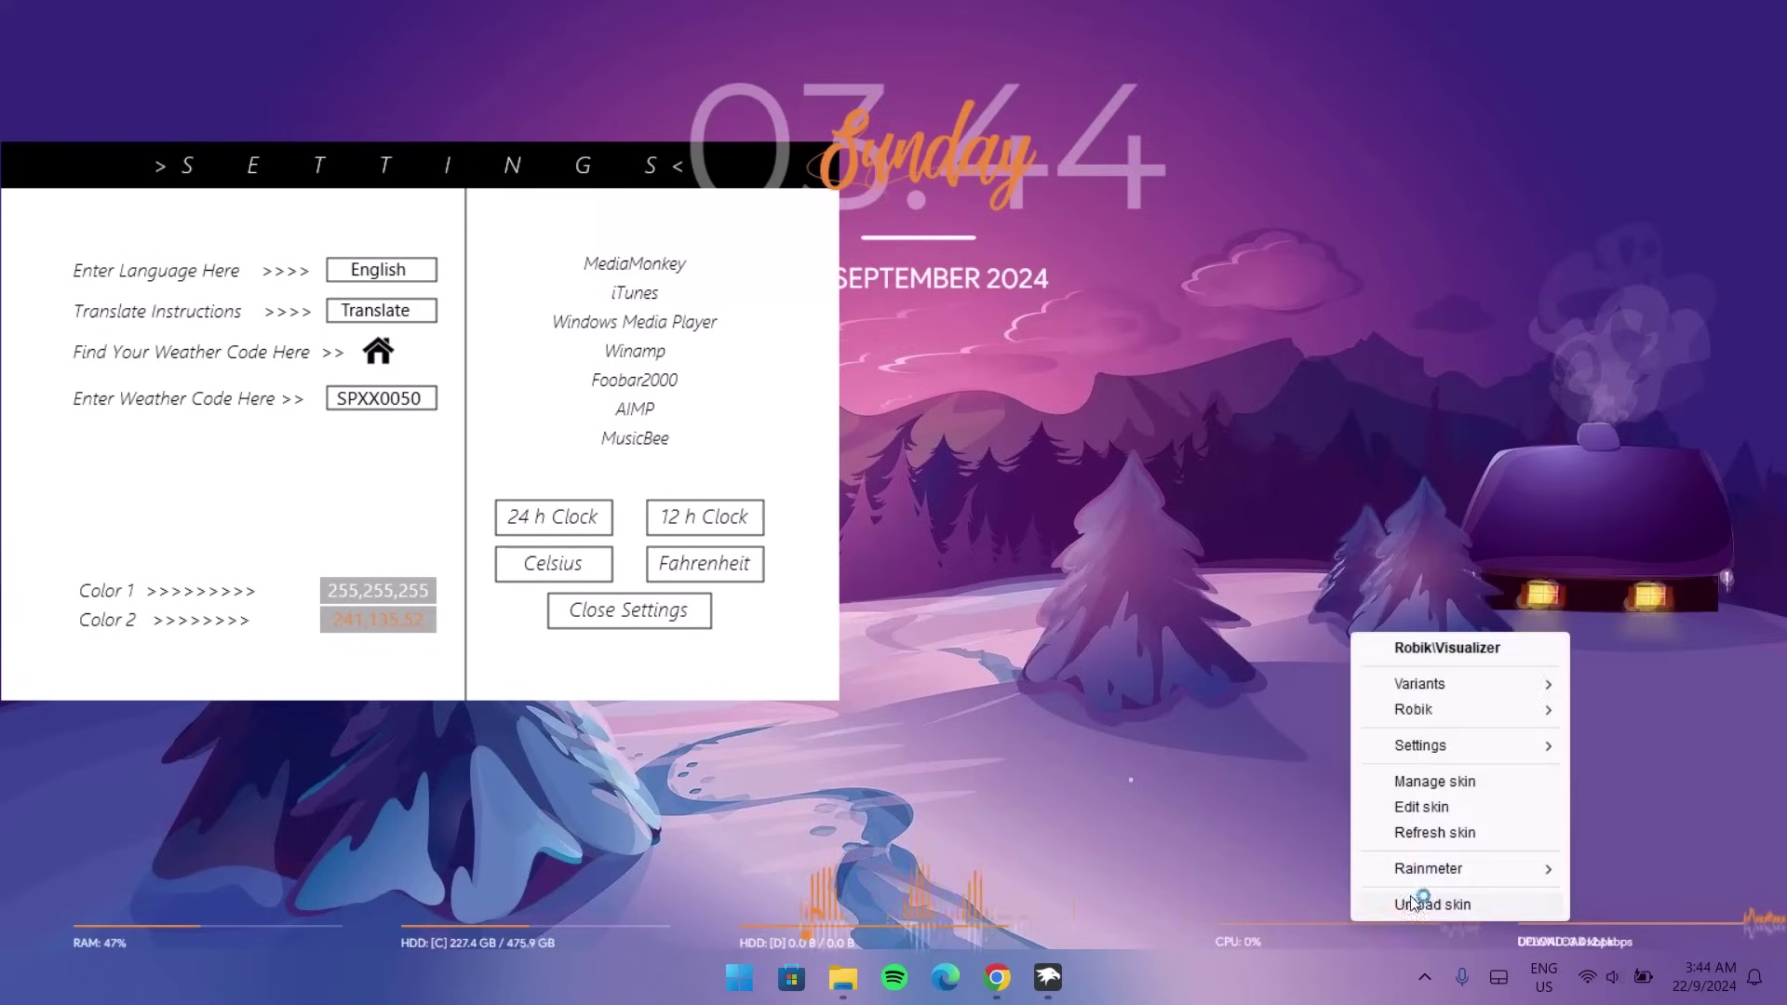
left_click(1422, 908)
right_click(1566, 924)
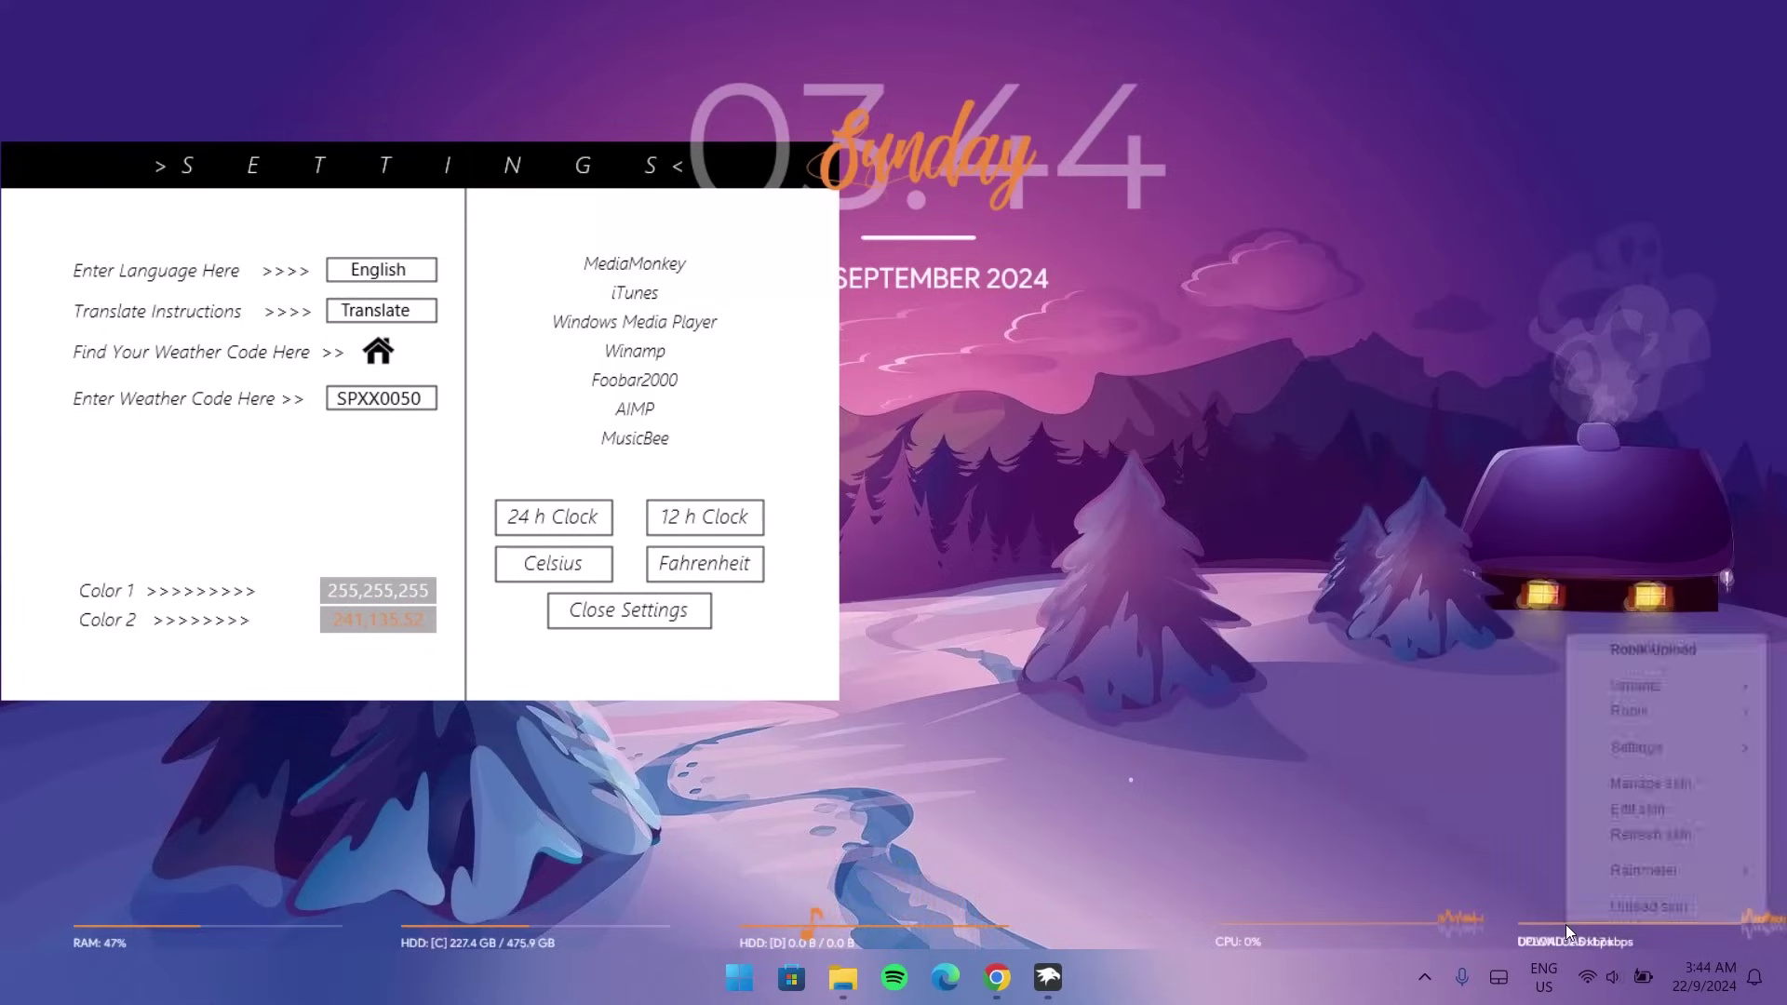
left_click(1610, 908)
right_click(1470, 919)
left_click(1531, 907)
right_click(1547, 926)
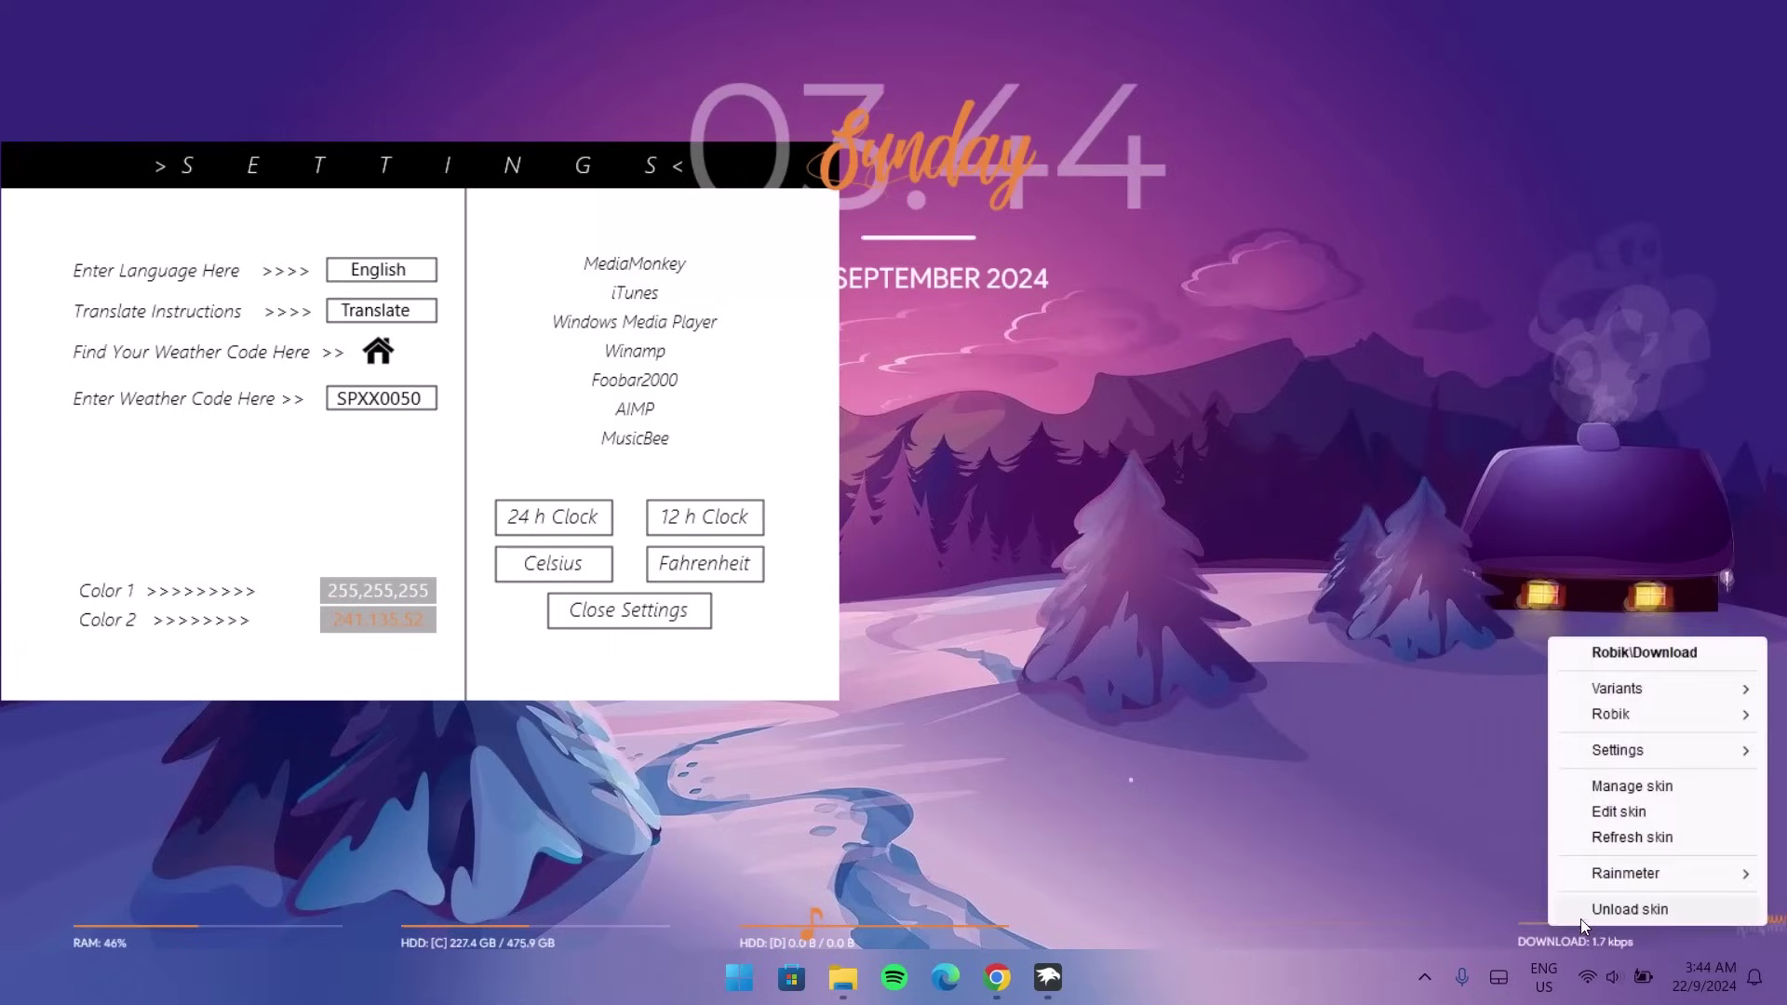
left_click(1587, 912)
Unload the Song Info, Disk D, Weather, HDD C and RAM skins
right_click(811, 924)
left_click(918, 913)
right_click(890, 925)
left_click(946, 909)
right_click(1132, 779)
left_click(1174, 770)
right_click(519, 925)
left_click(650, 909)
right_click(208, 936)
left_click(261, 913)
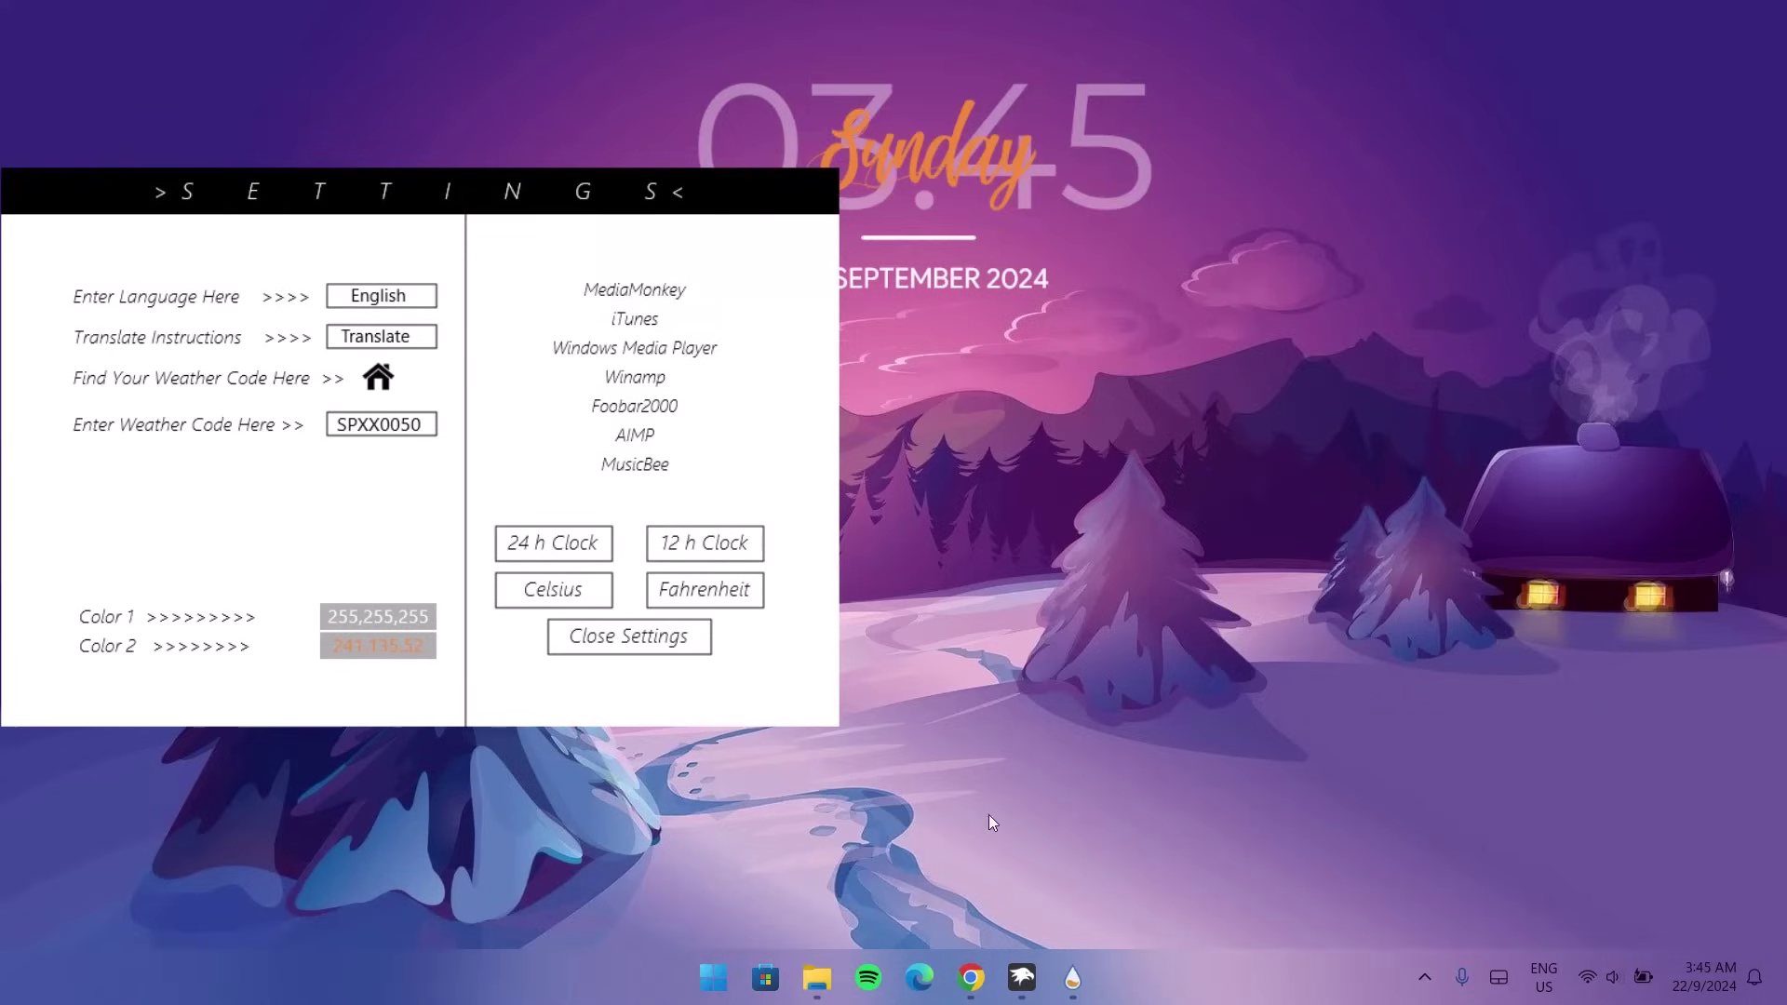
Install Monterey_1.0.2.rmskin and move its Widgets window down and to the right
left_click(823, 979)
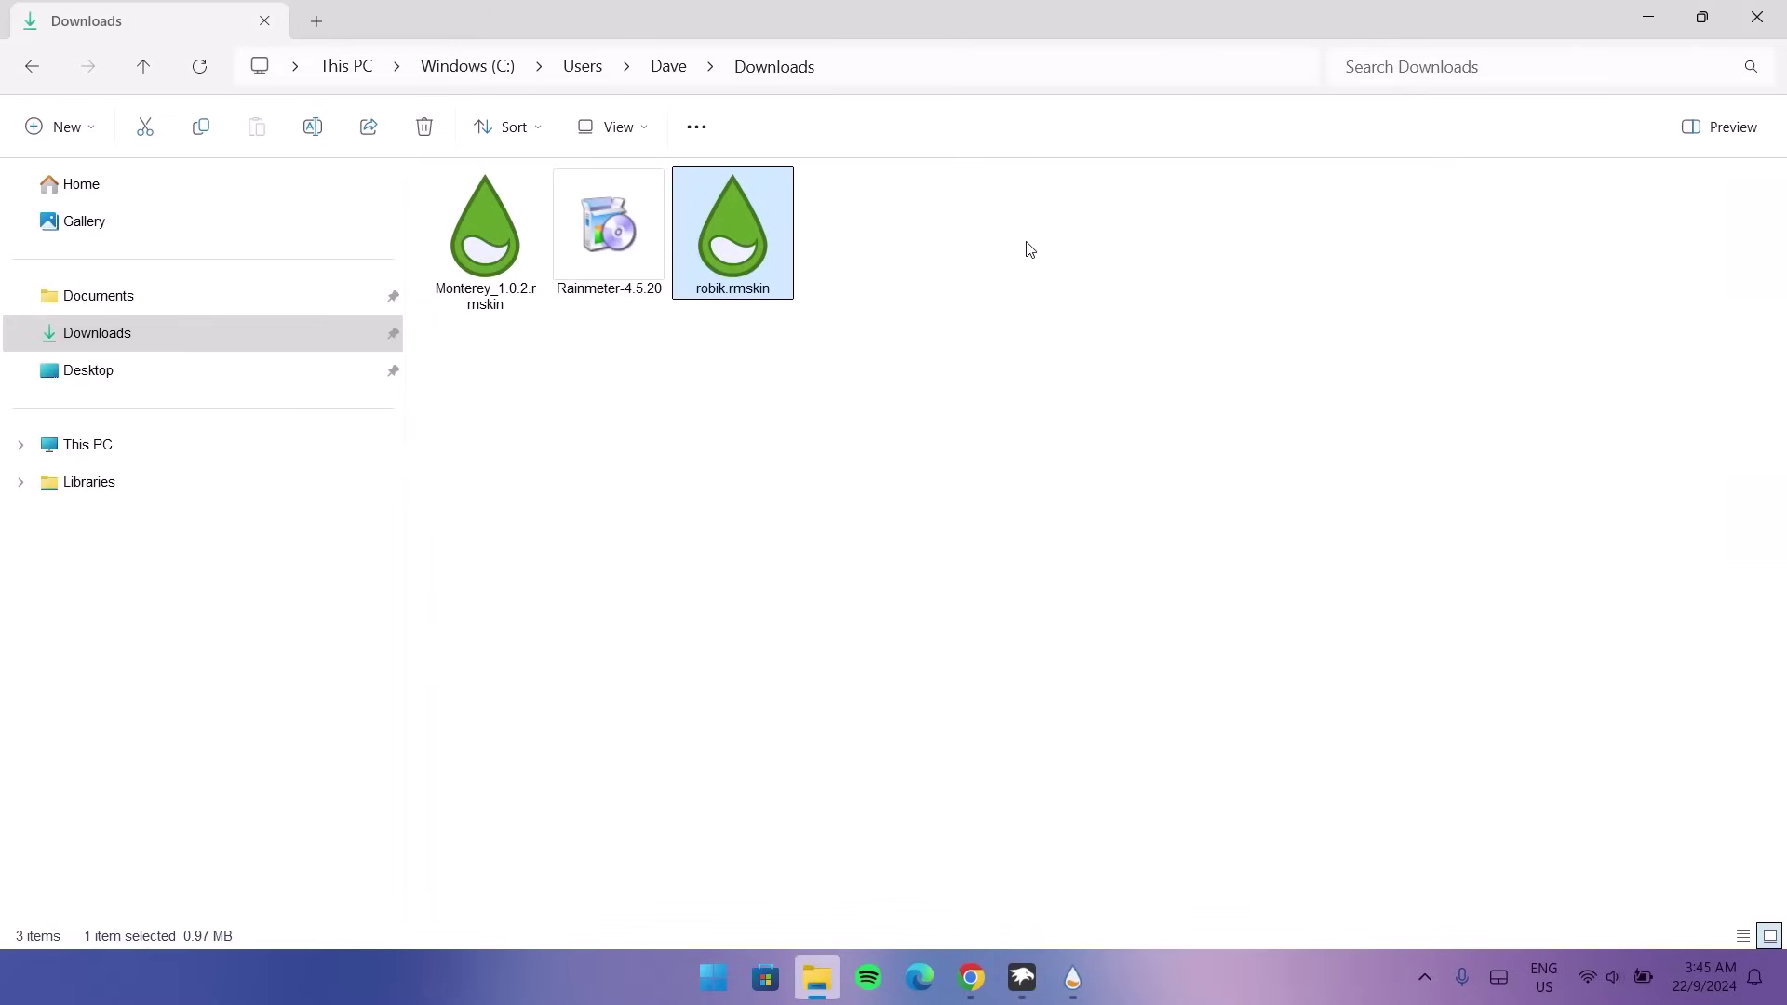
double_click(510, 215)
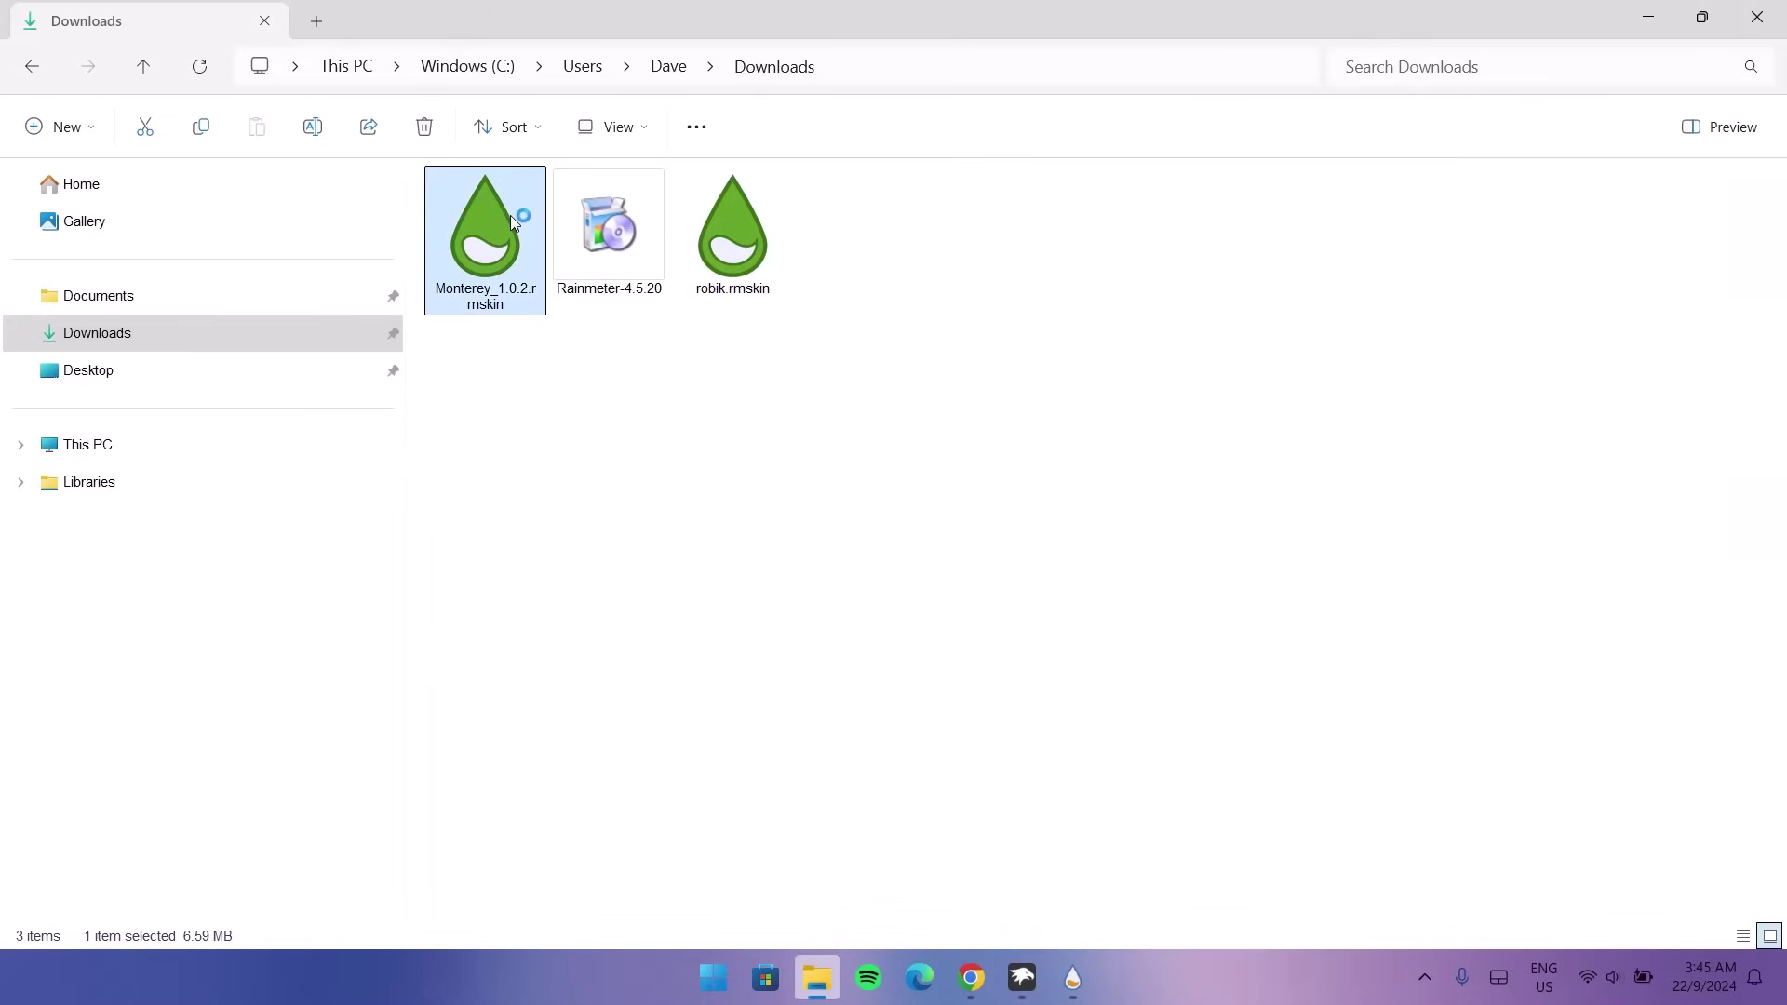
left_click(973, 702)
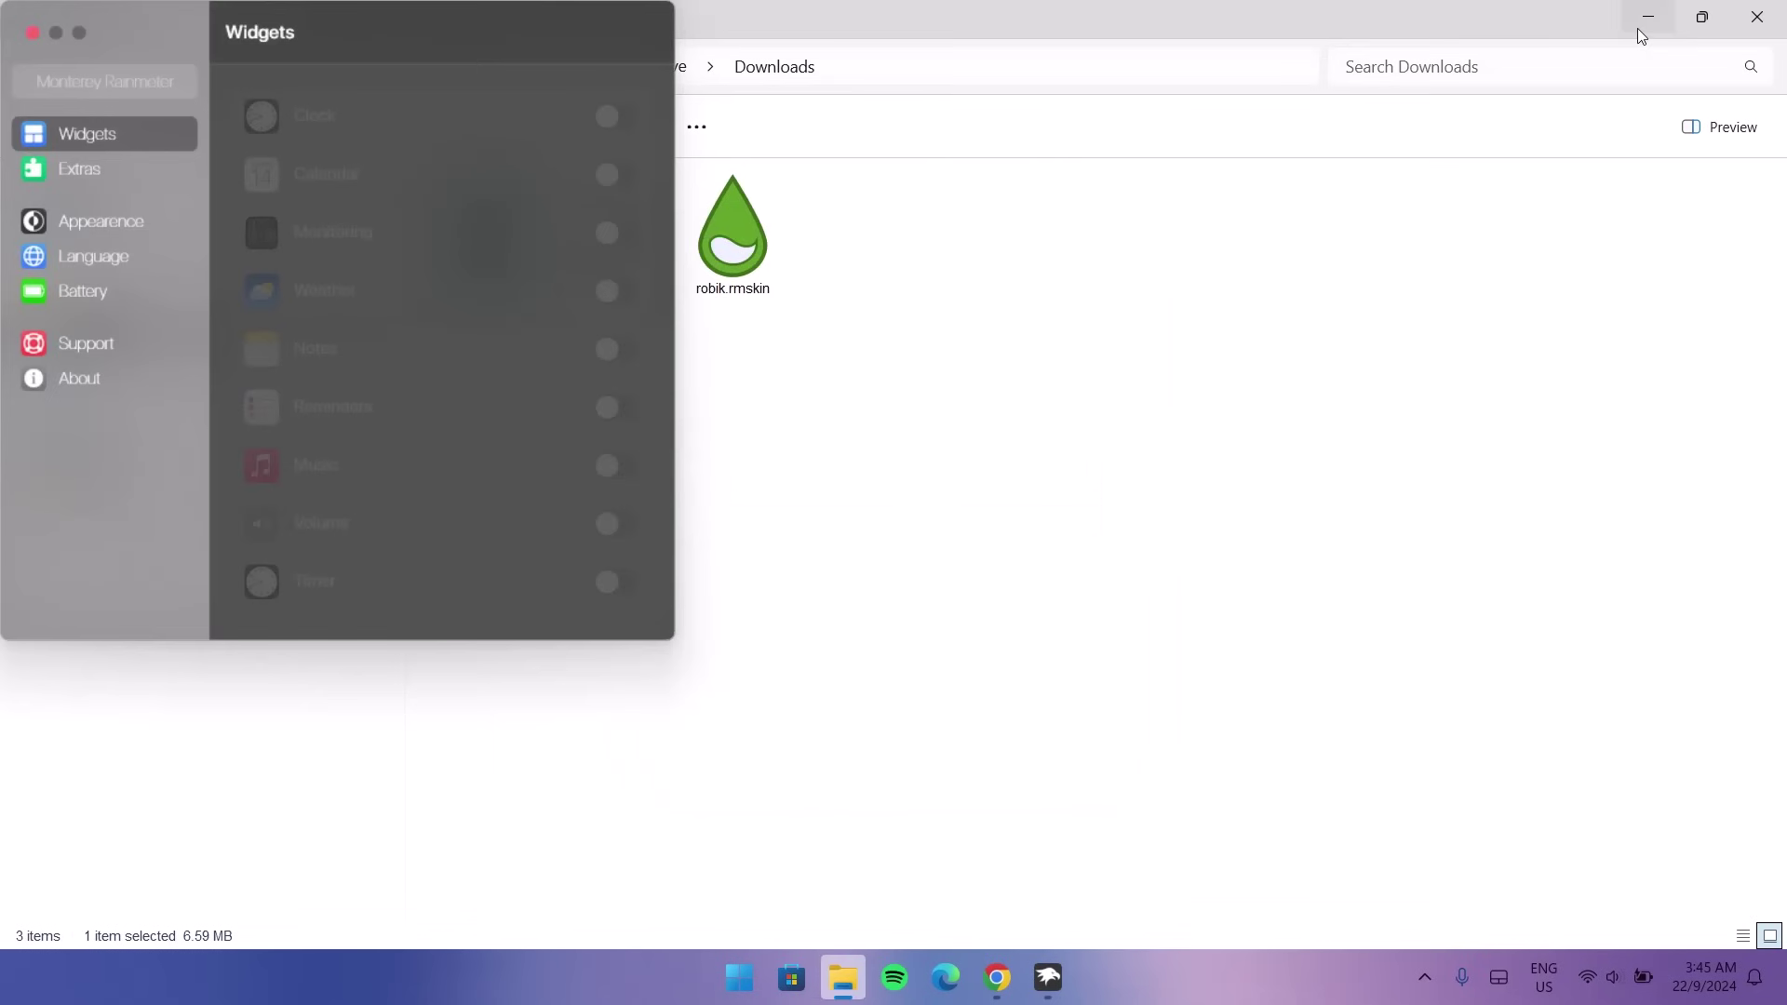
left_click(1647, 17)
left_click(835, 277)
left_click_drag(578, 77, 601, 210)
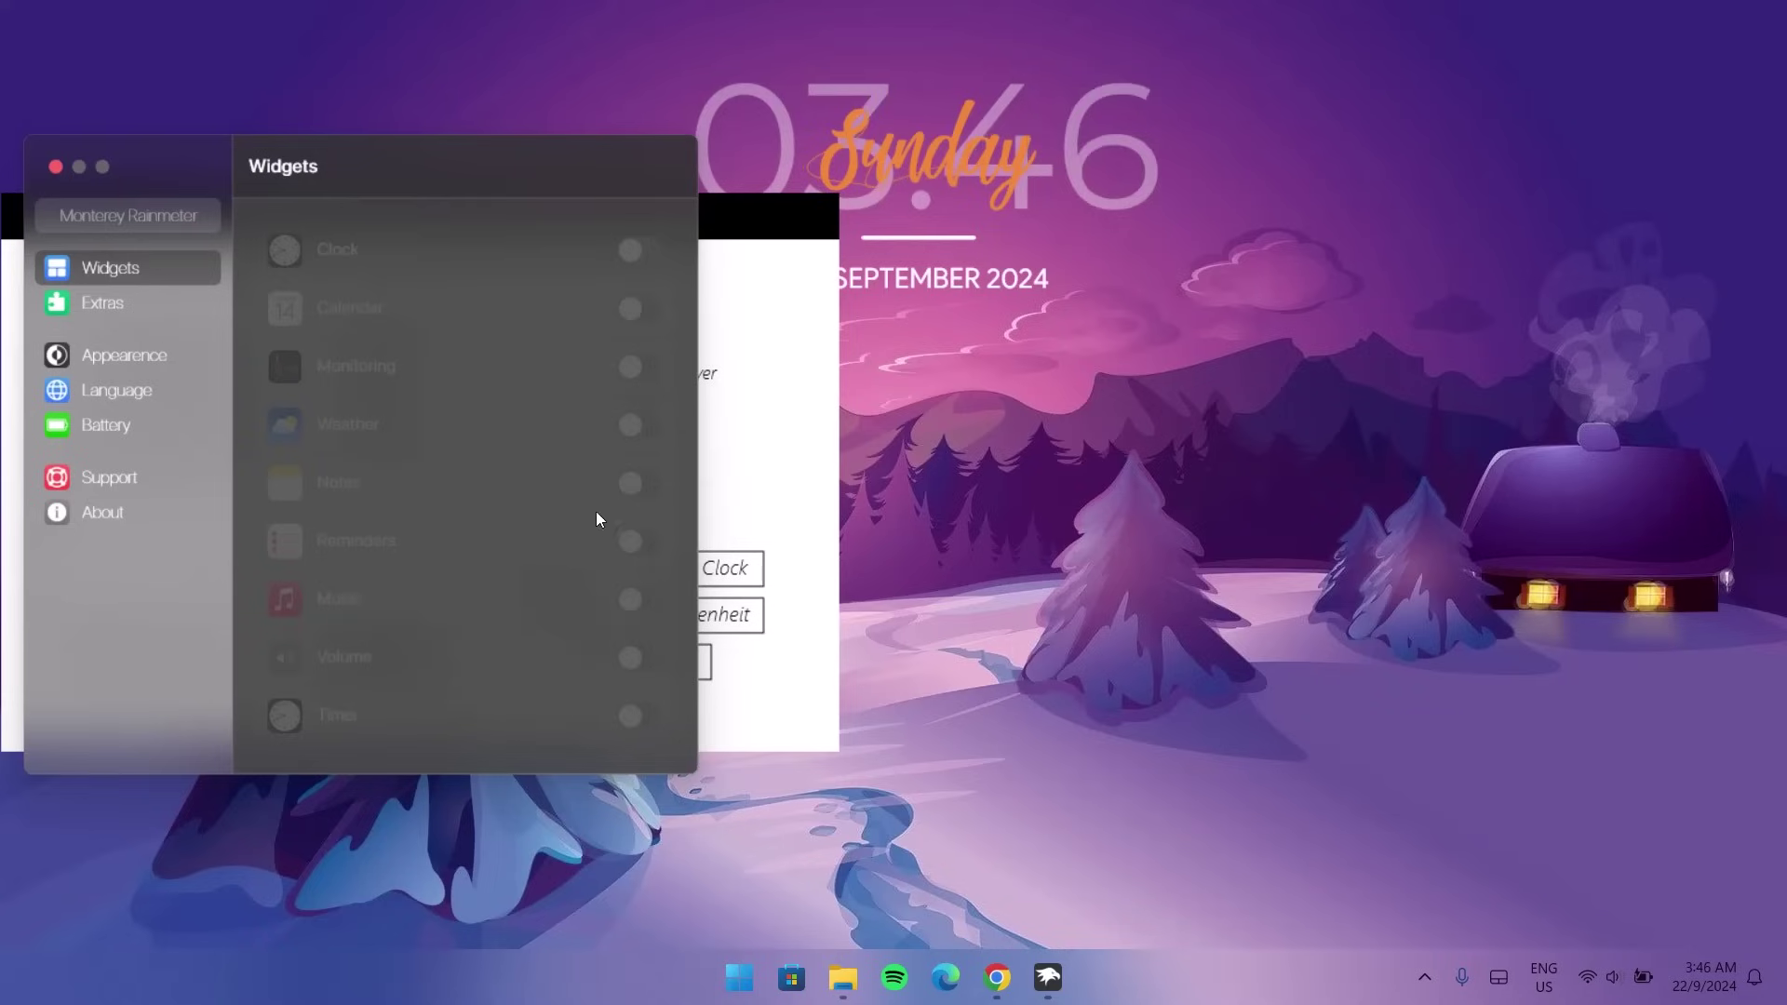
Enable the Monterey Weather, Music and Volume widgets and drag them onto the desktop
left_click(652, 437)
left_click_drag(182, 73, 1562, 353)
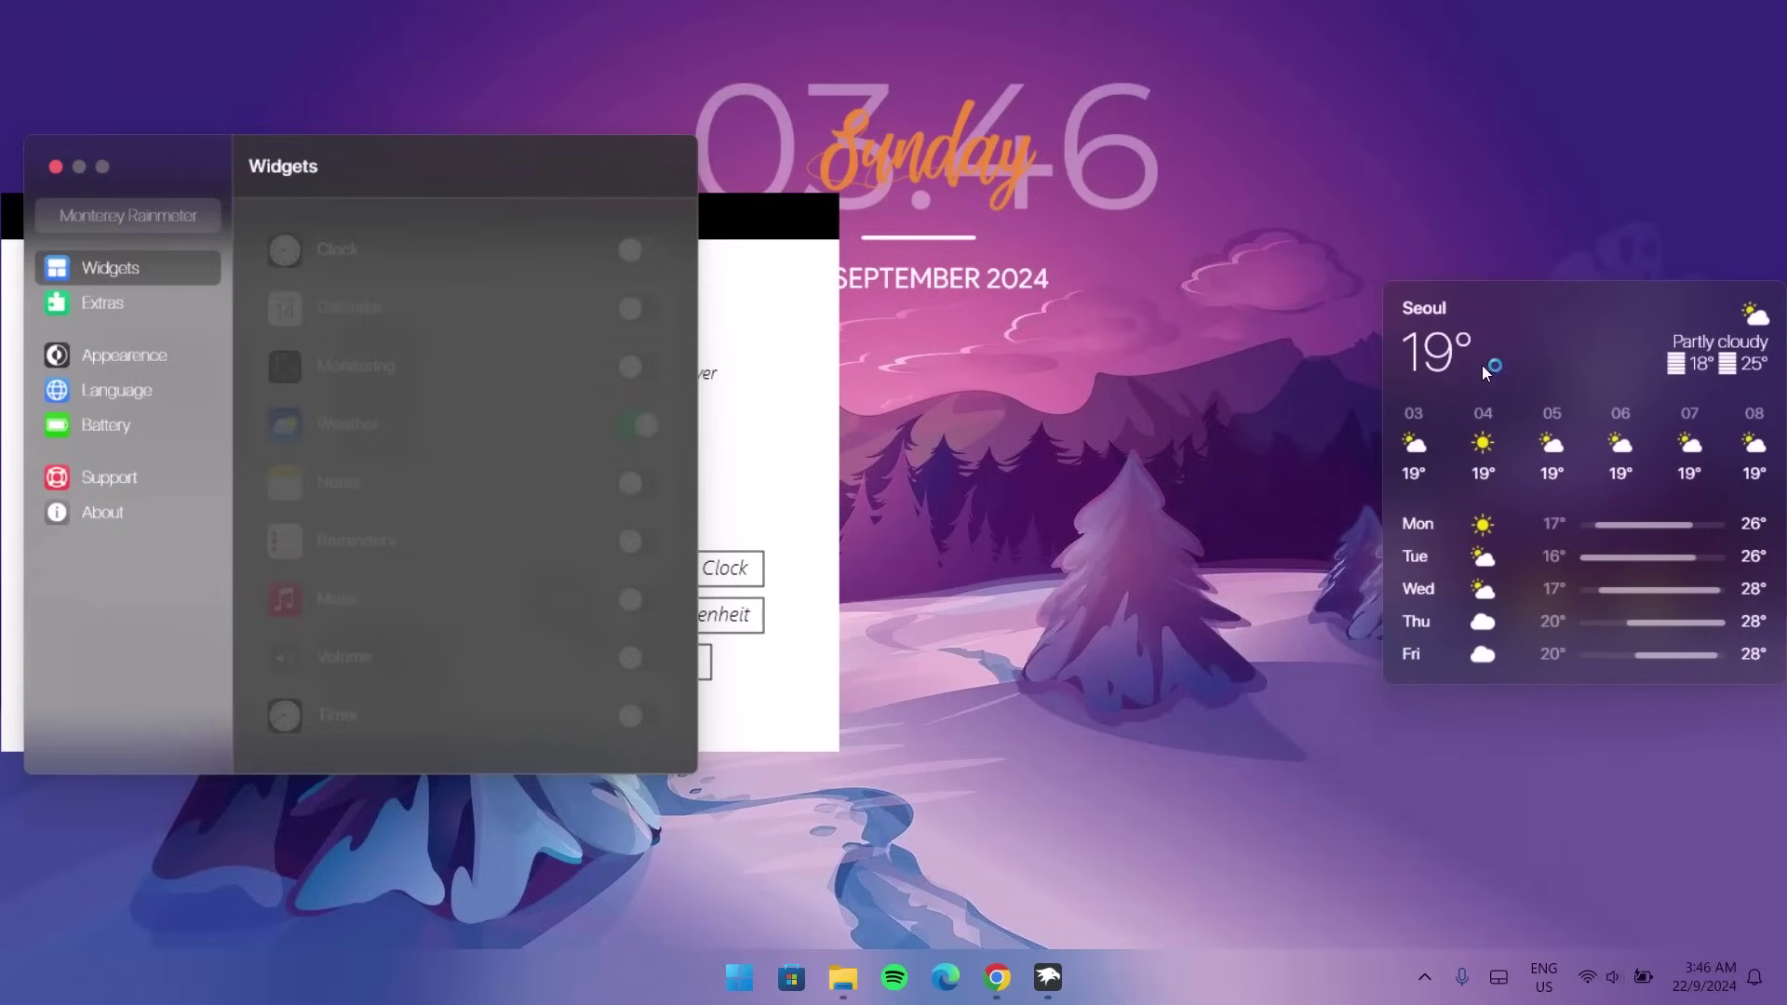
left_click(657, 609)
left_click_drag(100, 105, 1565, 792)
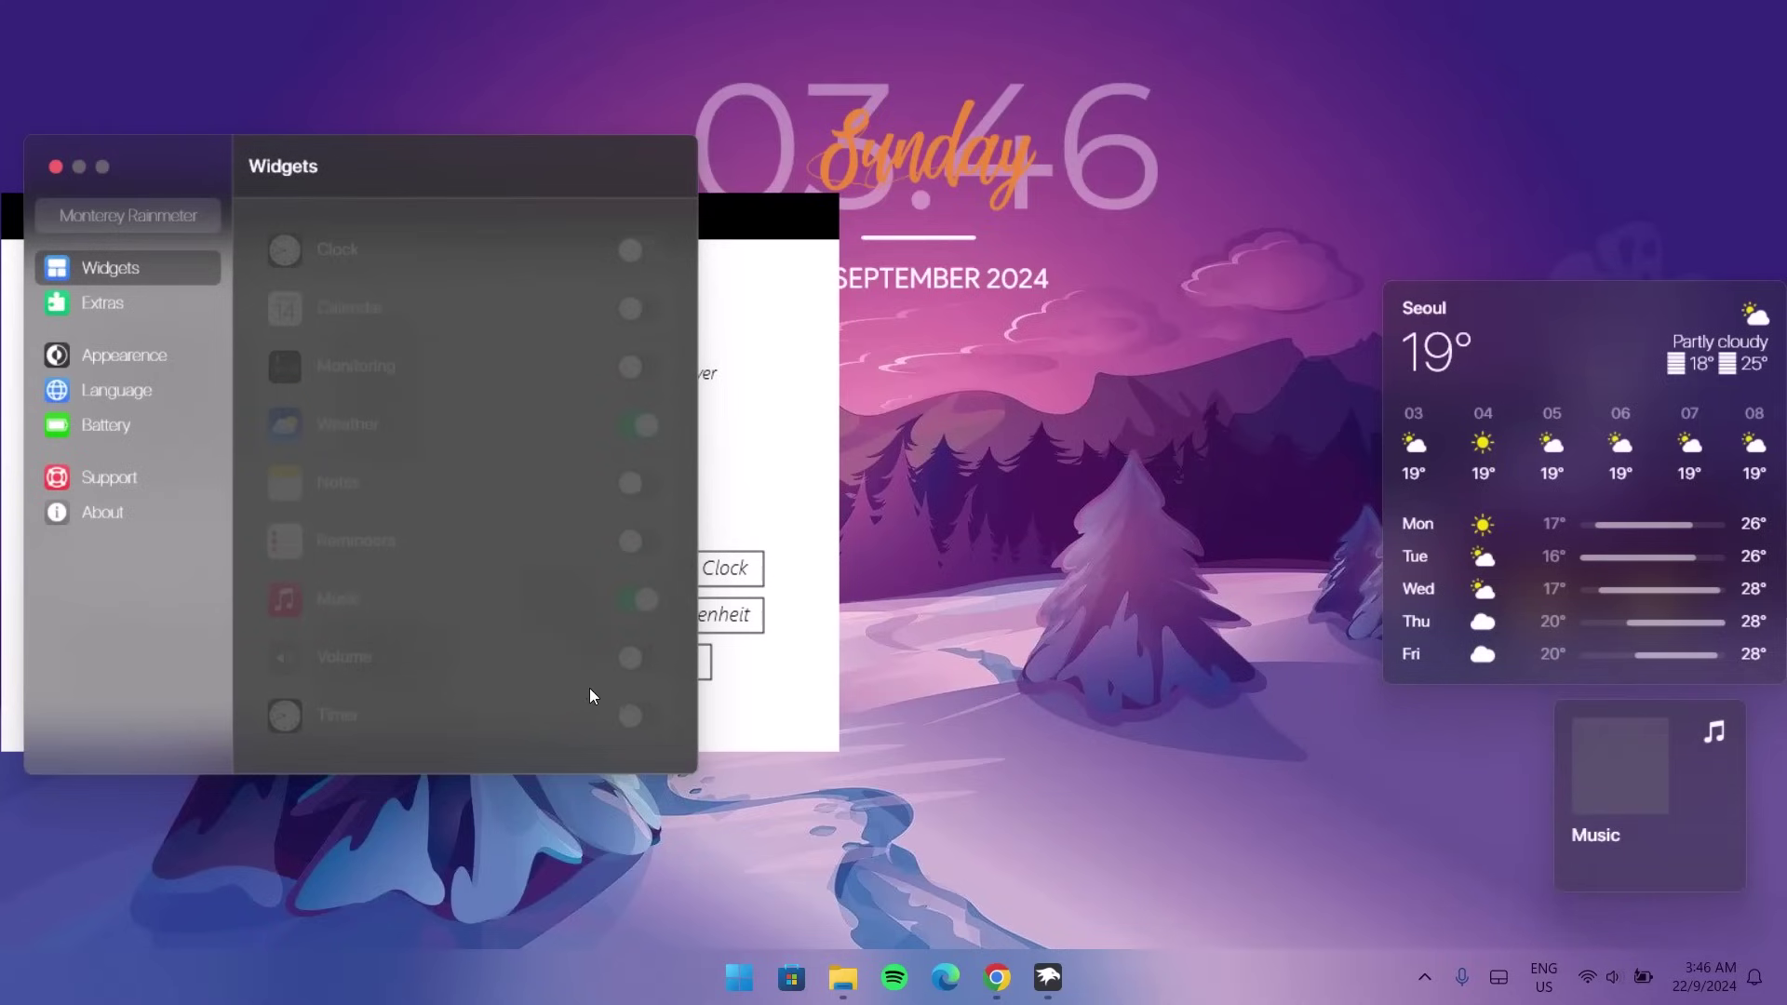
left_click_drag(180, 136, 949, 803)
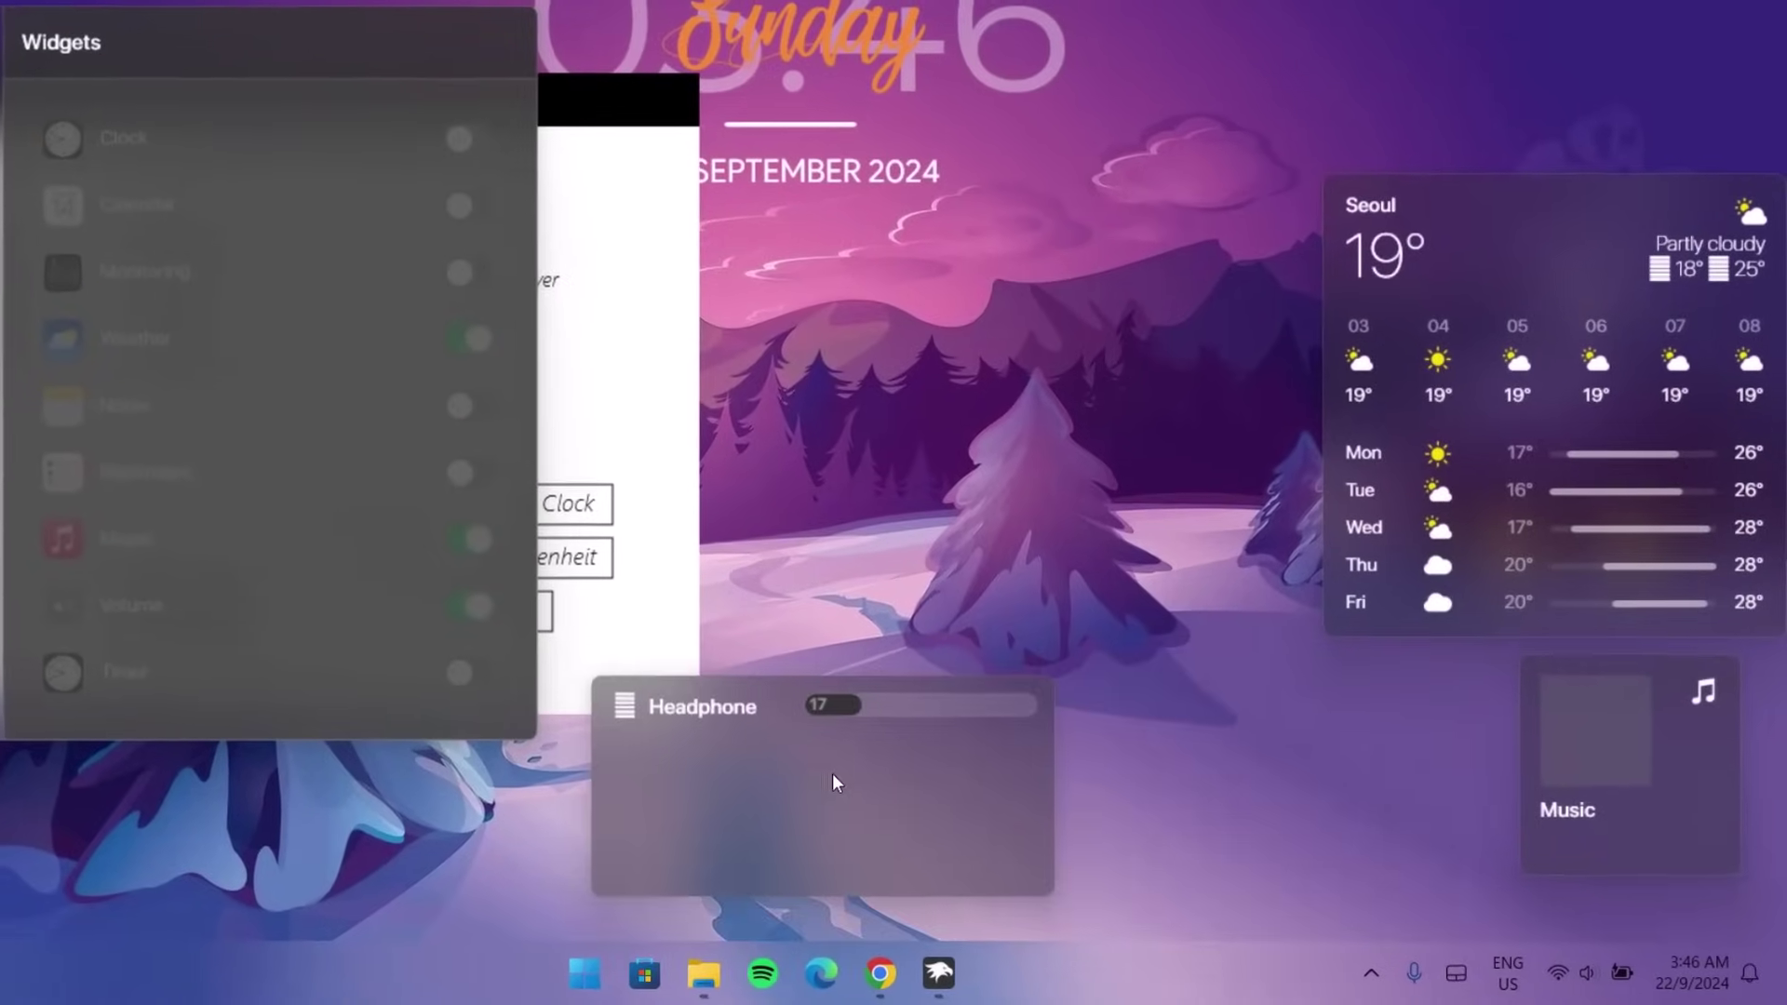
left_click_drag(1549, 577, 1271, 683)
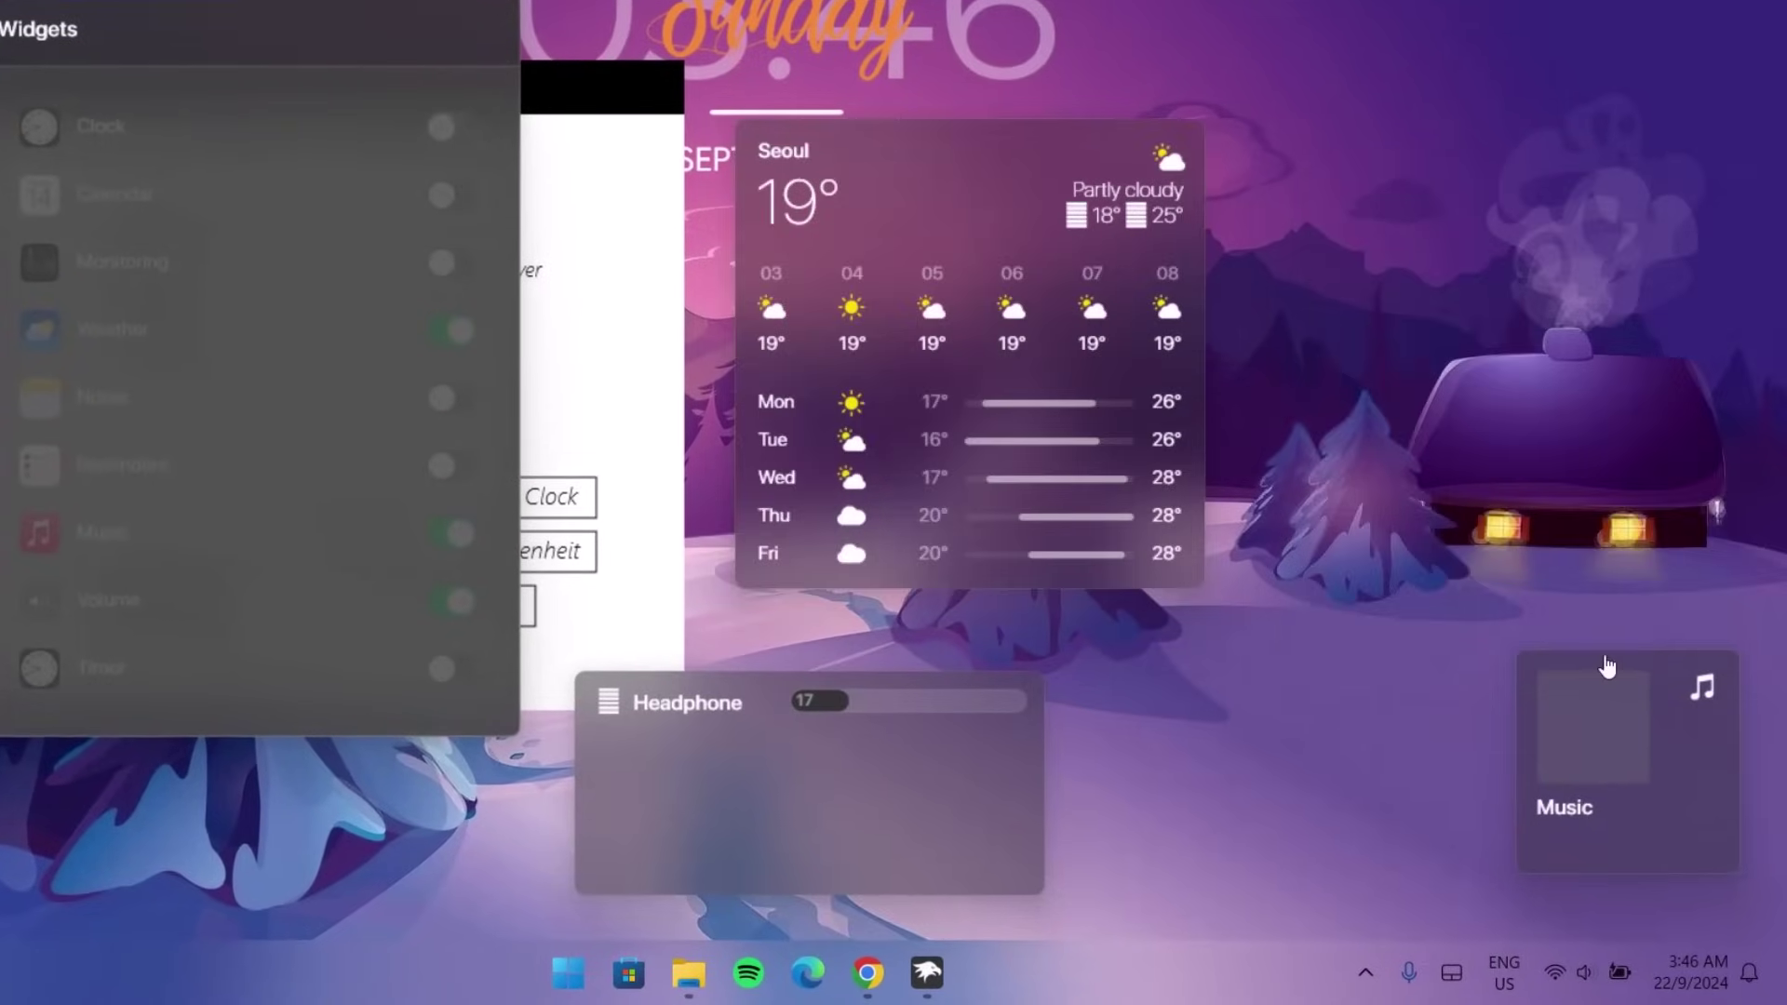
Make Music wide and Weather and Volume medium, then line them up at the bottom
right_click(1603, 706)
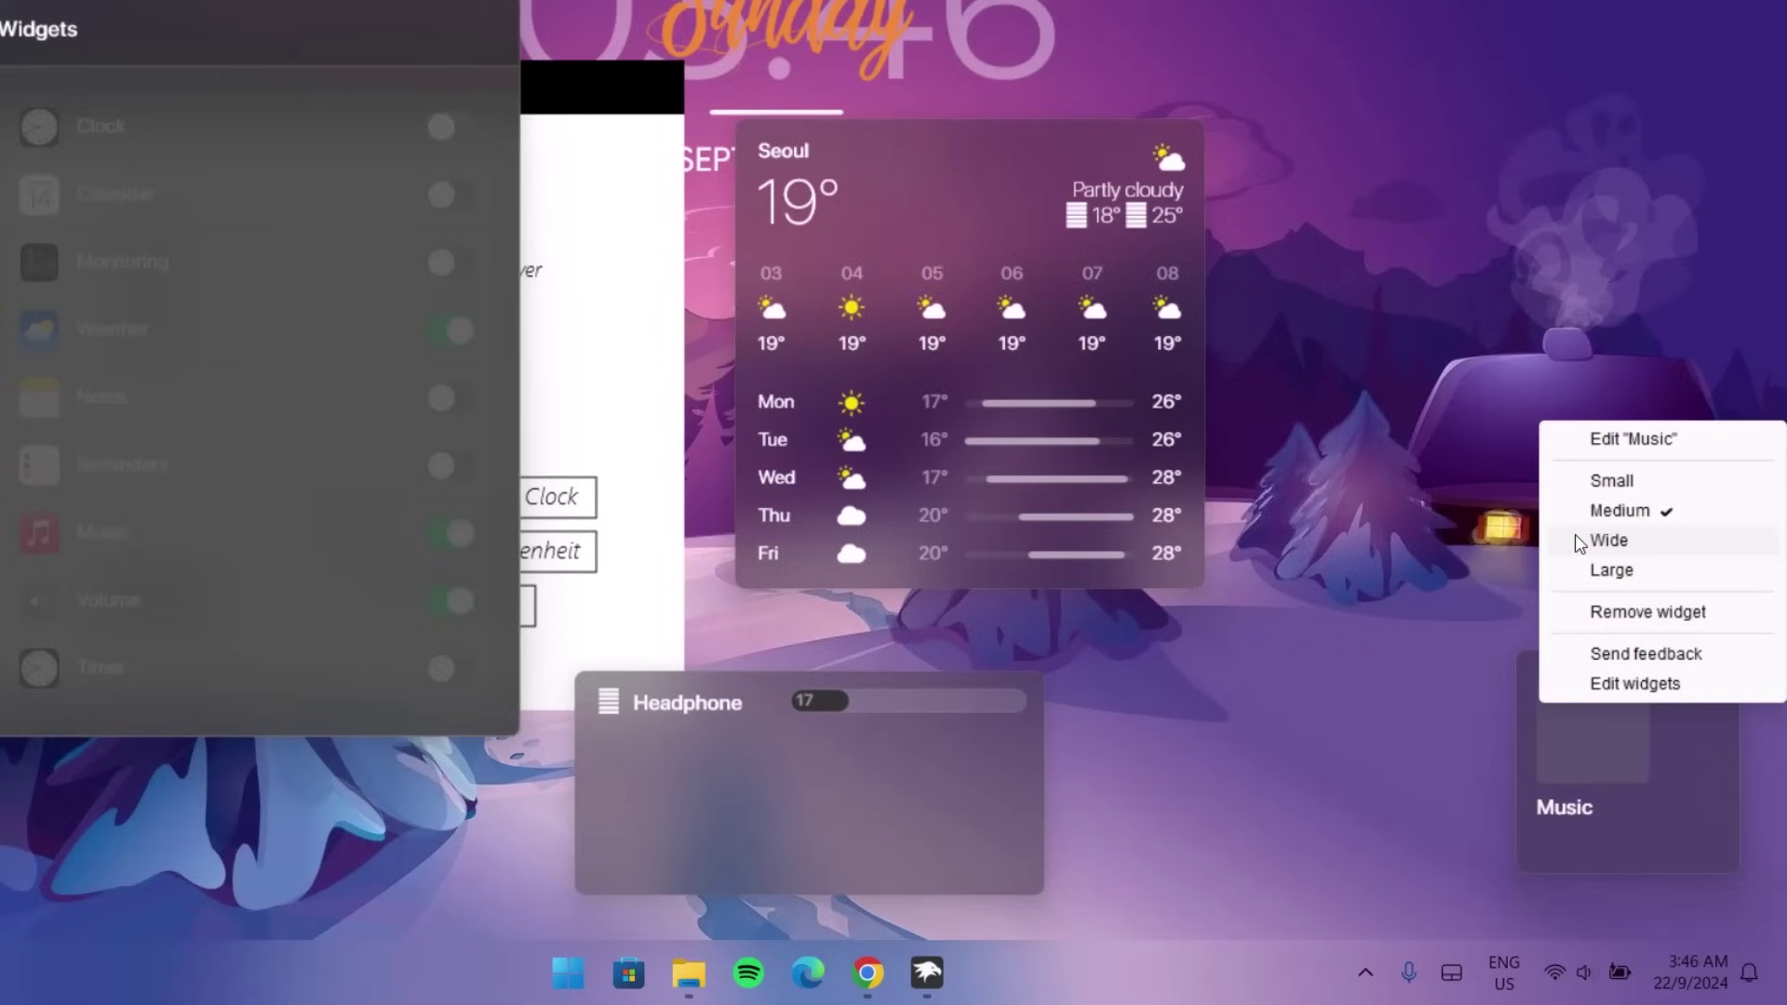
left_click(1608, 540)
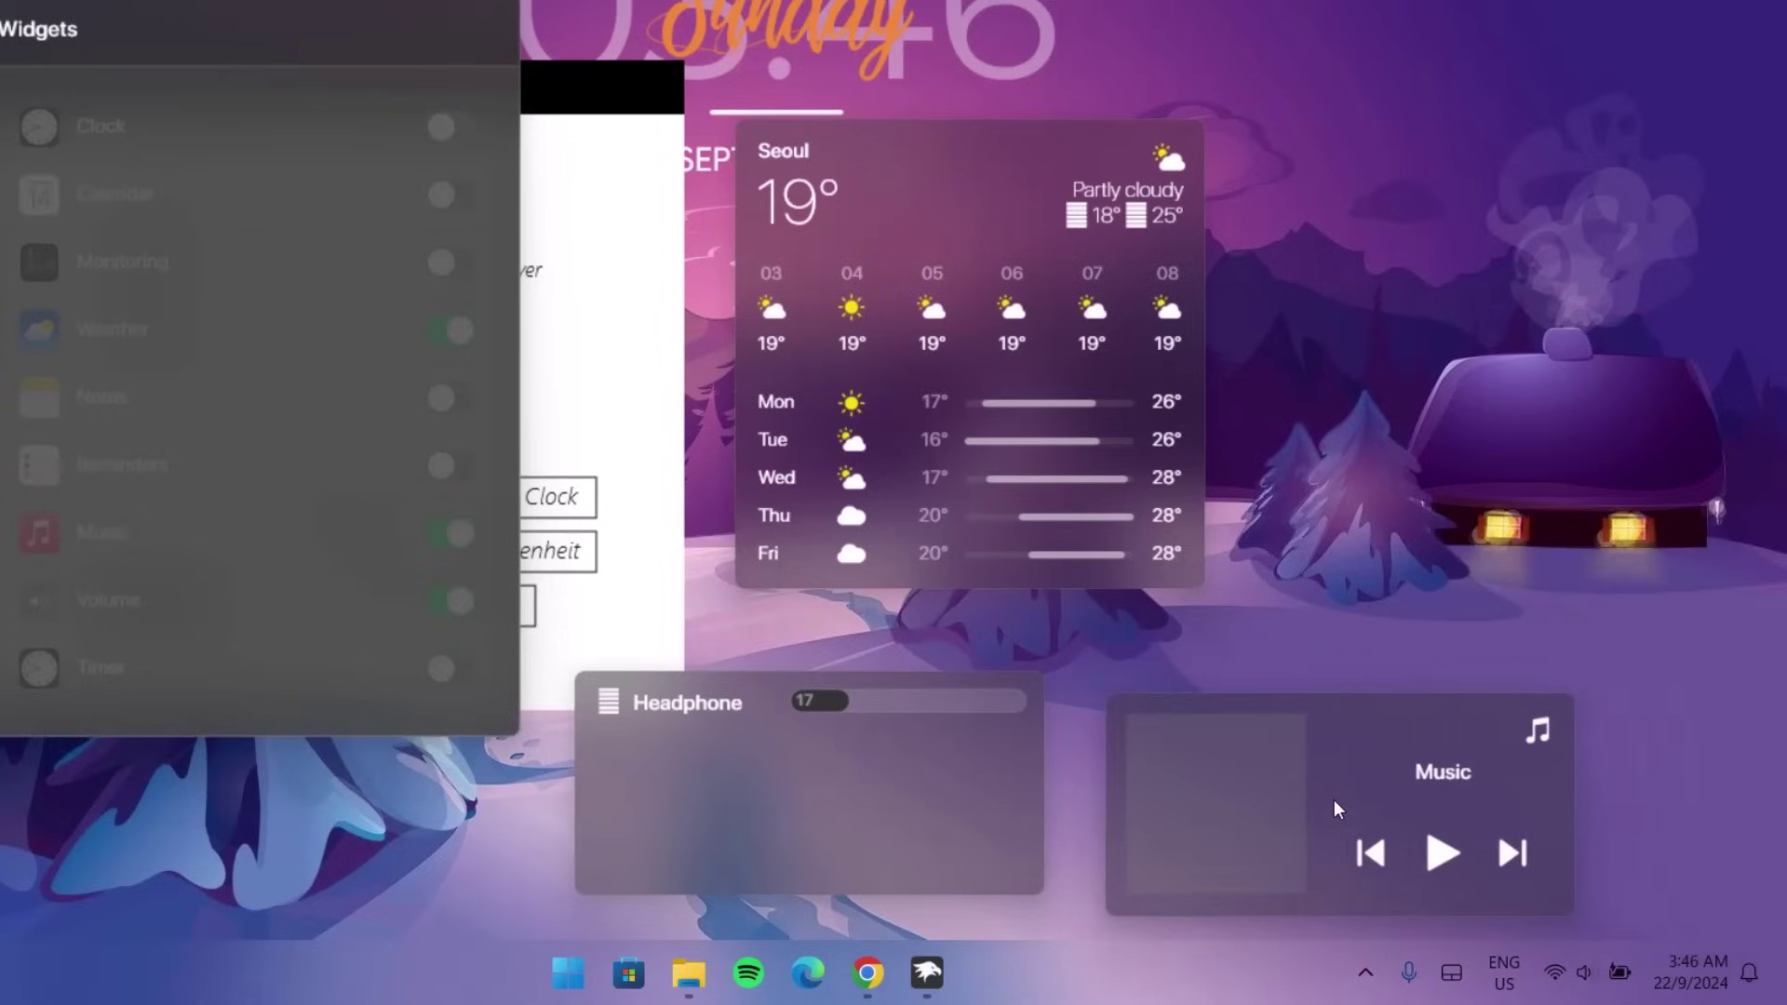
right_click(955, 179)
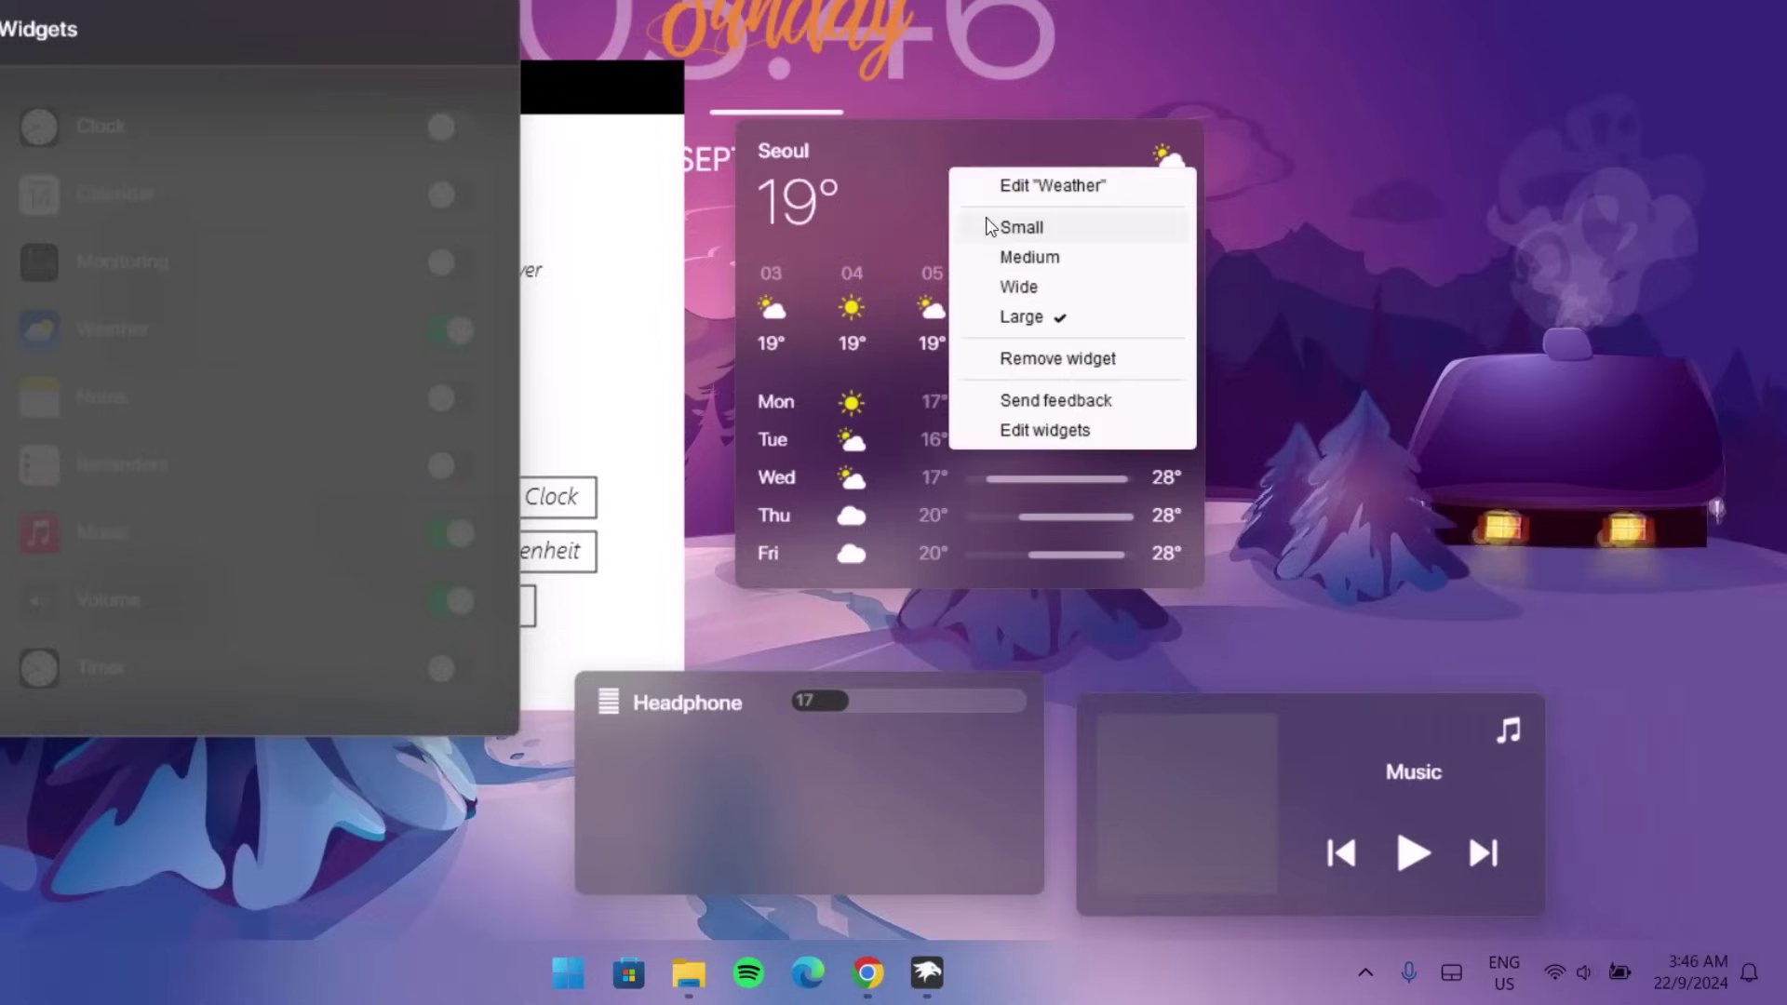
left_click(1029, 257)
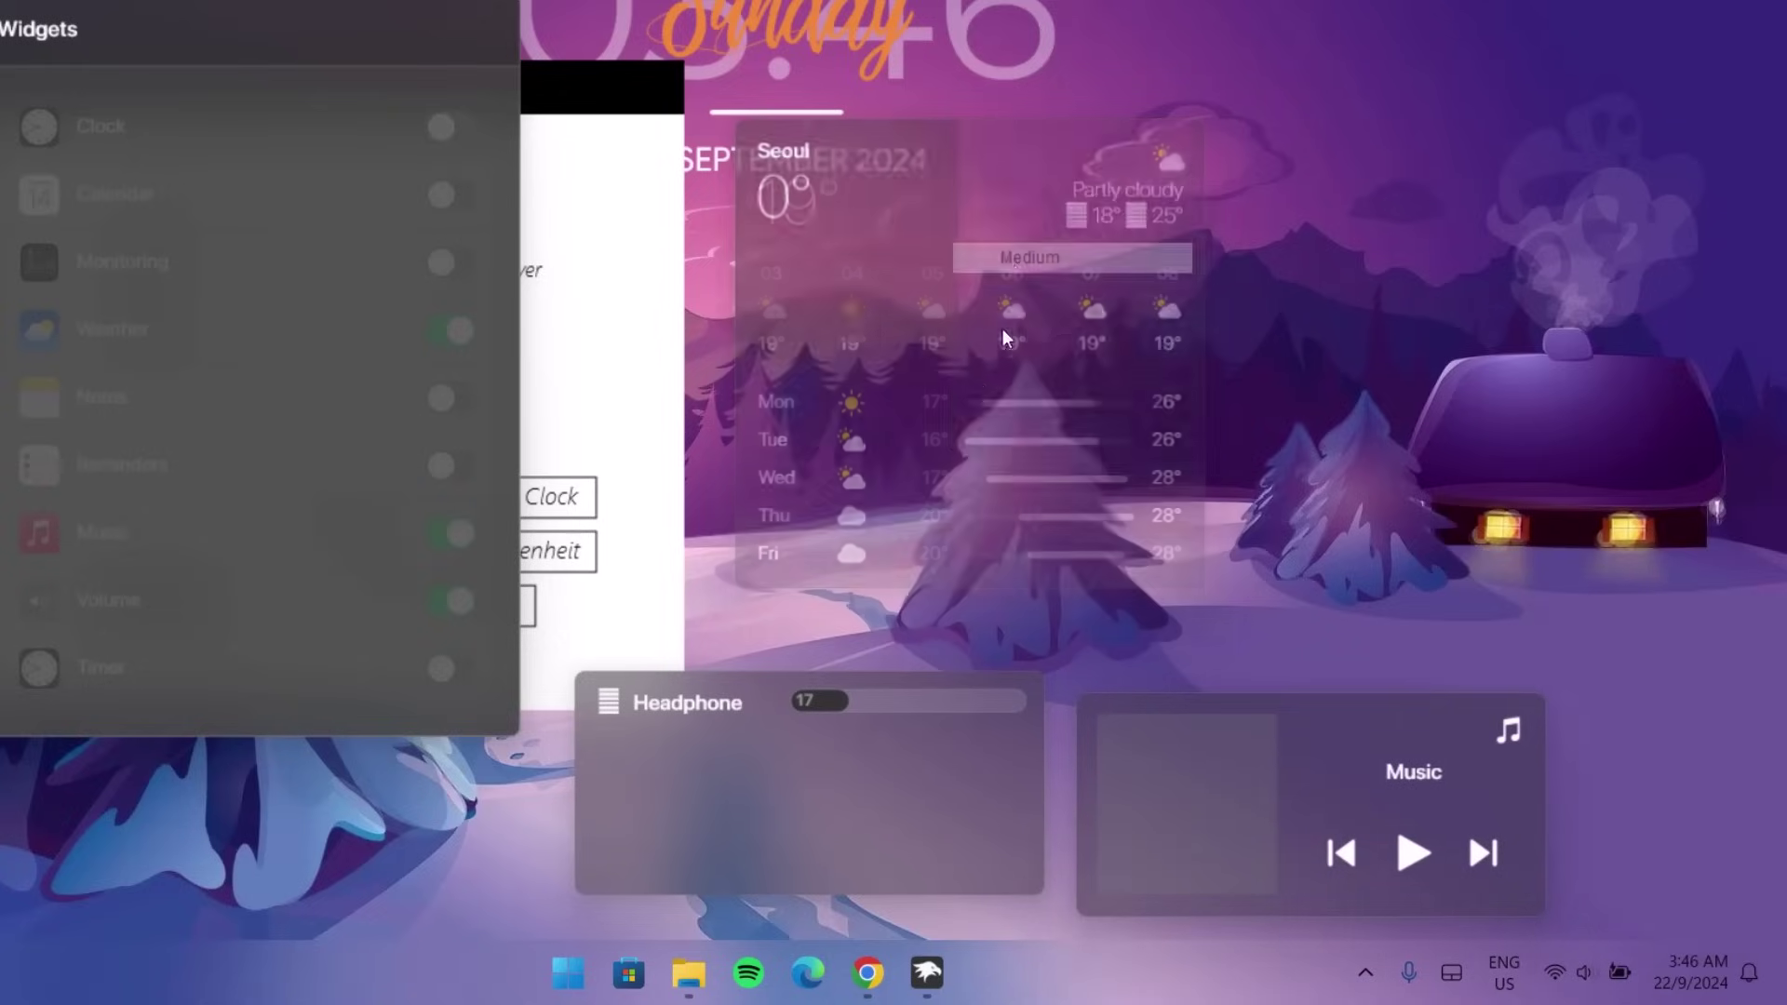
right_click(868, 780)
left_click(936, 592)
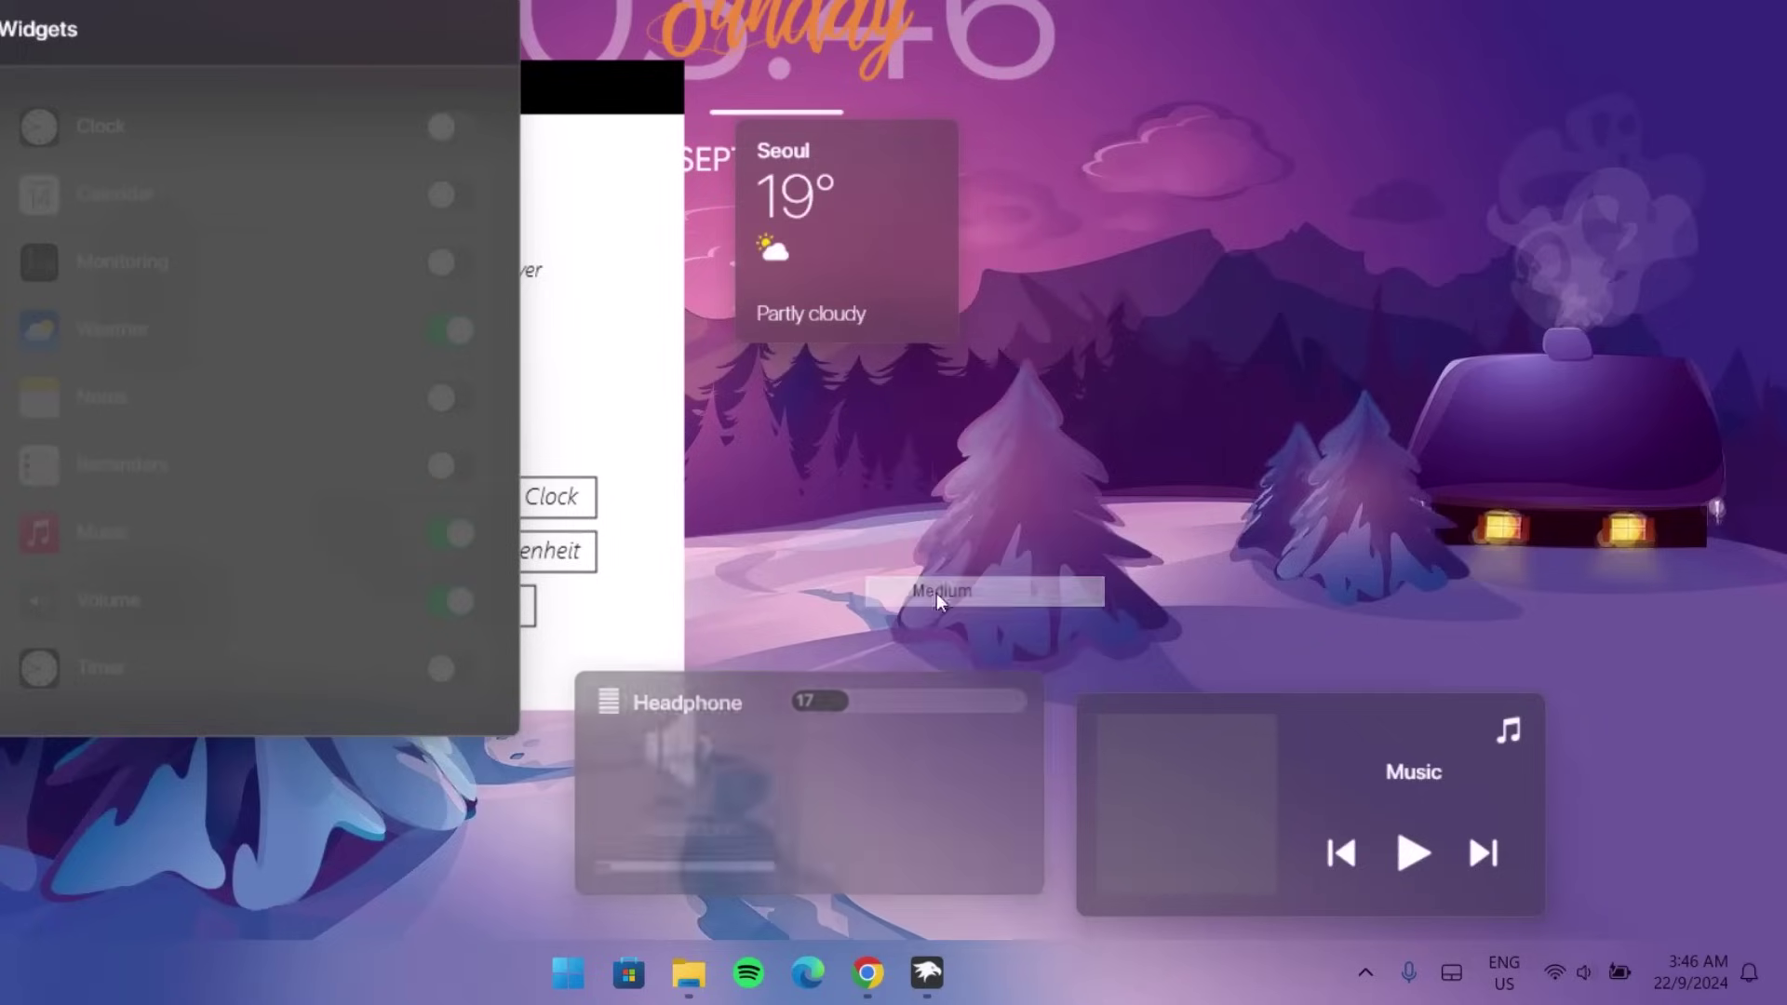
left_click_drag(722, 798, 1698, 801)
left_click_drag(930, 237, 1021, 788)
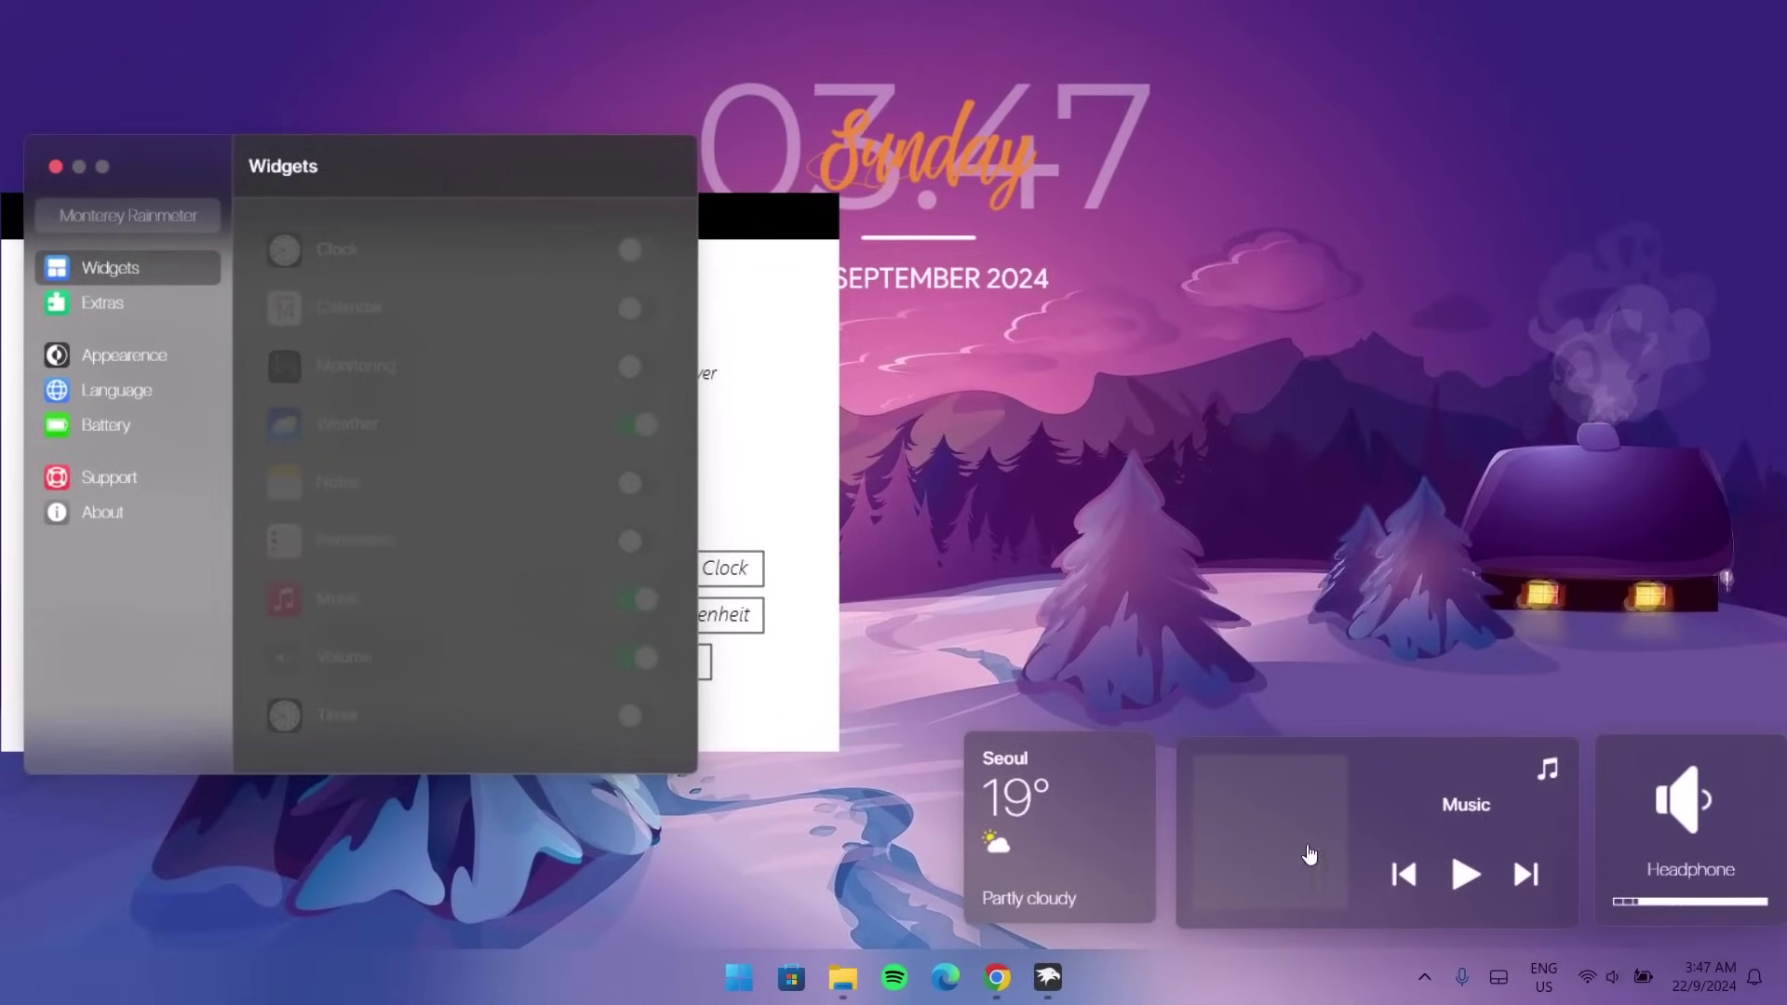
Set the Monterey Appearance widget size to 55 and widget padding to 5
left_click(131, 355)
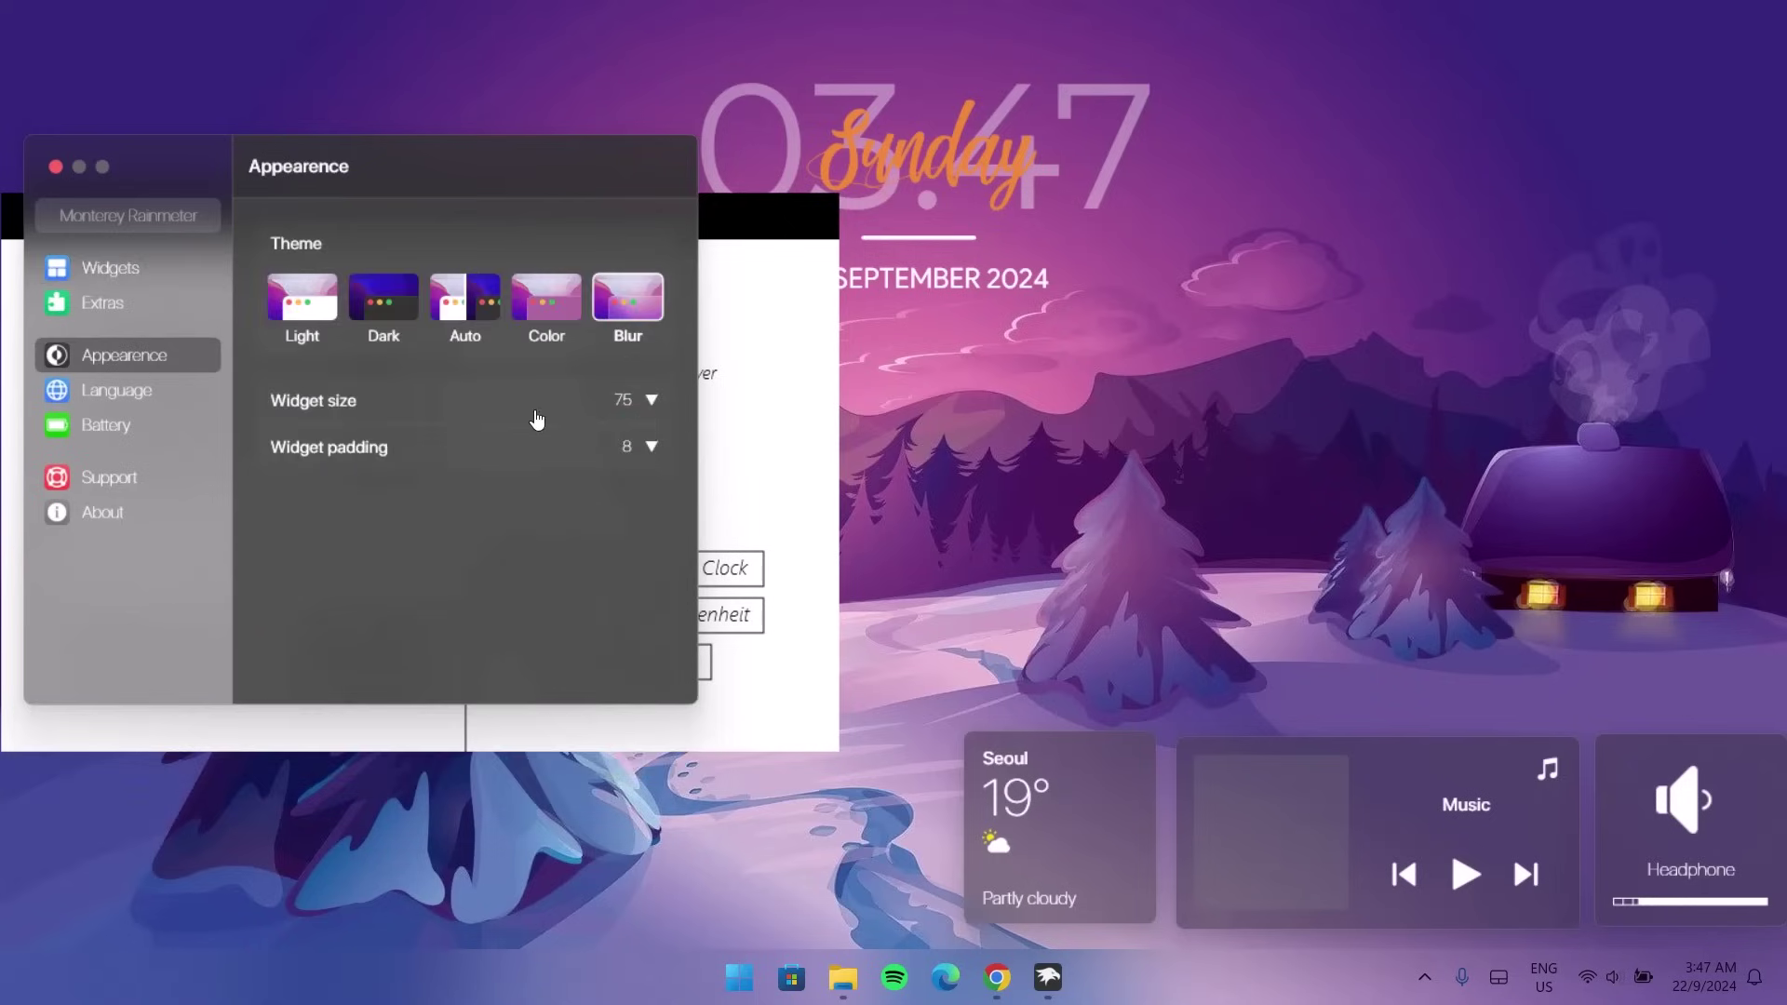
left_click(639, 396)
type("55")
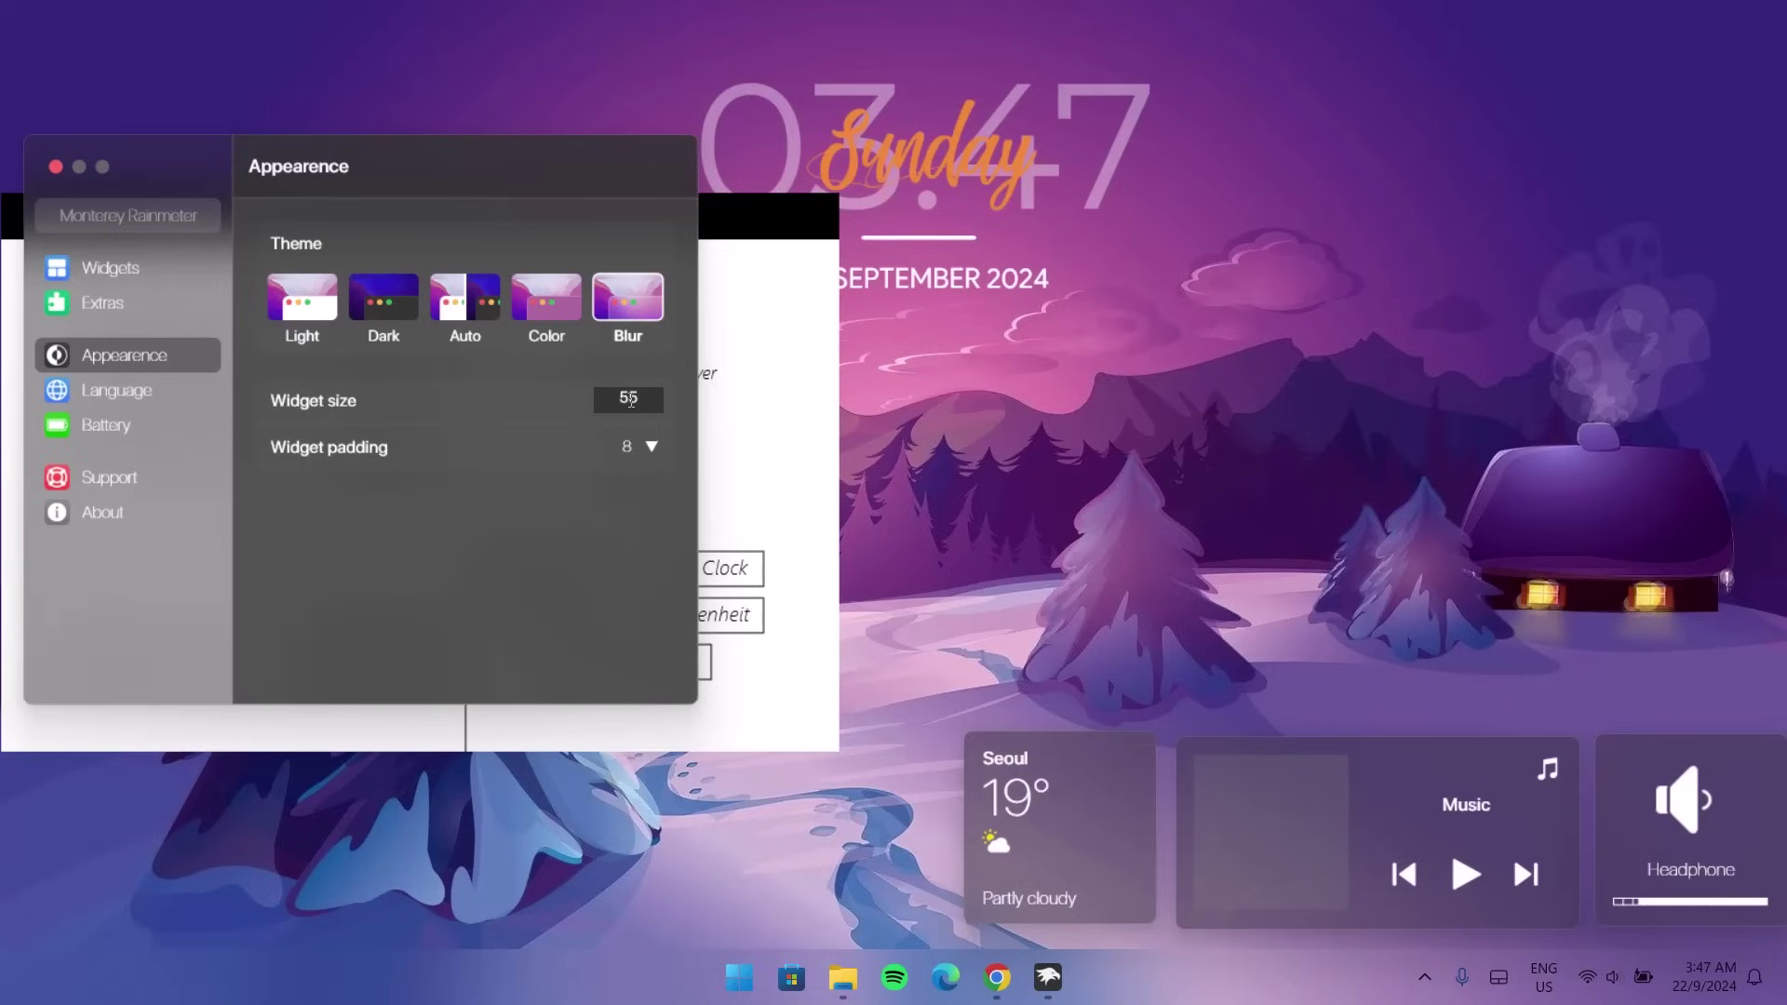
key("Return")
left_click(628, 447)
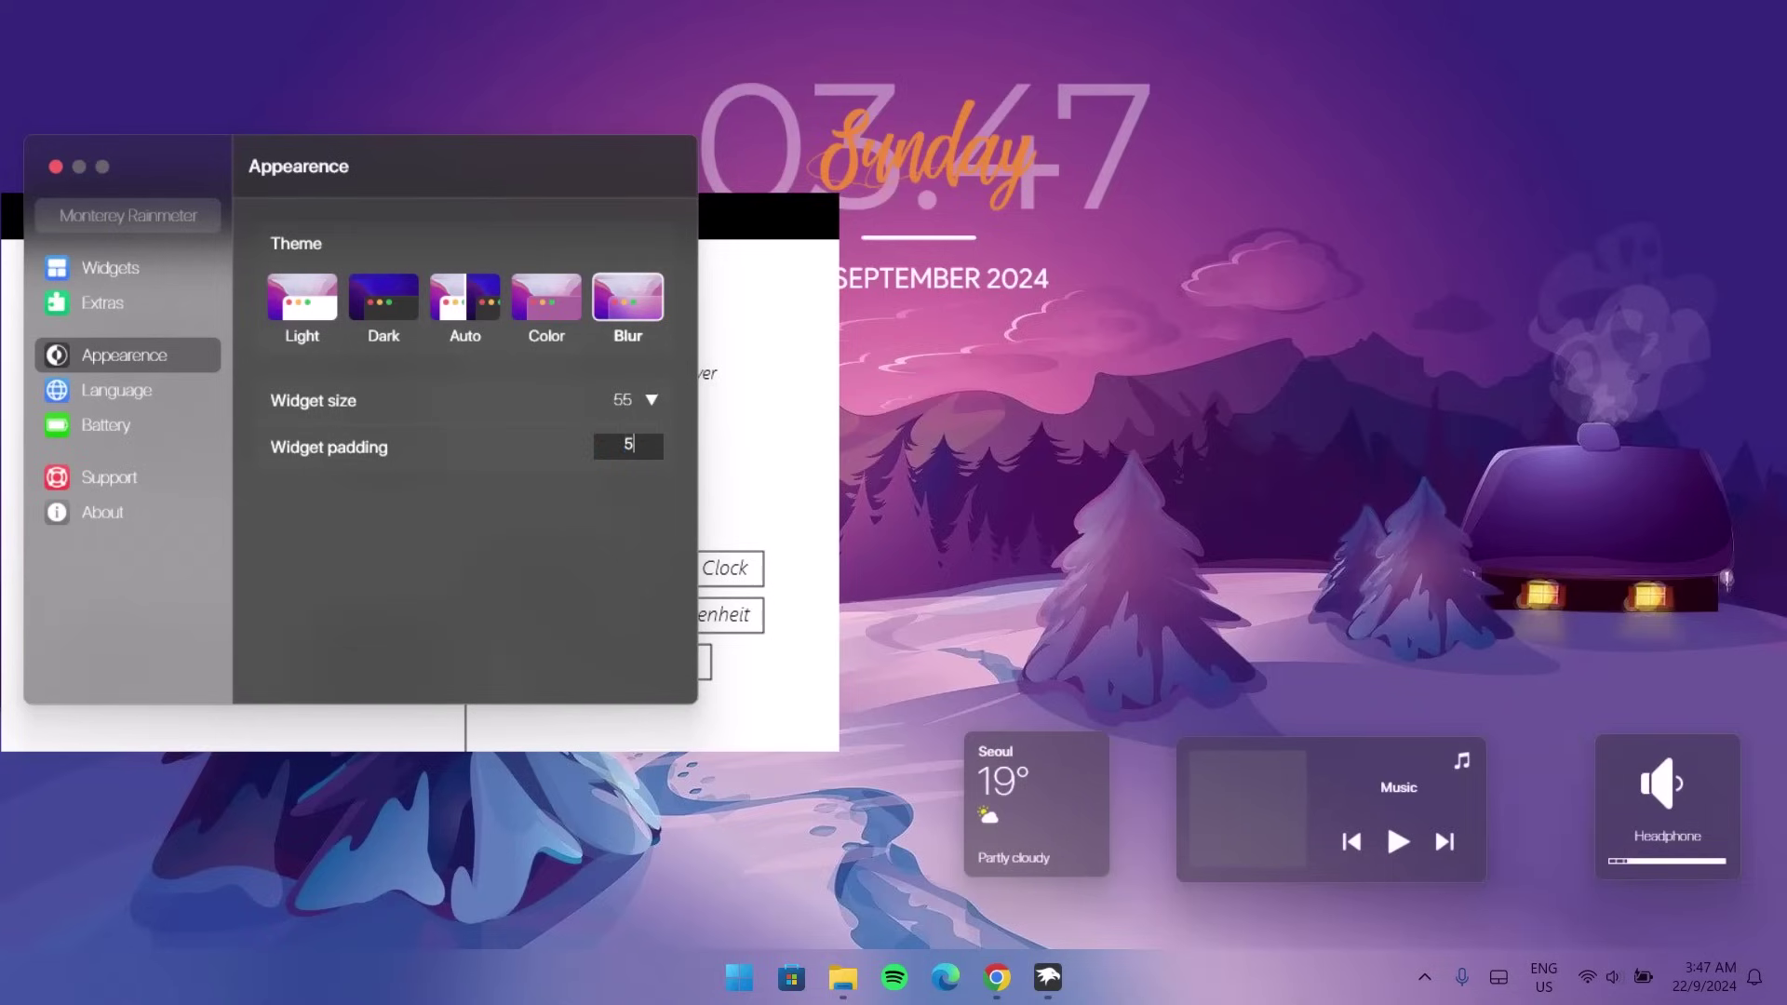
type("5")
key("Return")
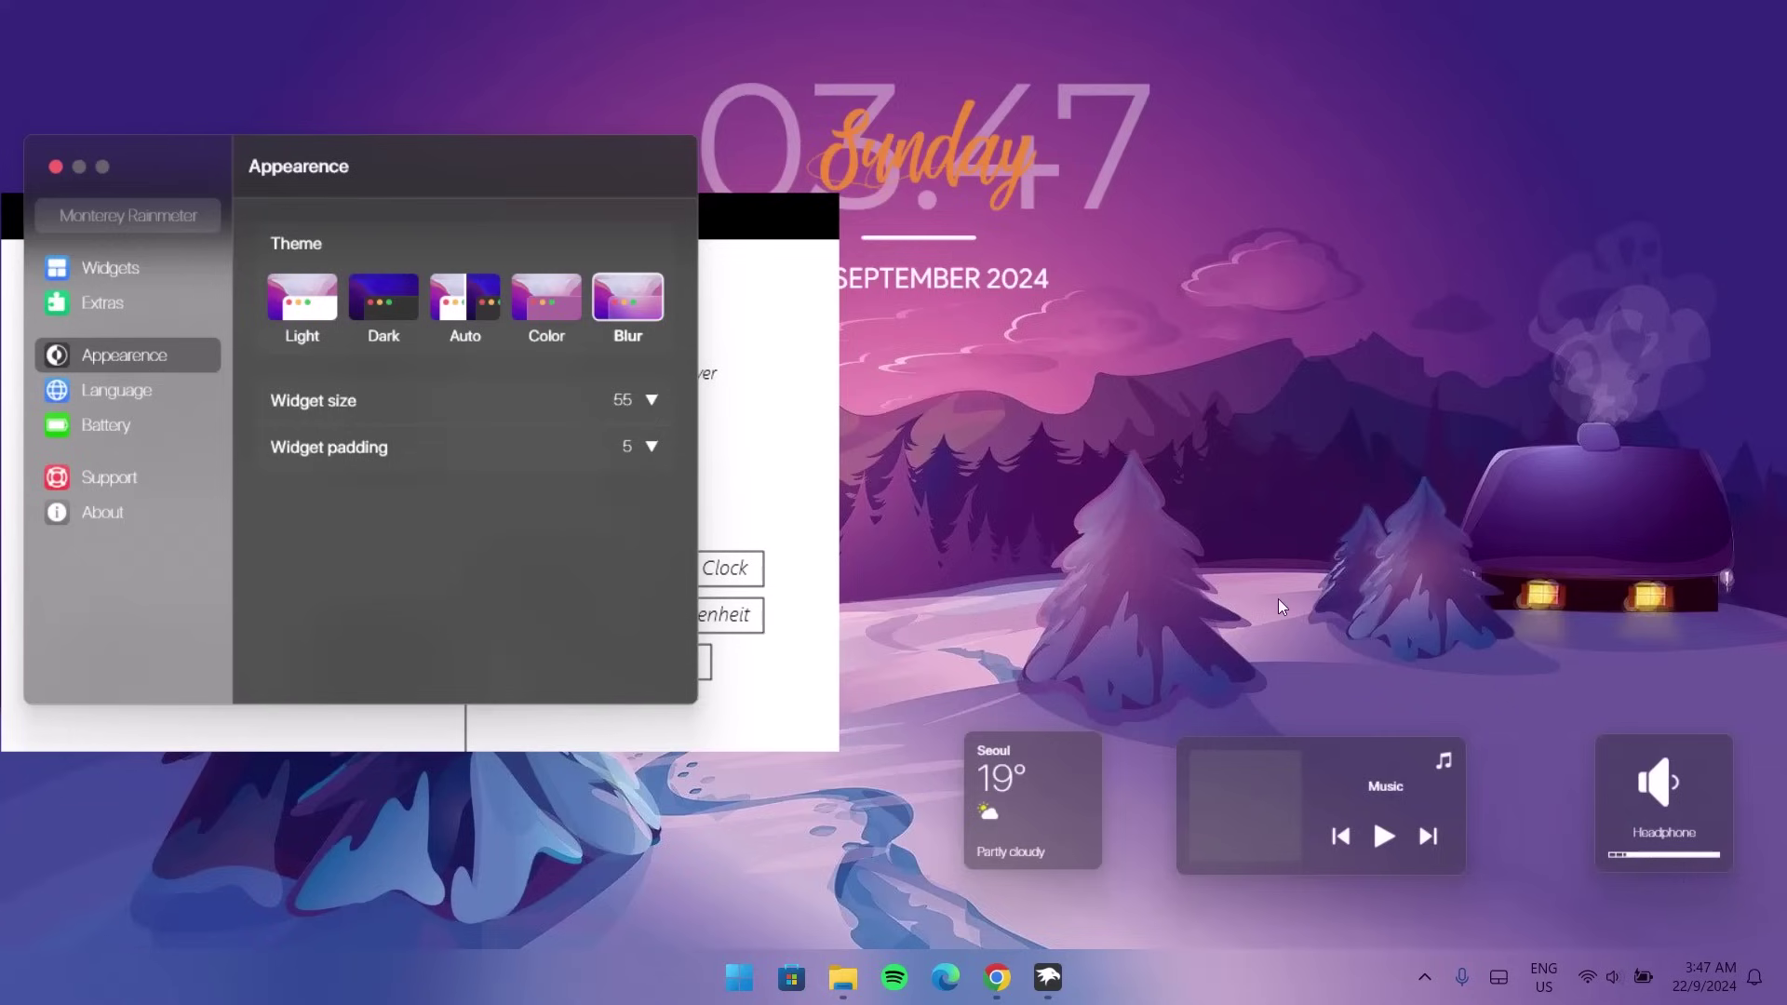
Regroup the Headphone, Music and Weather widgets in the bottom-right corner
left_click_drag(1633, 771, 1676, 825)
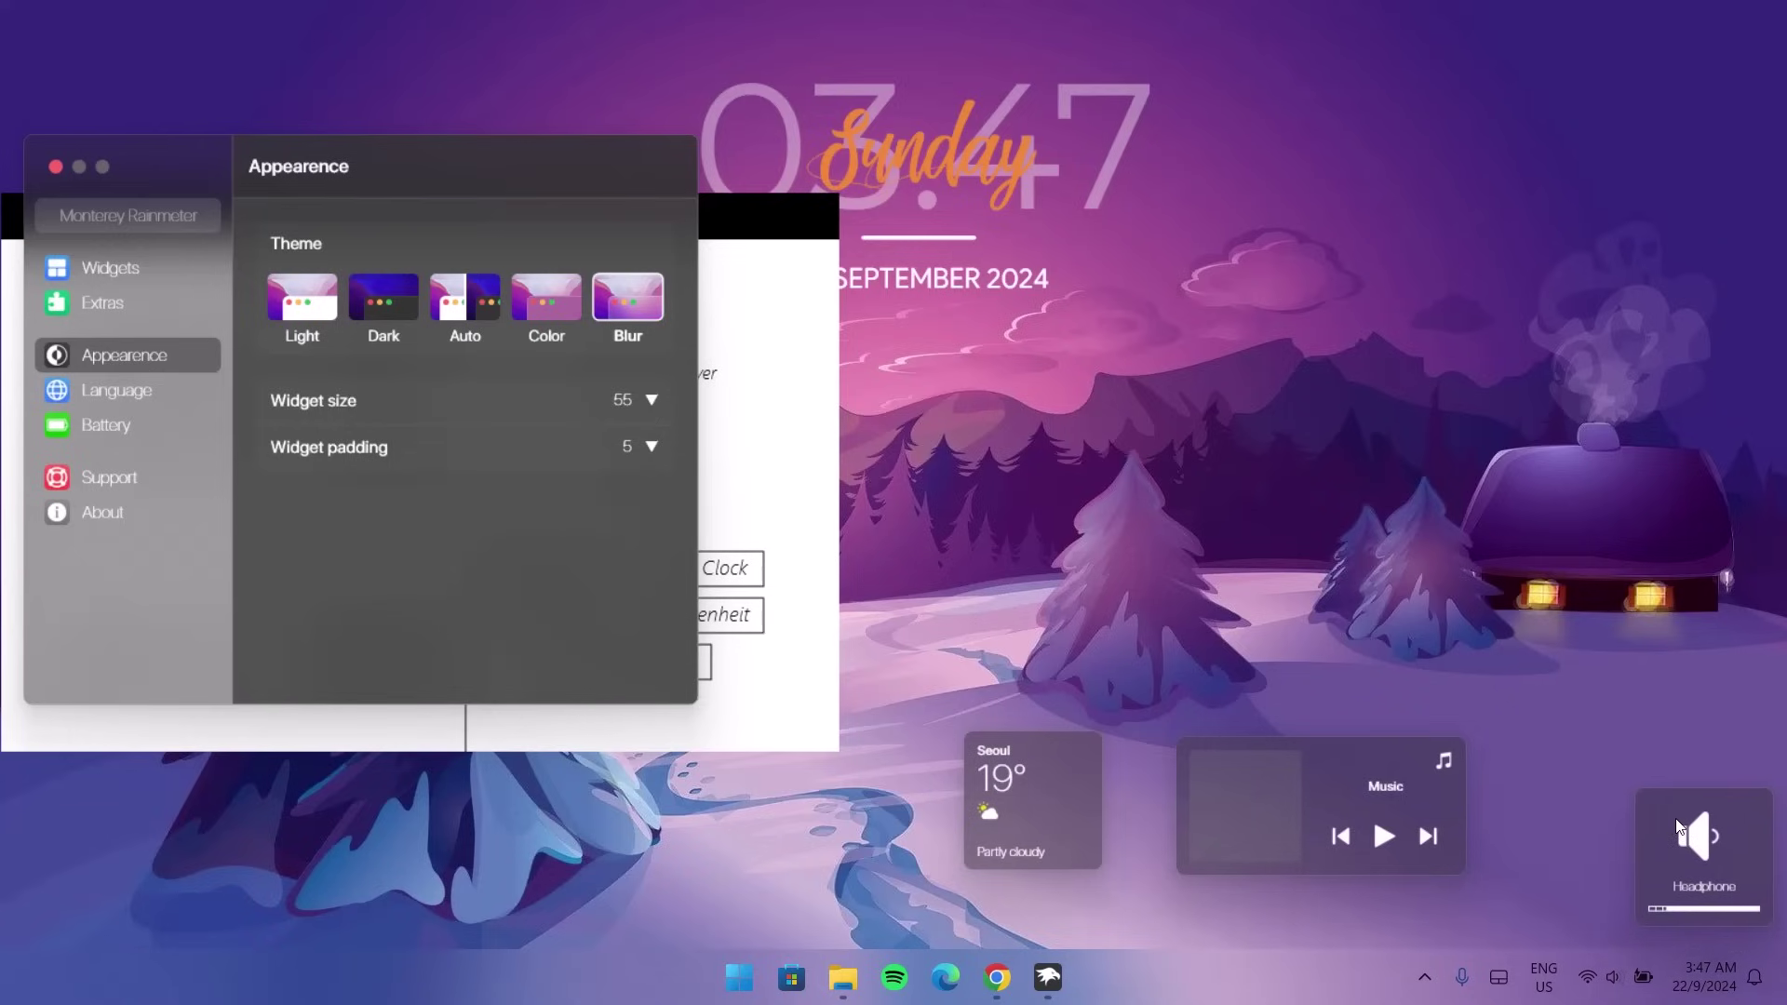
left_click_drag(1322, 771, 1476, 809)
left_click_drag(1019, 763, 1236, 824)
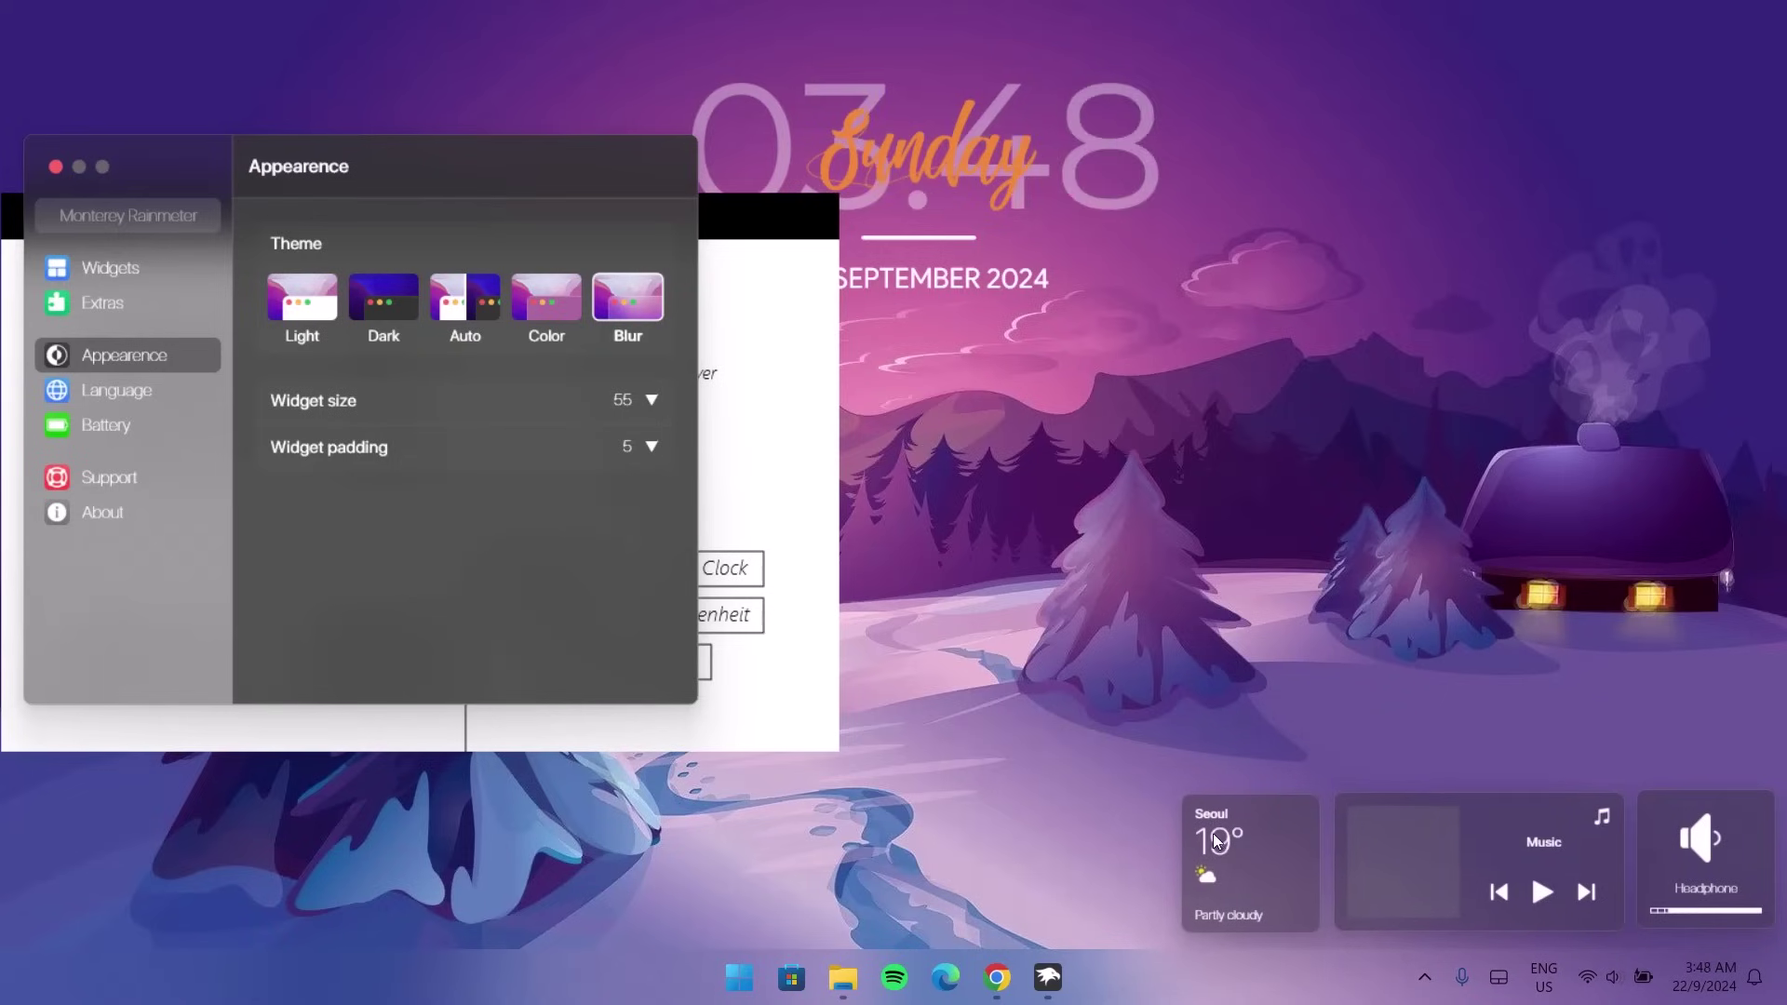
Replace Seoul with New York as the Monterey weather widget's city and save
right_click(1215, 840)
left_click(1269, 601)
double_click(1399, 818)
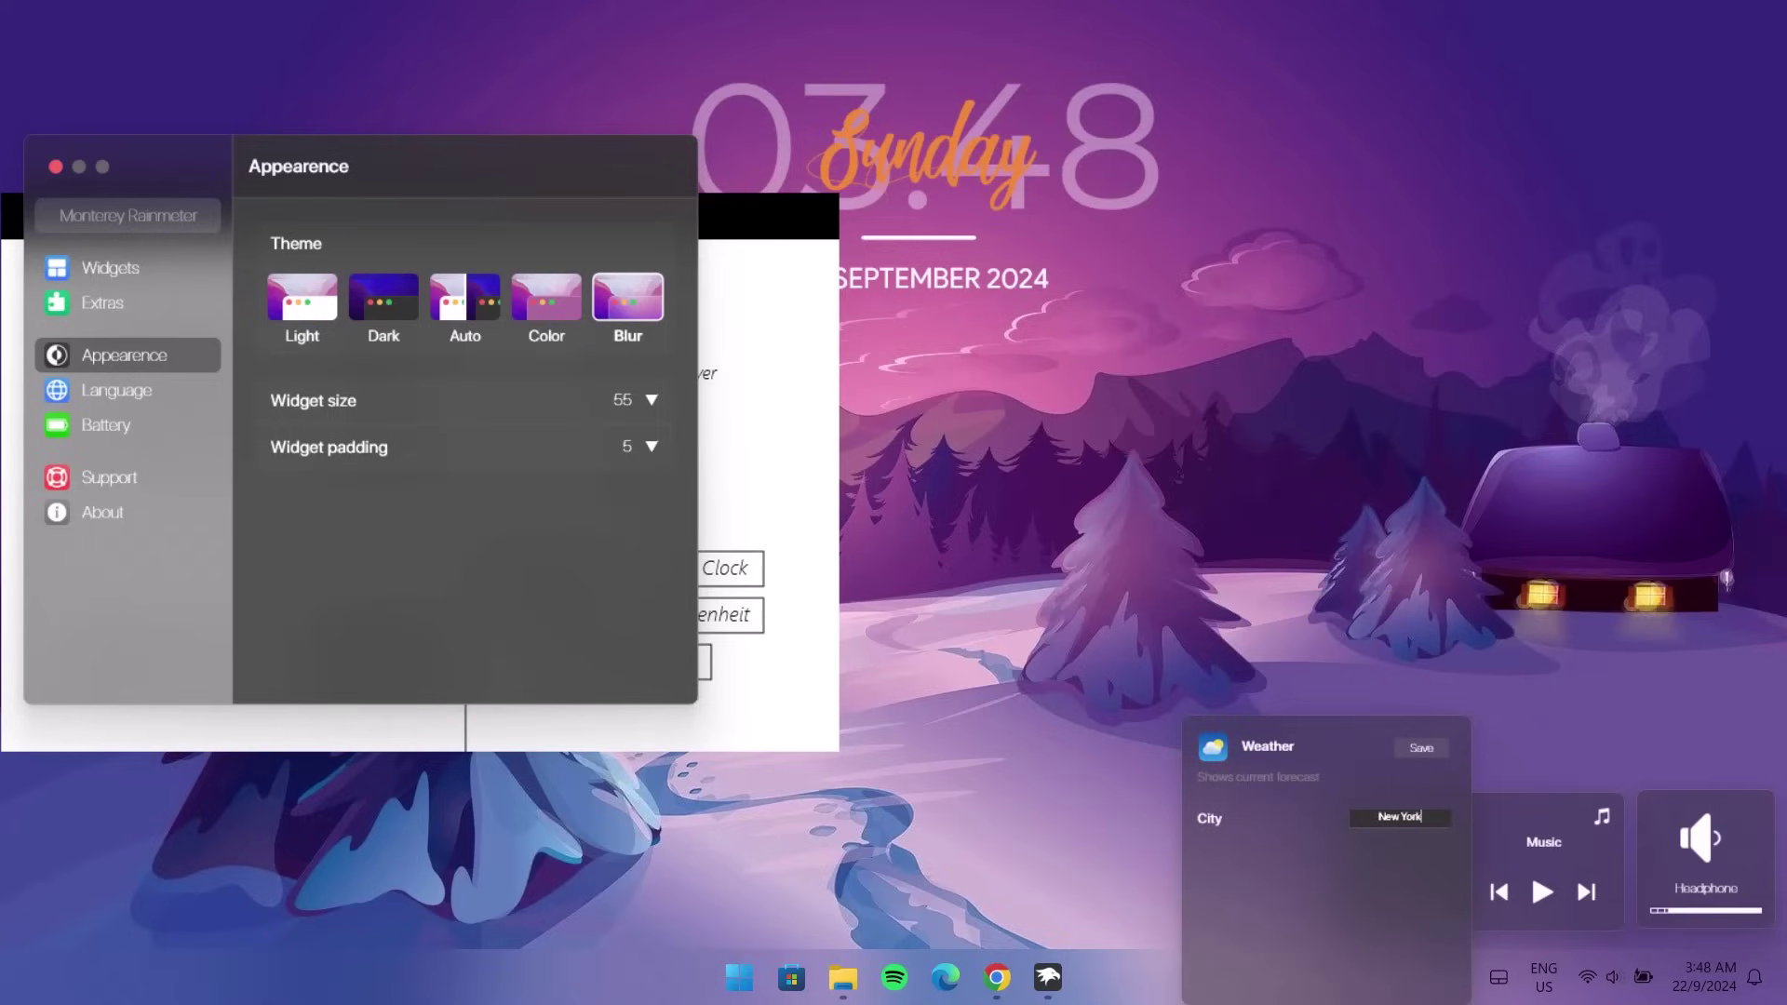
left_click(1439, 759)
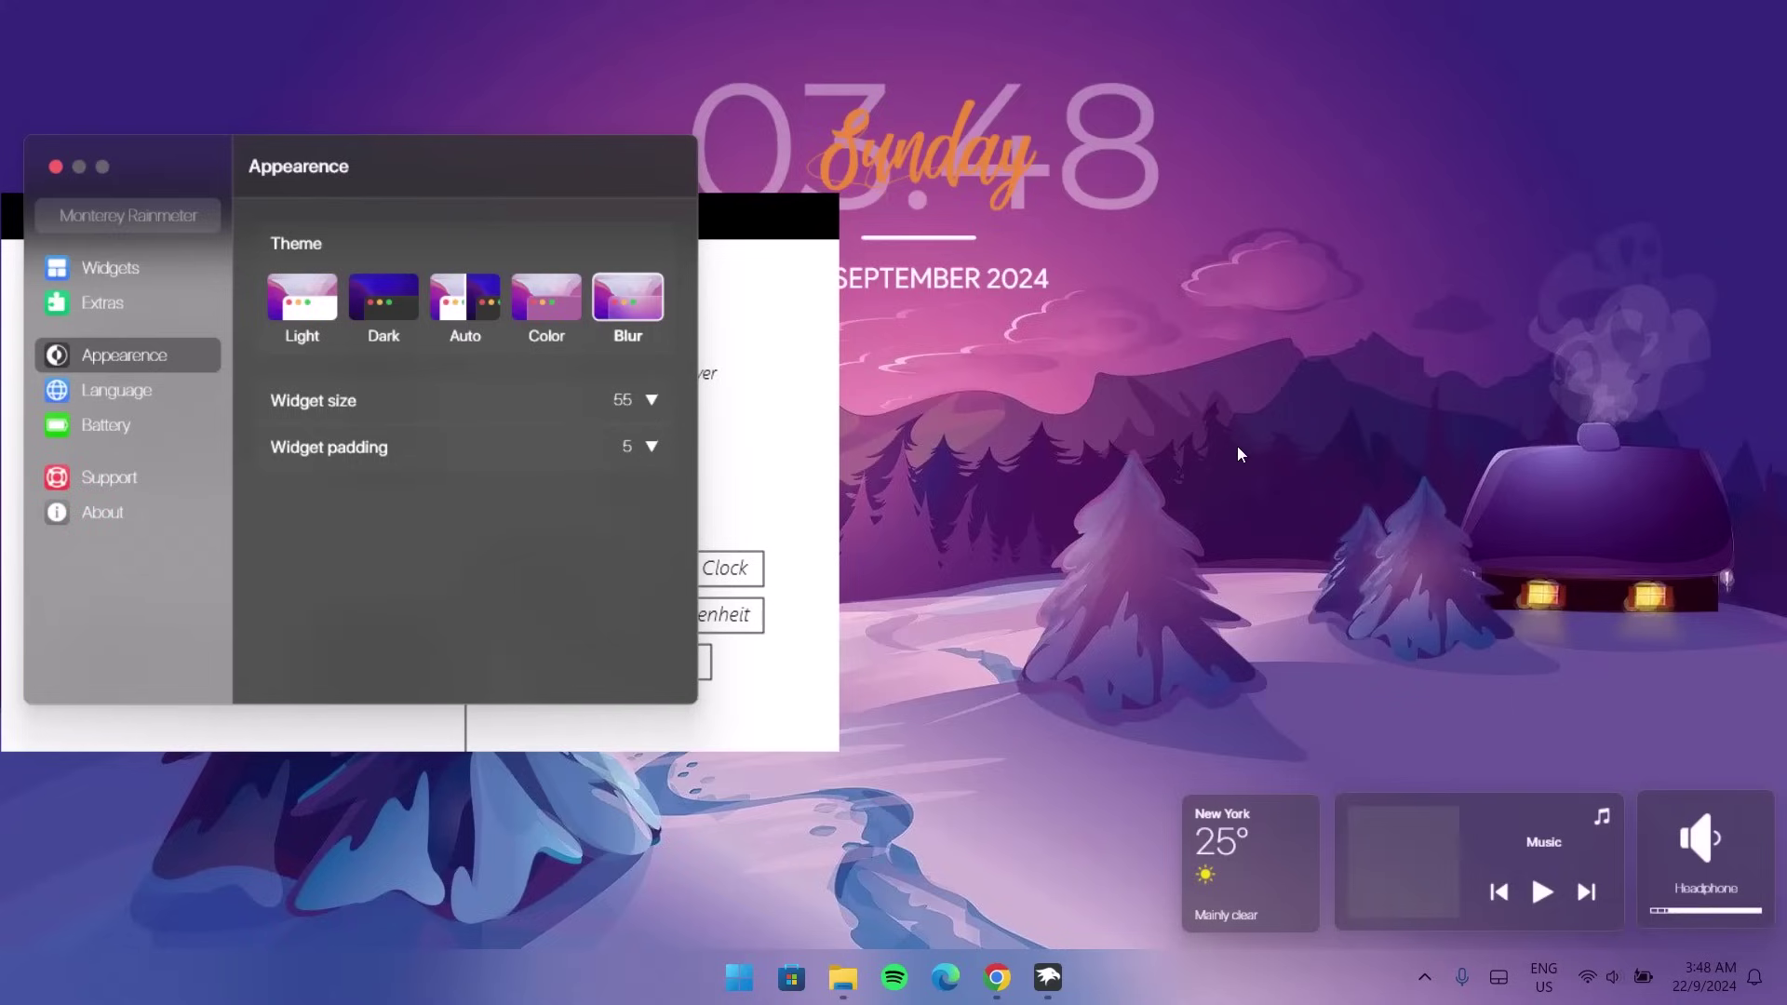
Set the Robik clock's Color 1 to blue RGB 37,10,245
left_click(56, 168)
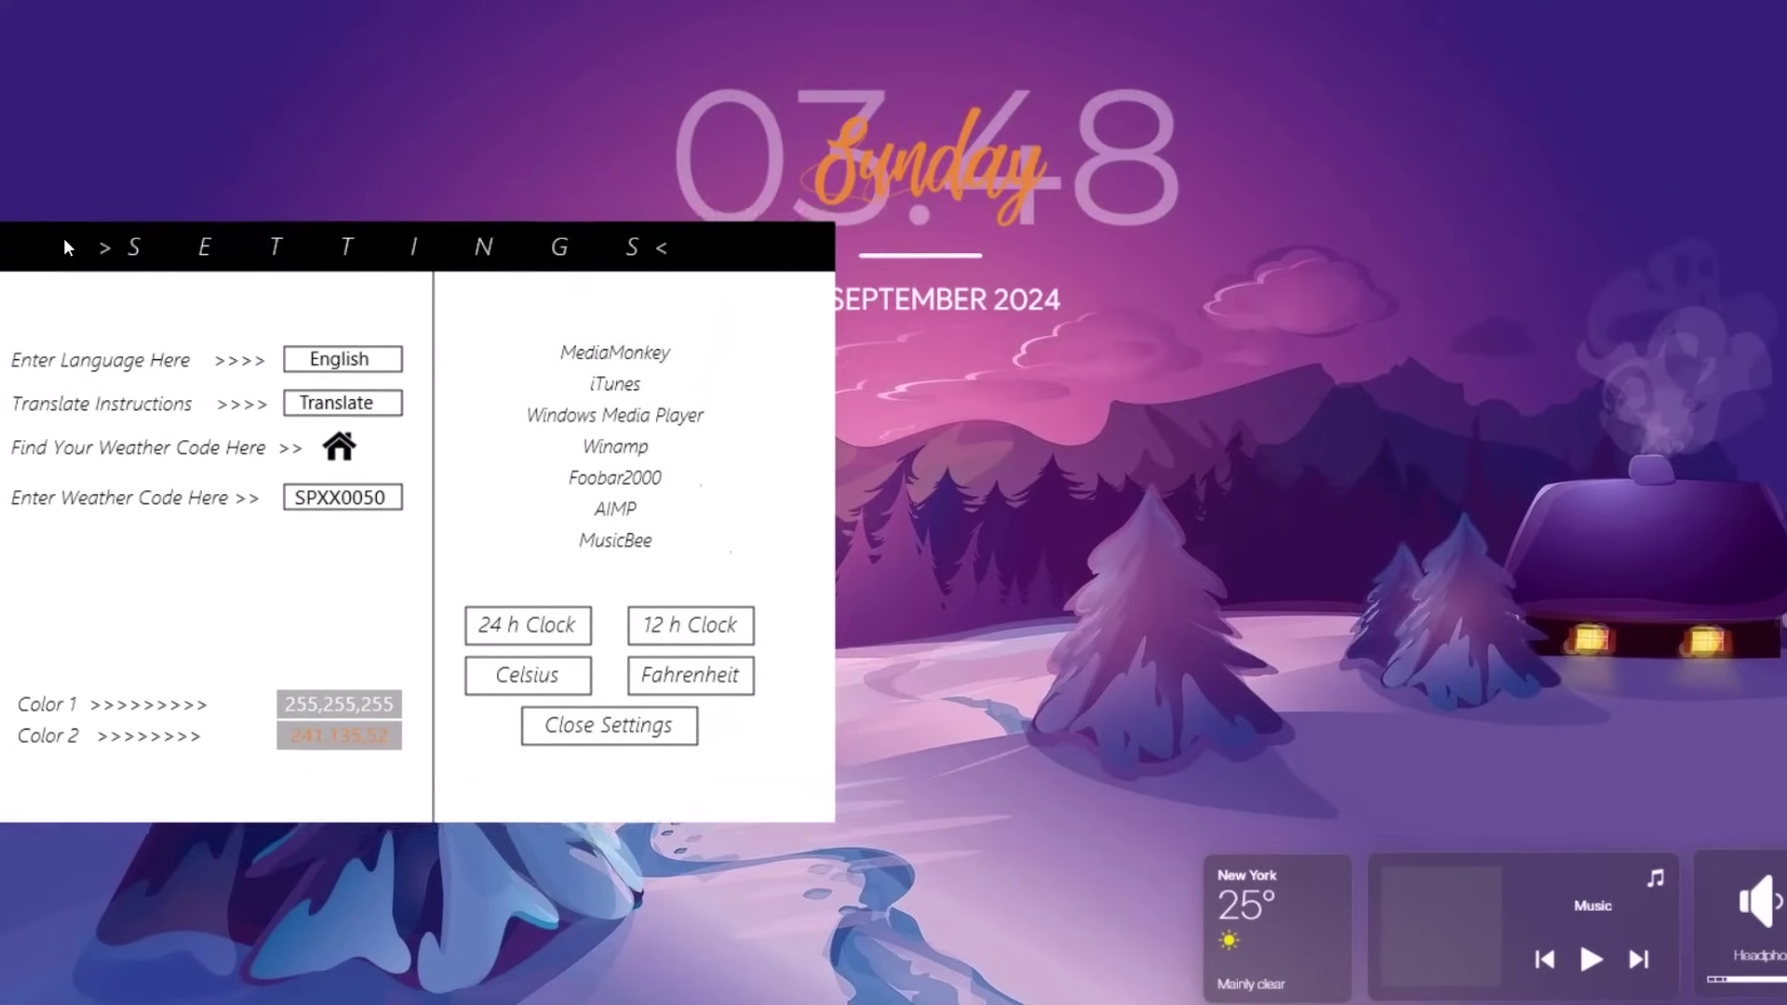
left_click_drag(63, 238, 94, 372)
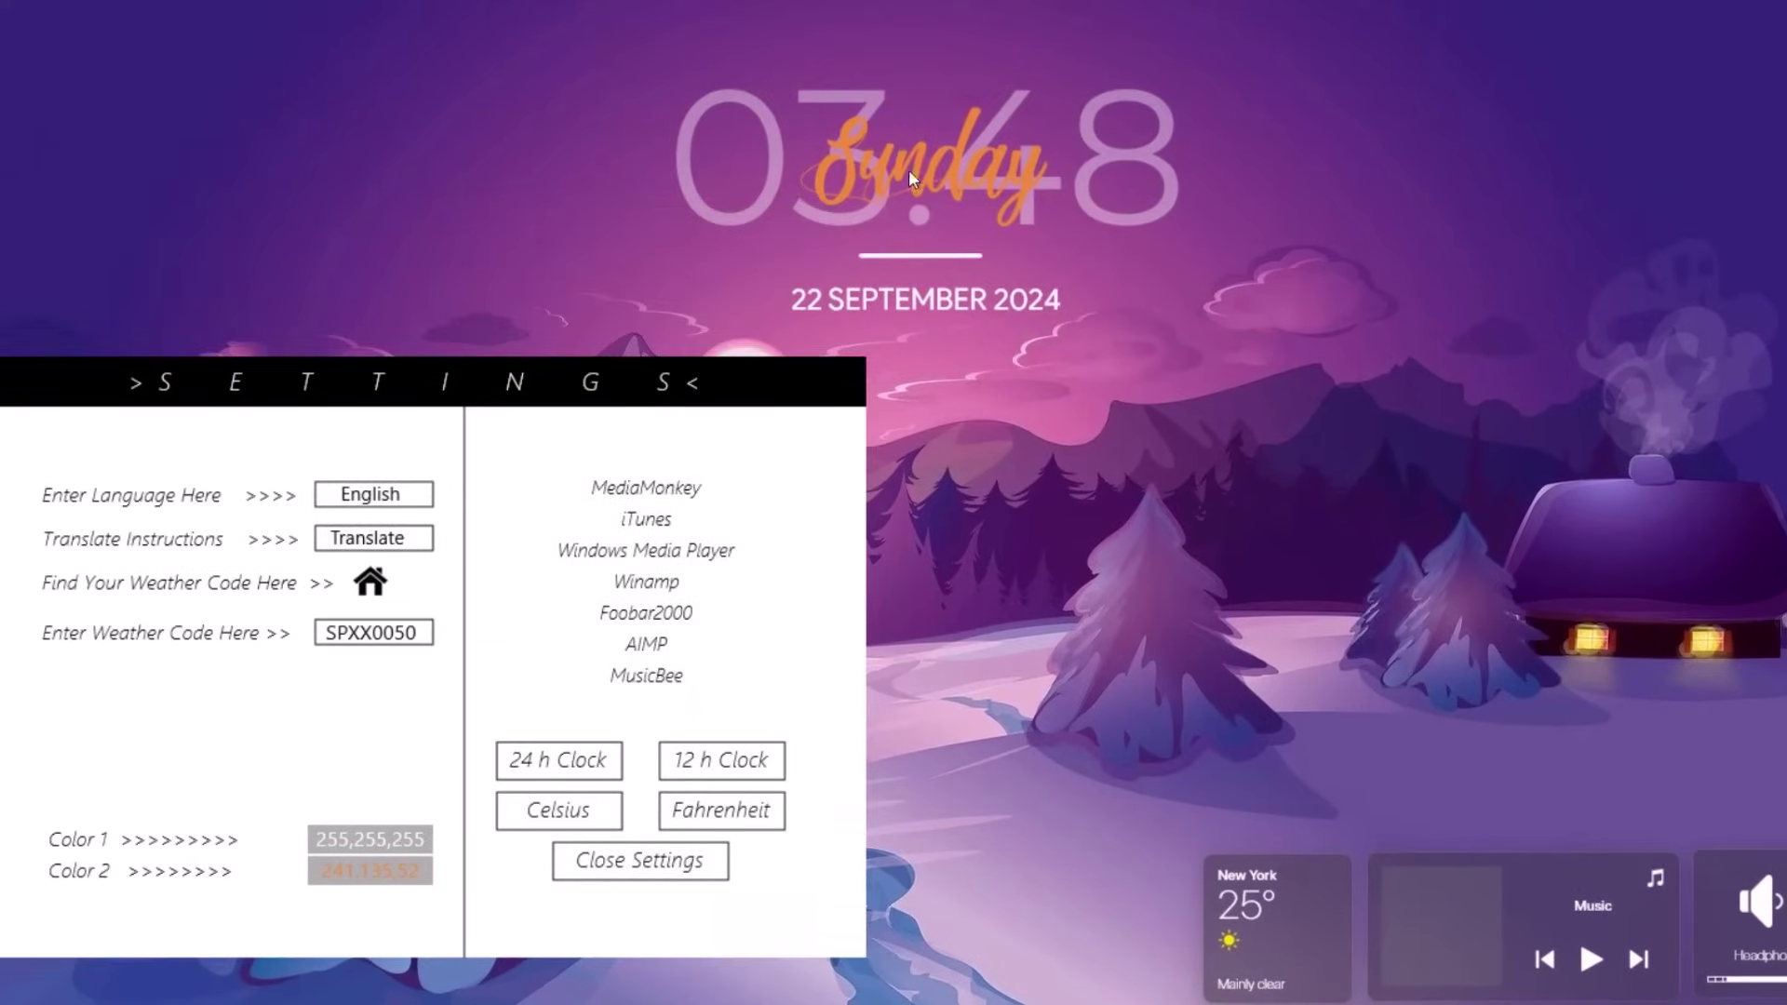
left_click_drag(72, 844, 73, 789)
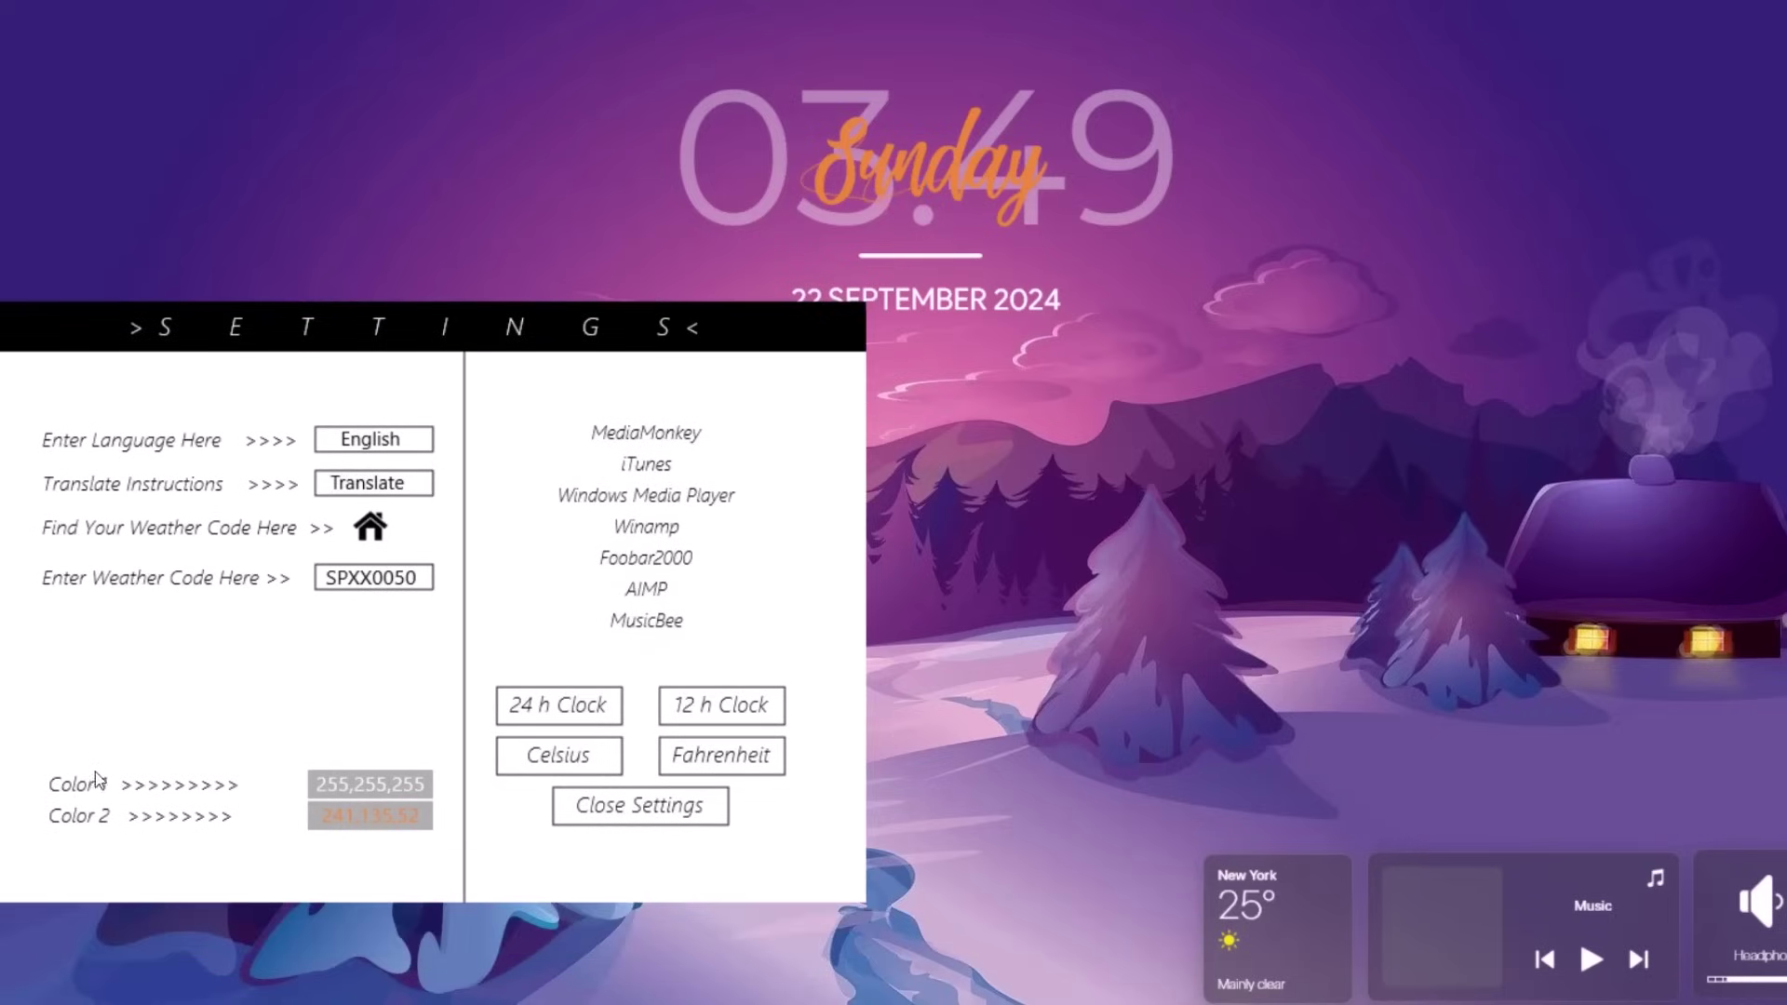
left_click(361, 792)
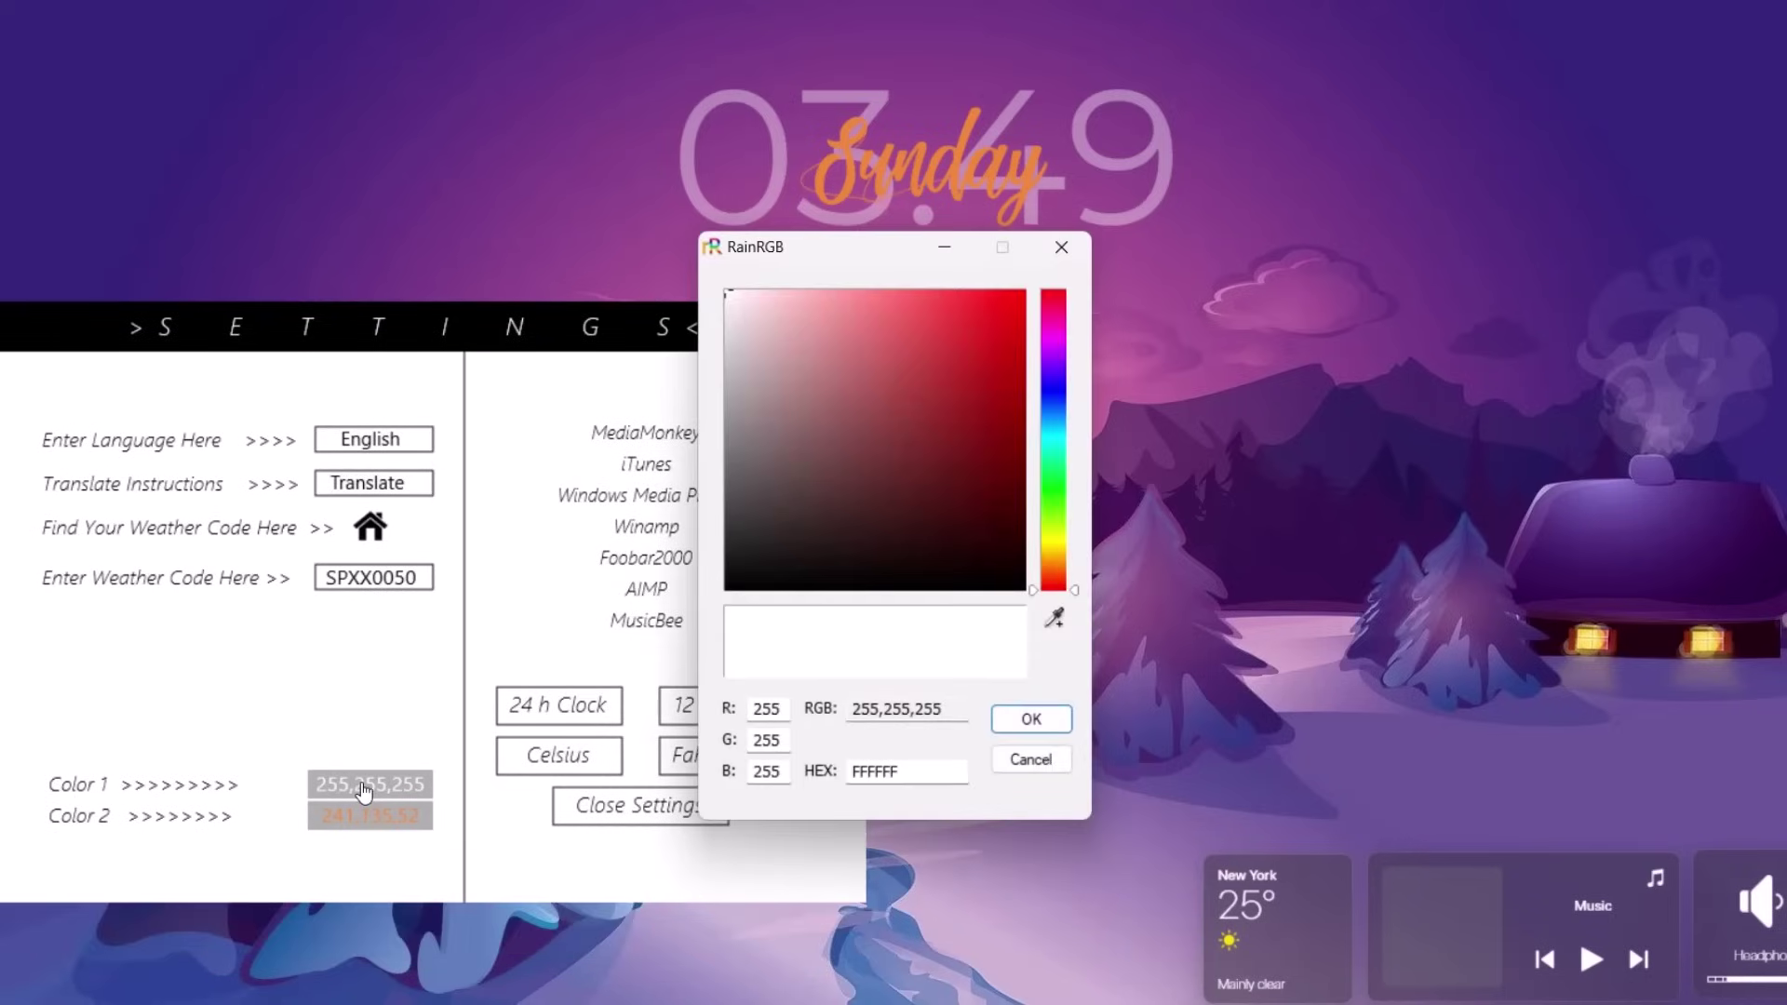
left_click_drag(787, 710, 698, 720)
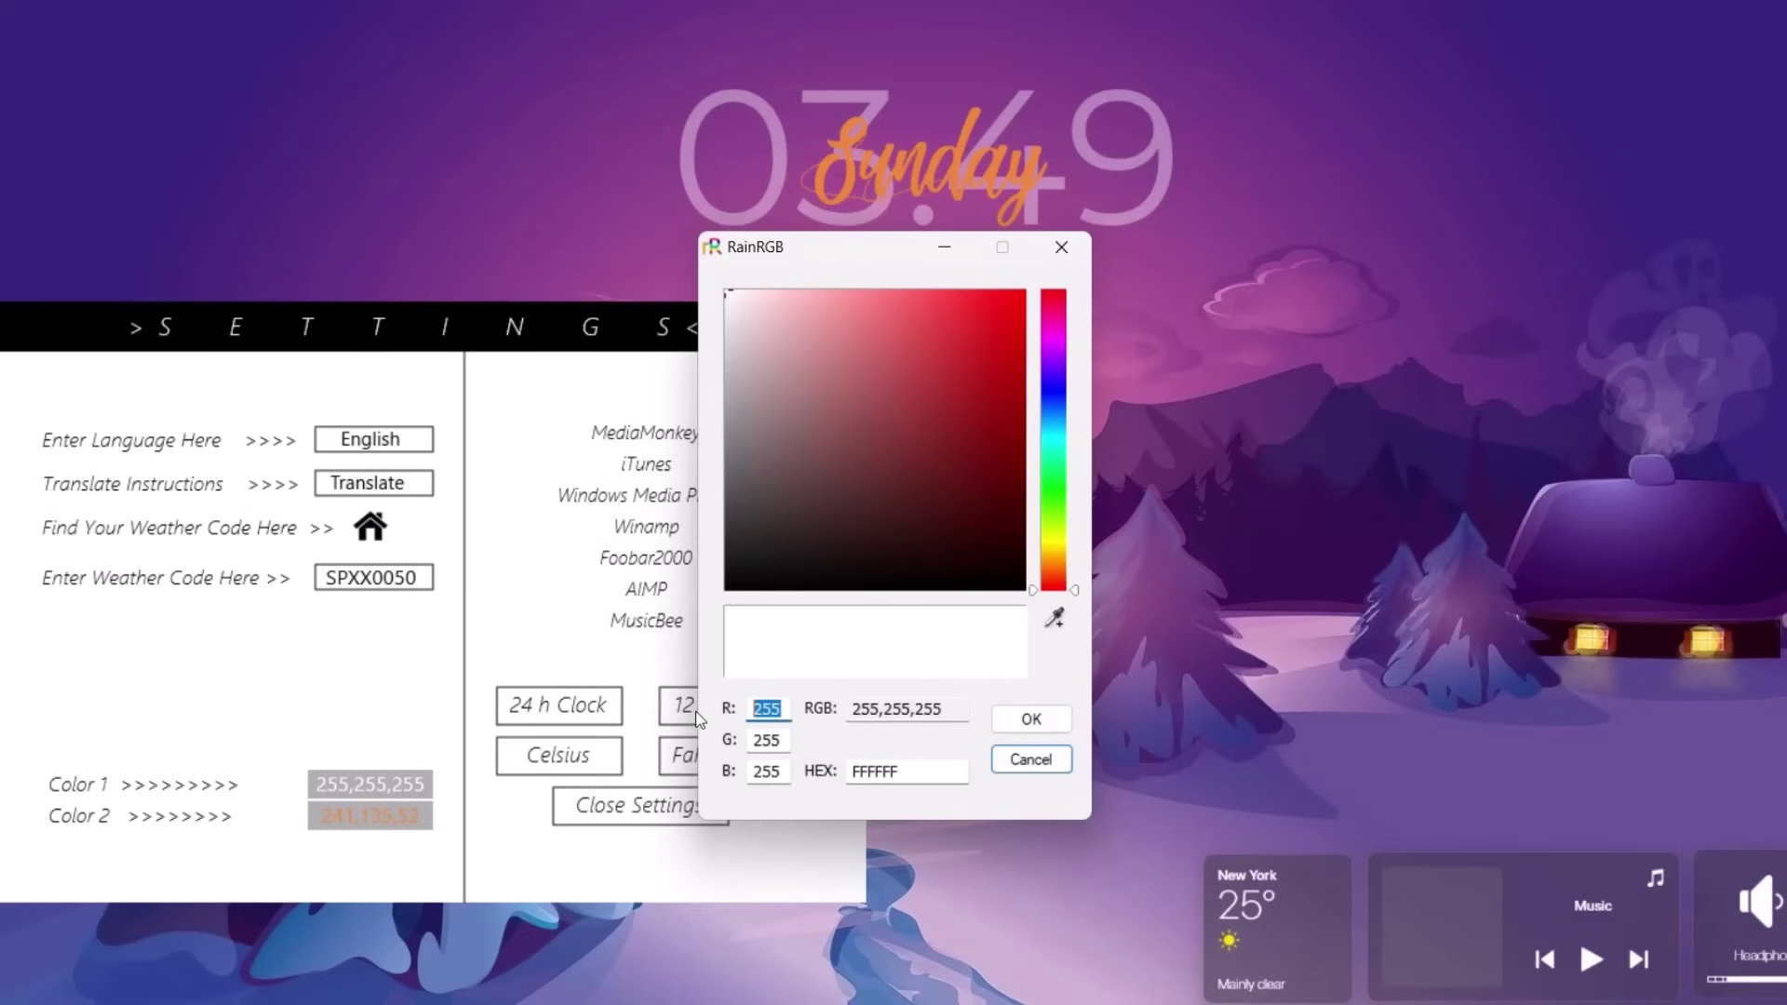
type("37")
double_click(760, 740)
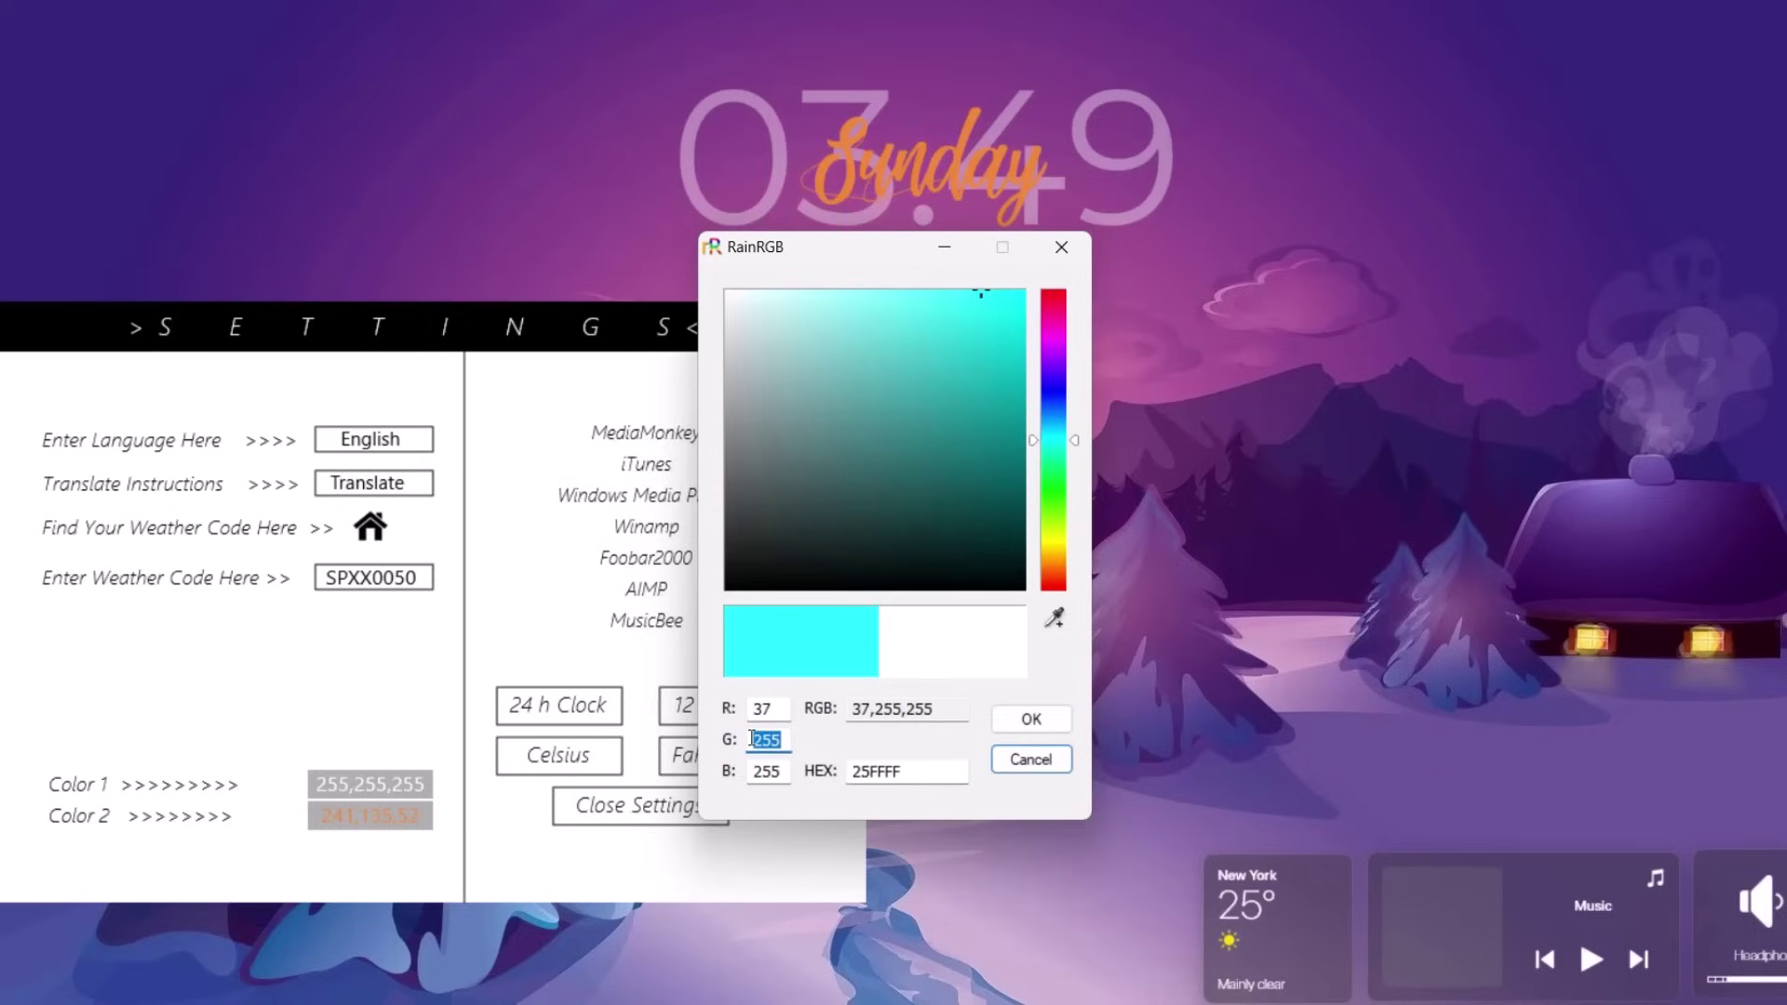
type("10")
double_click(763, 769)
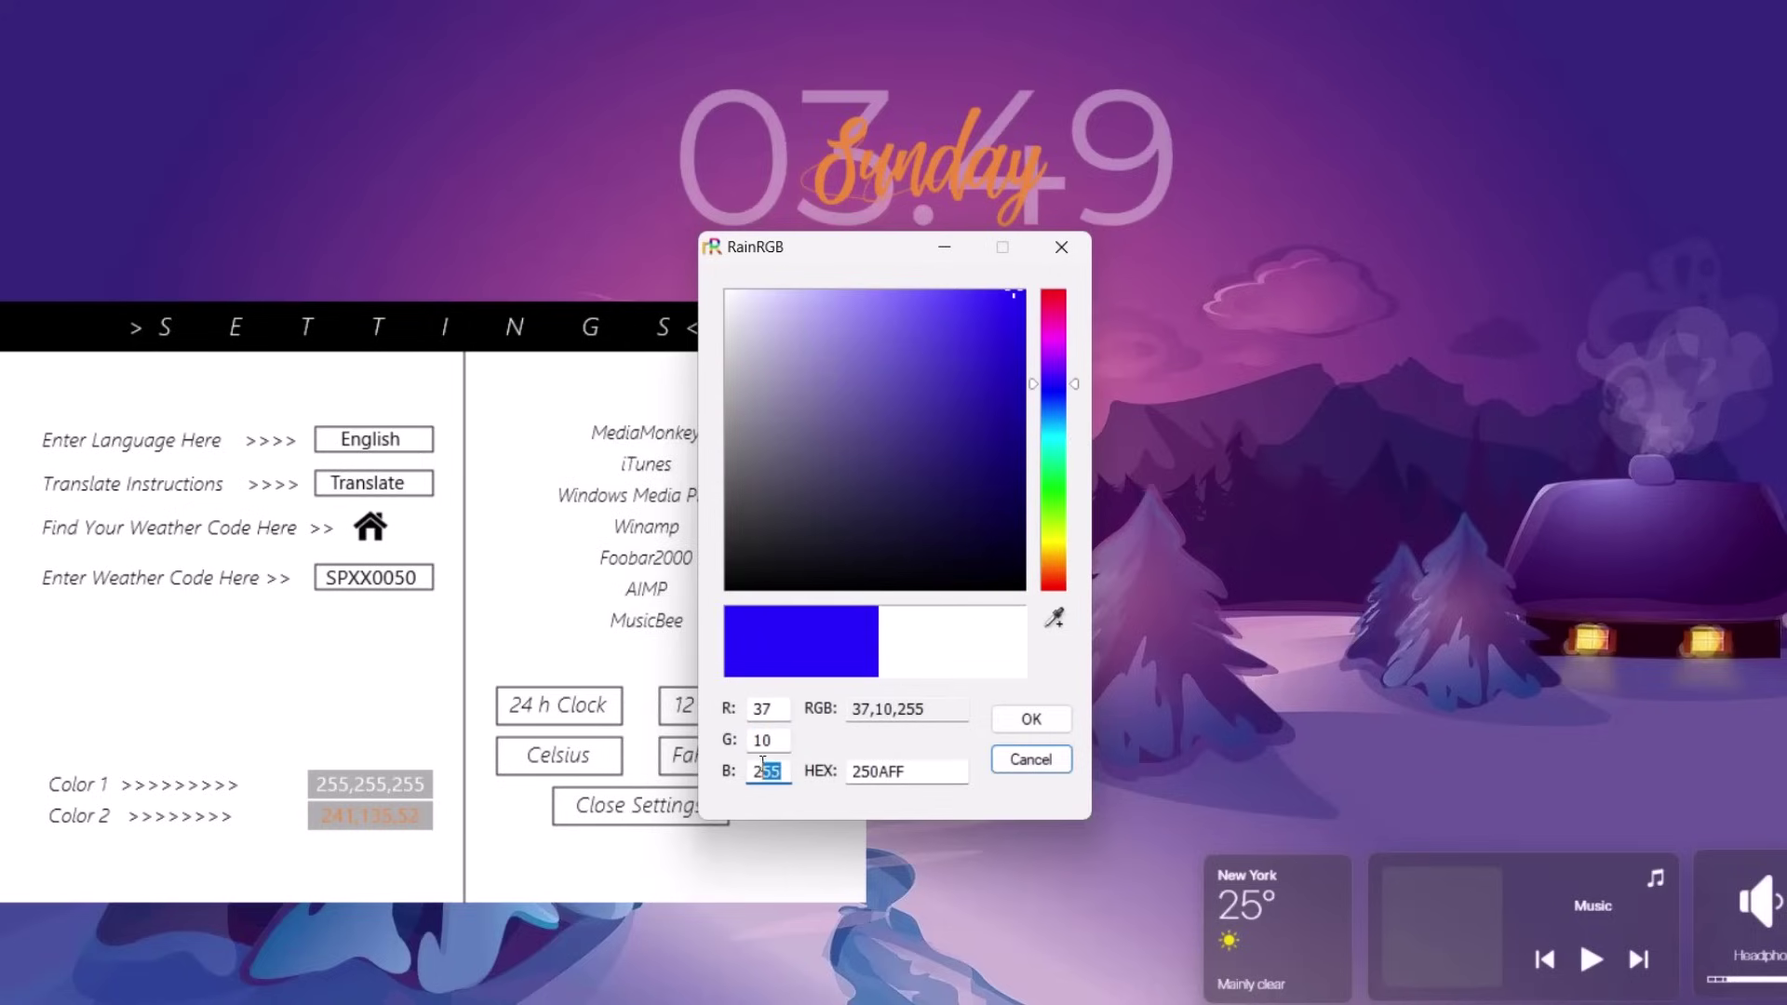
type("245")
left_click(1059, 718)
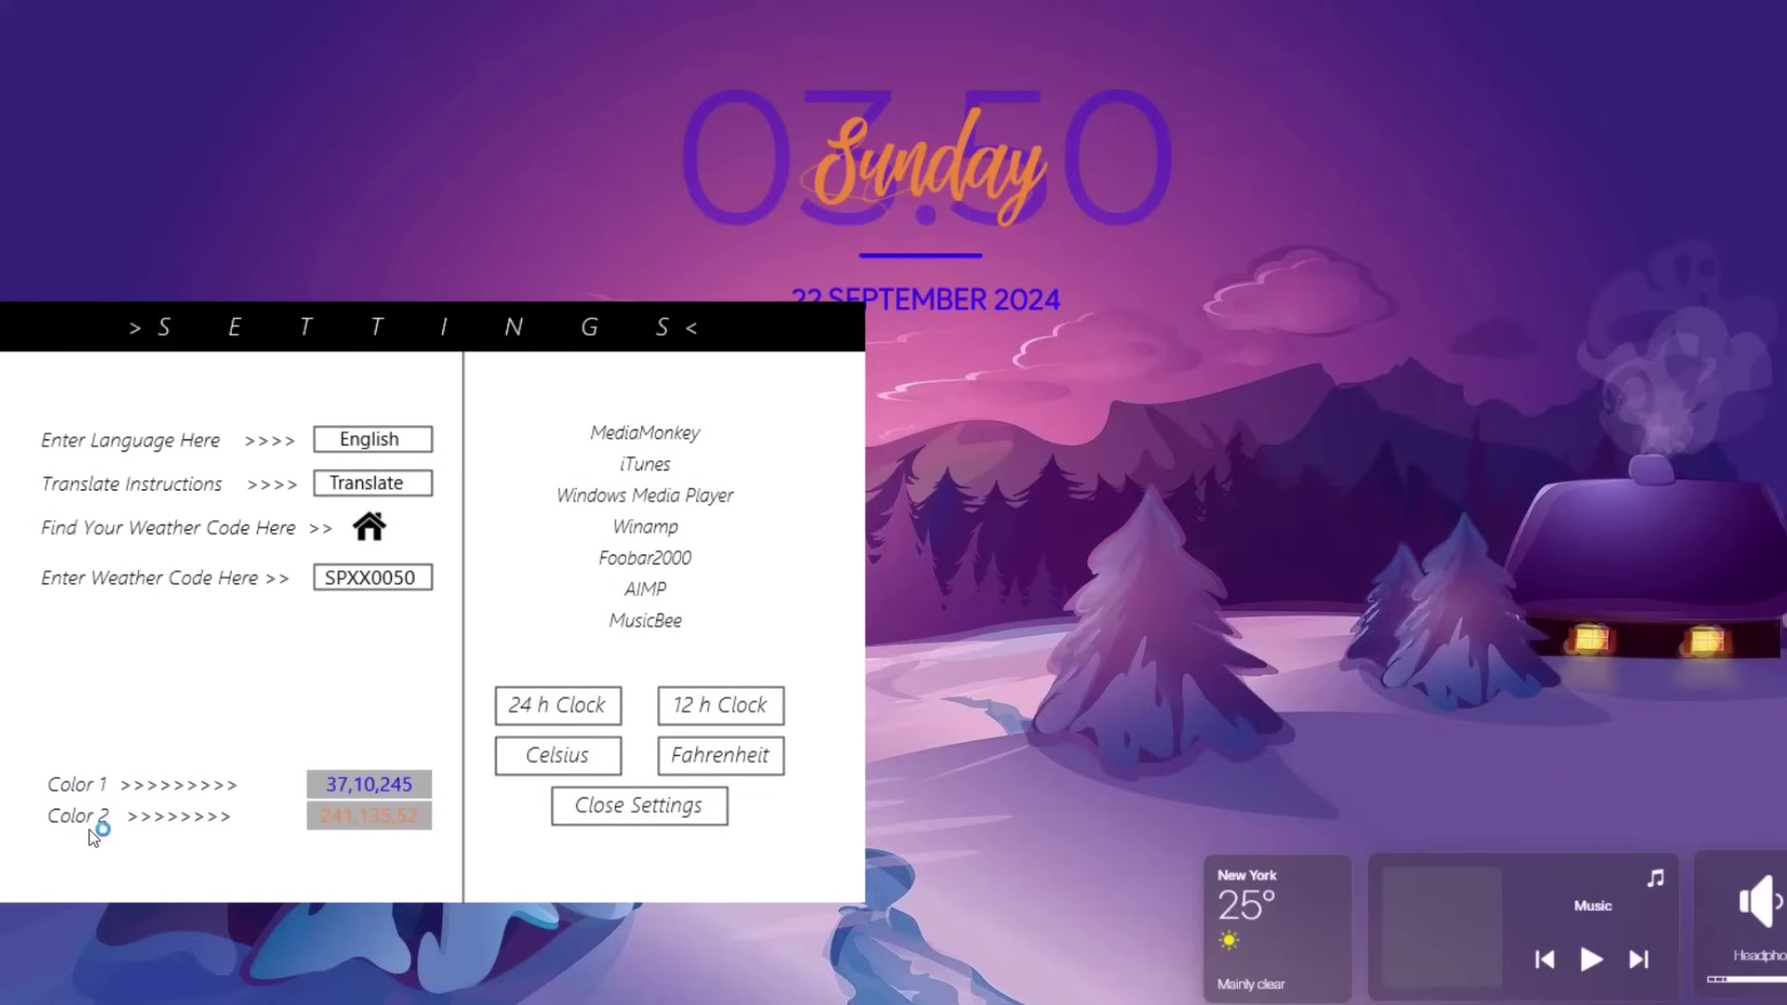
Set the Robik clock's Color 2 to near-white RGB 250,251,252
left_click(346, 838)
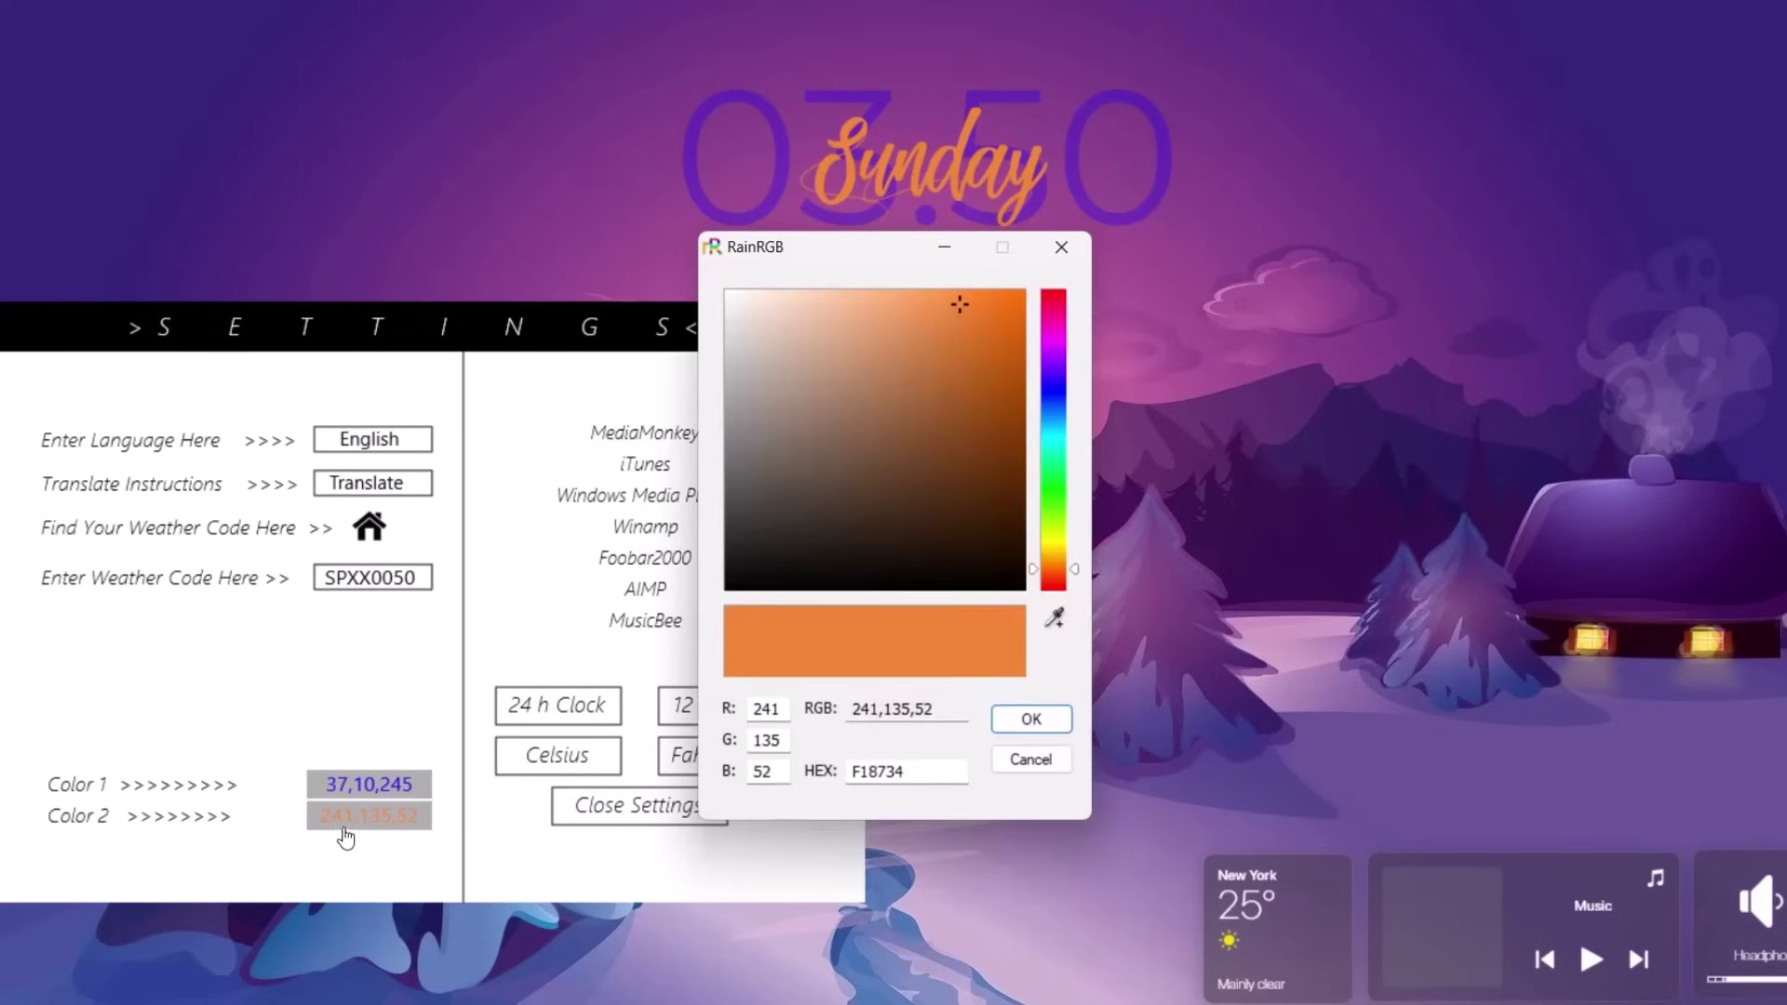
key("Tab")
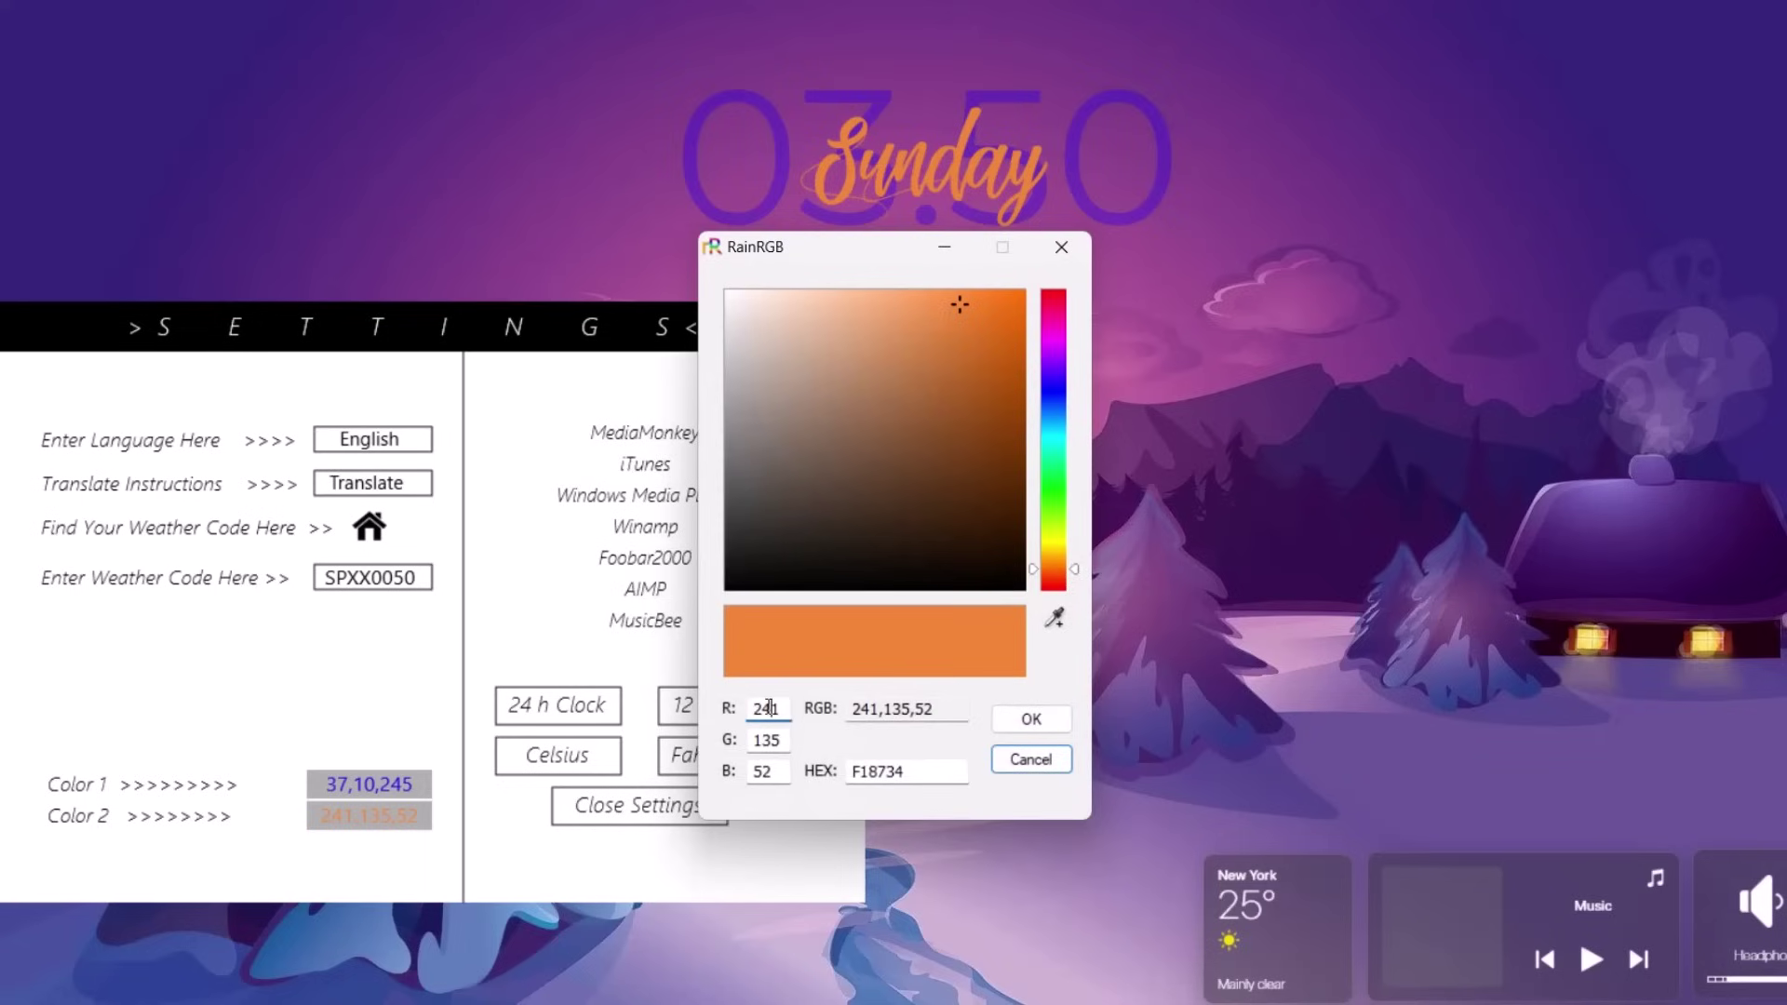
left_click(769, 709)
key("BackSpace")
type("2")
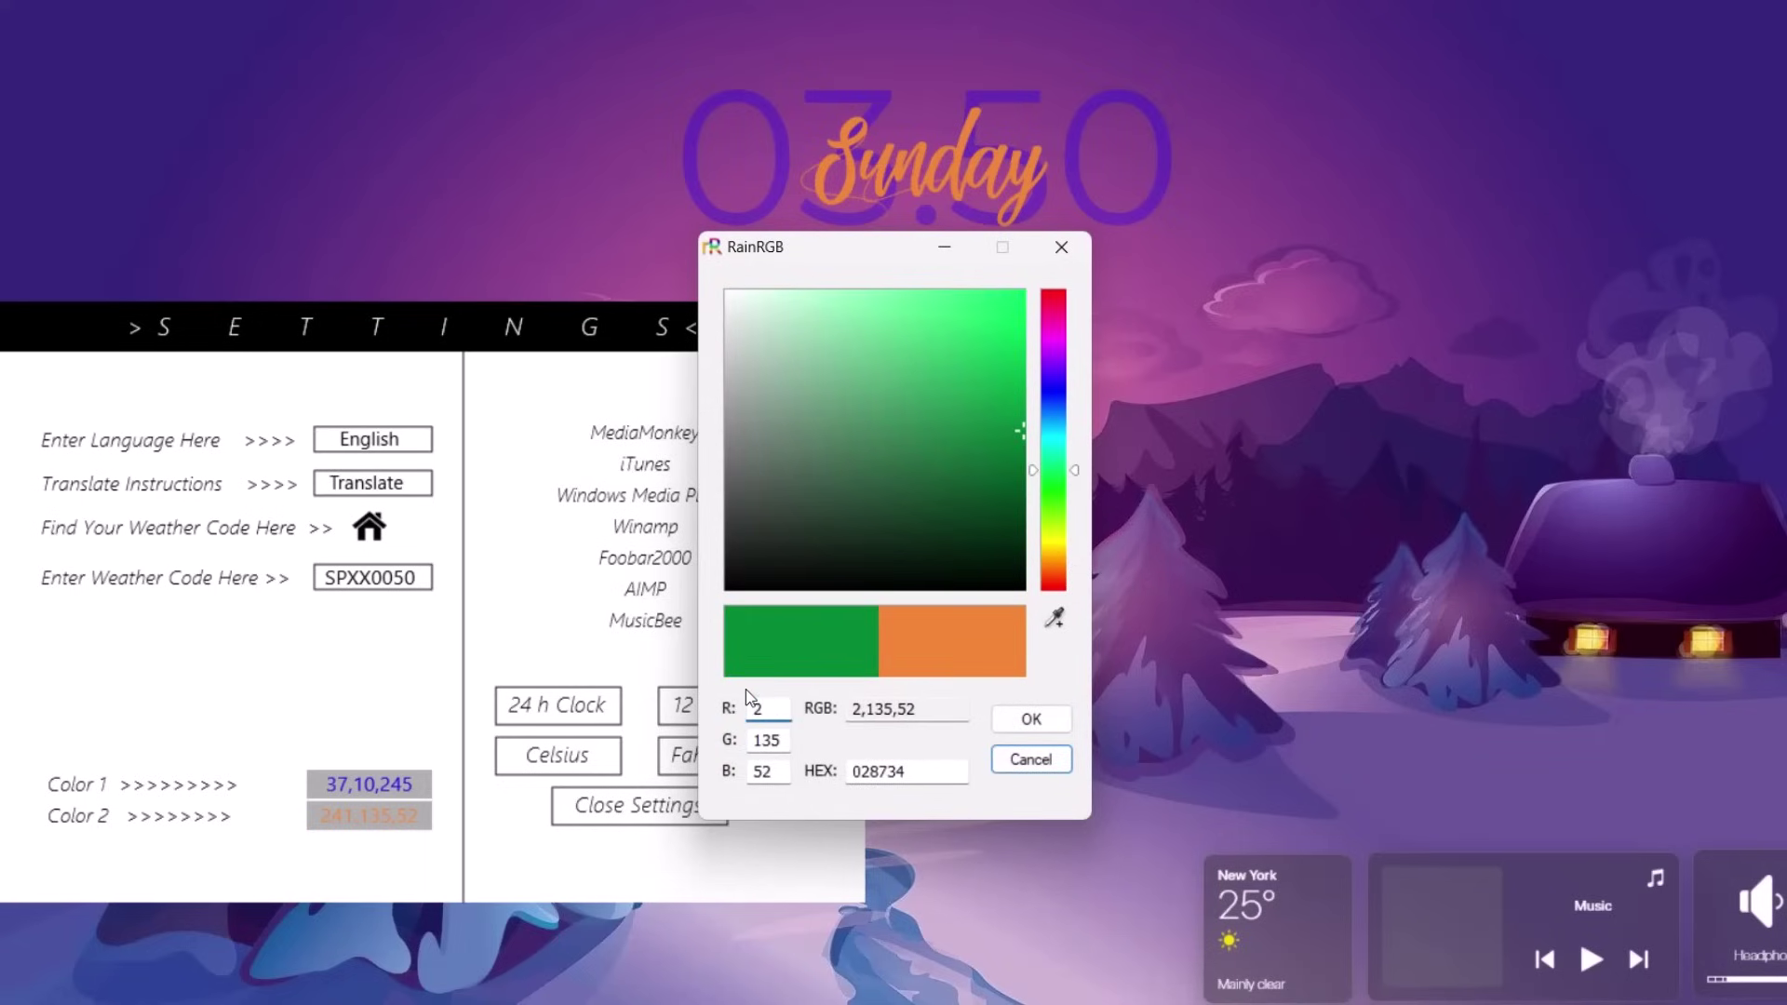
type("50")
double_click(749, 736)
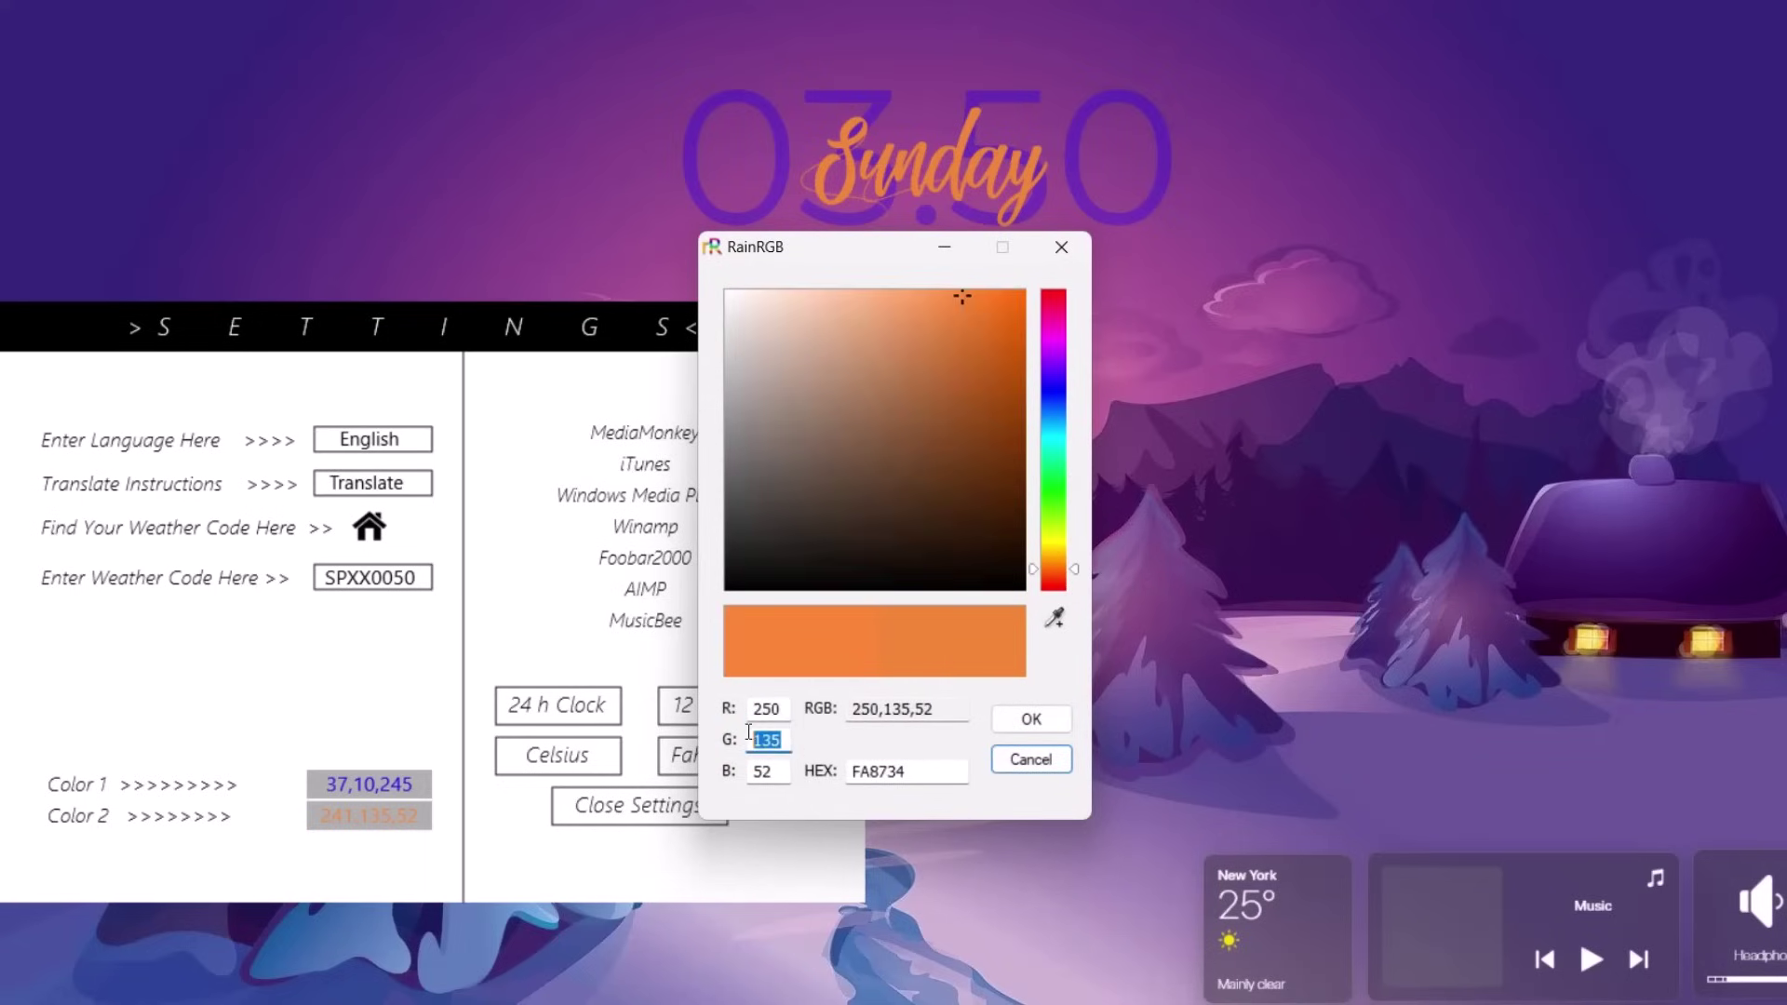
type("2")
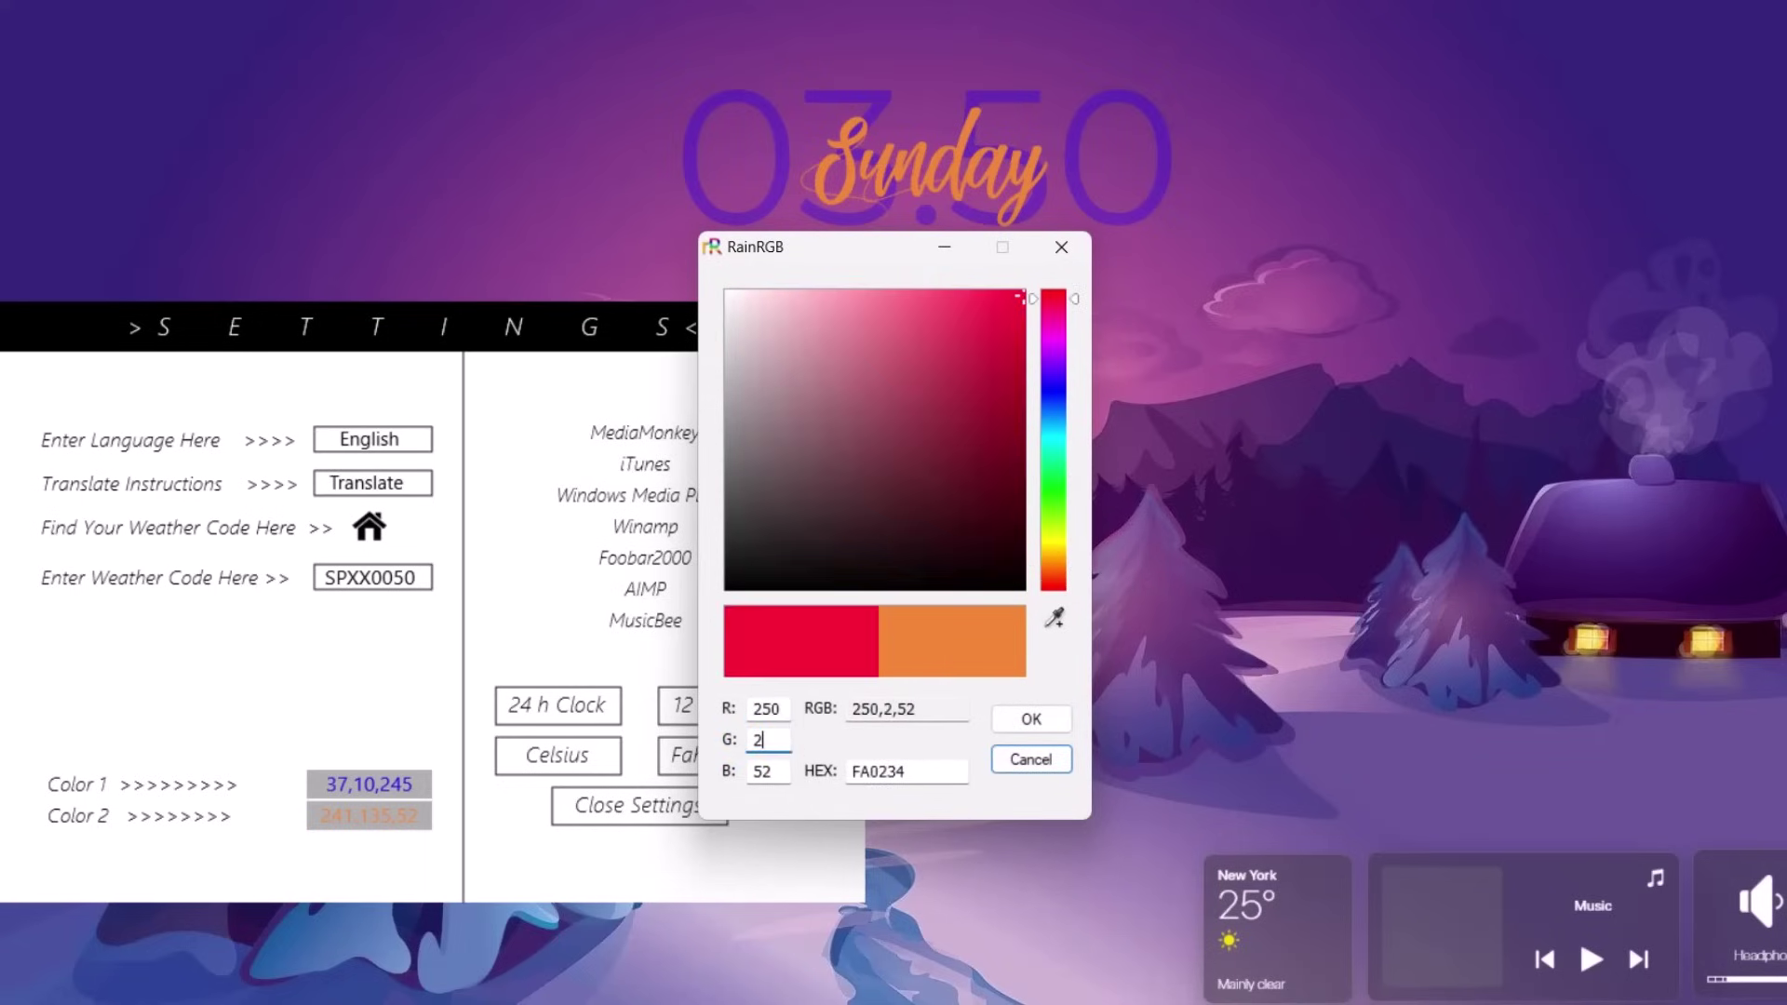
type("51")
key("Tab")
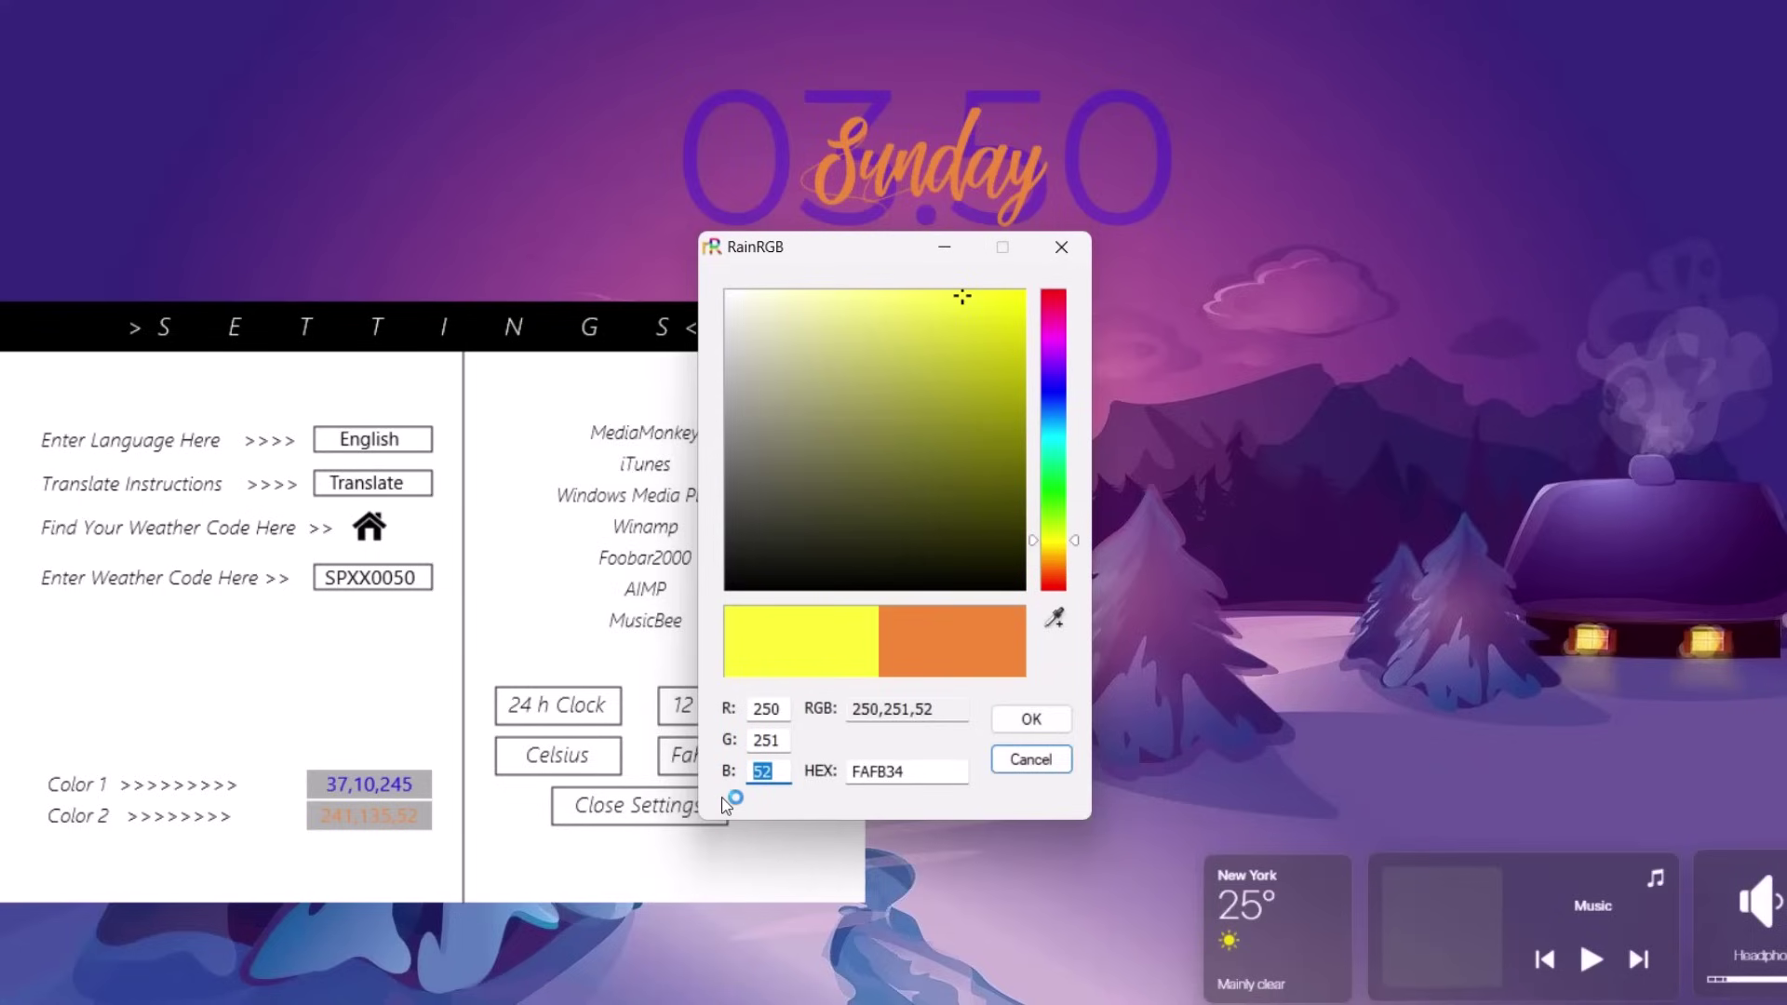
type("252")
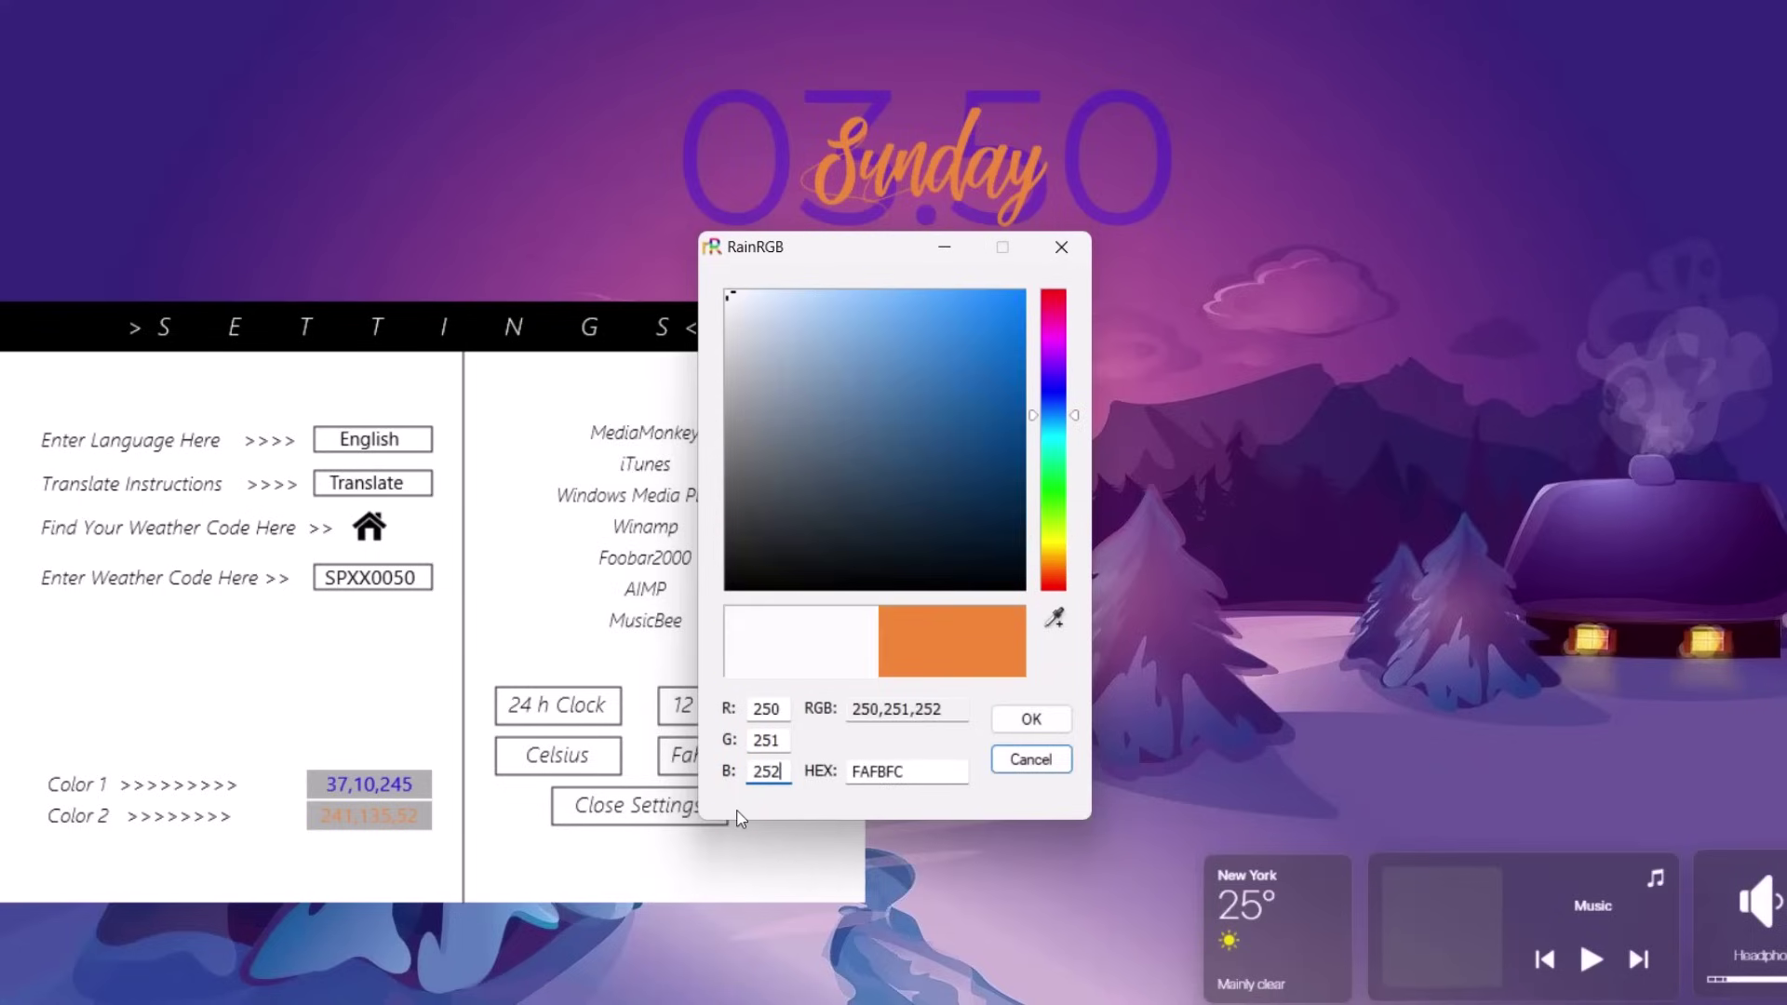
left_click(1056, 728)
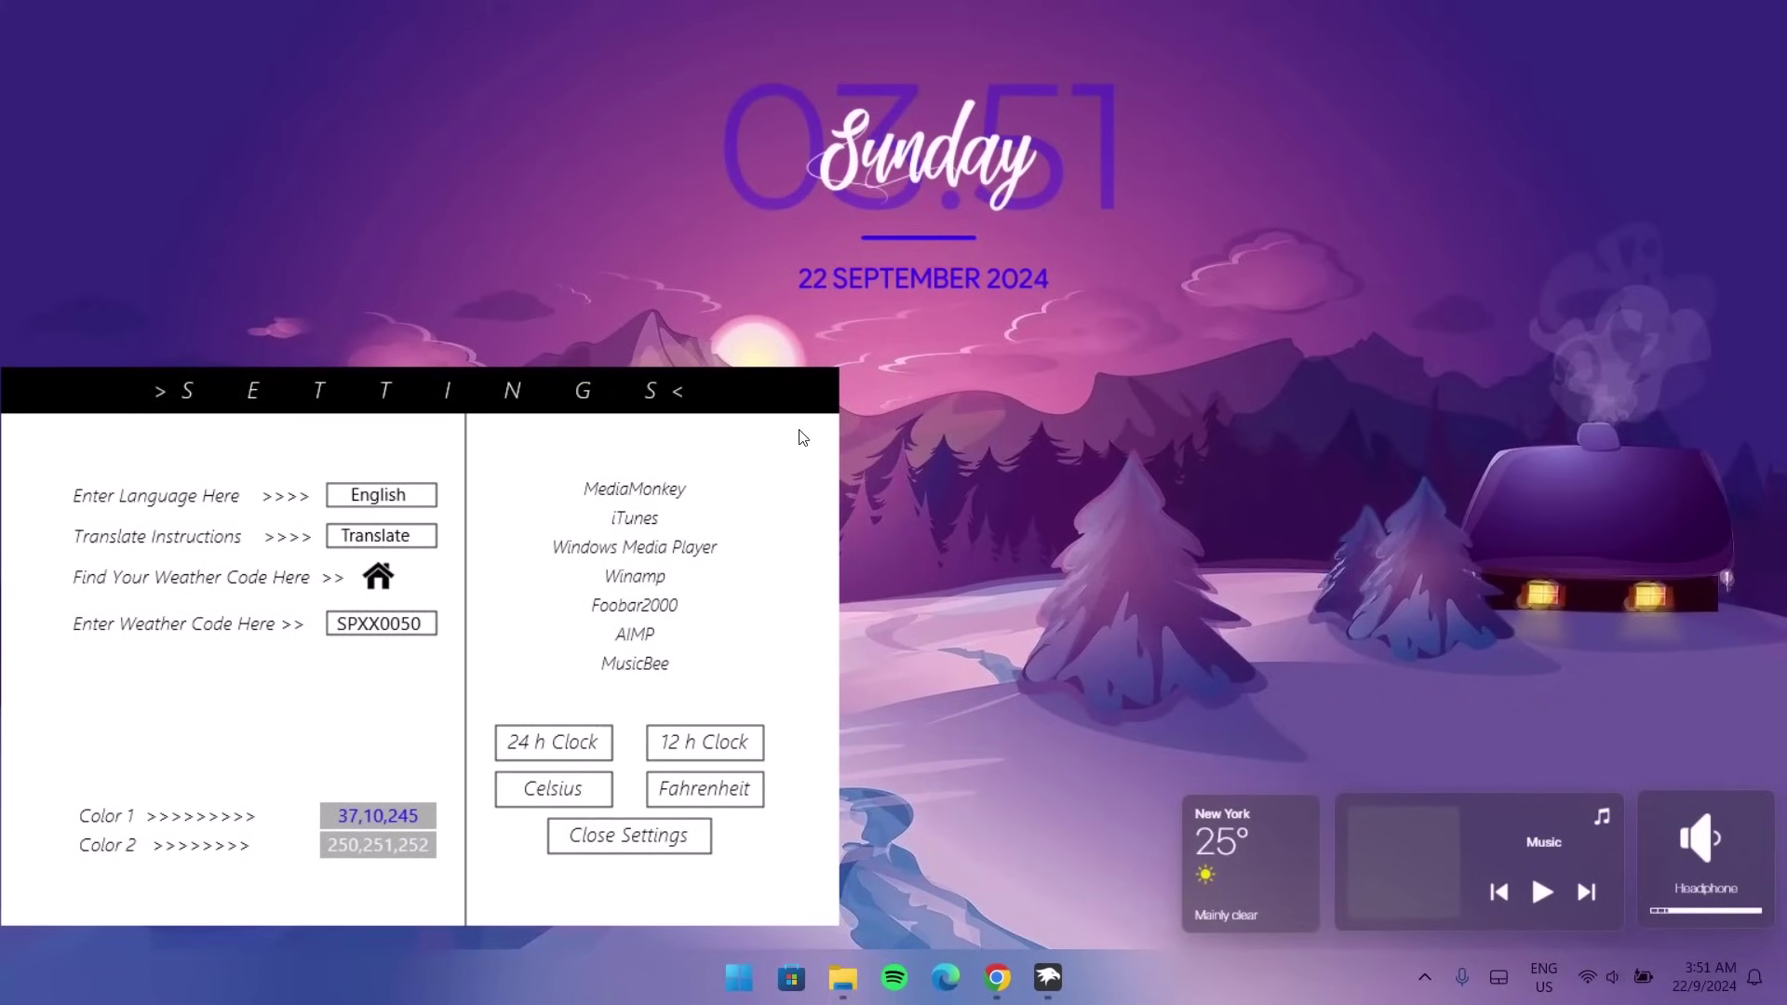
Close the Robik settings and load Robik's Visualizer.ini skin from Manage Rainmeter
left_click(629, 836)
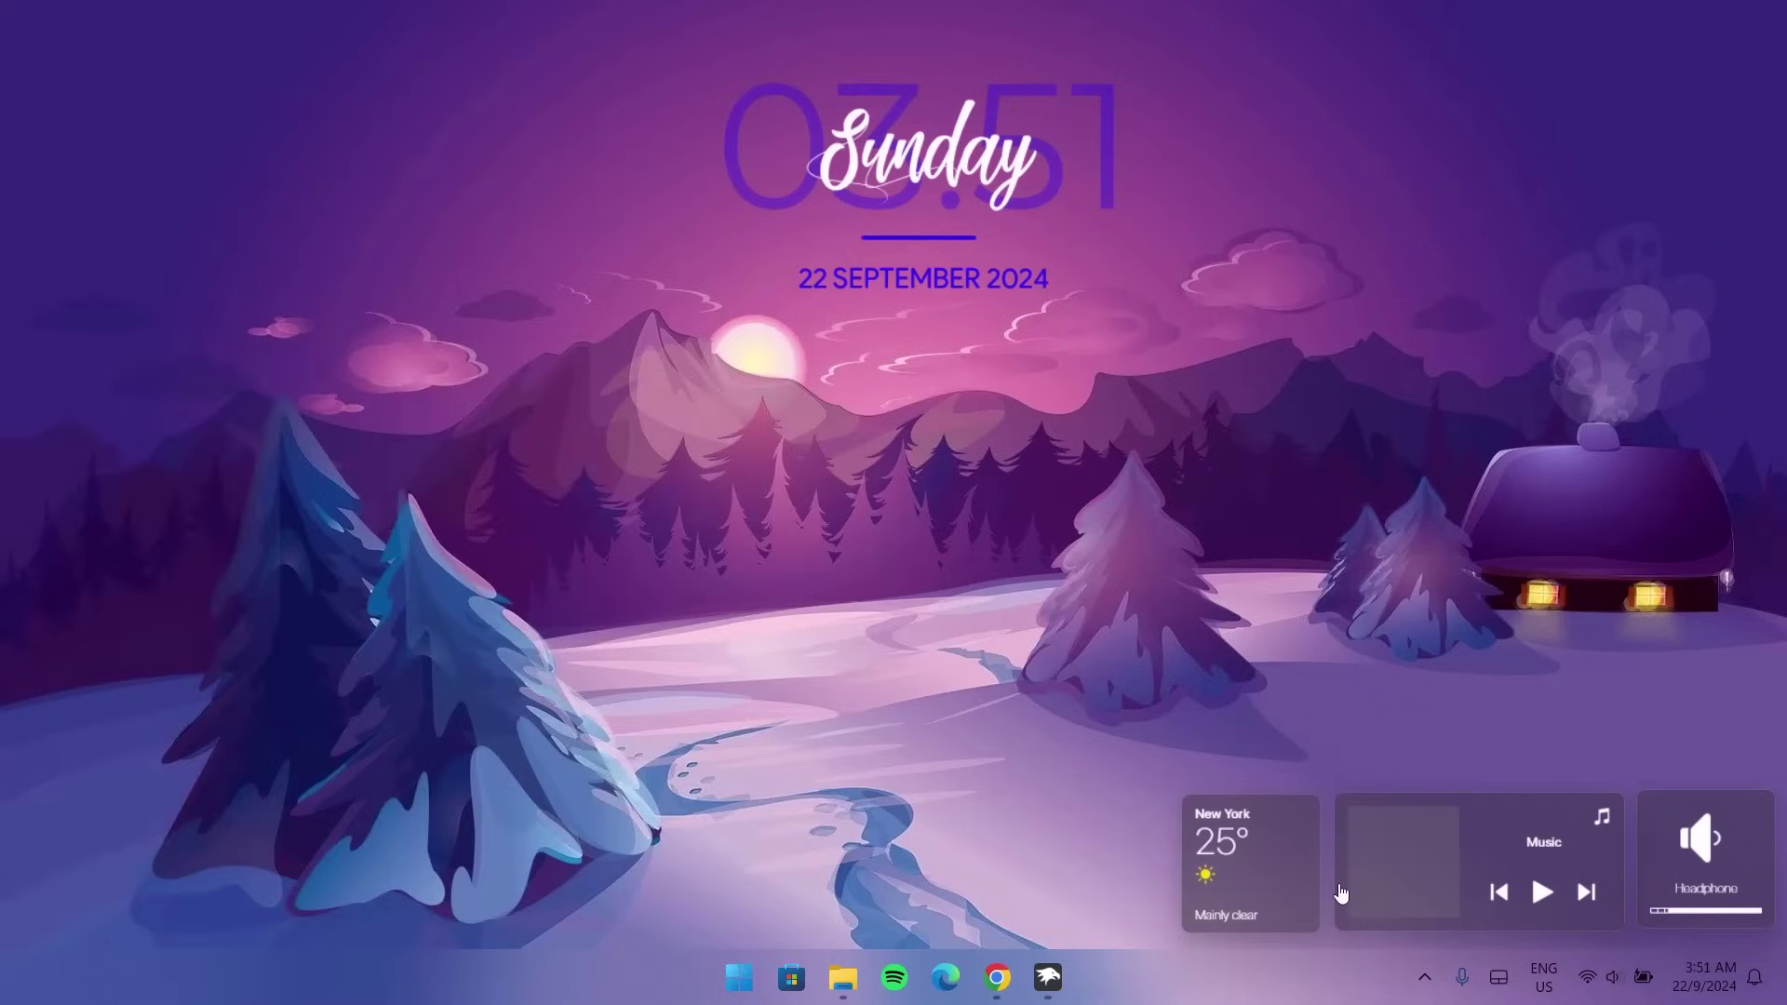
left_click(1424, 977)
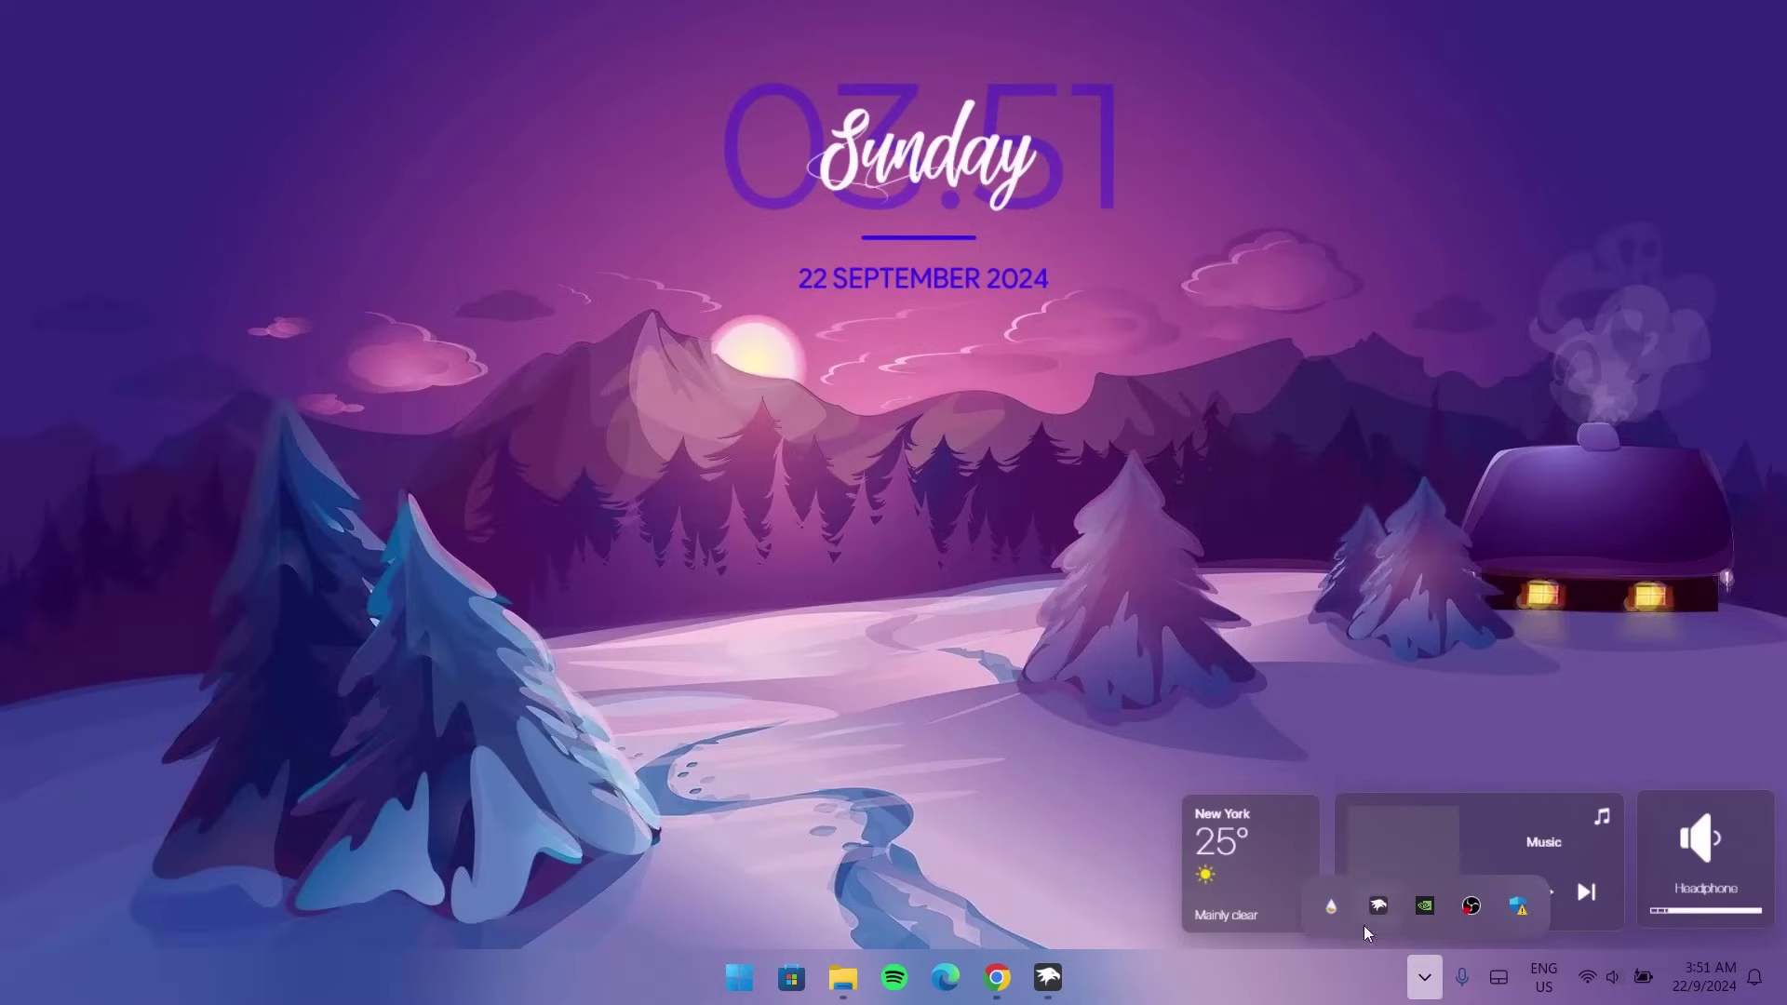
left_click(1326, 905)
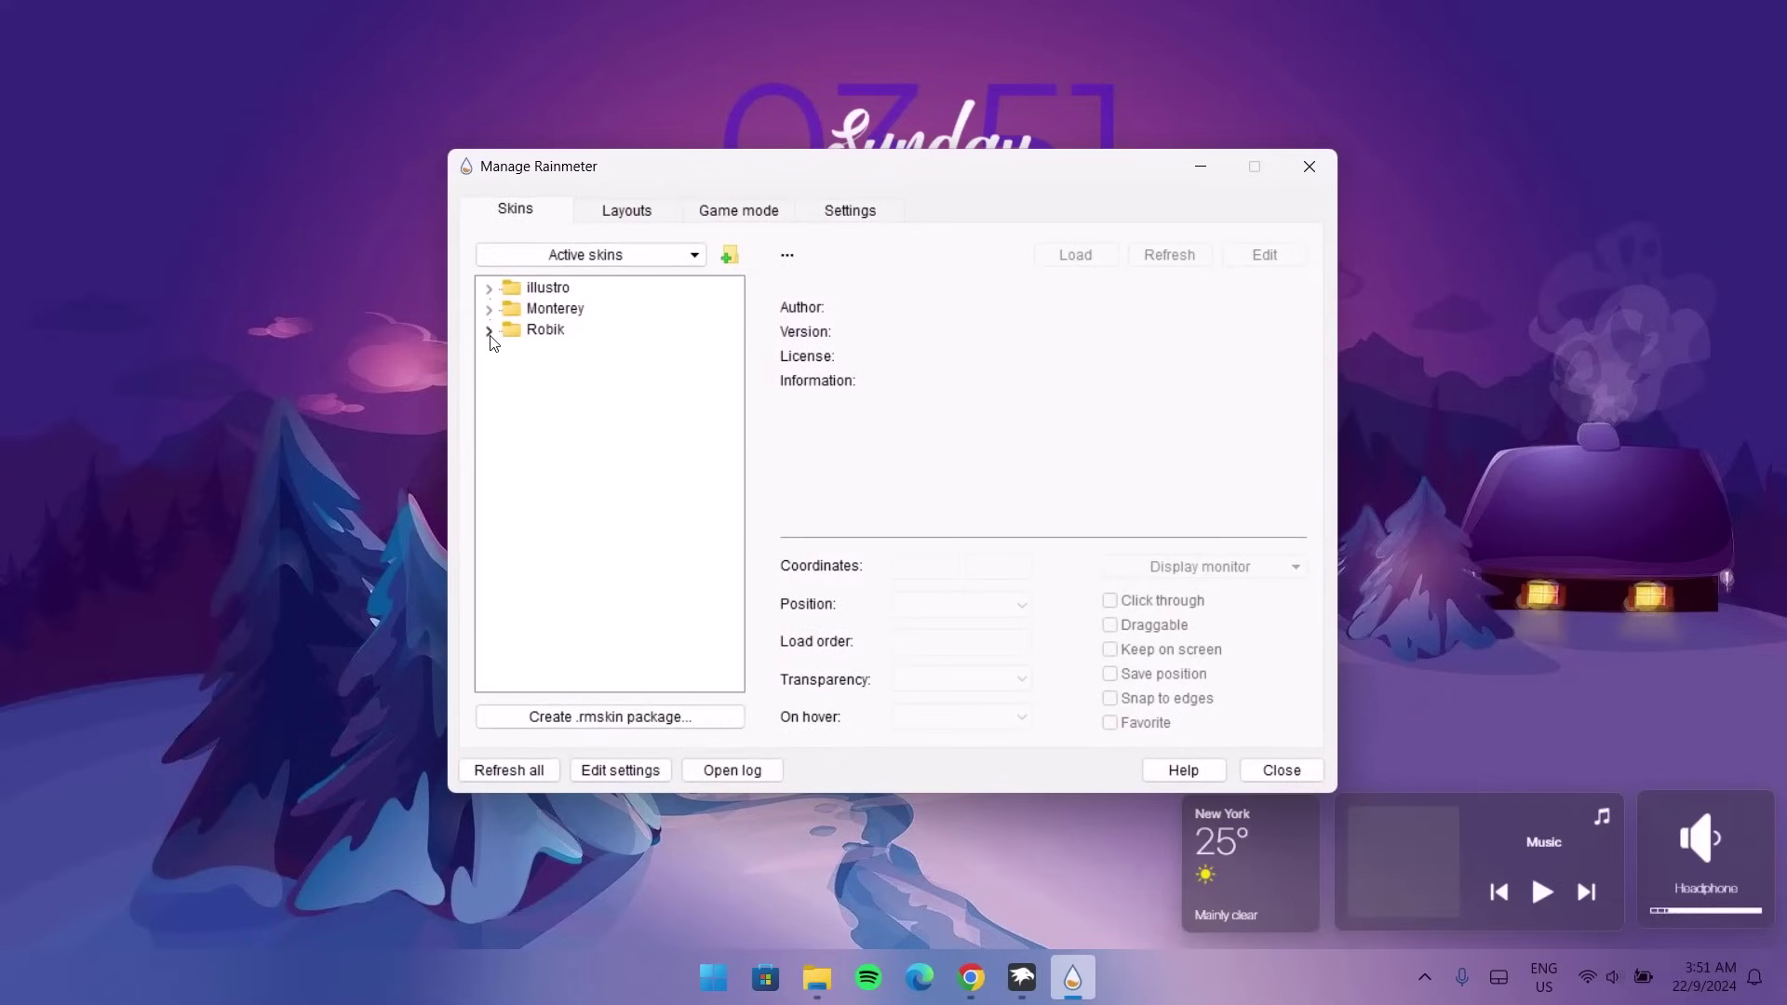
left_click(488, 331)
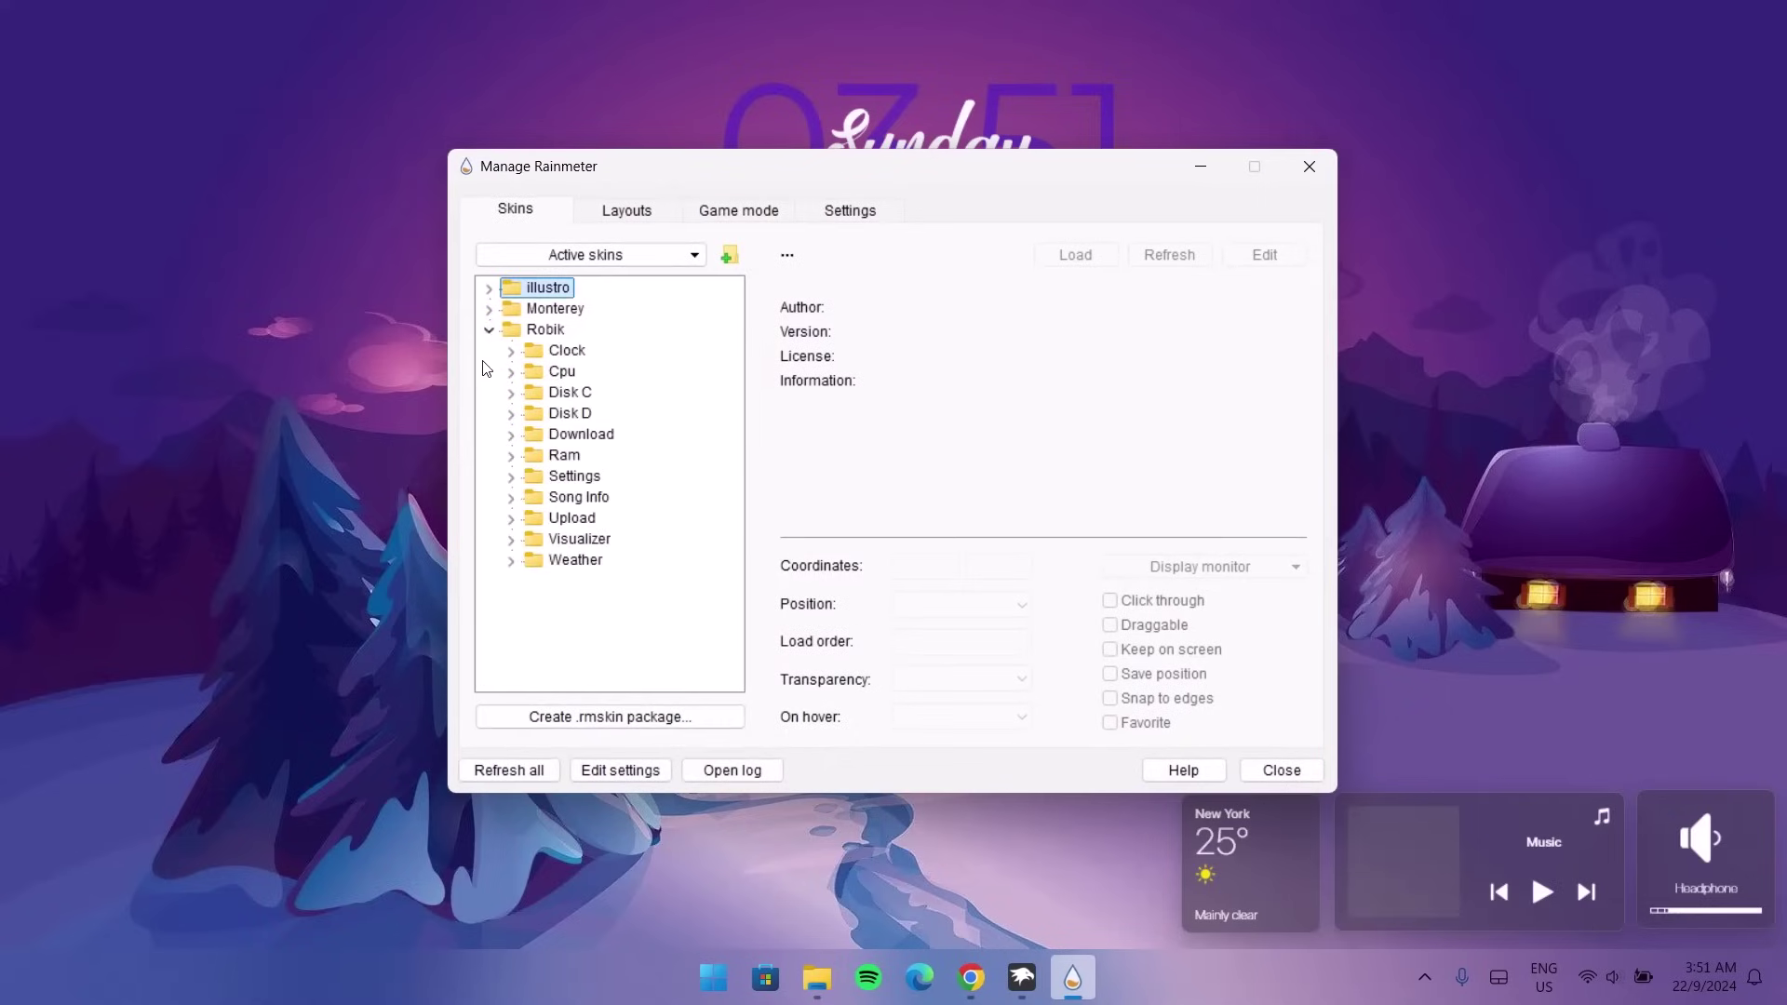
left_click(513, 541)
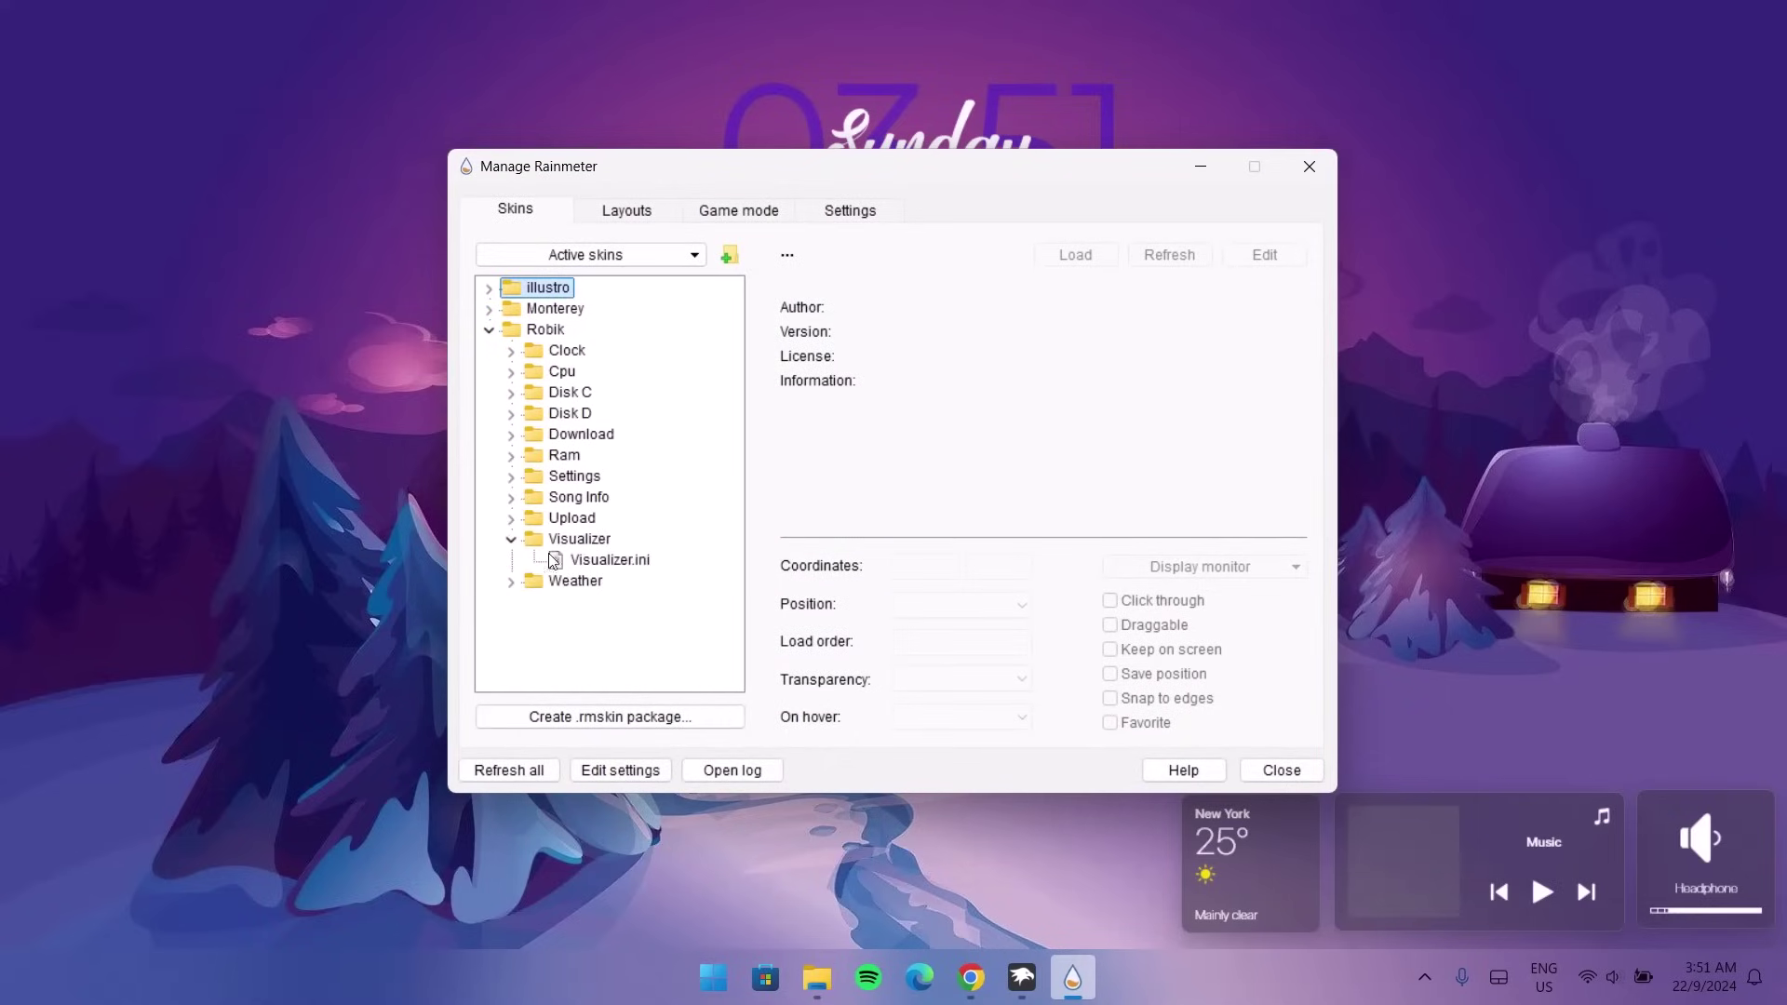
left_click(605, 560)
left_click(1076, 255)
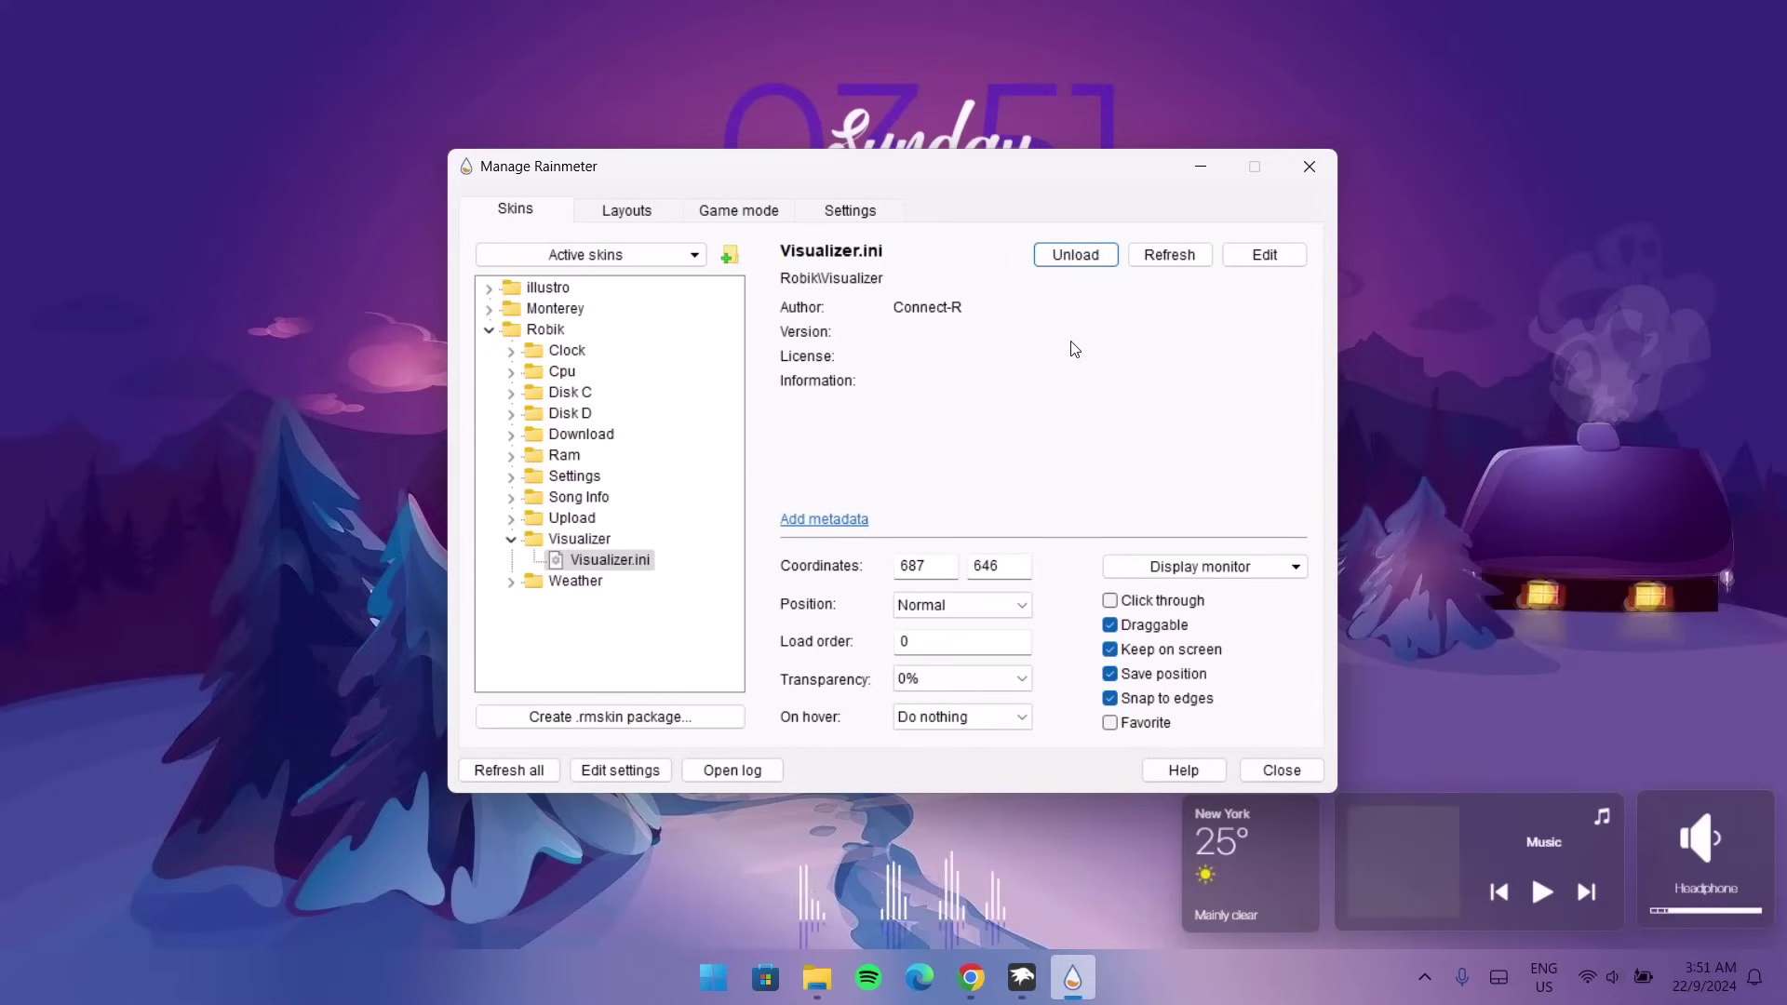
left_click(511, 543)
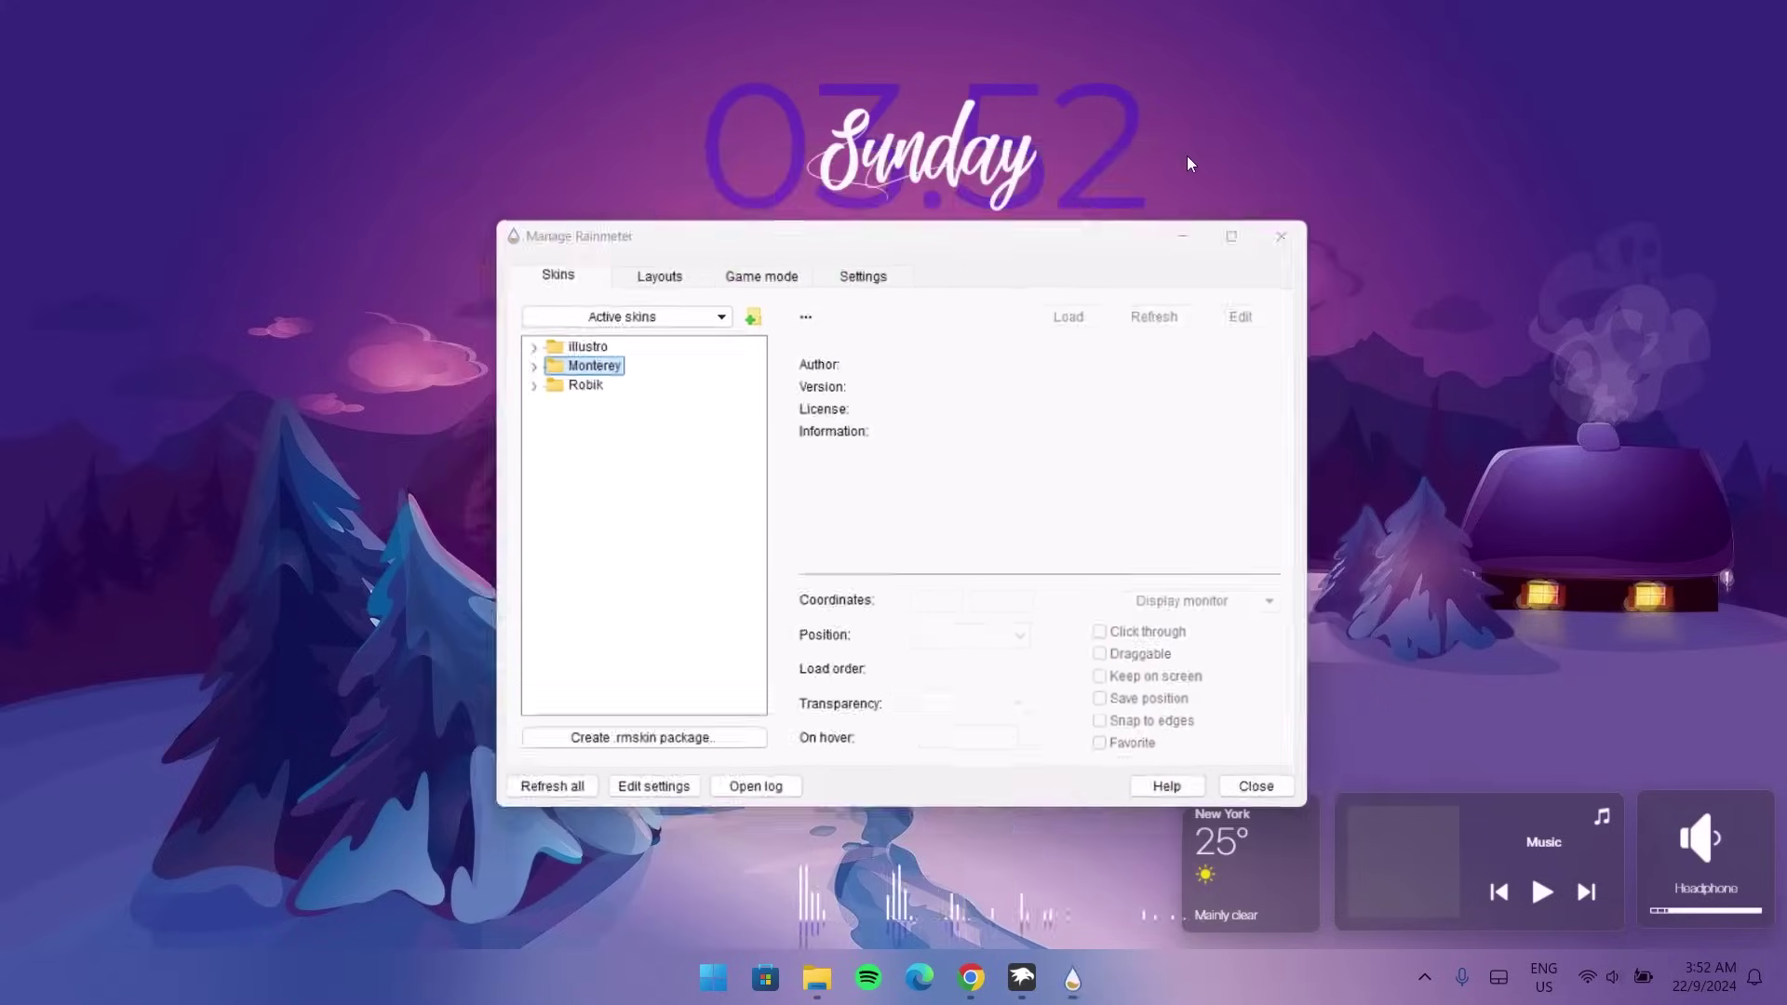
Hide the skin manager, place the visualizer above the widgets, and nudge the clock right
left_click(1185, 165)
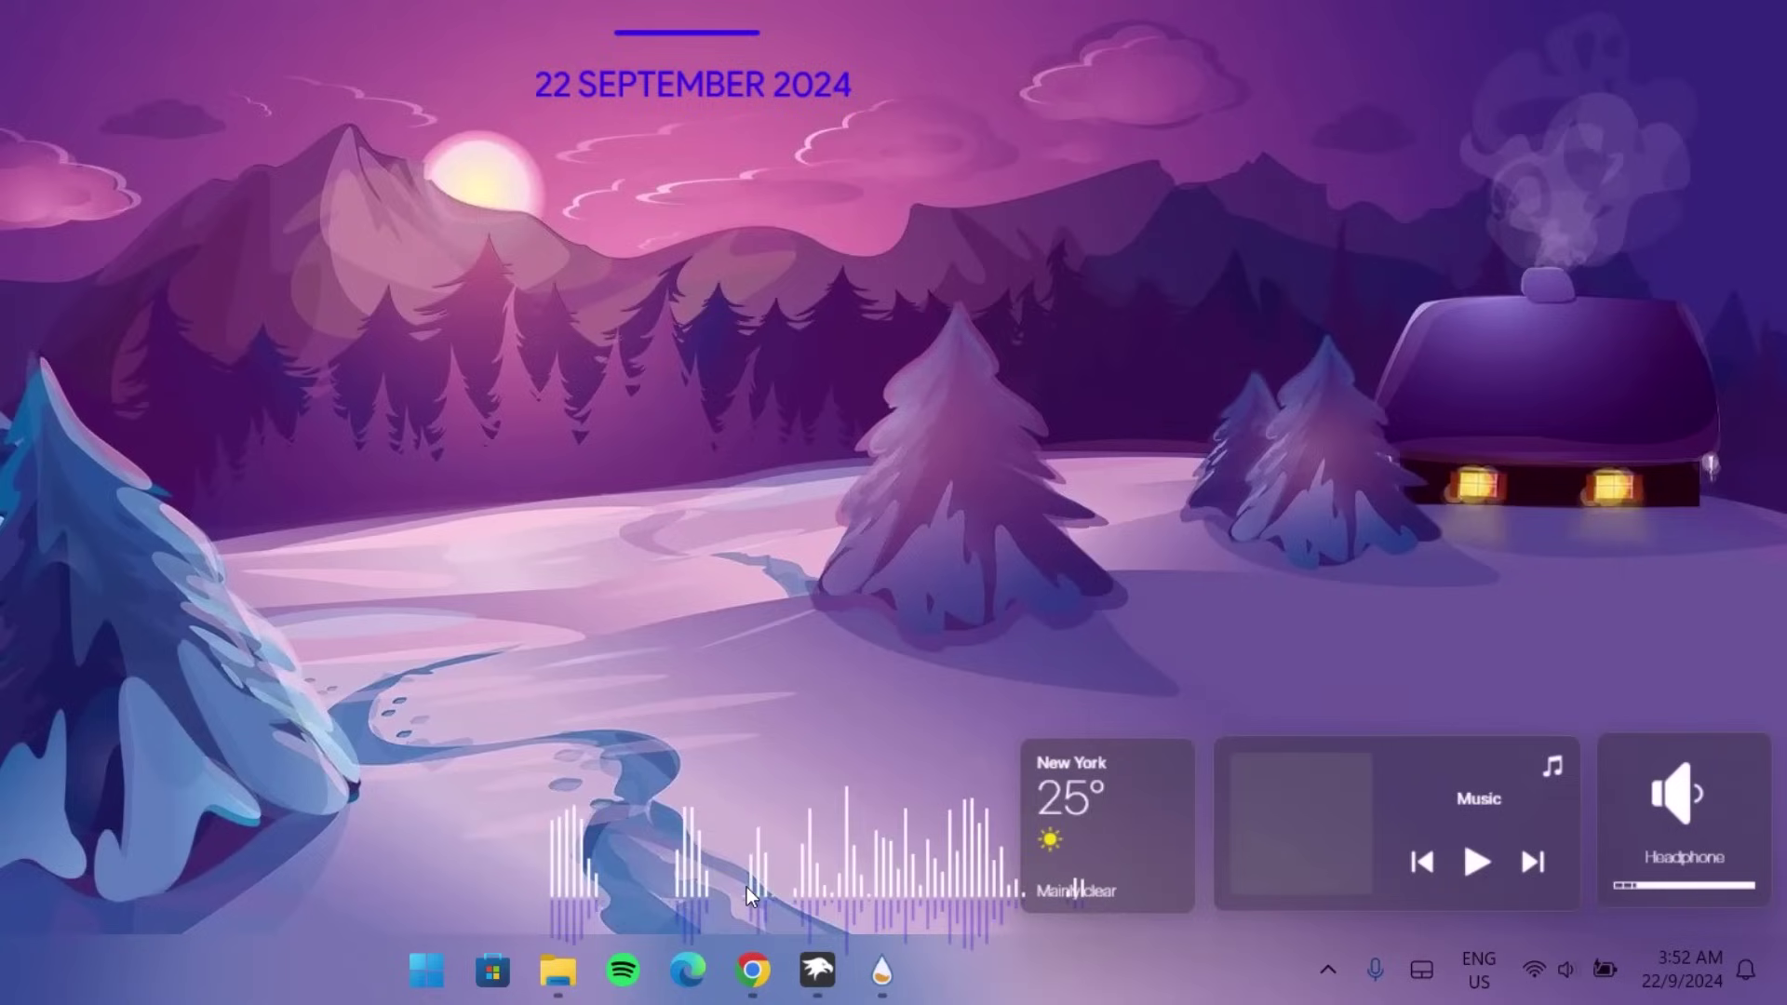
left_click_drag(749, 879, 1220, 601)
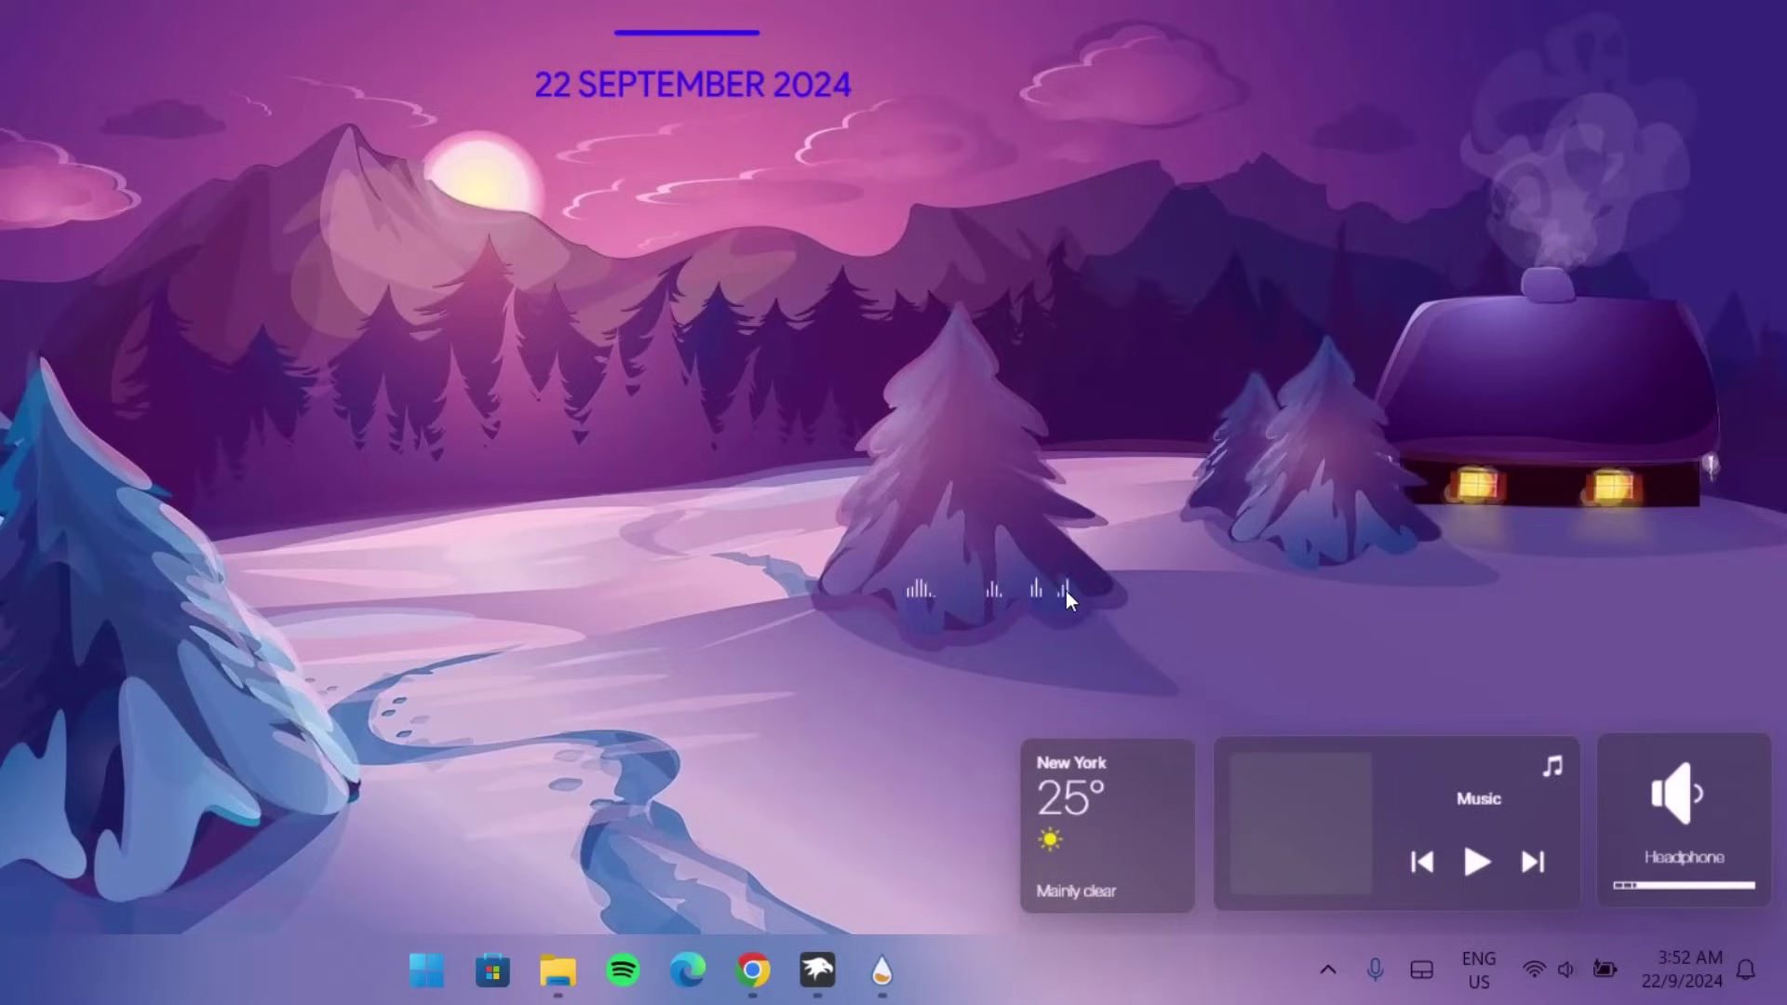
left_click_drag(1031, 579, 1282, 700)
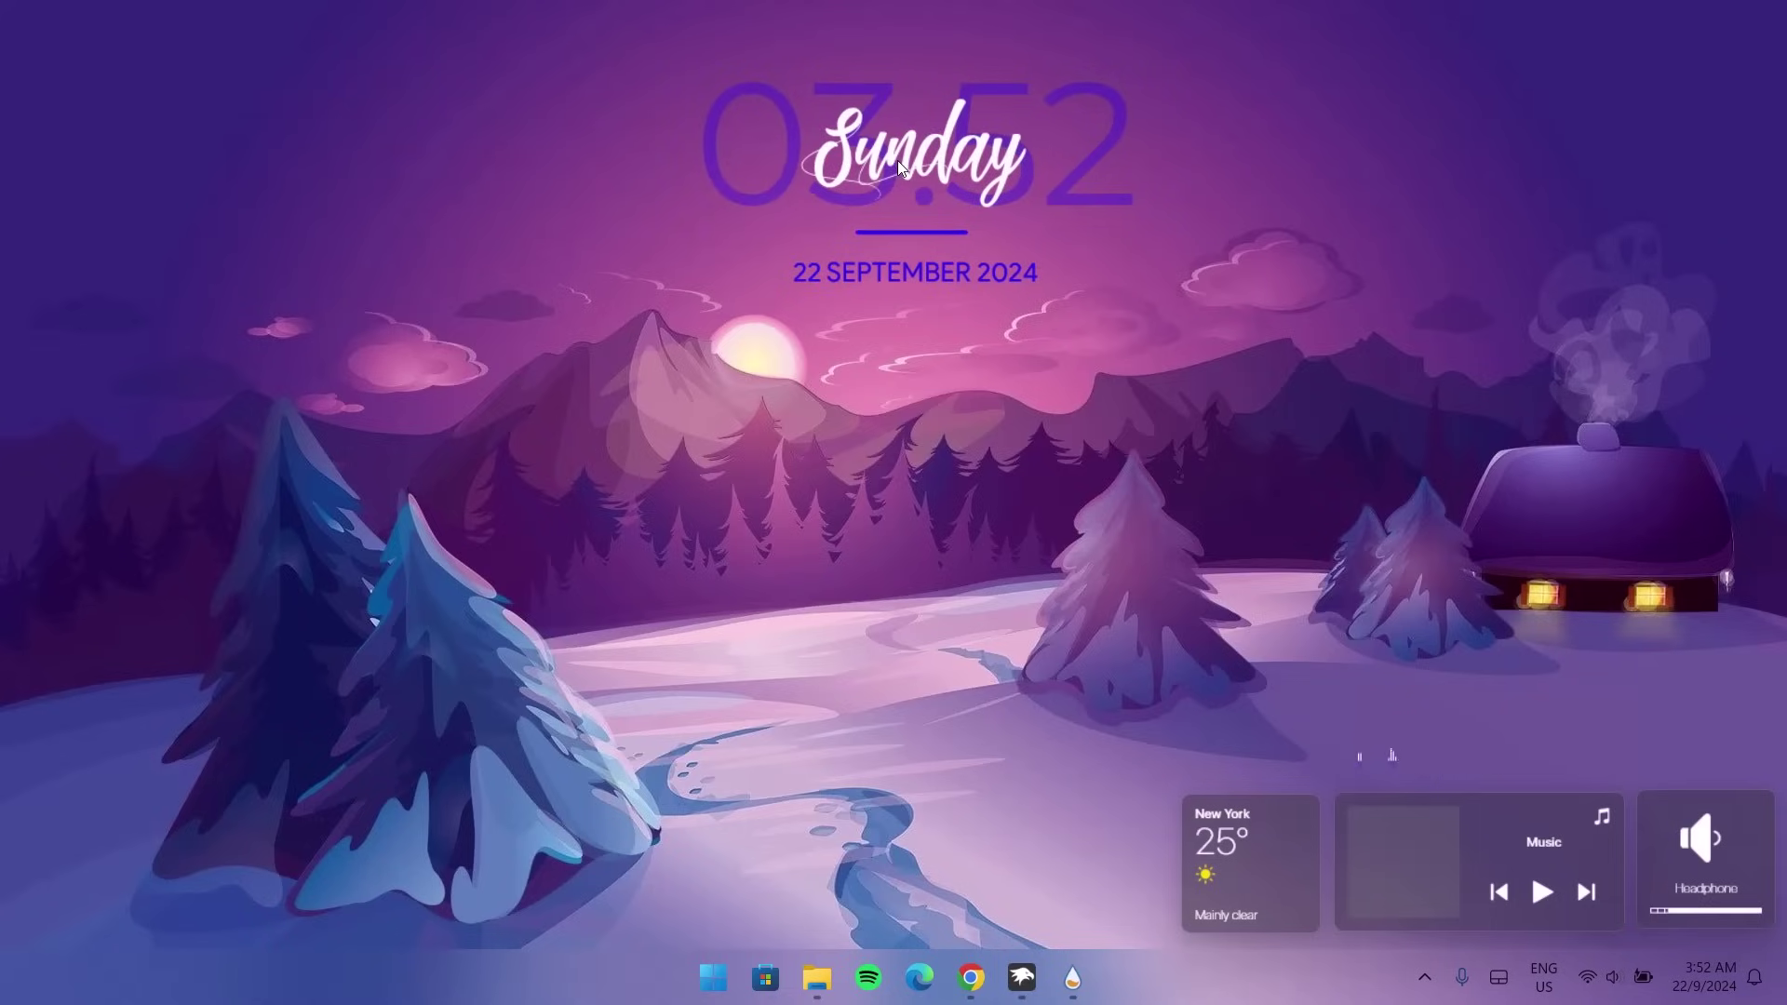
left_click_drag(898, 160, 917, 198)
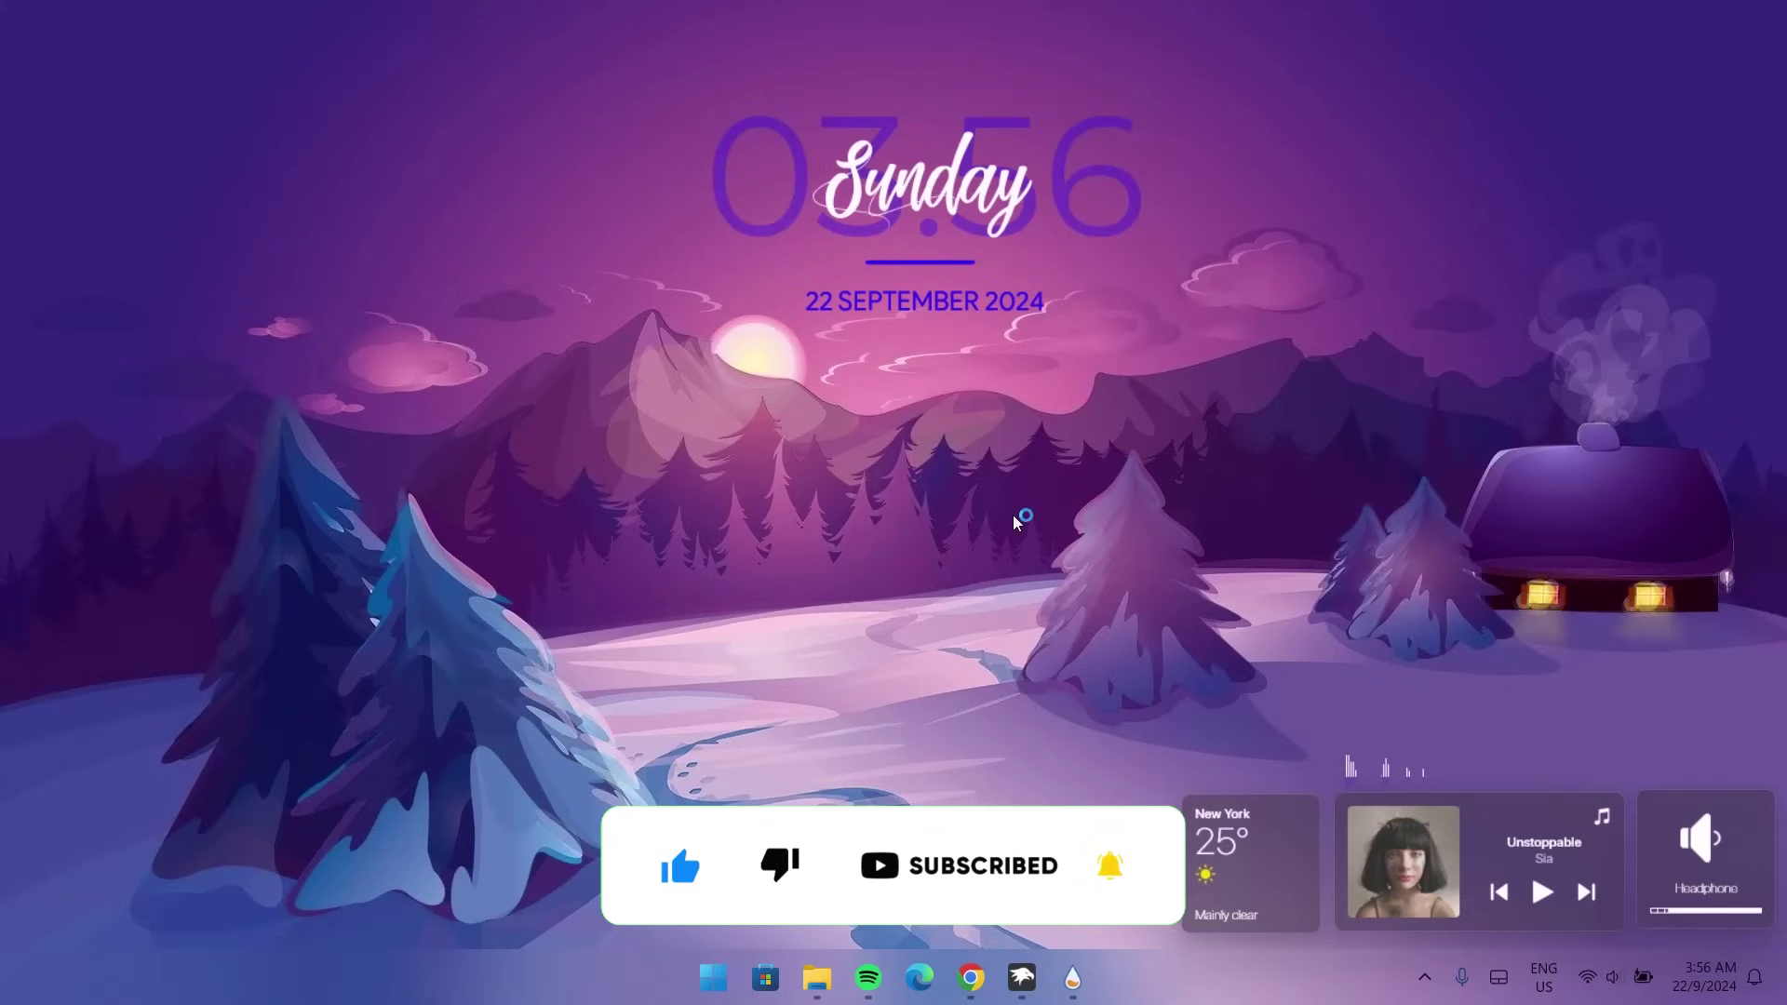
Close the skin manager and Windhawk, then download the free Winstep Nexus dock
left_click(1072, 977)
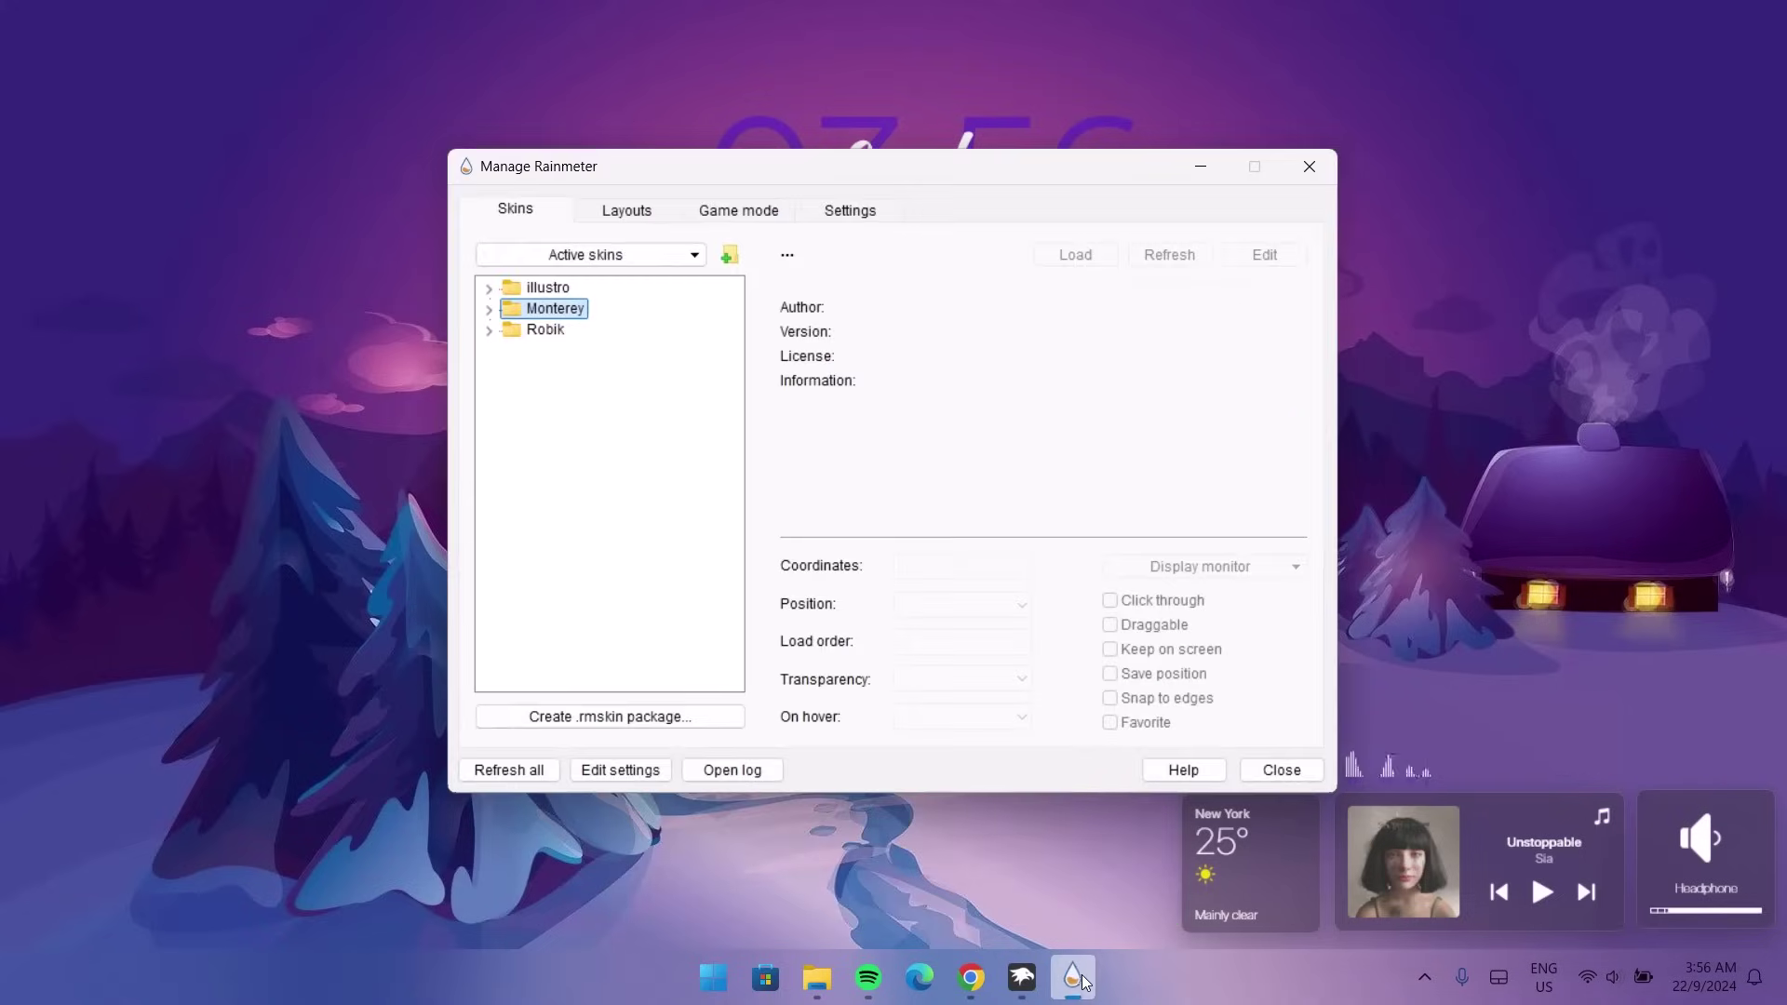
left_click(1308, 166)
left_click(1758, 18)
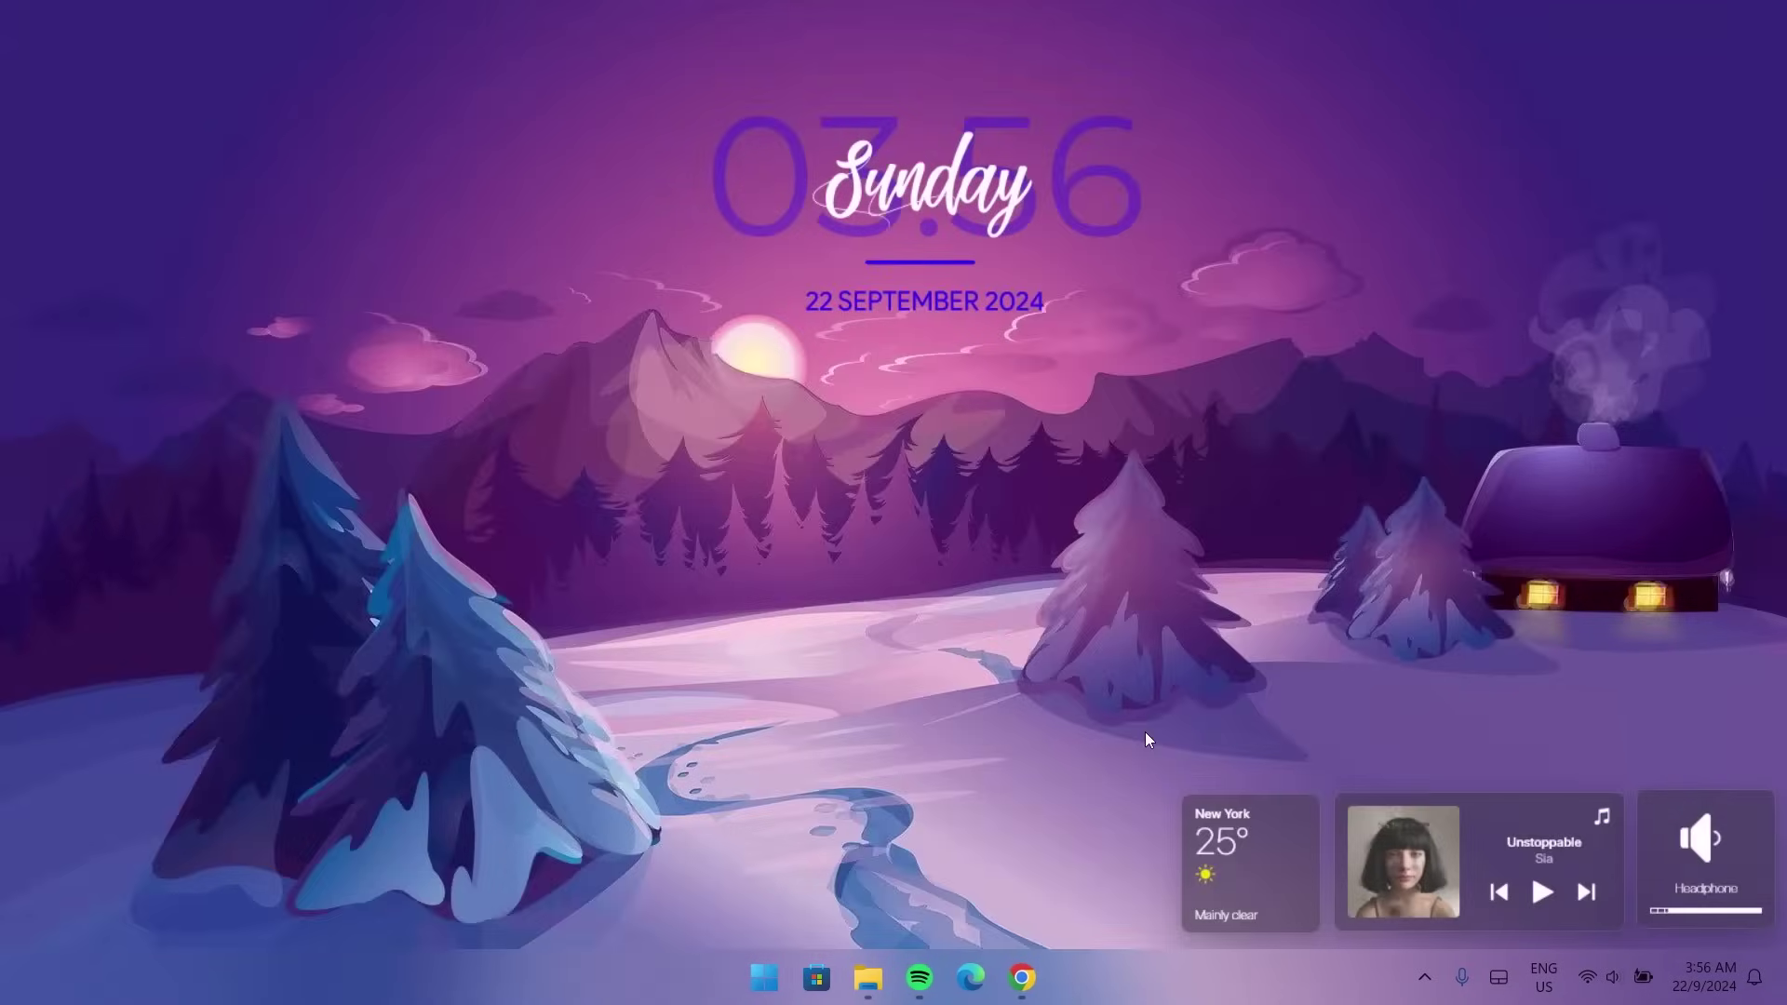
left_click(1024, 973)
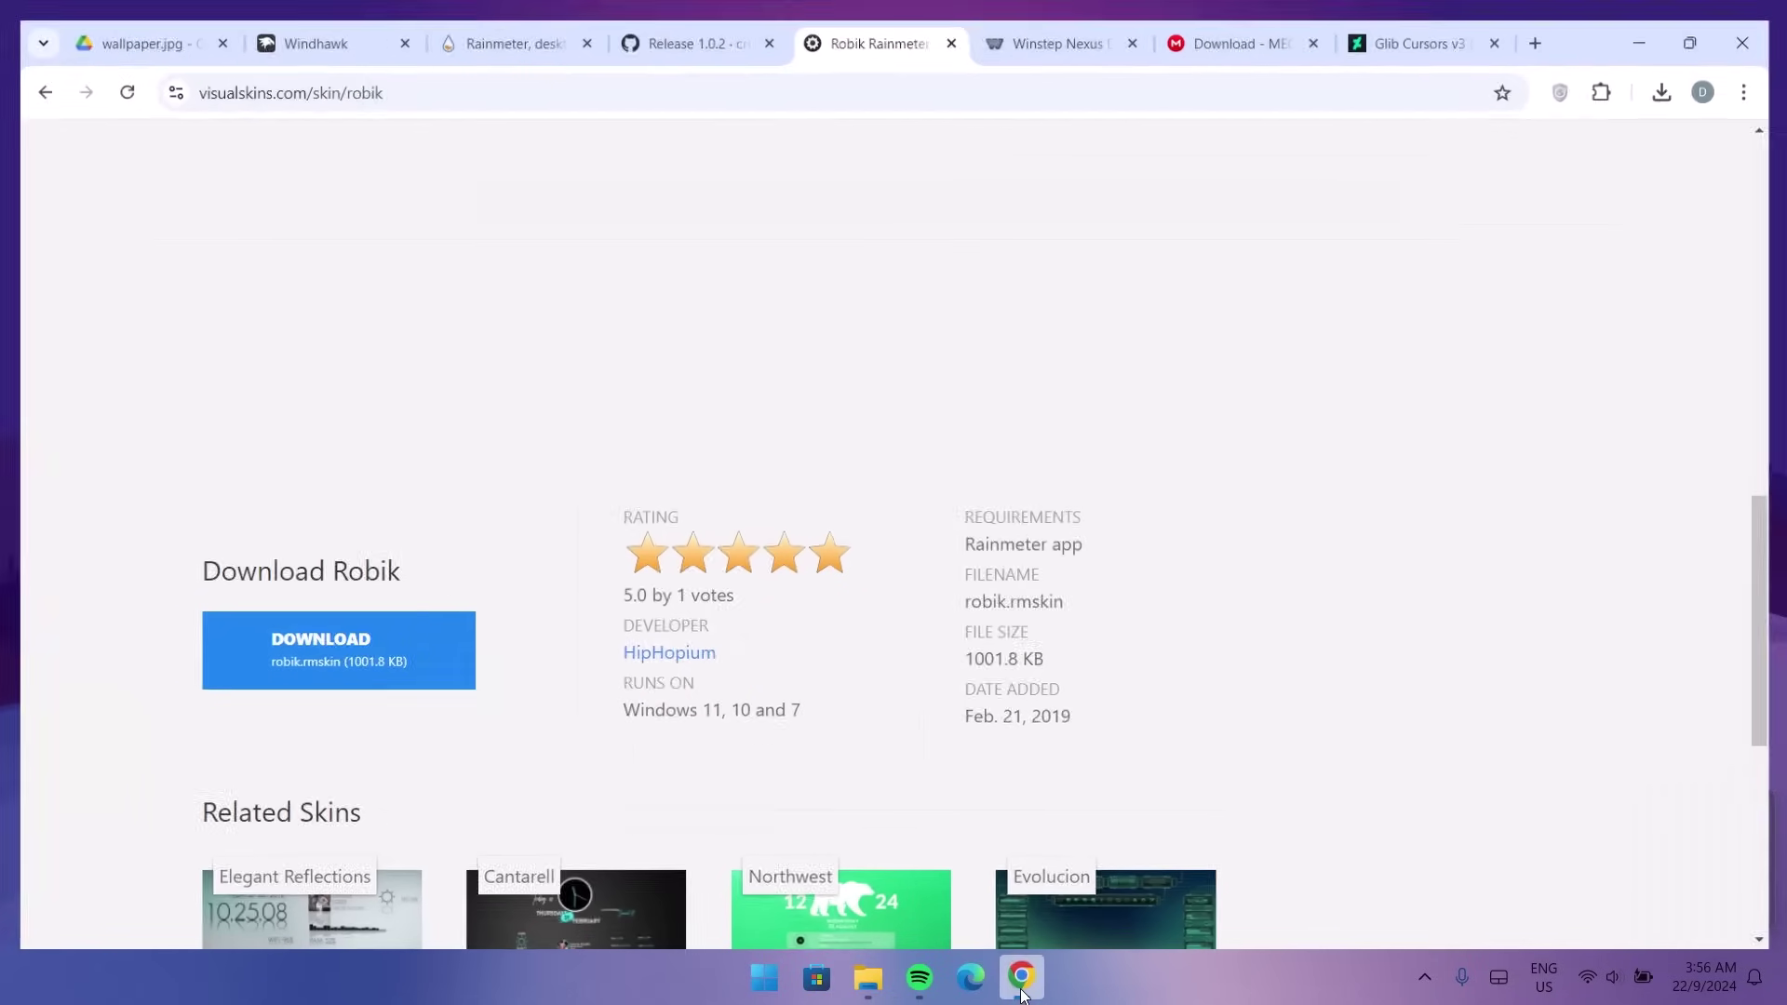
left_click(1089, 24)
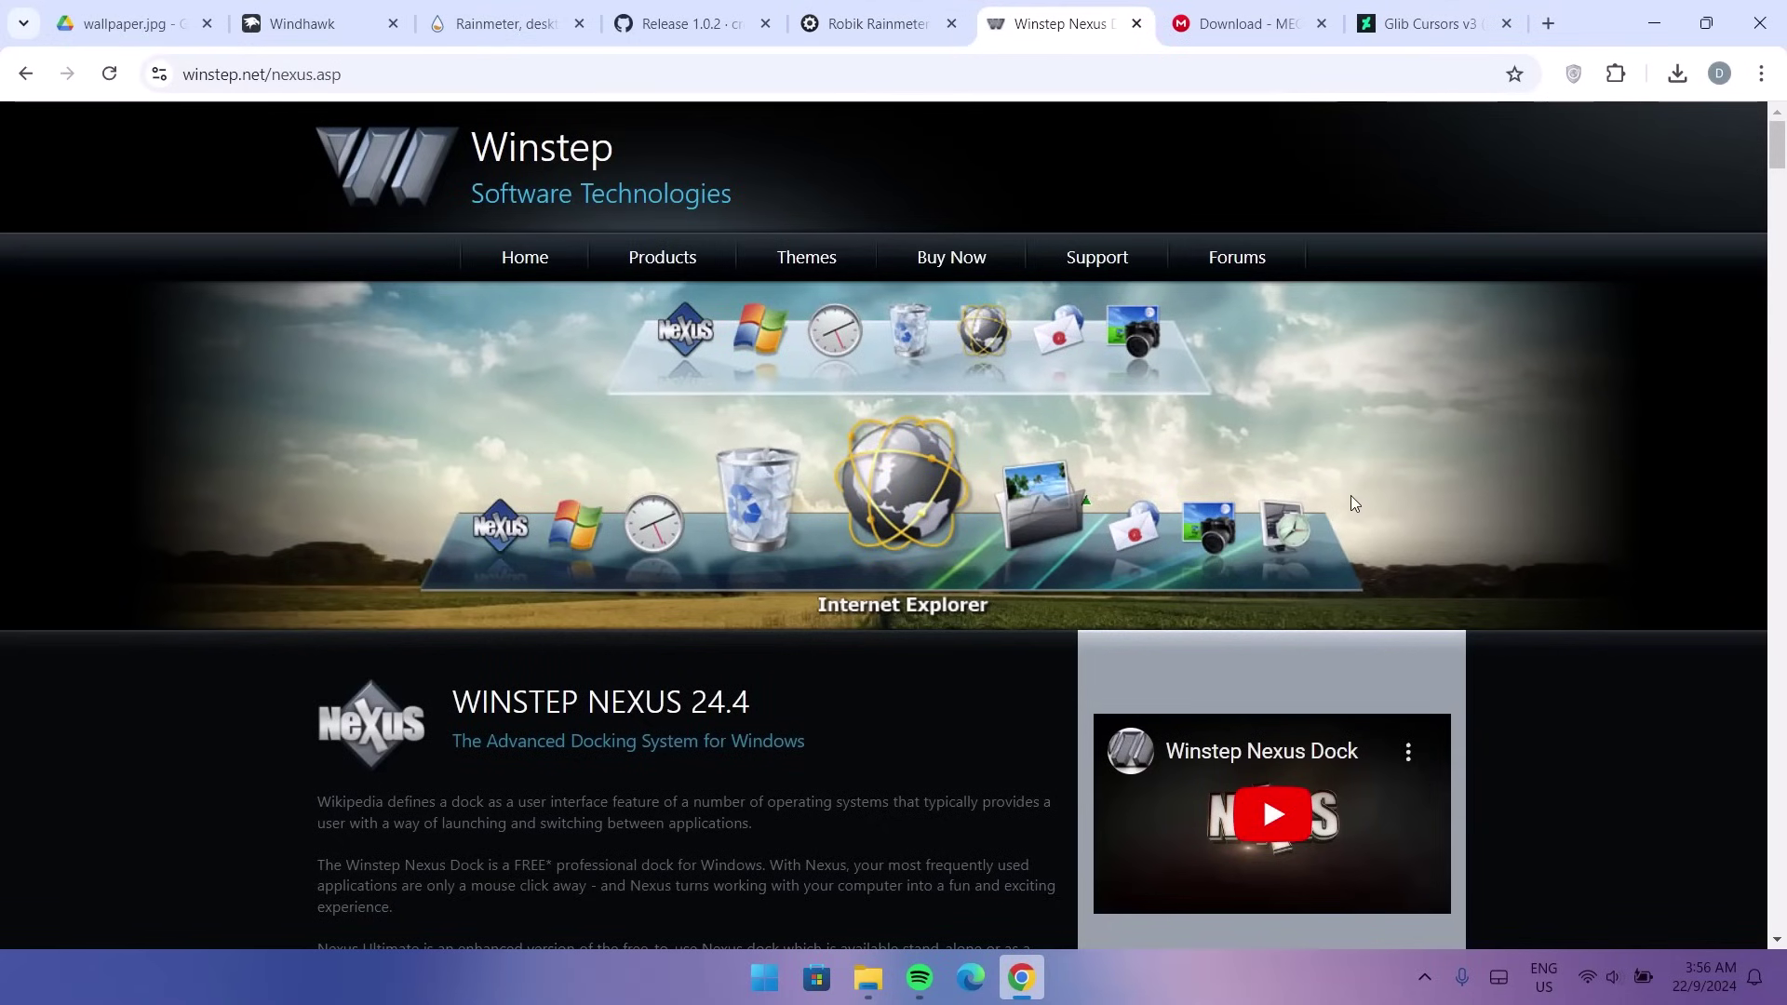
scroll(1759, 242, "down", 6)
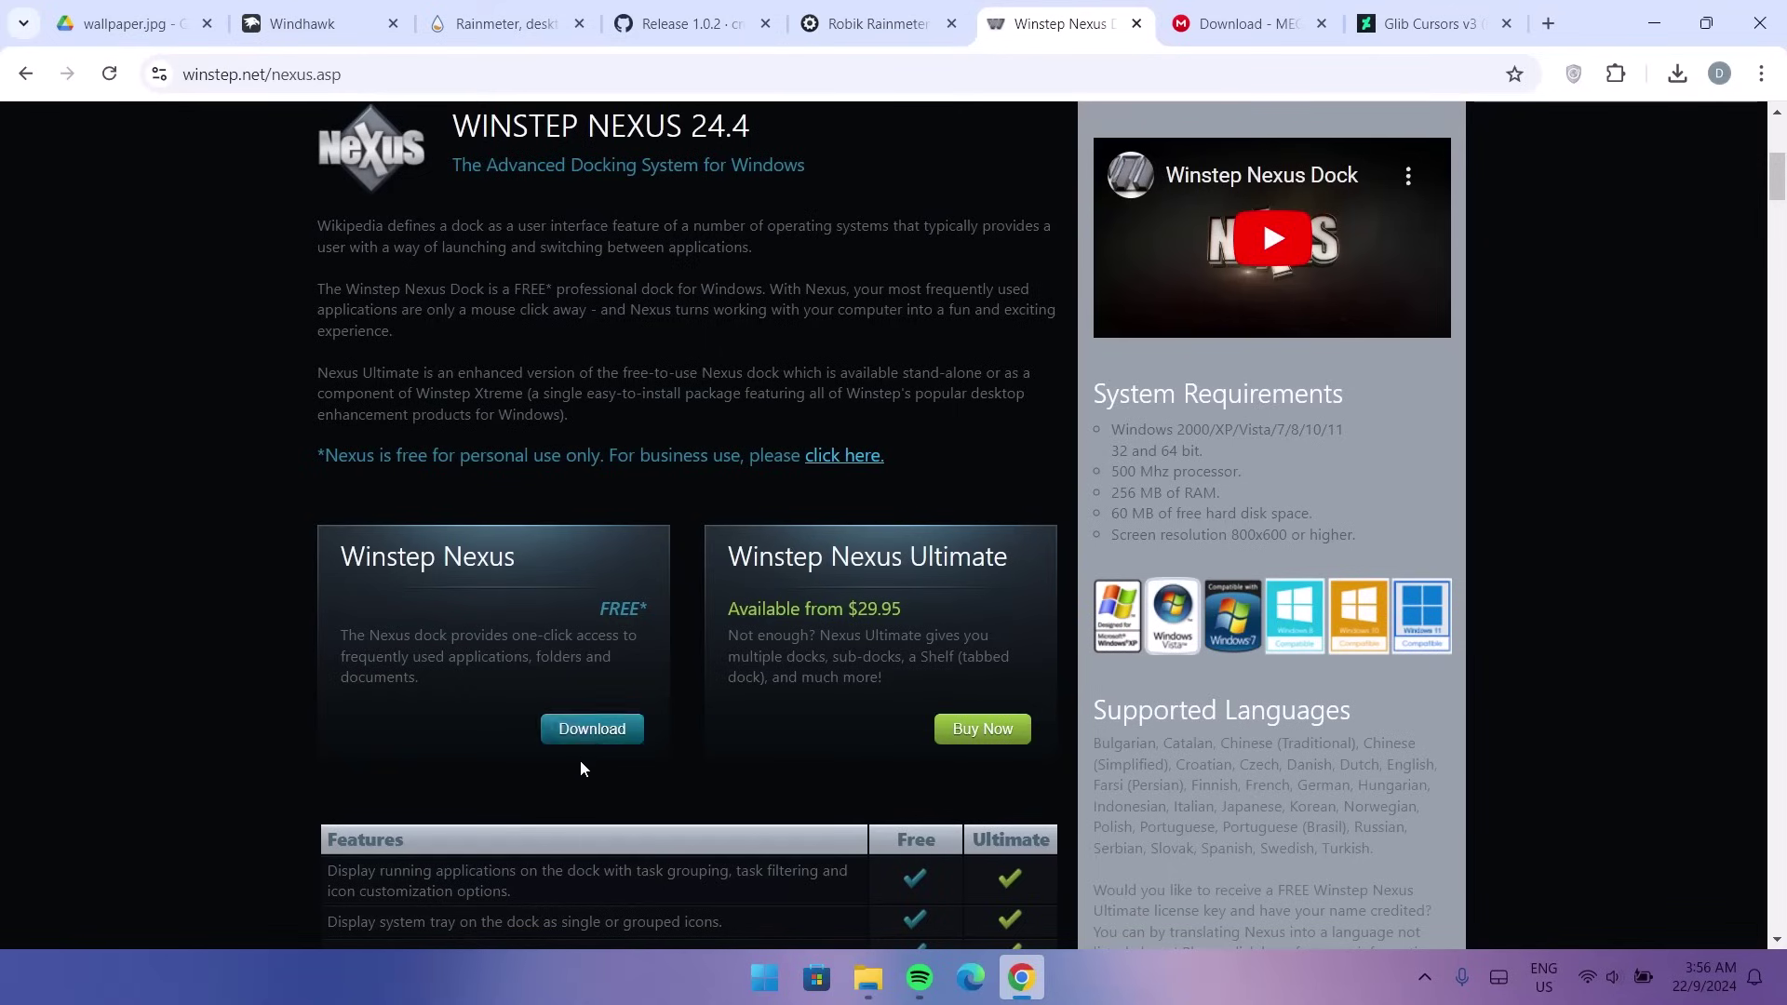
left_click(610, 733)
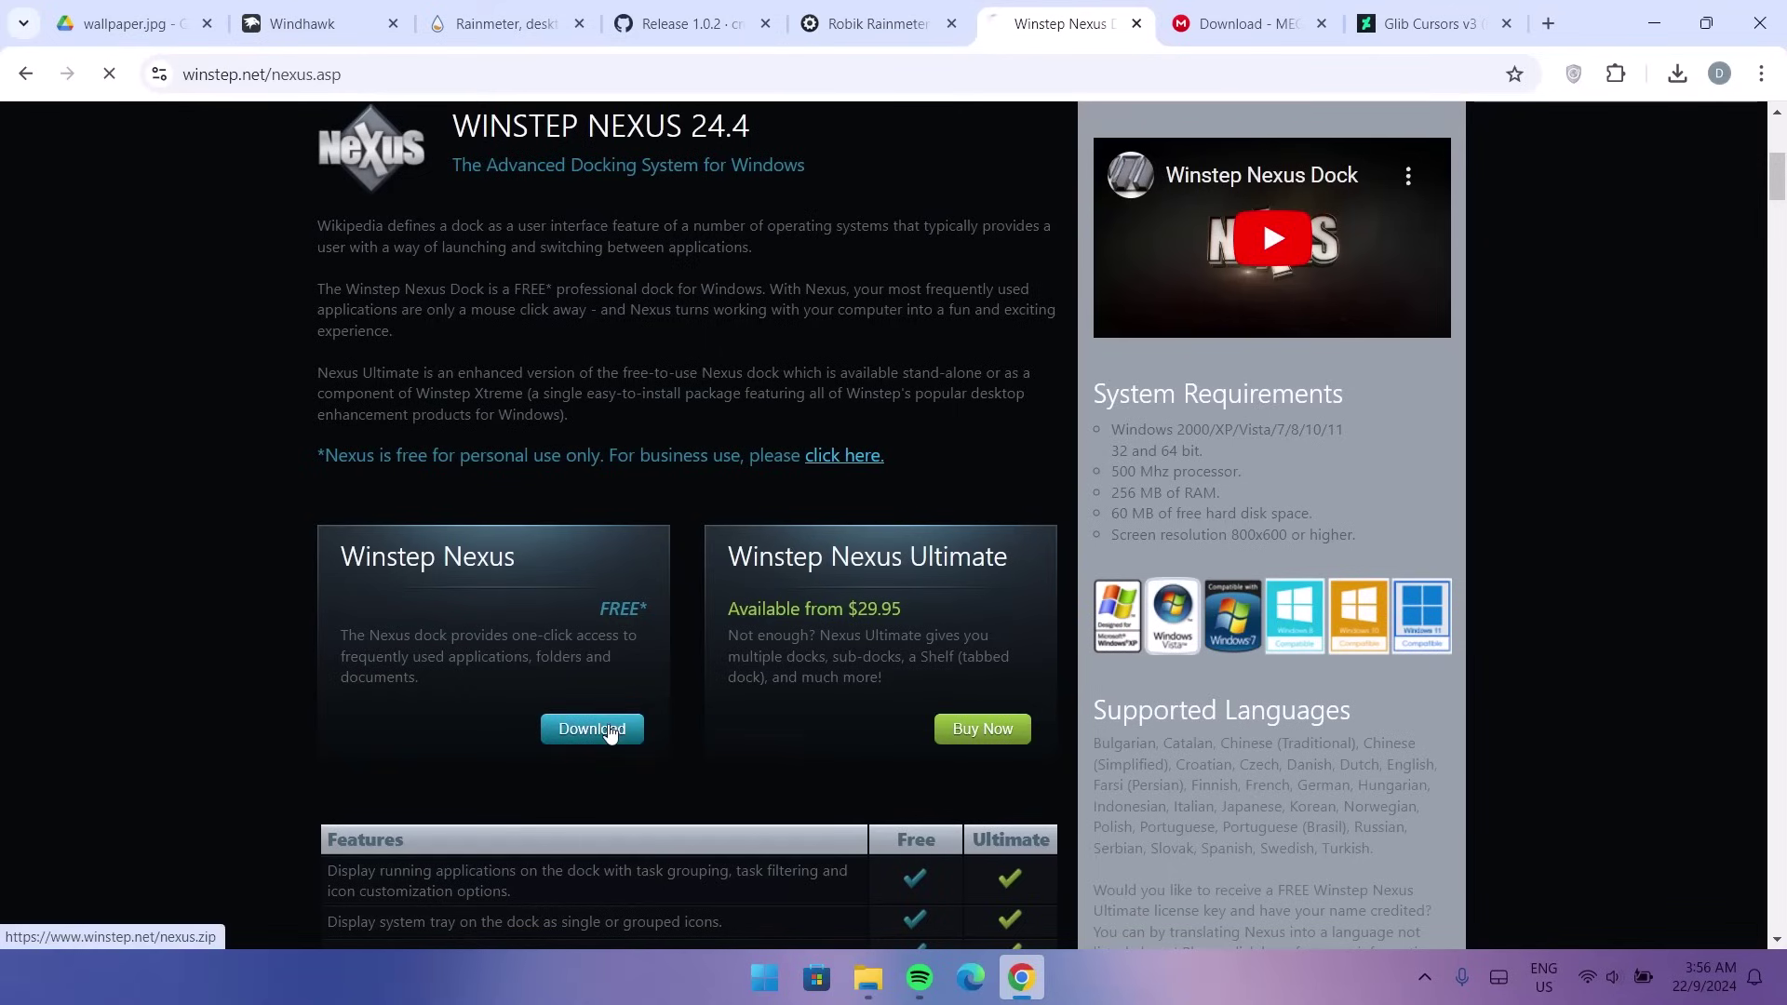
Download dock_icons_for_Nexus.zip from MEGA and bring up the Downloads folder
left_click(1258, 26)
left_click(1345, 794)
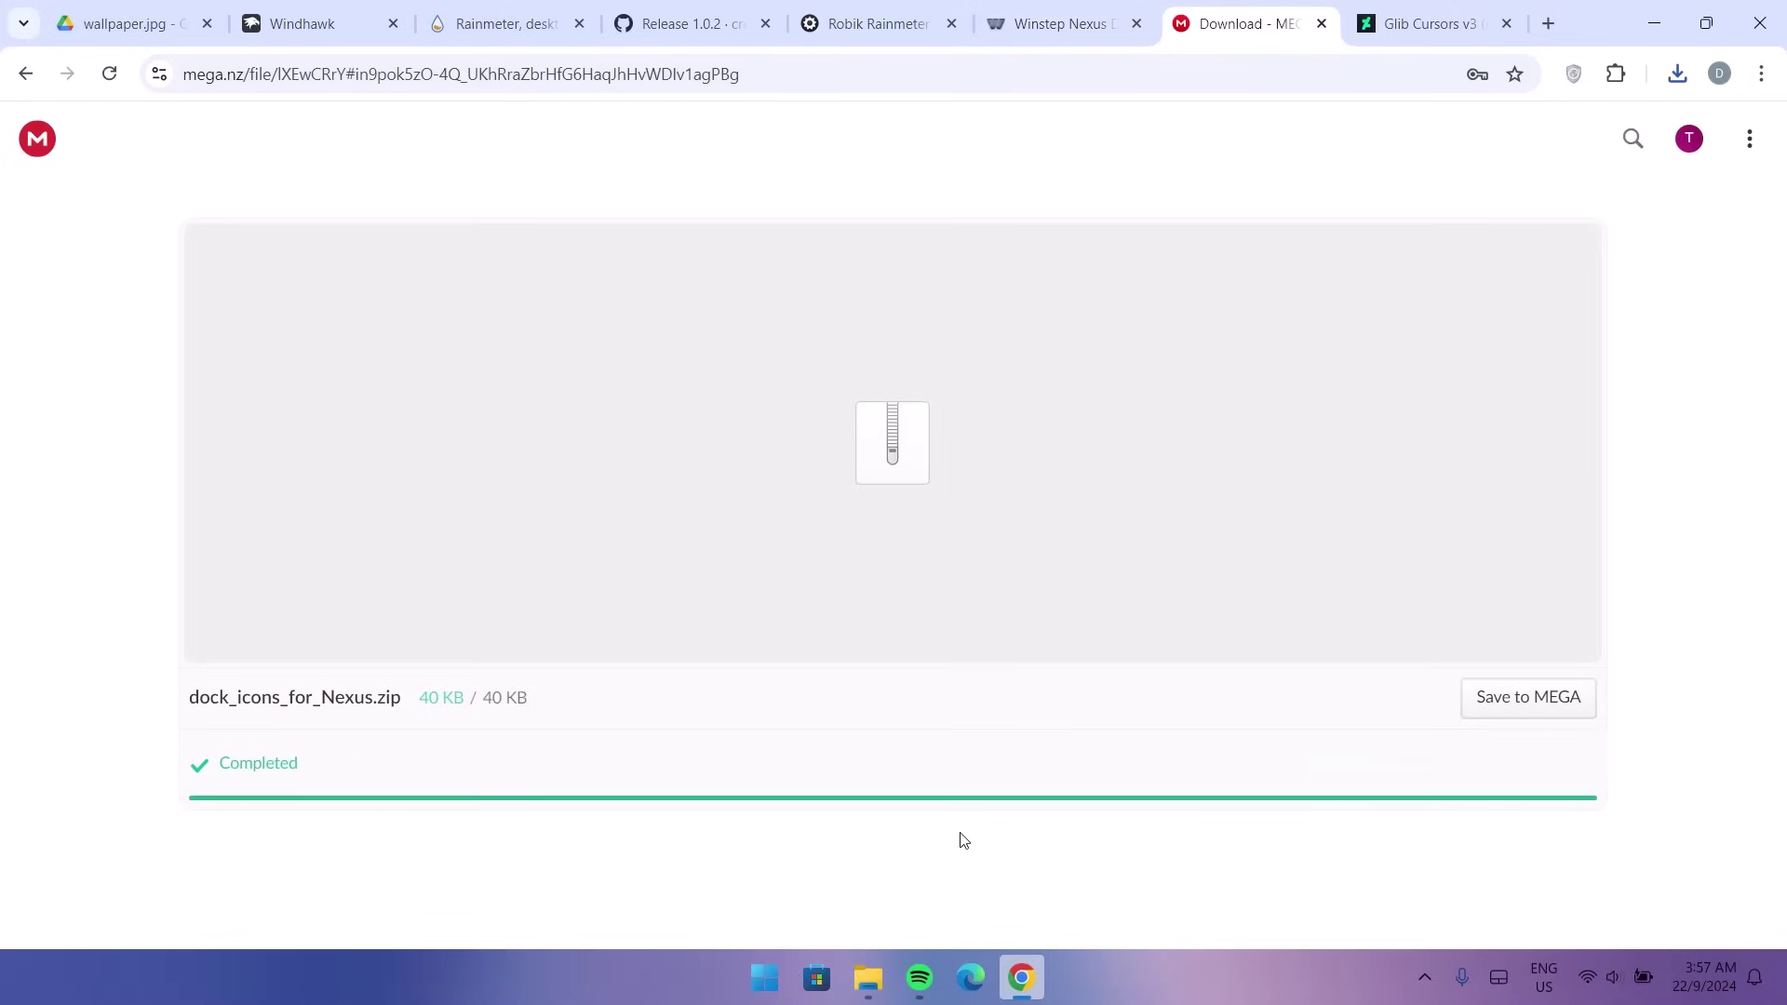
left_click(868, 973)
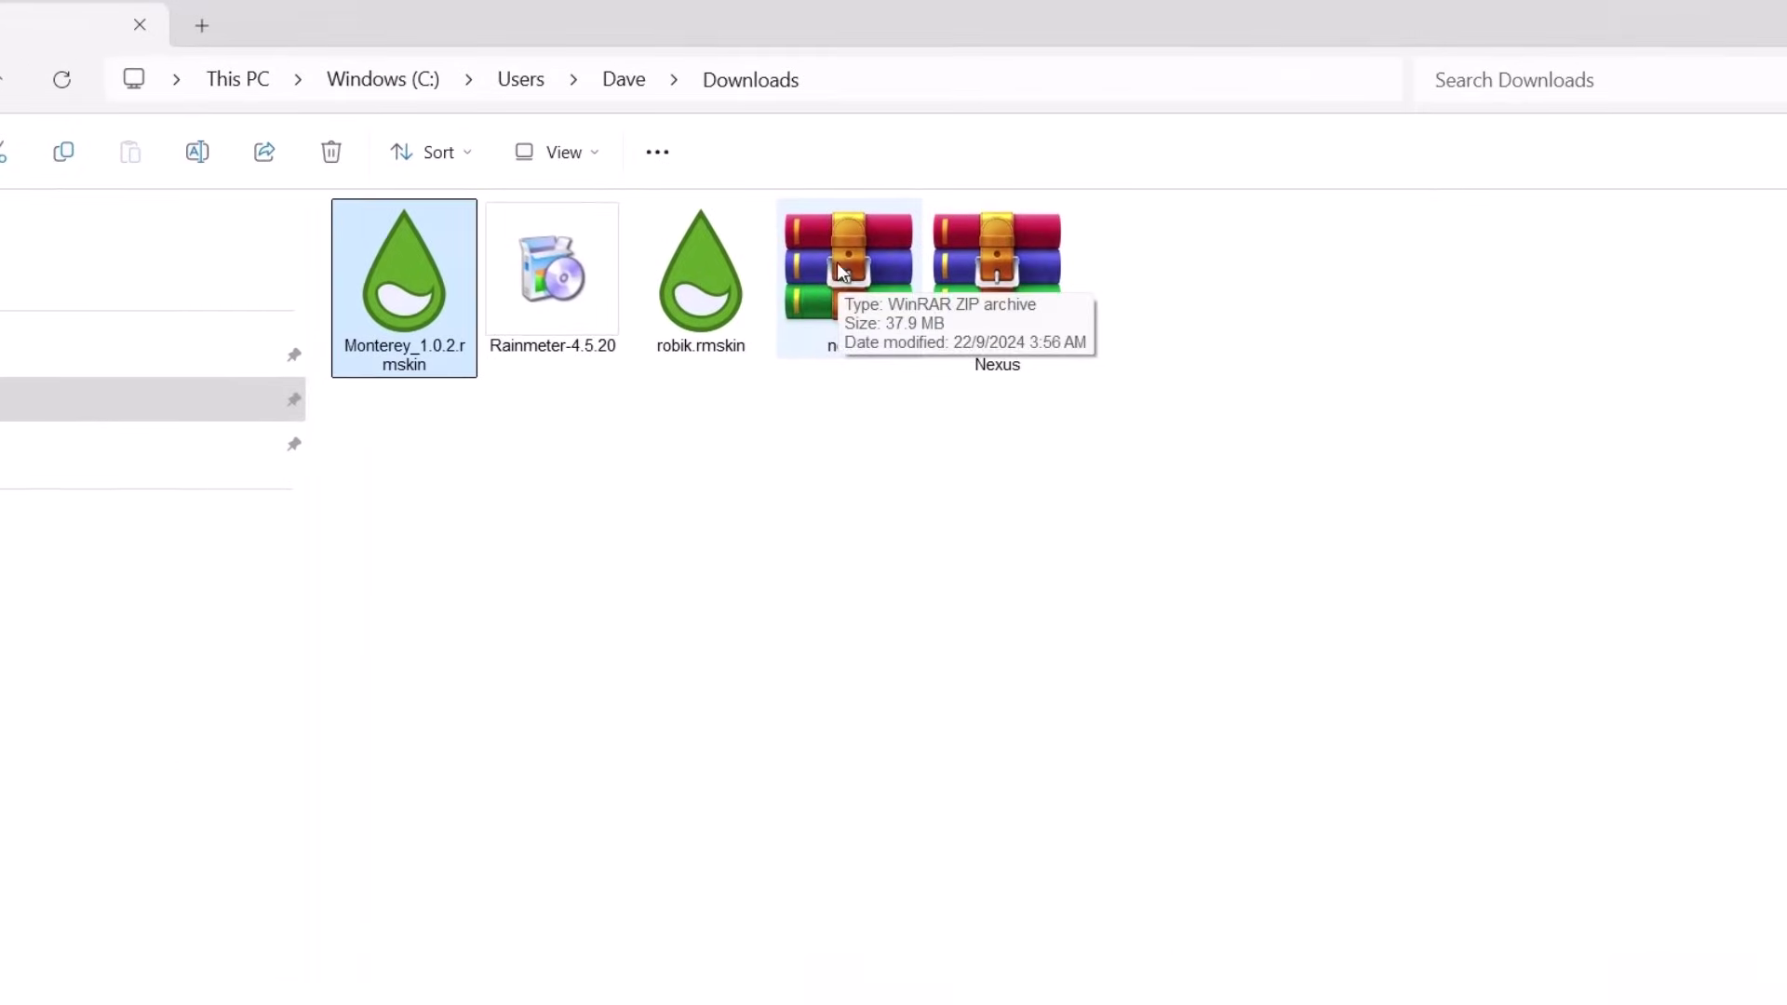
Extract the nexus archive with WinRAR and run NexusSetup as administrator
left_click(841, 271)
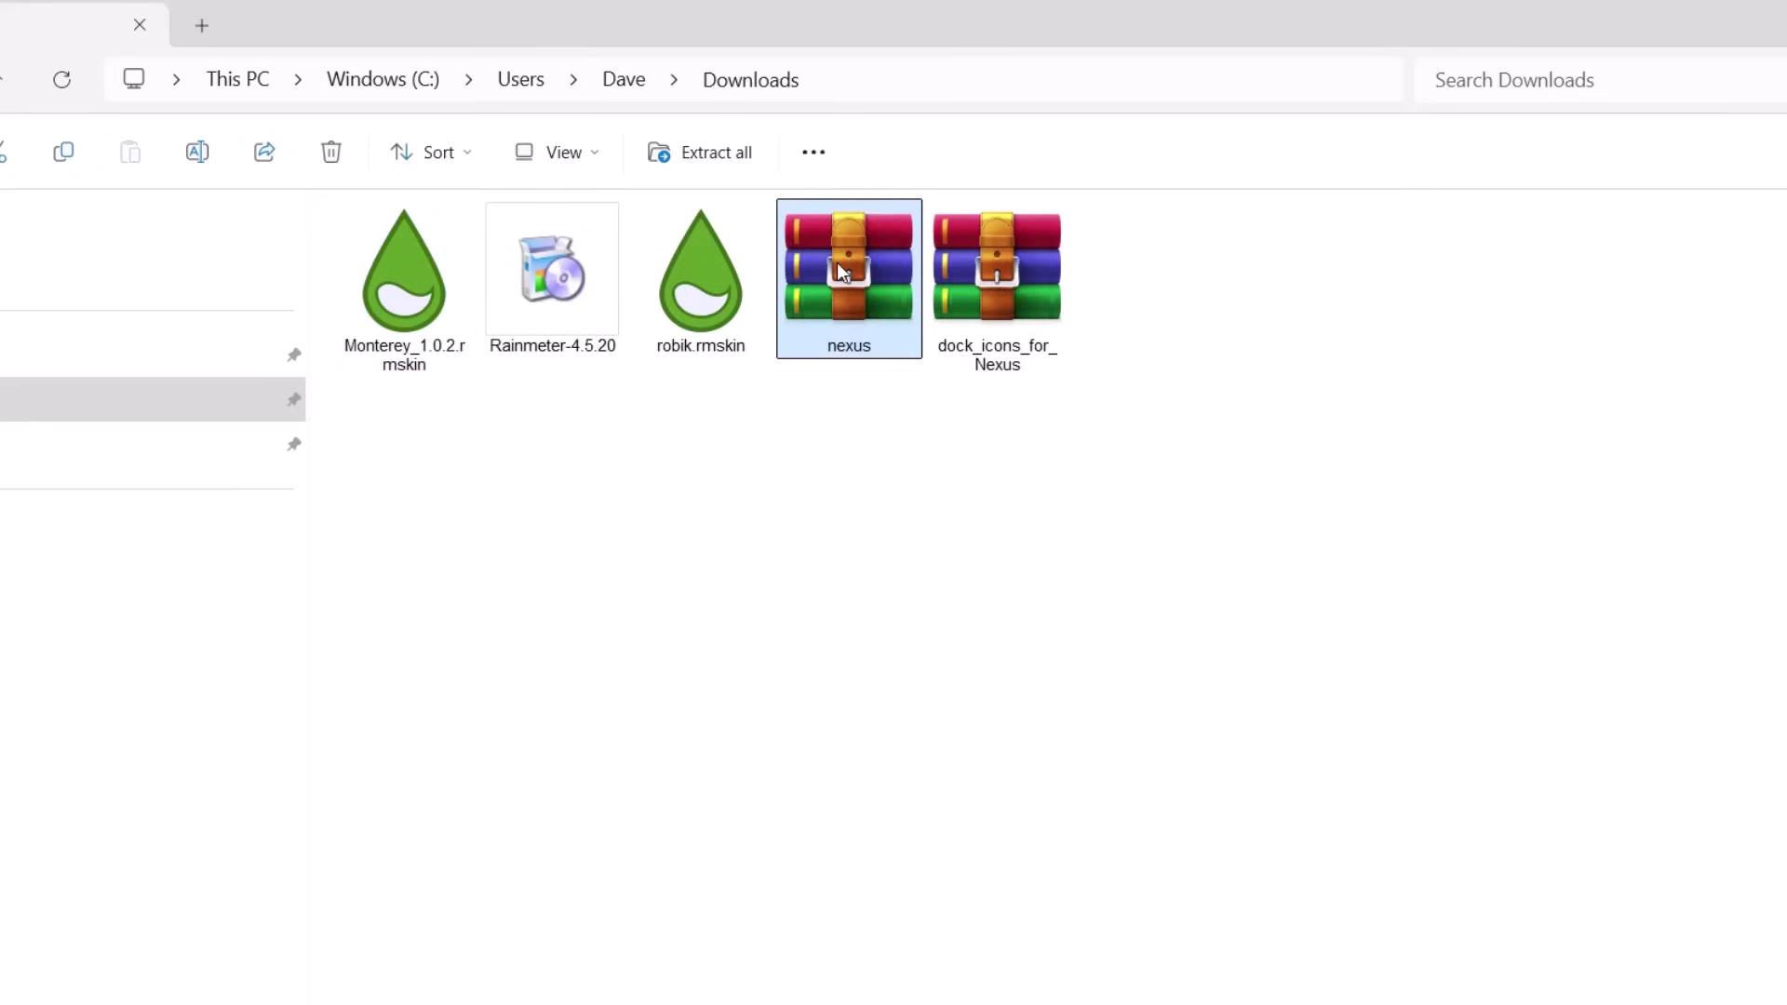
right_click(822, 283)
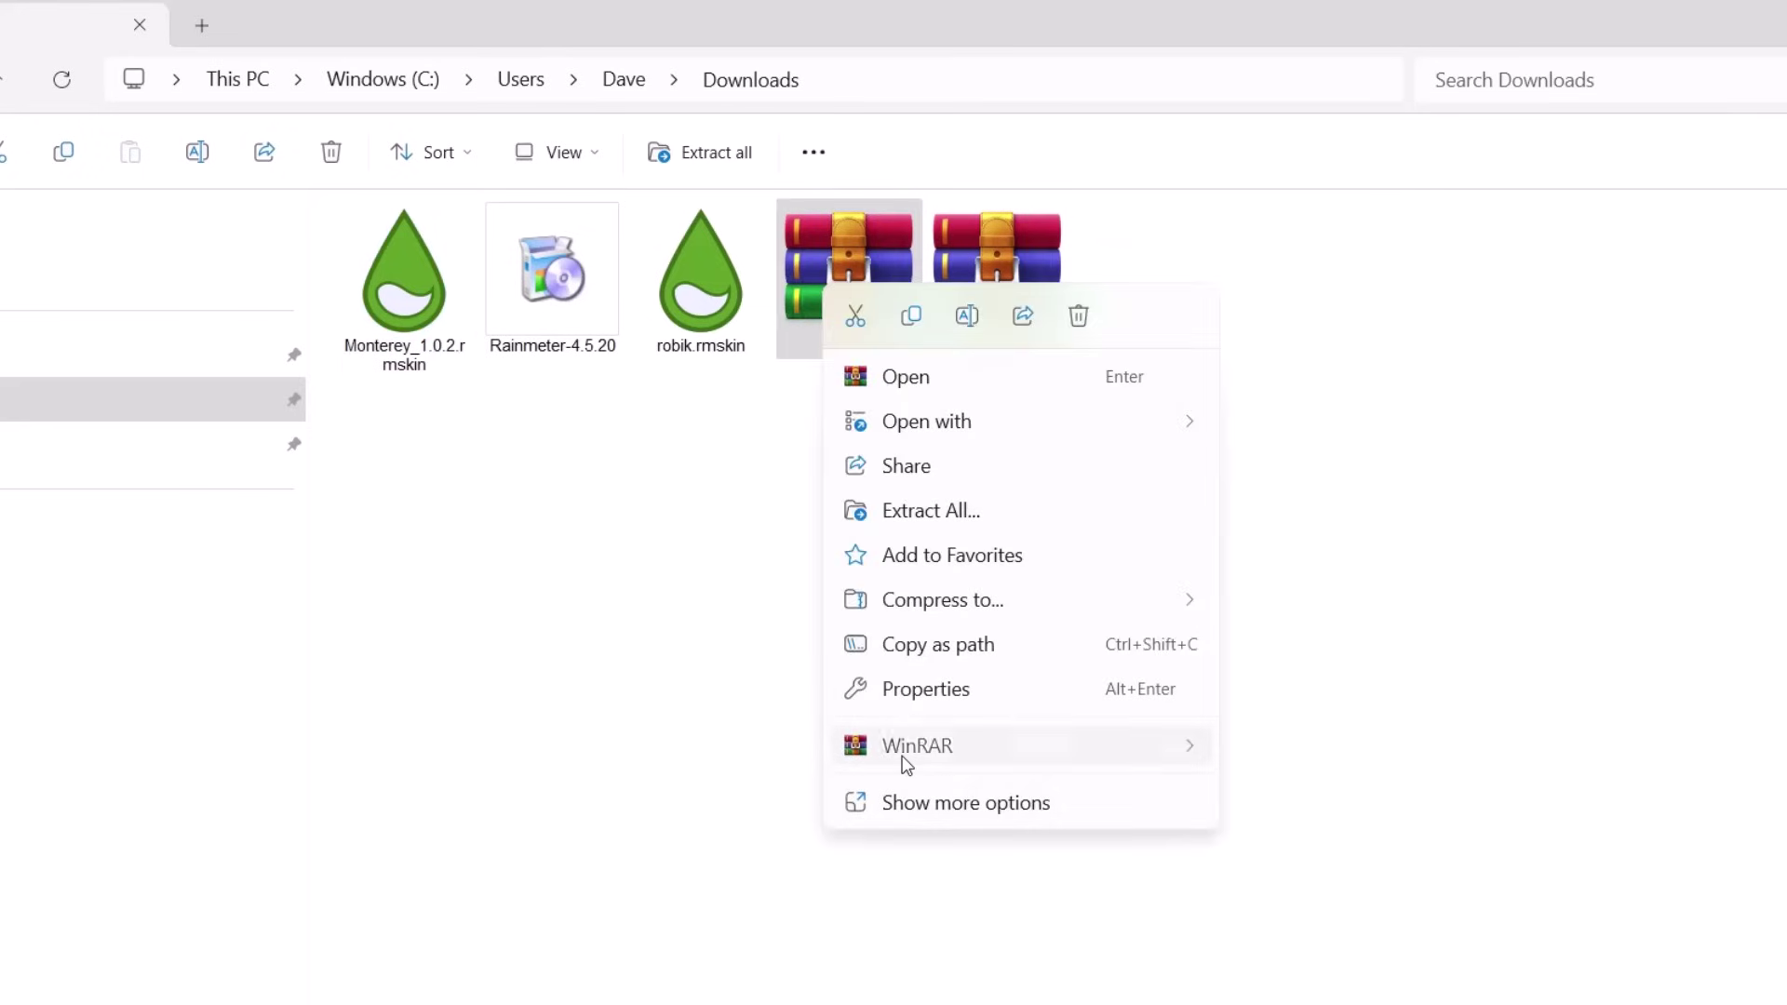
mouse_move(907, 749)
left_click(1317, 882)
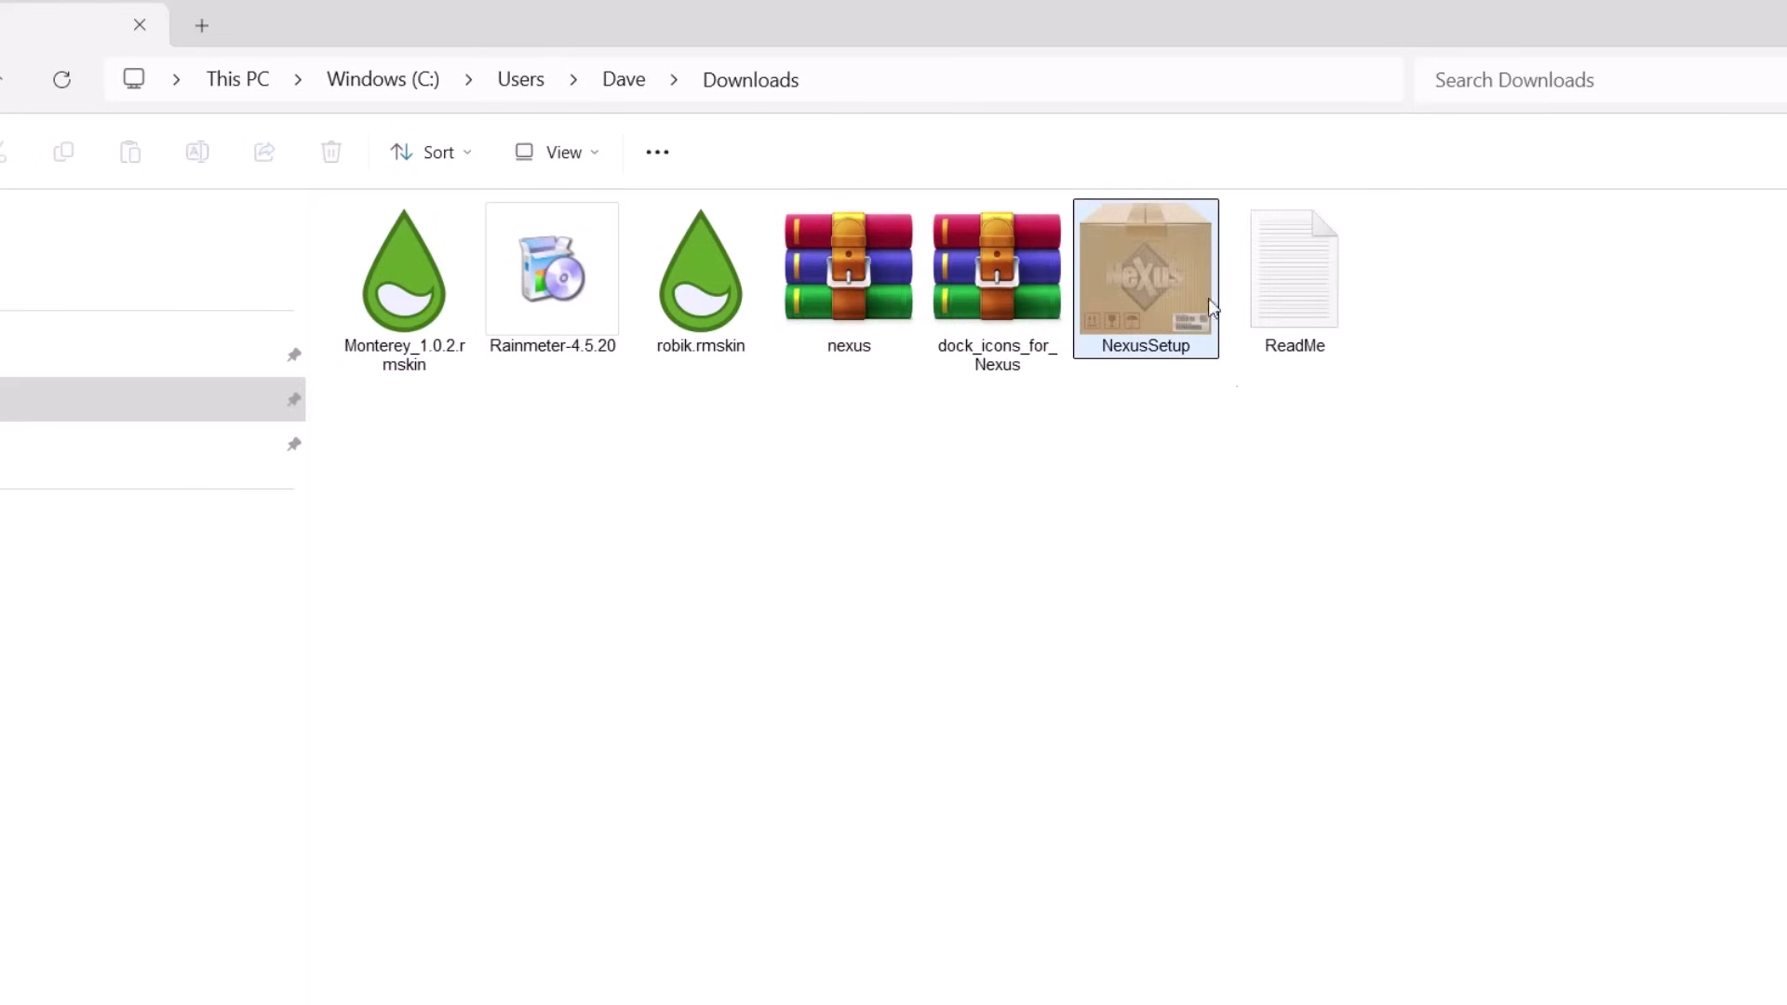
right_click(1163, 270)
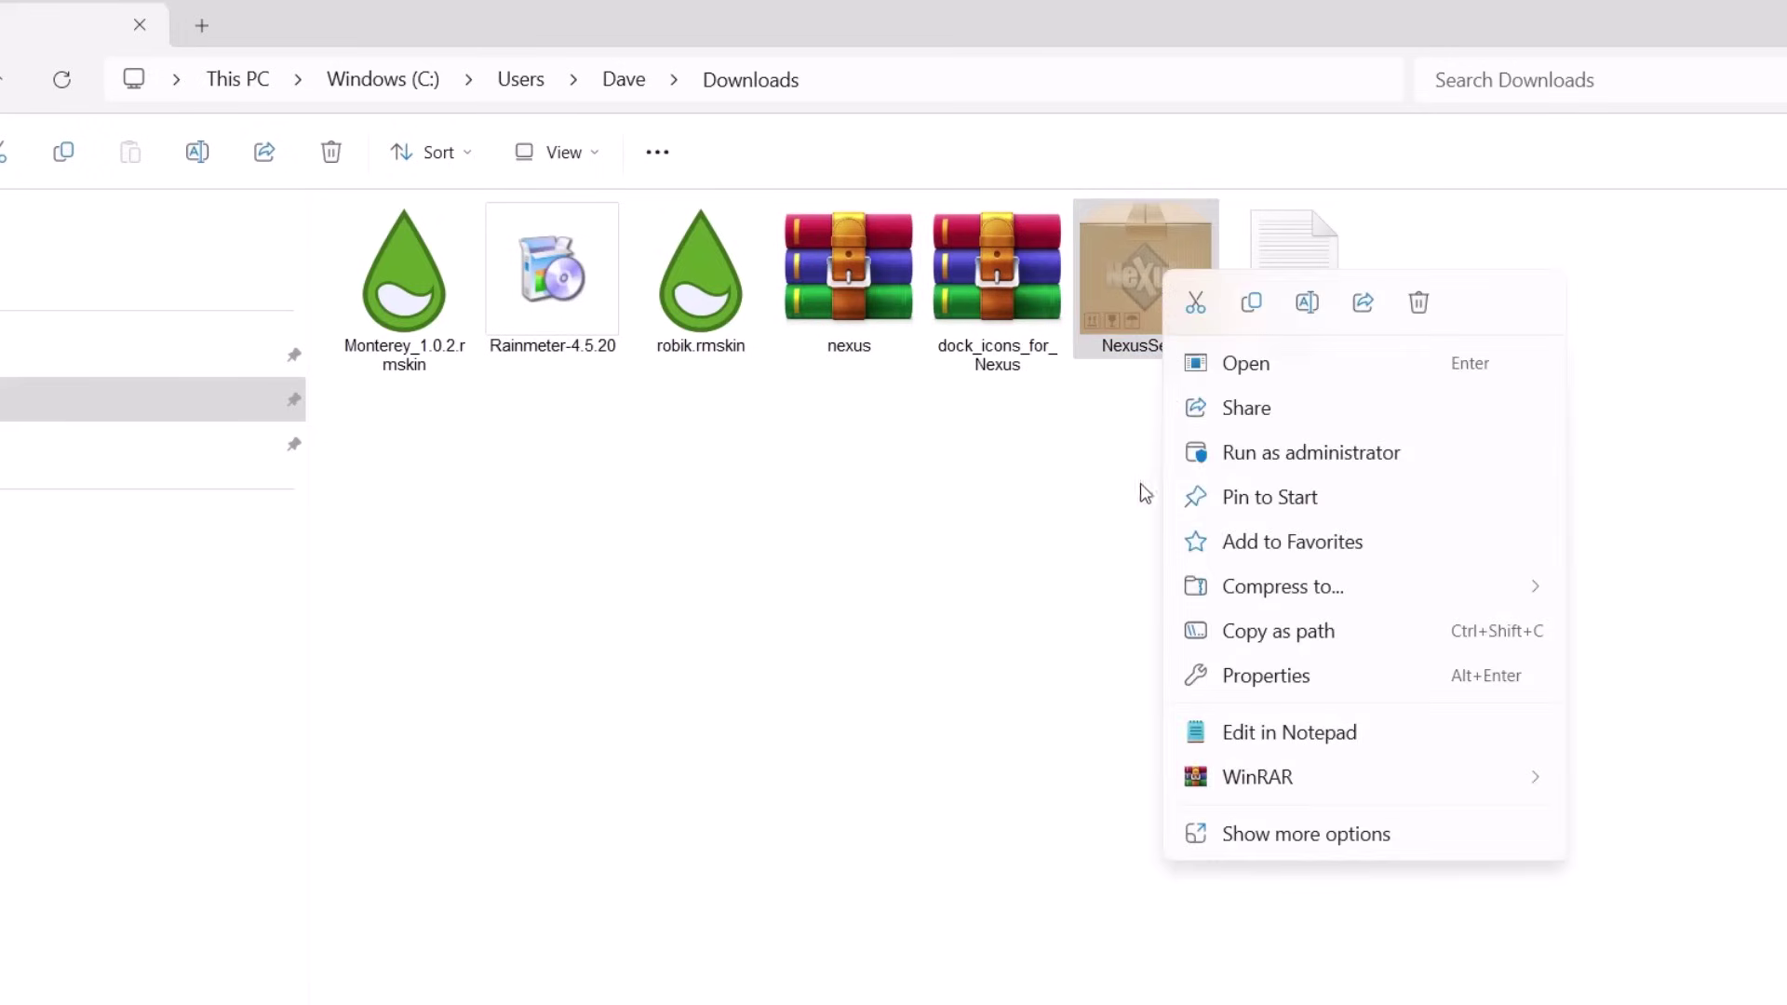
left_click(1256, 454)
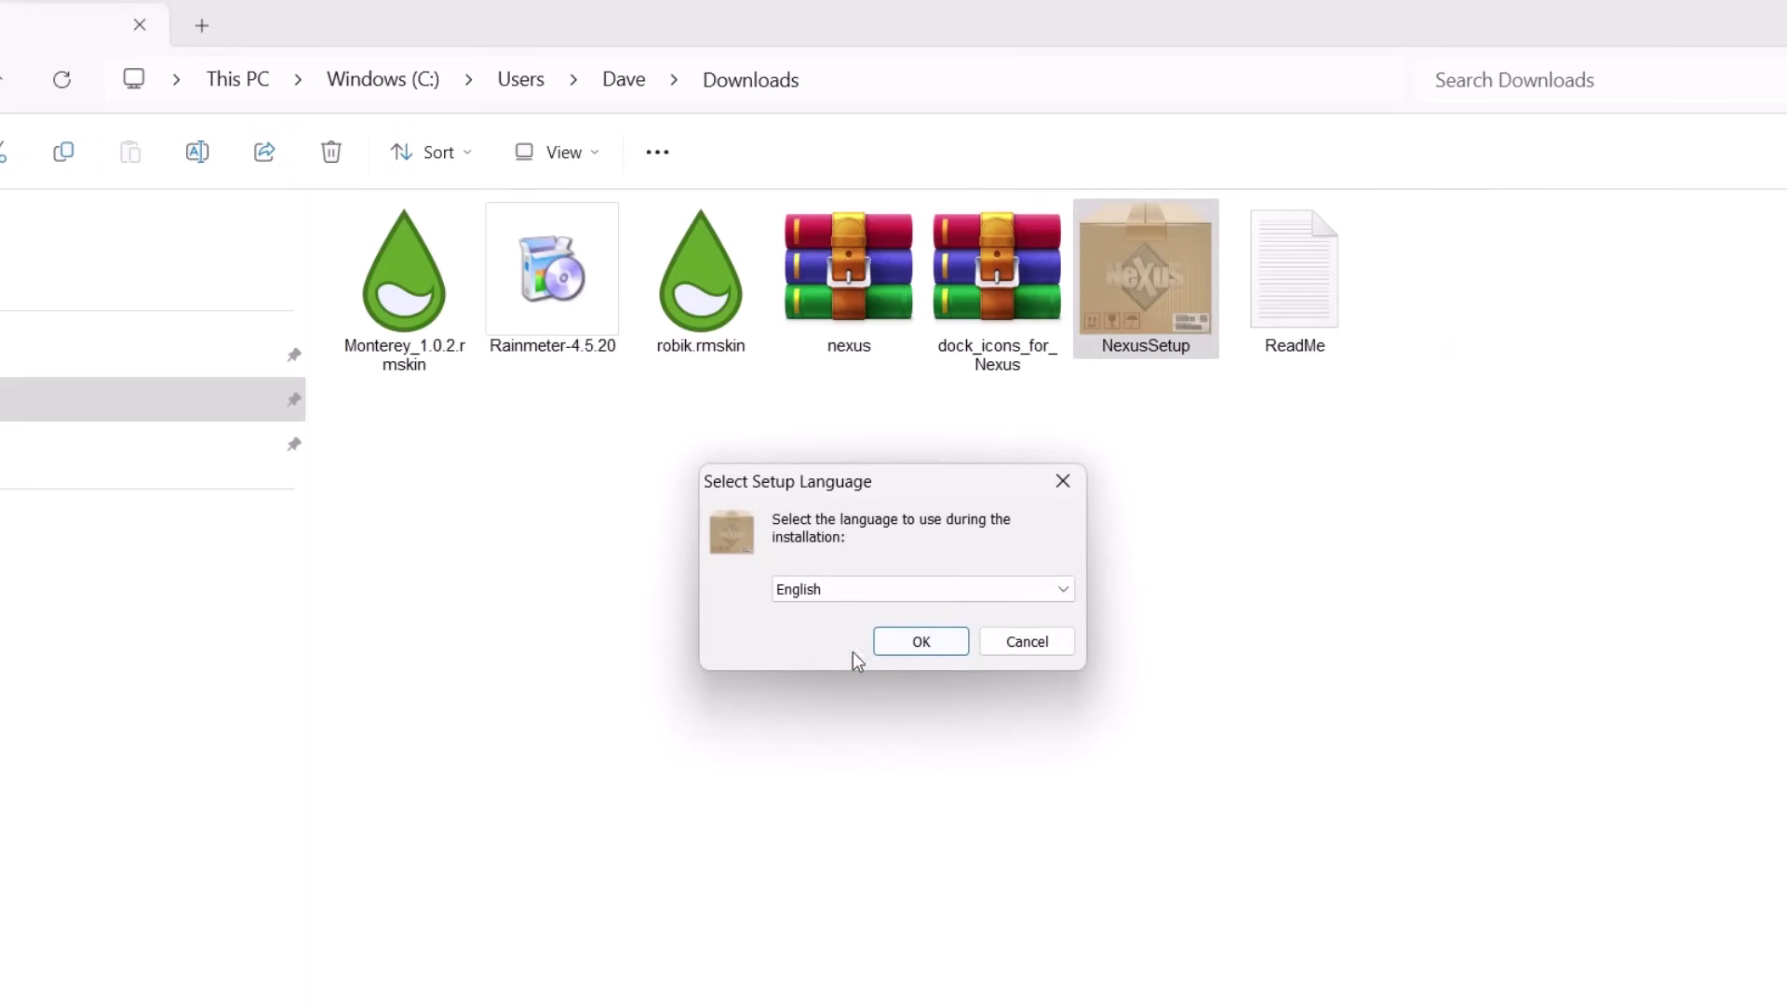
Install Nexus 24.4 in English with default folders, accepting the license, then show the desktop
left_click(898, 649)
left_click(633, 719)
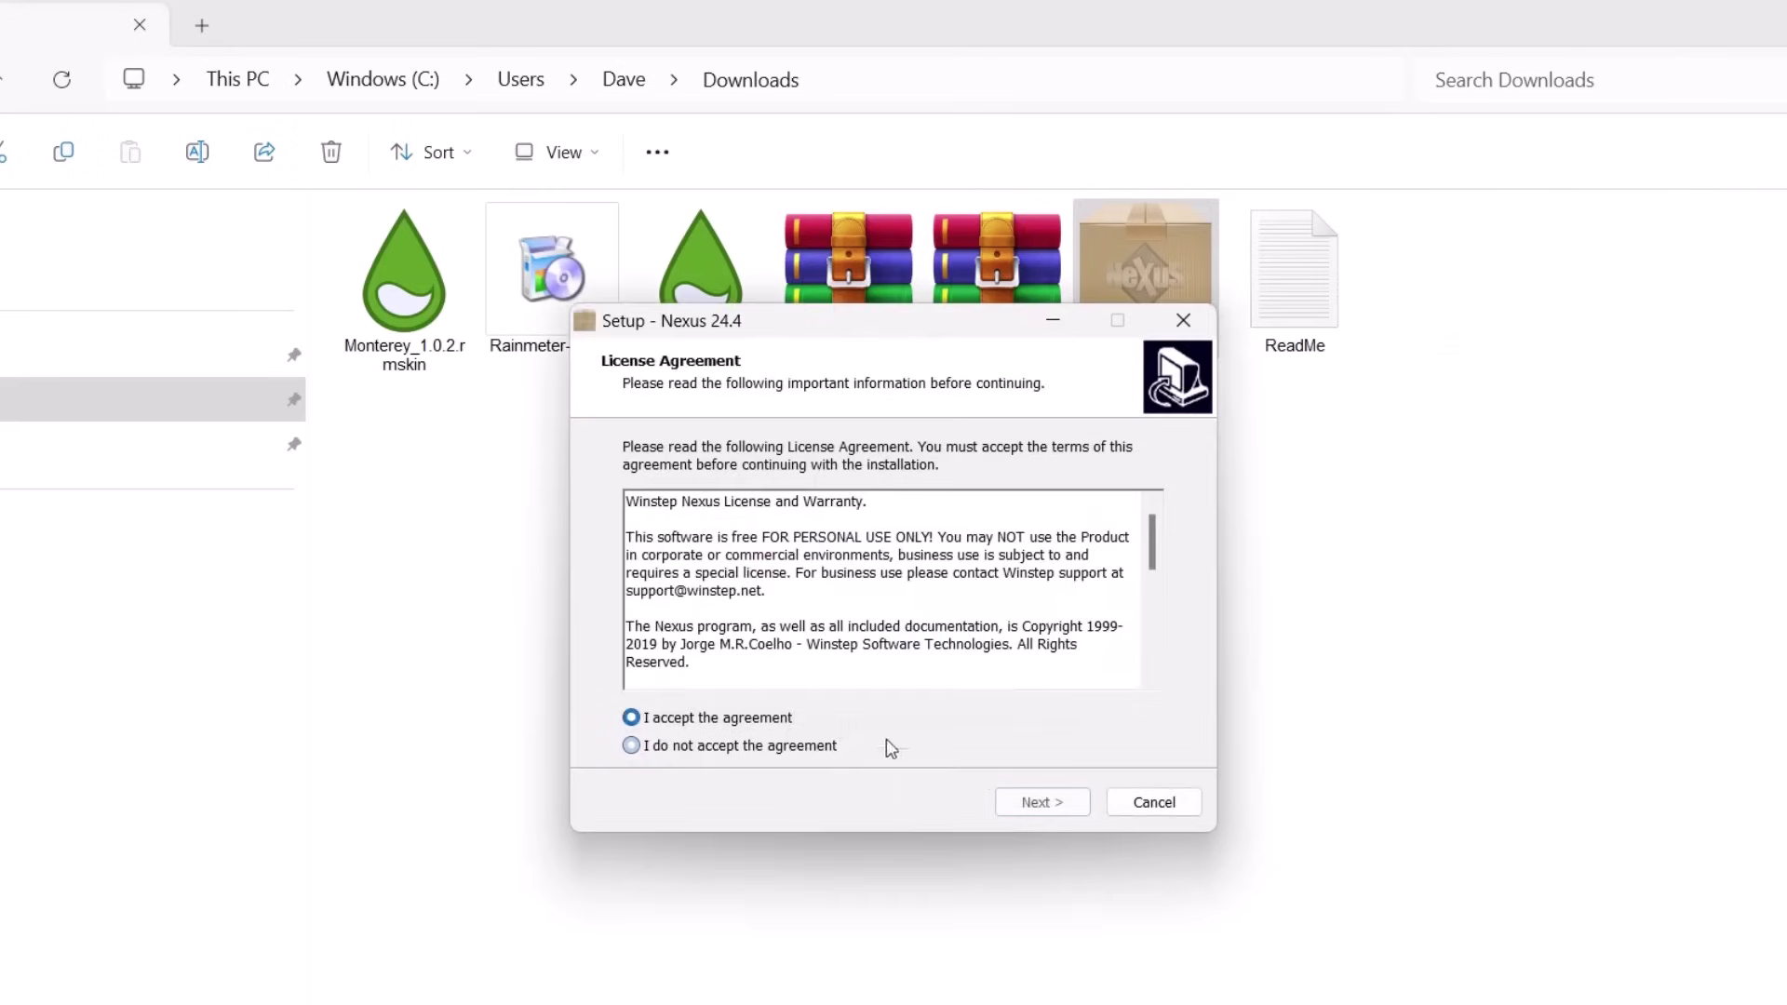
left_click(1024, 801)
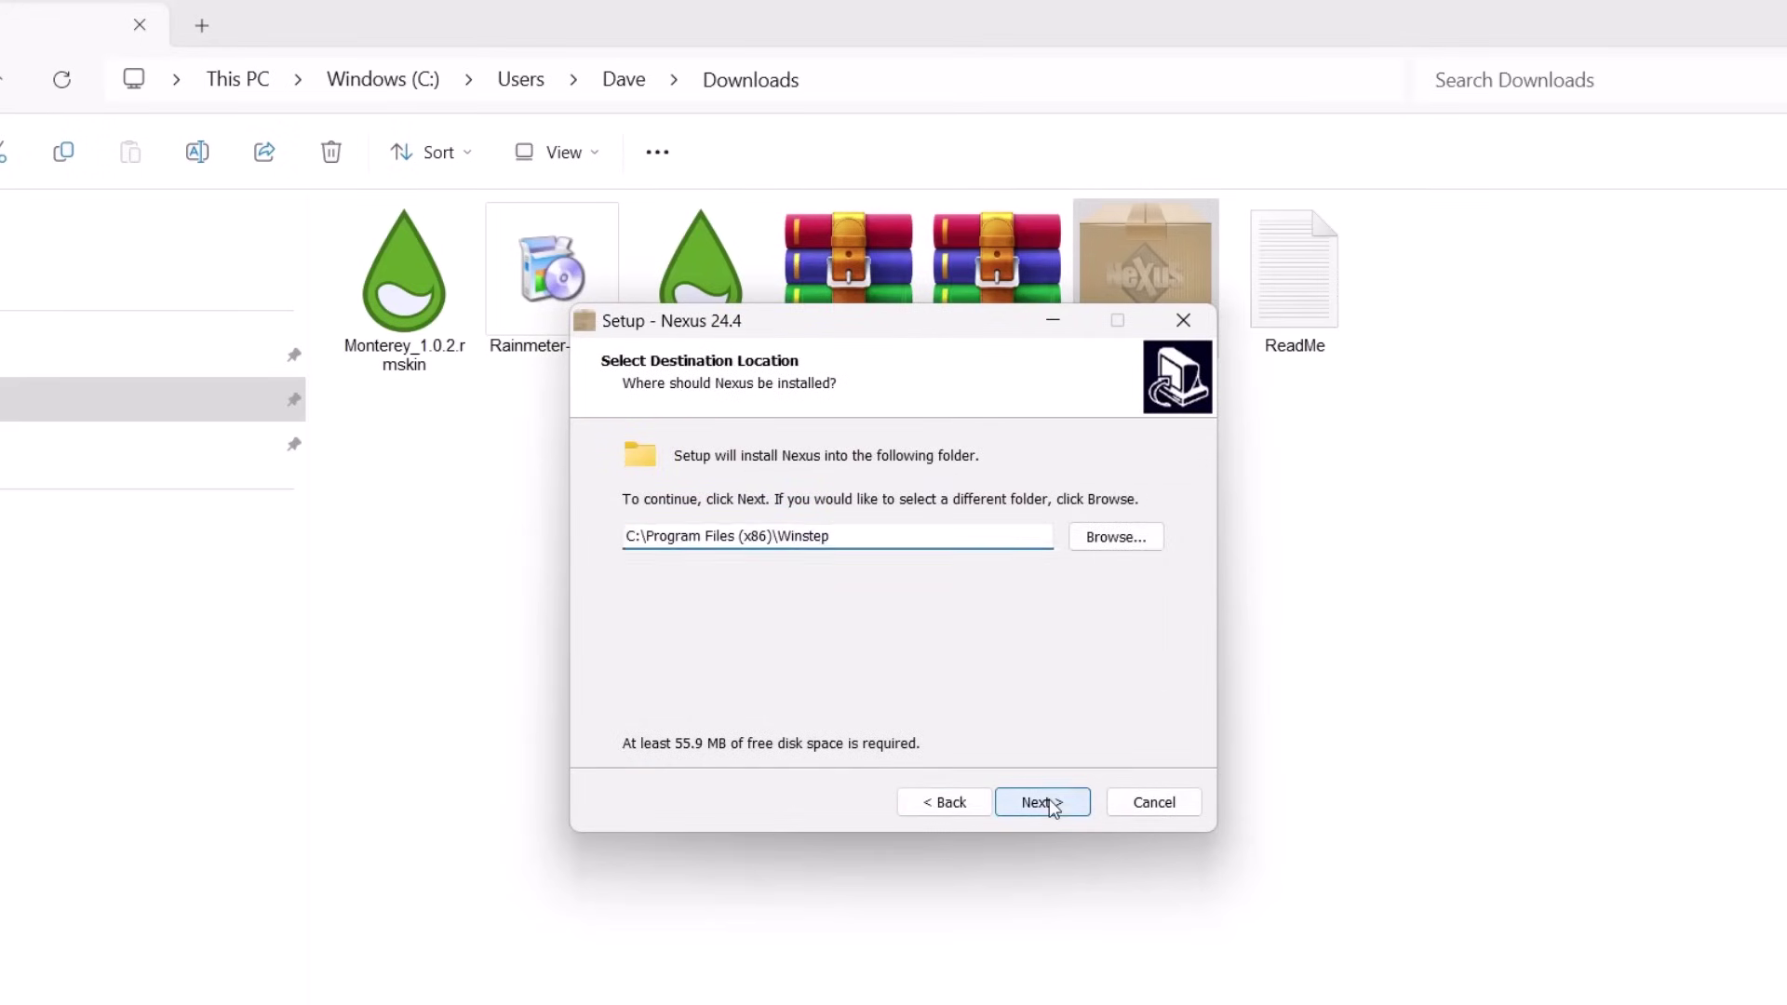
left_click(1042, 802)
left_click(1053, 807)
left_click(1040, 808)
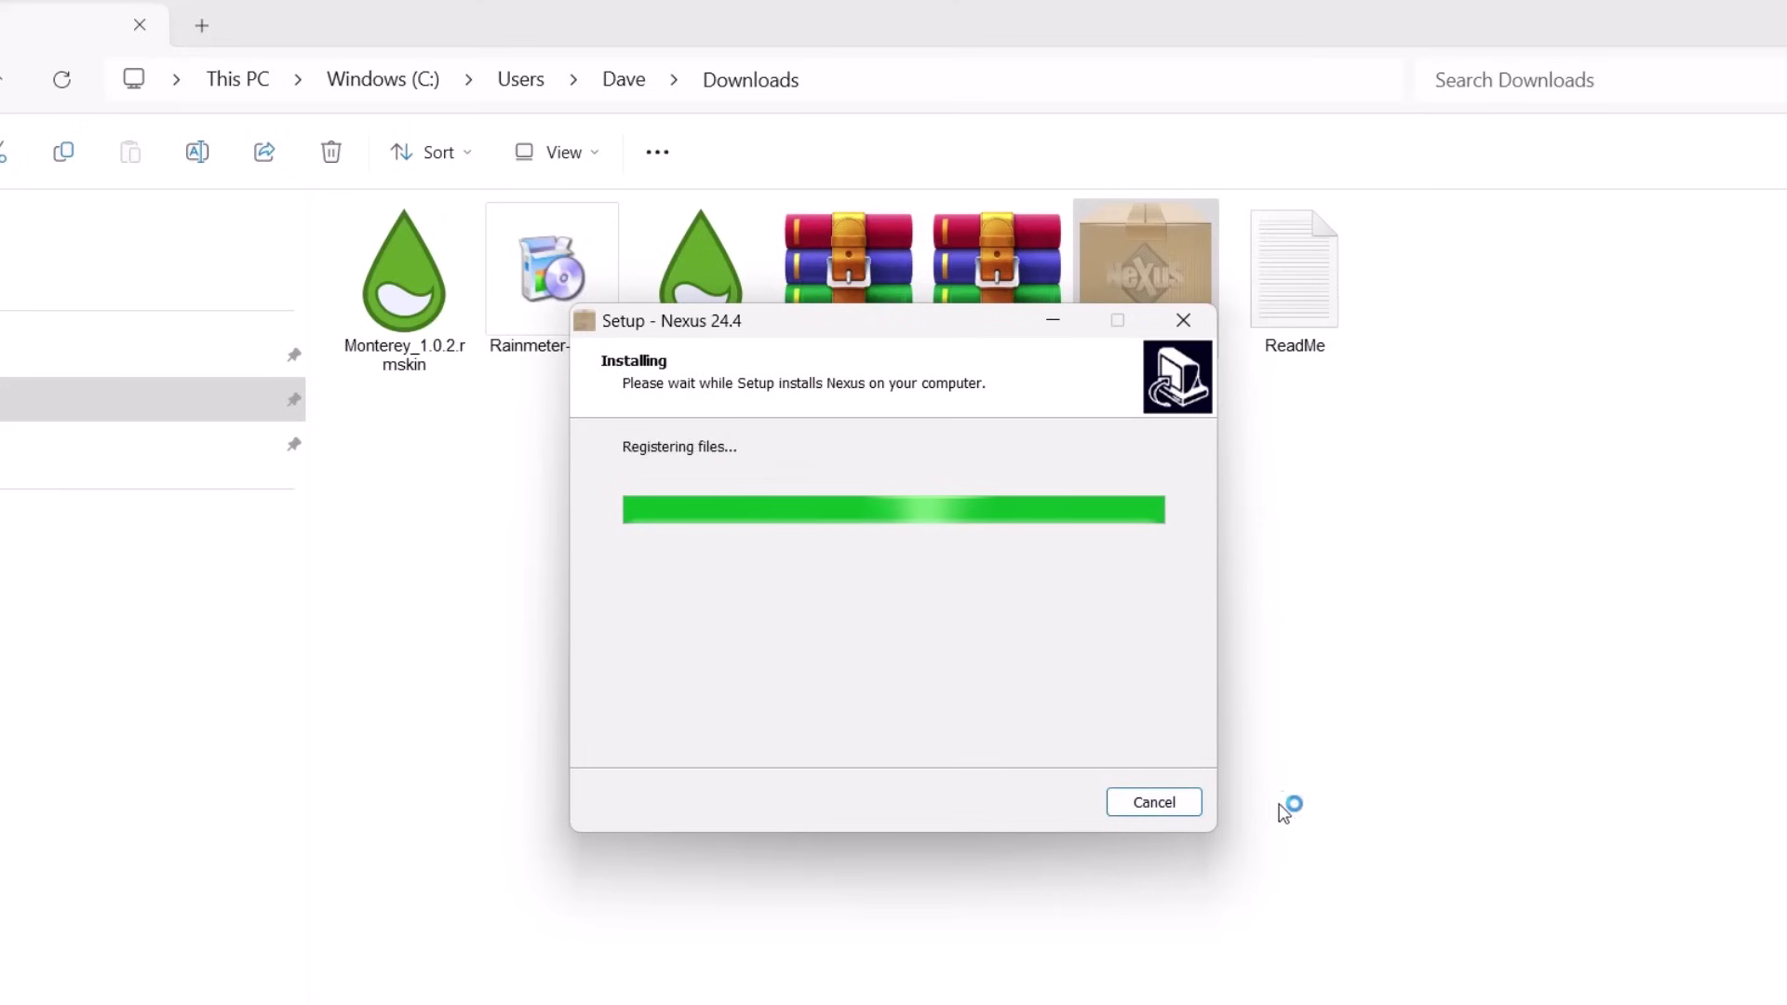
left_click(1040, 793)
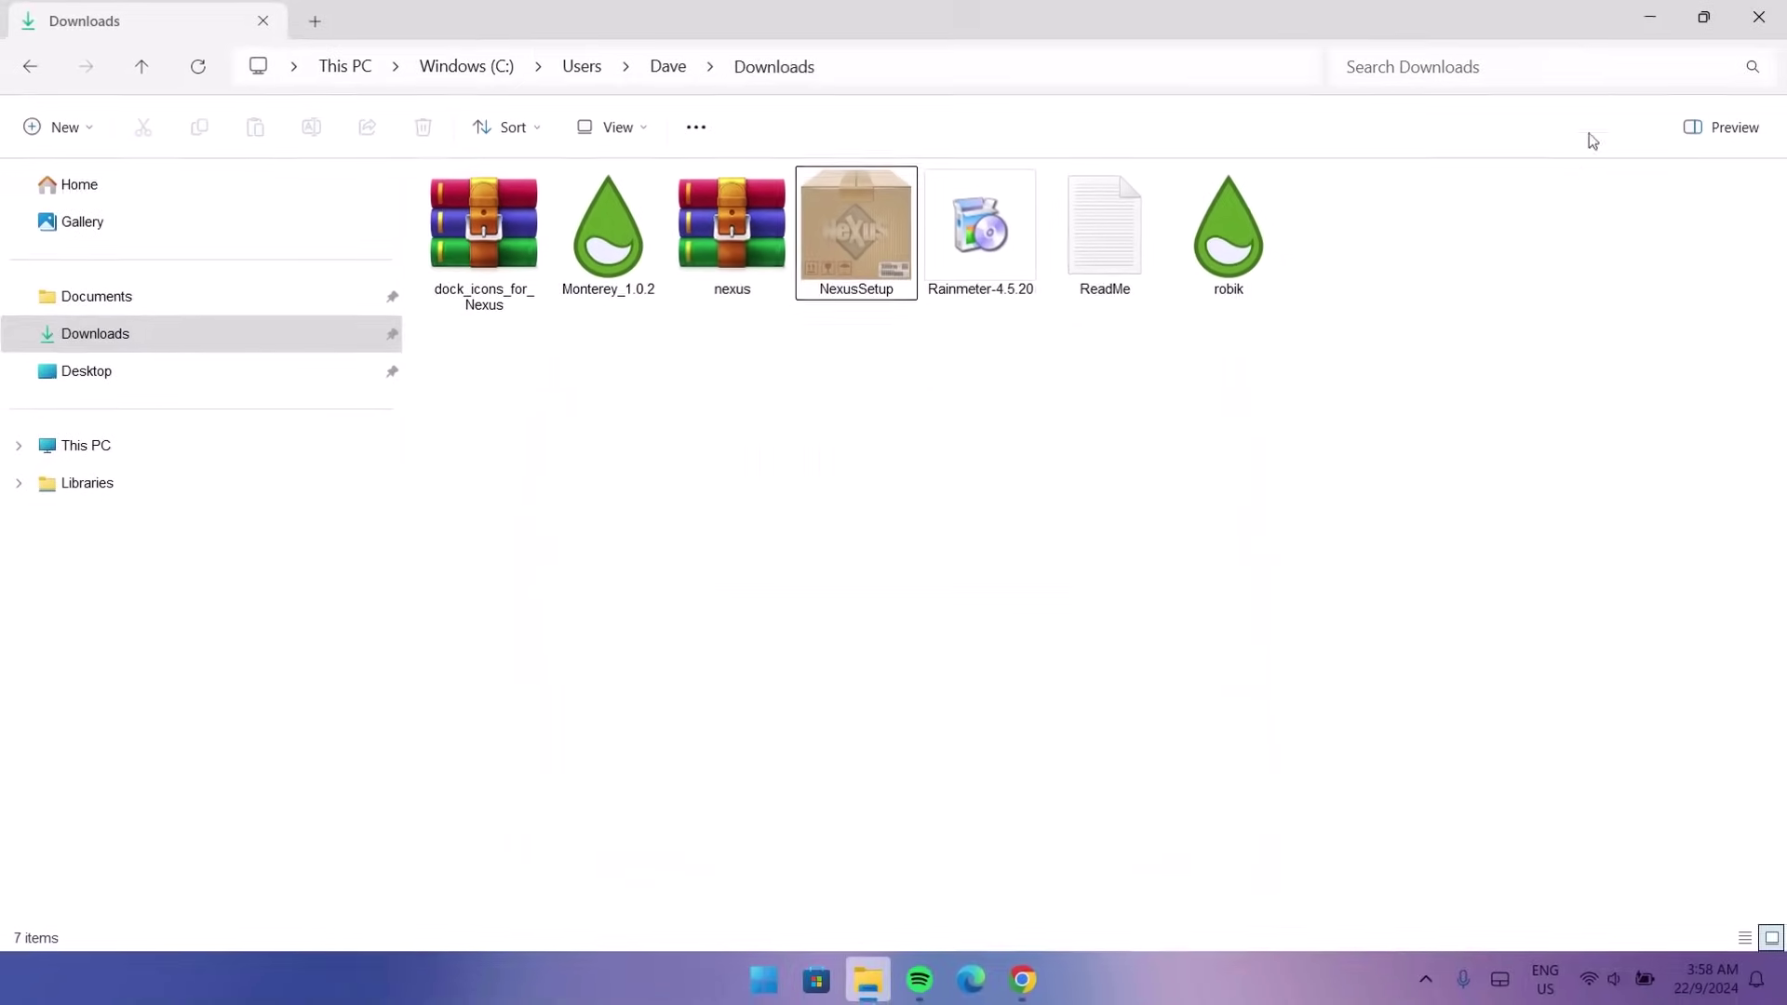
key("super+d")
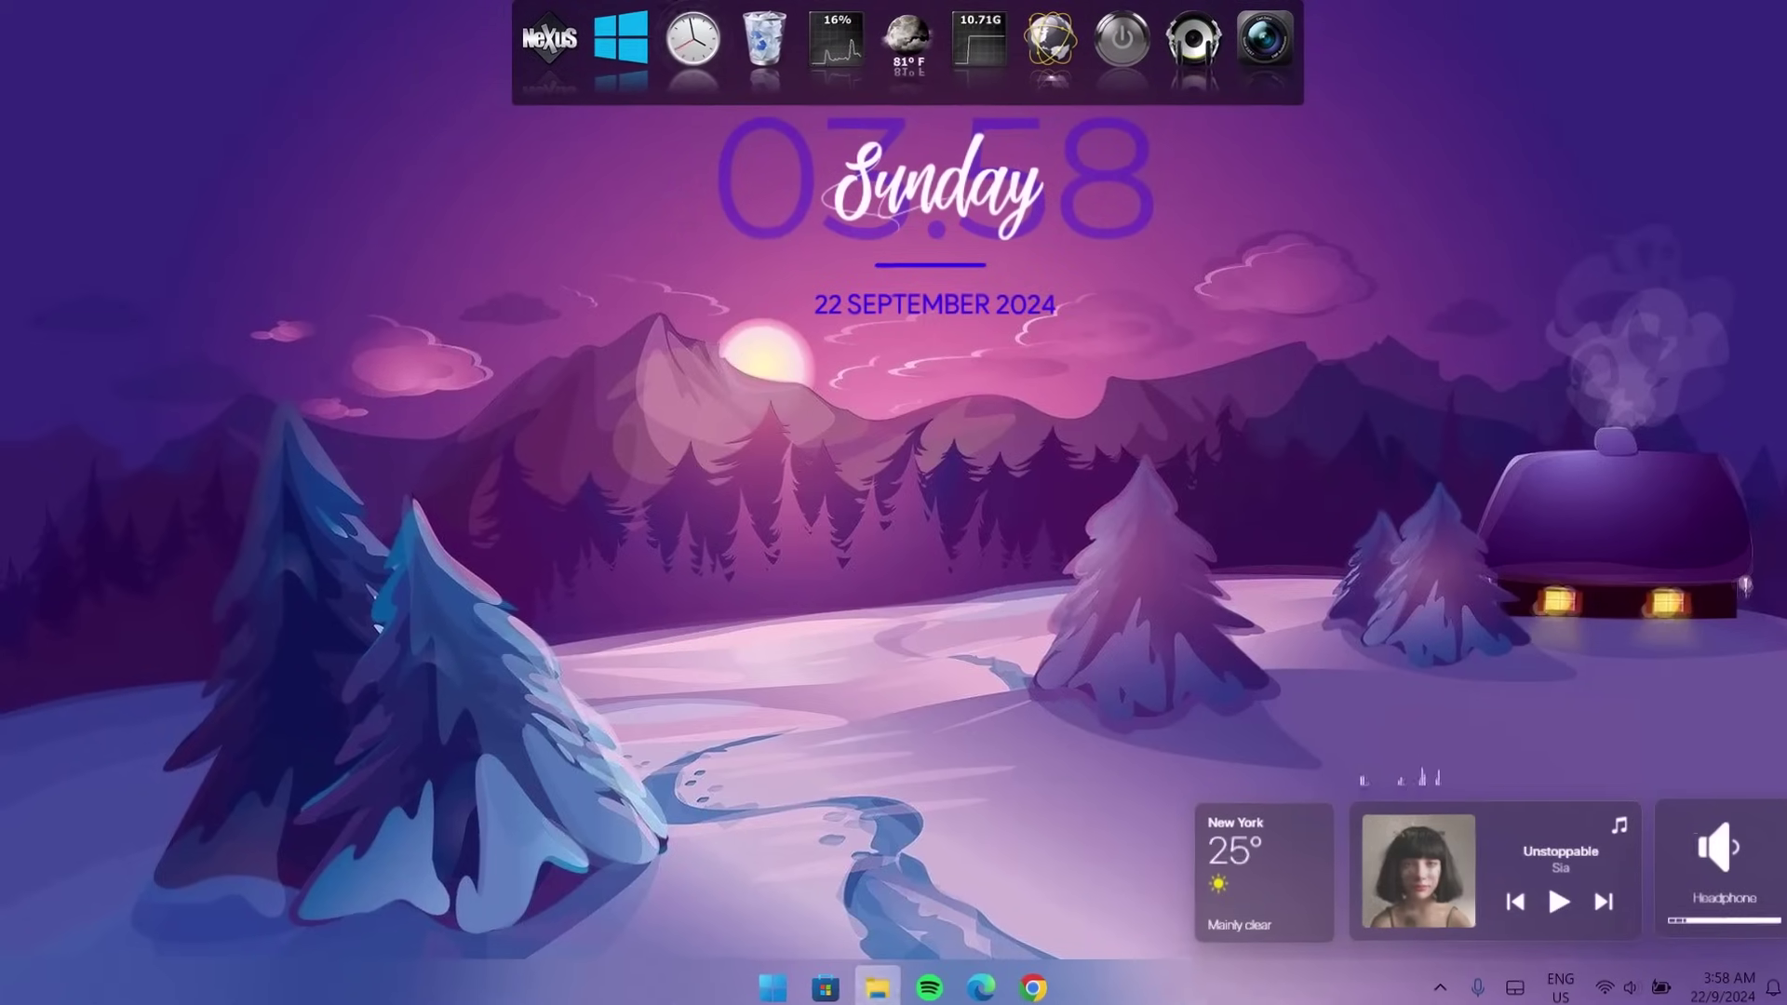
Extract the dock_icons_for_Nexus archive into Downloads with WinRAR
left_click(876, 987)
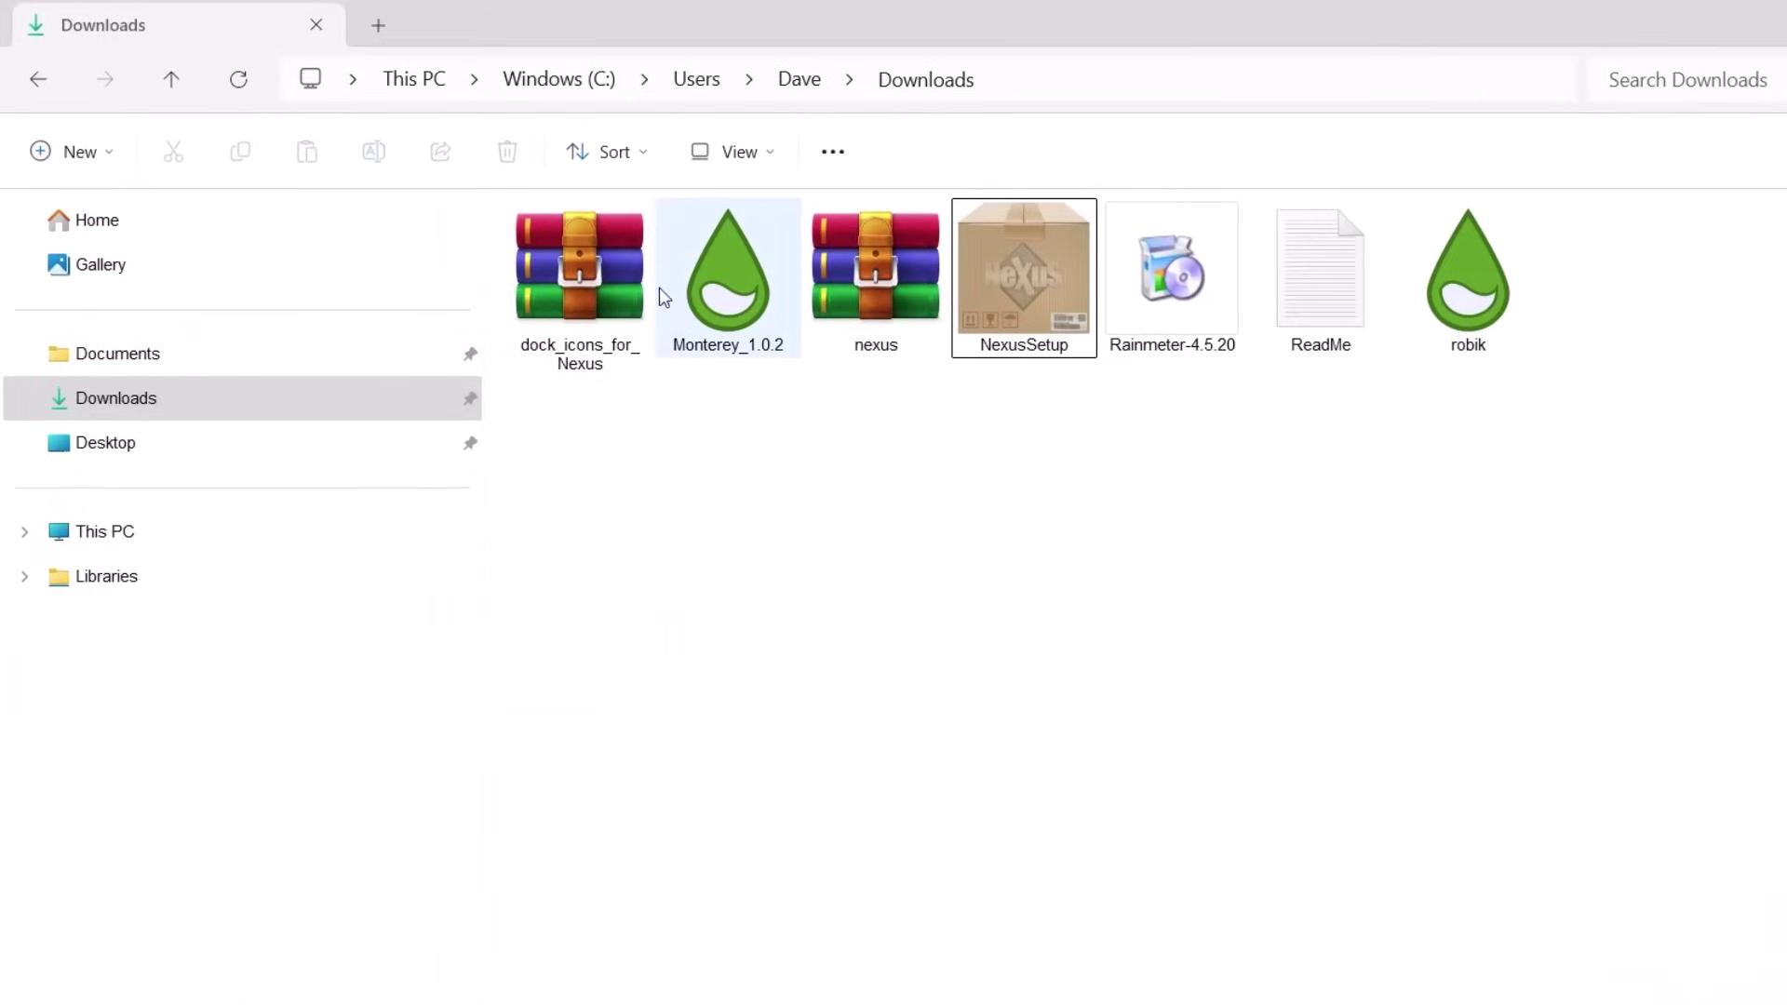
right_click(584, 289)
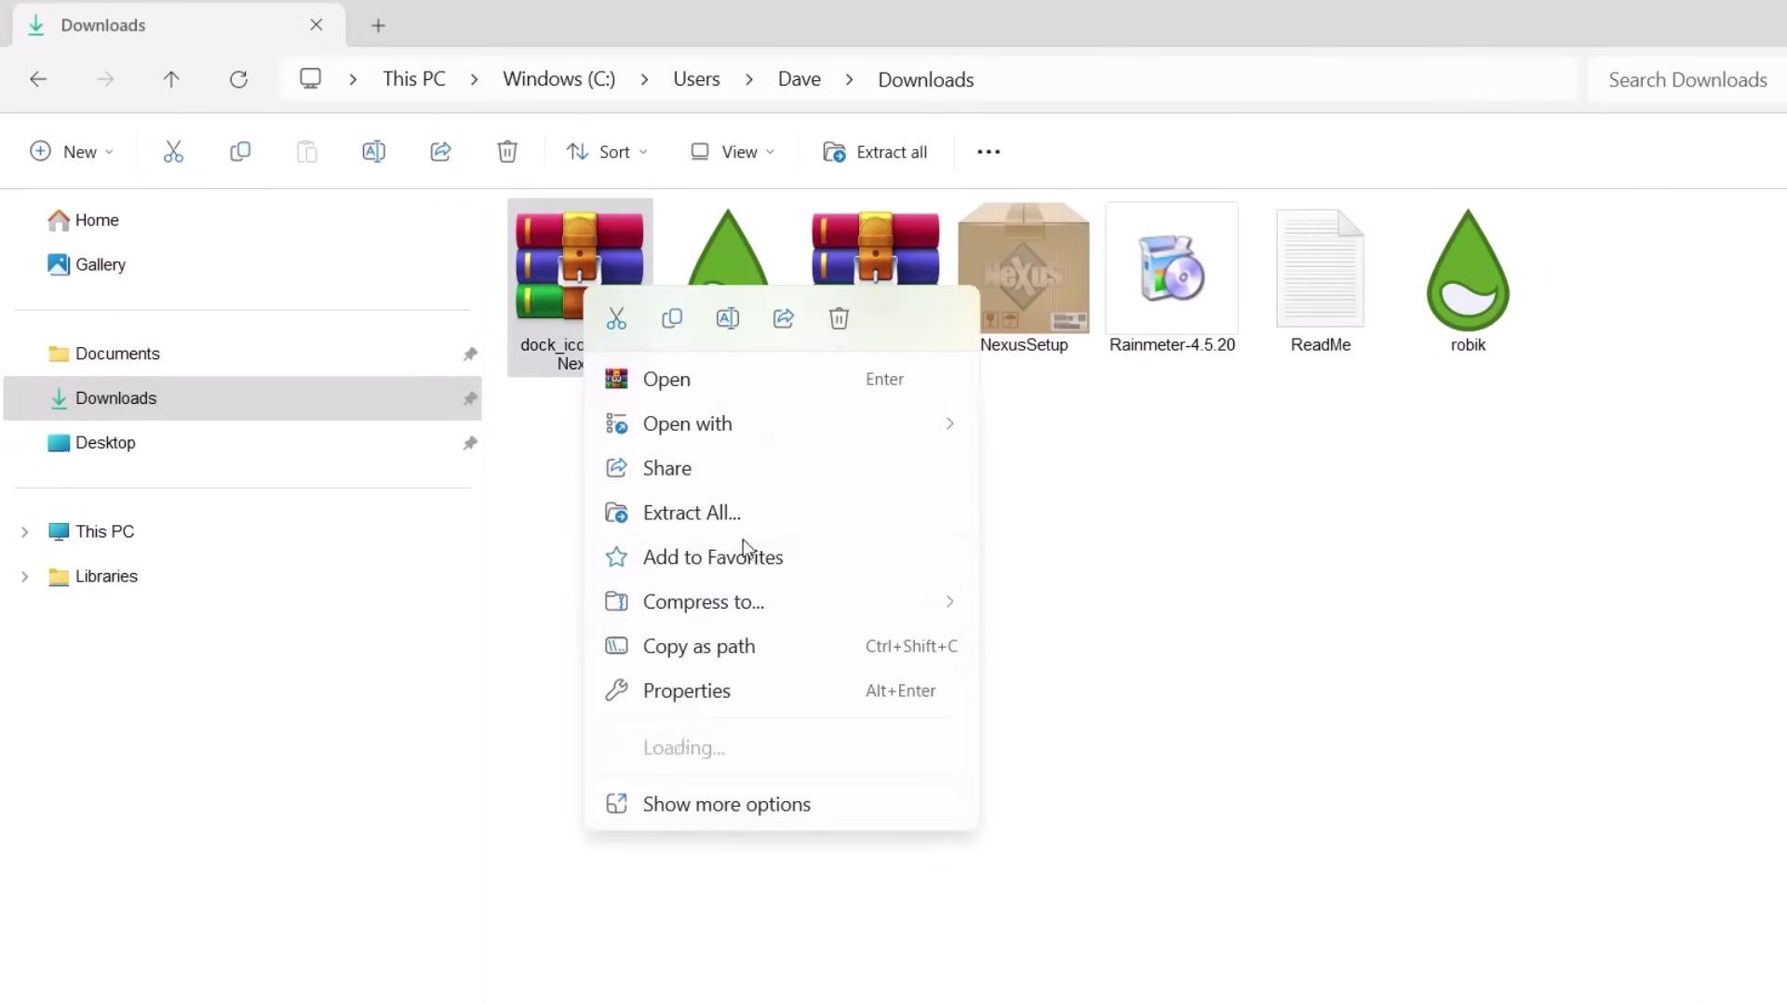
mouse_move(775, 750)
left_click(1102, 888)
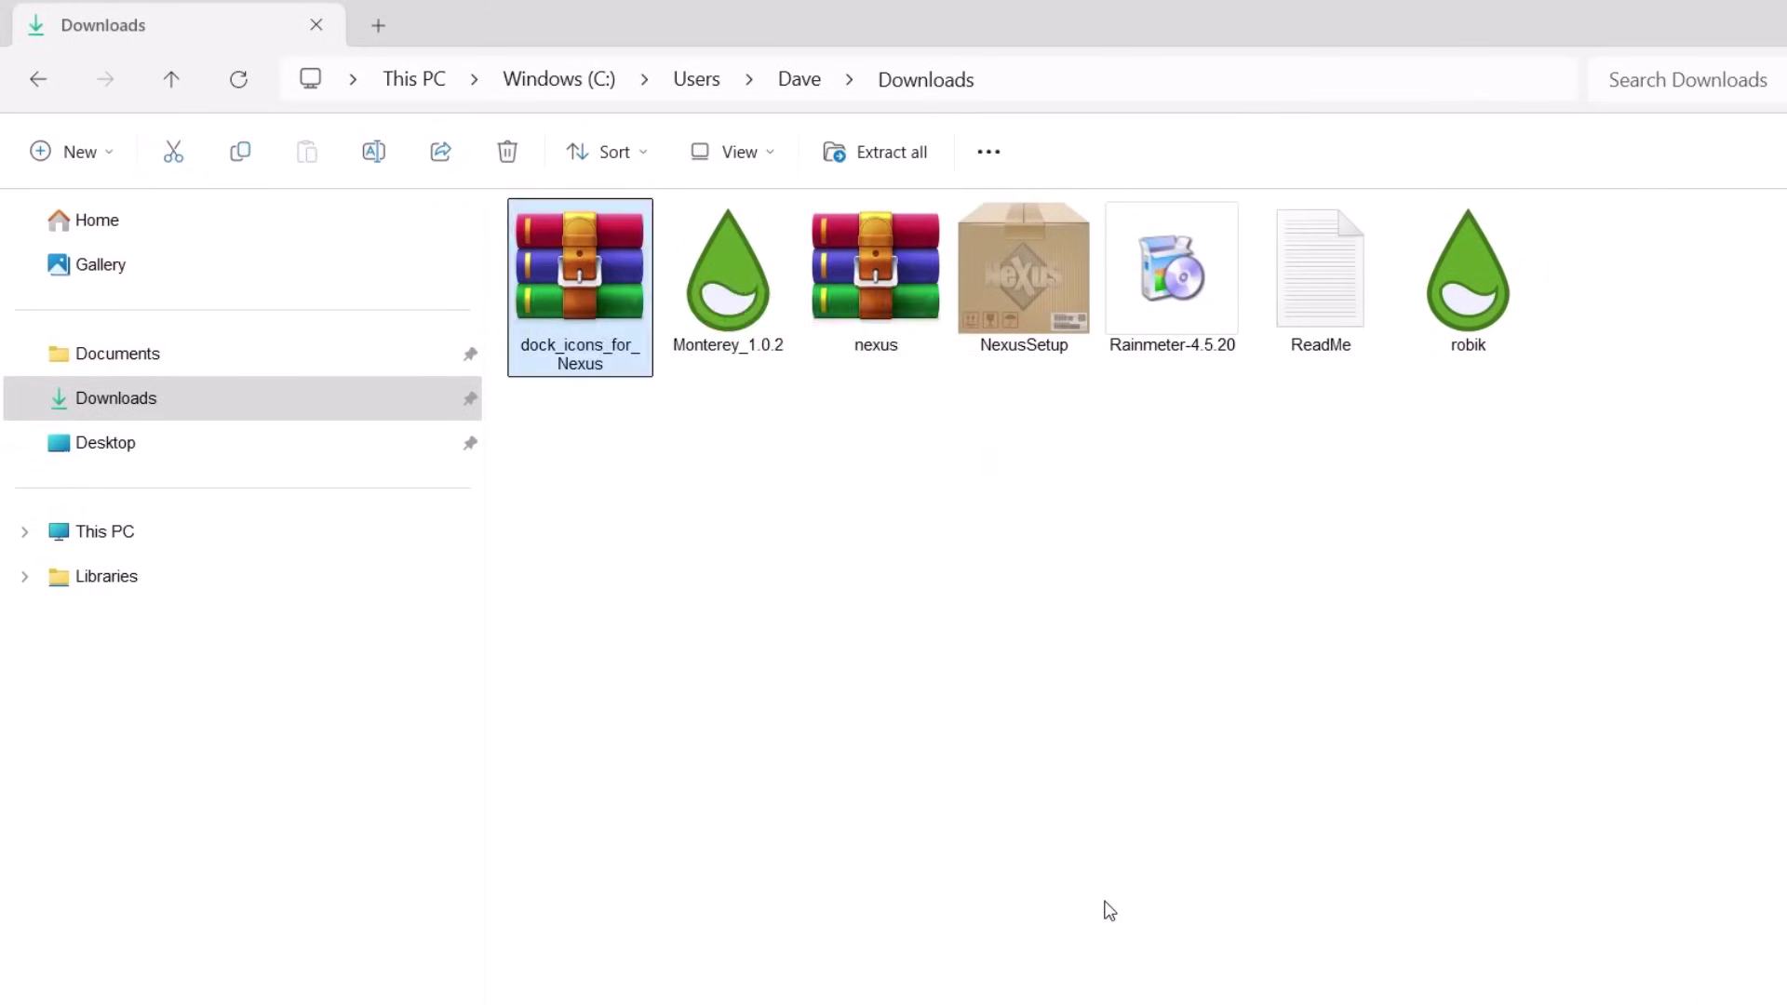
Move the dock_icons folder to the root of Windows (C:) and minimize Explorer
left_click(1629, 284)
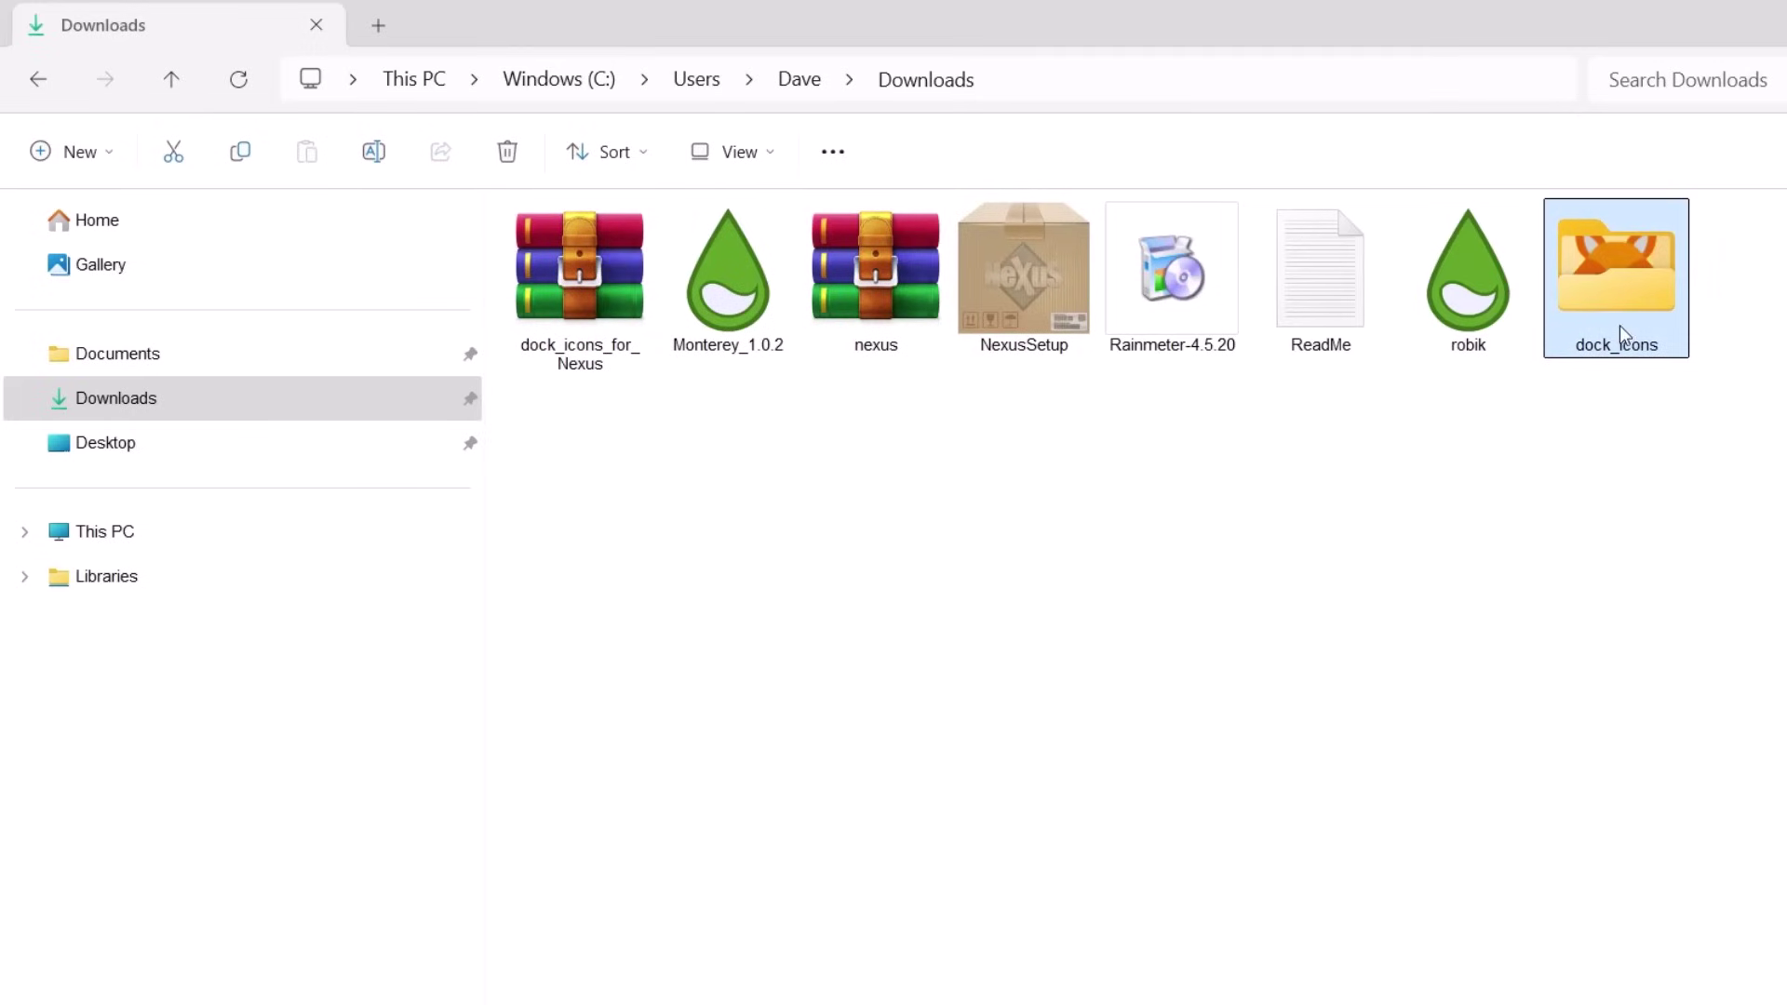
right_click(1613, 279)
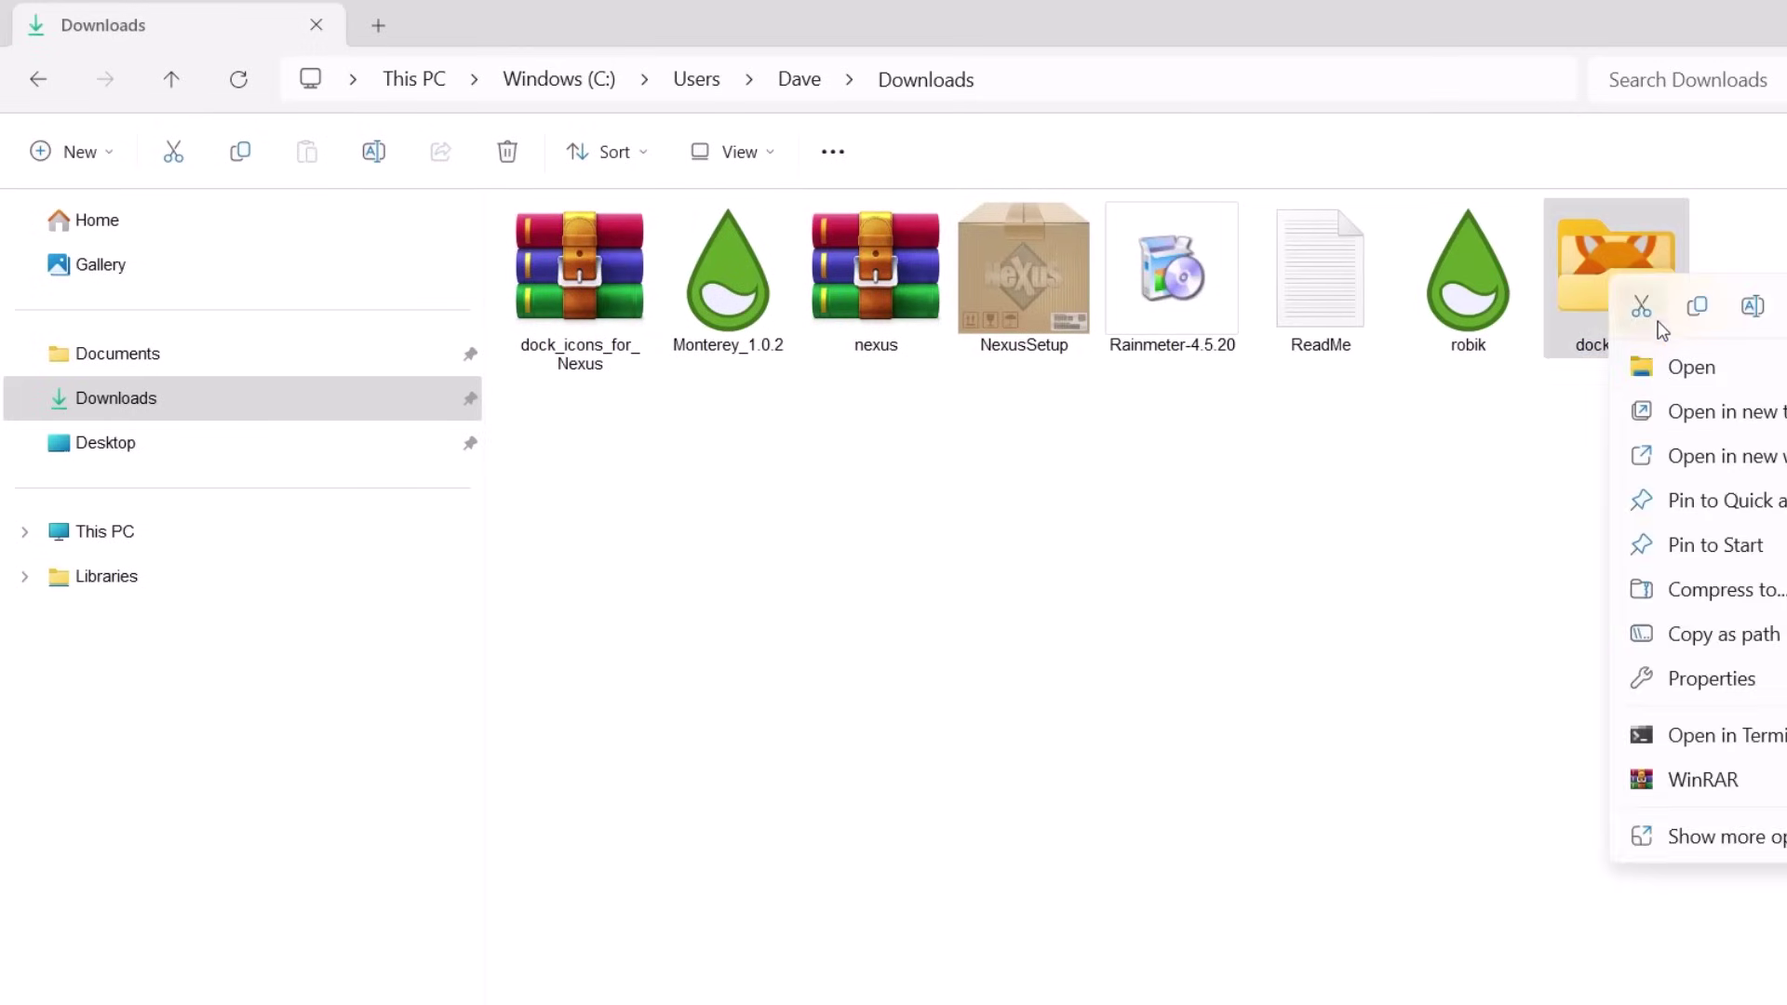
left_click(1640, 305)
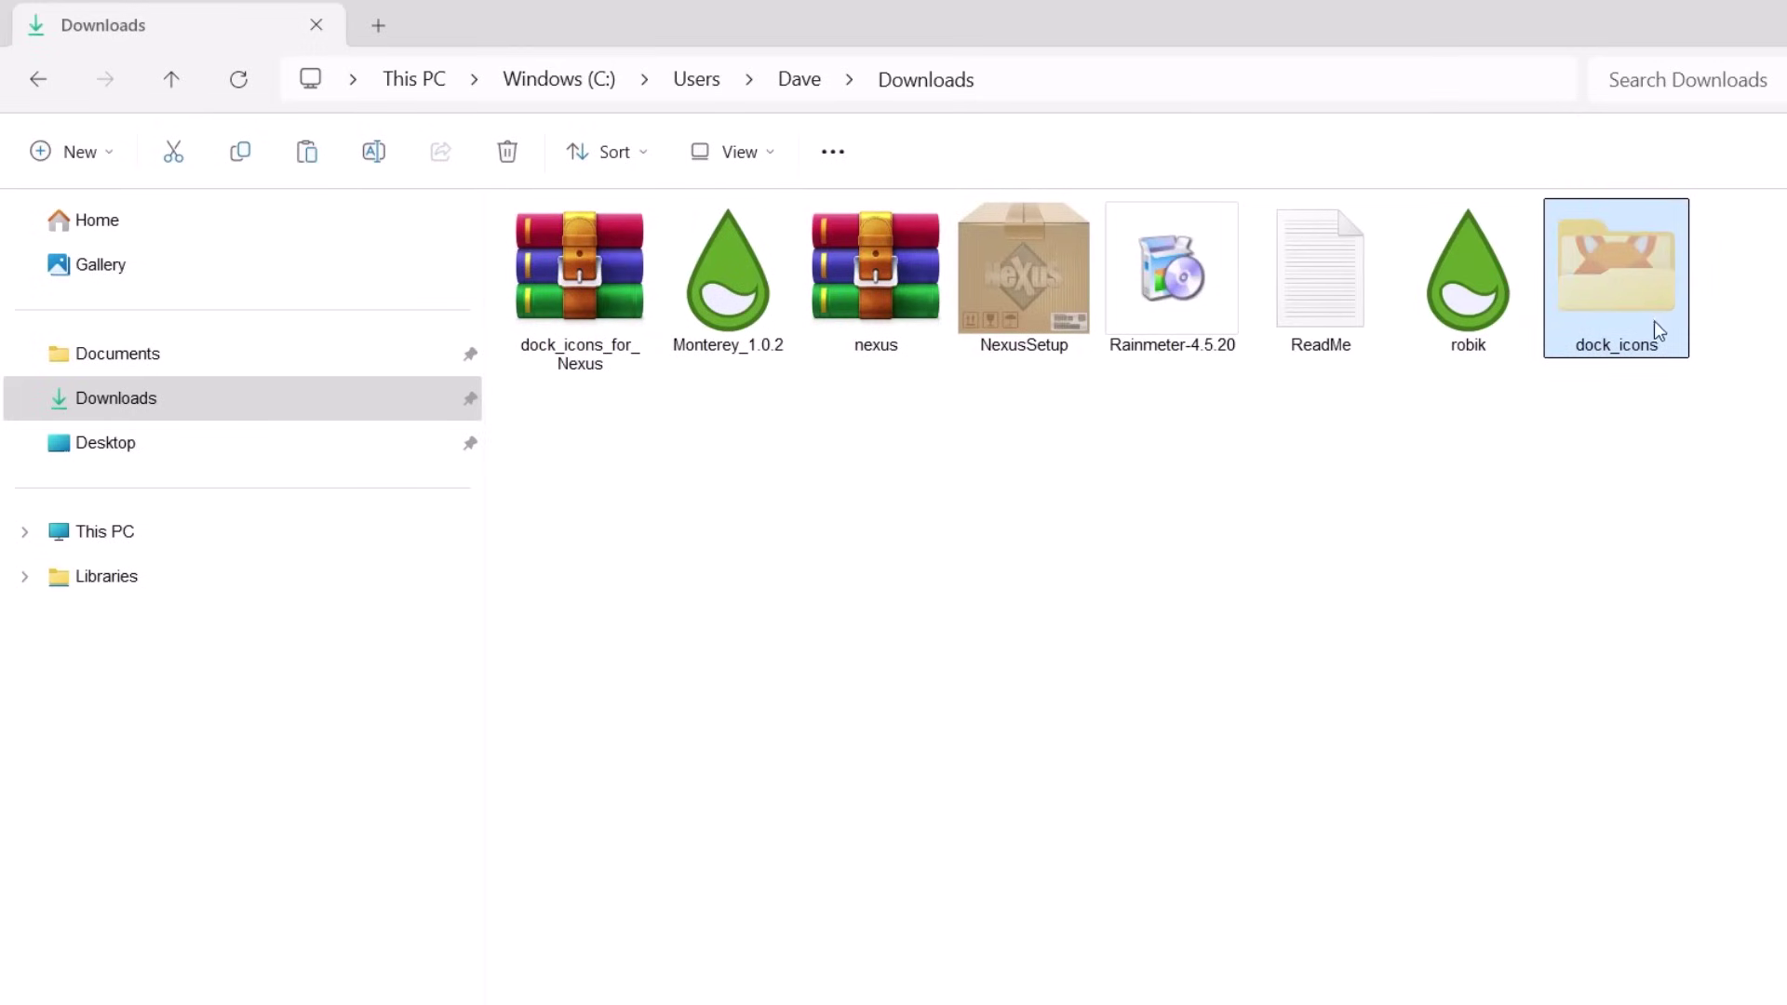
left_click(25, 532)
left_click(97, 578)
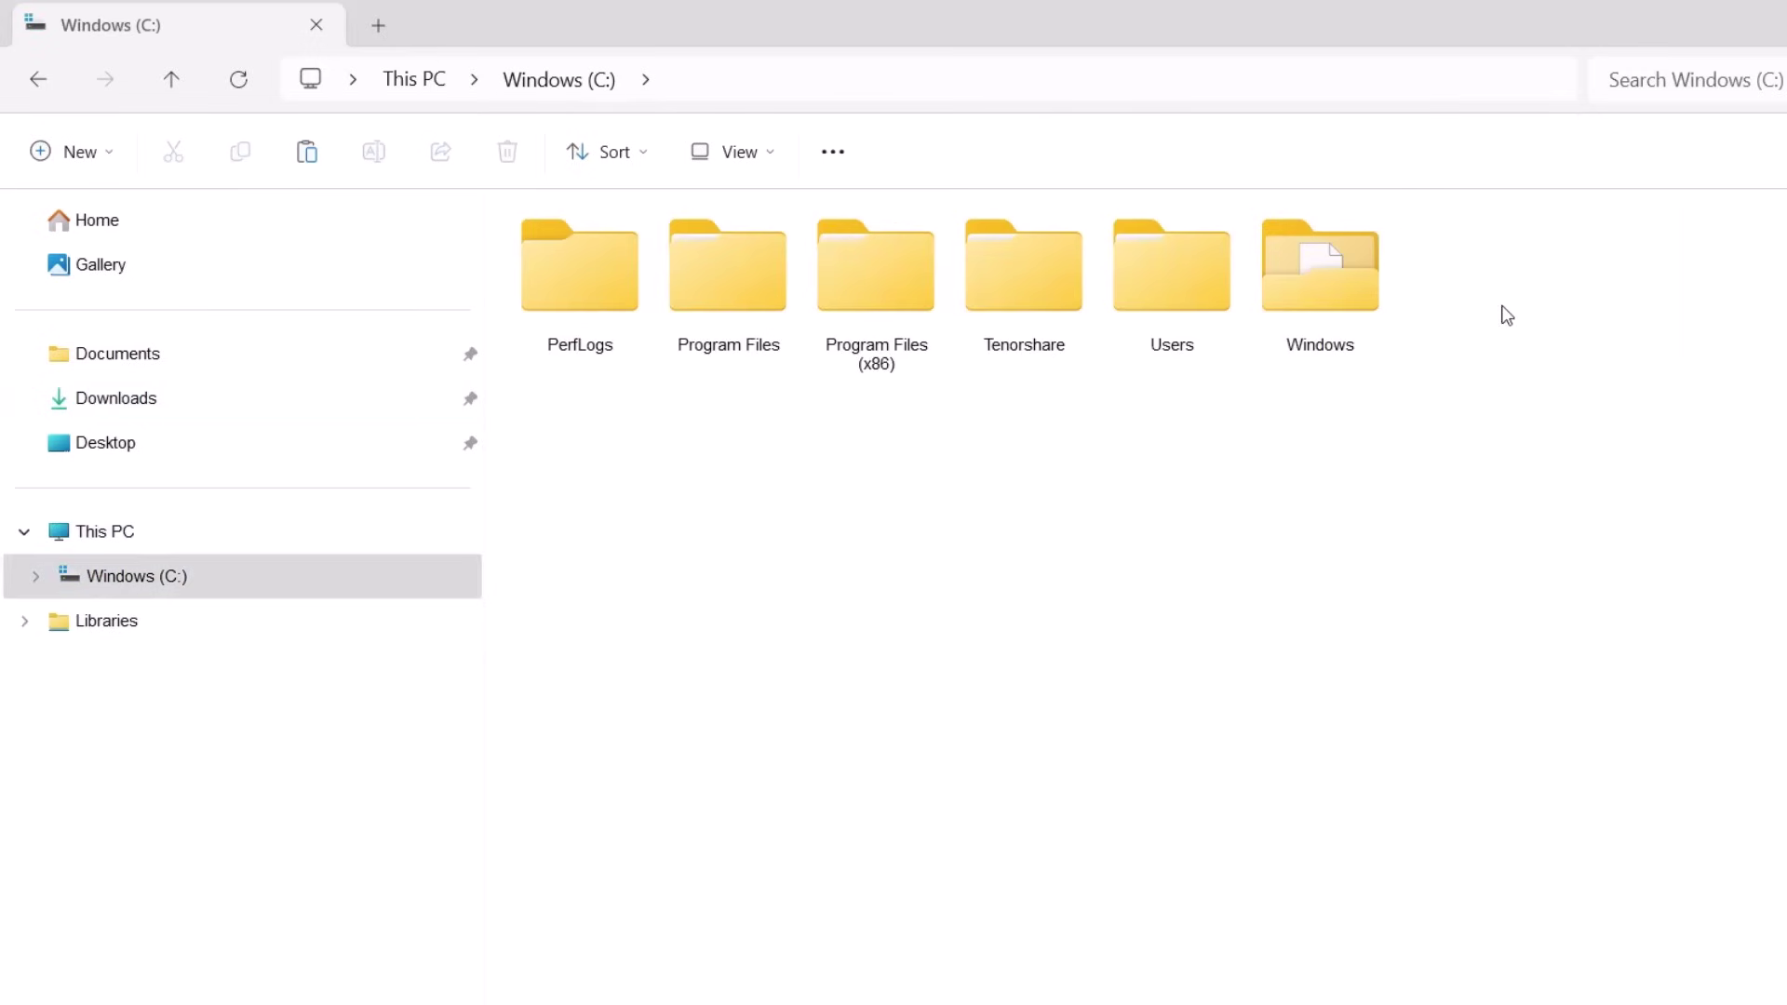
right_click(1558, 294)
left_click(1579, 319)
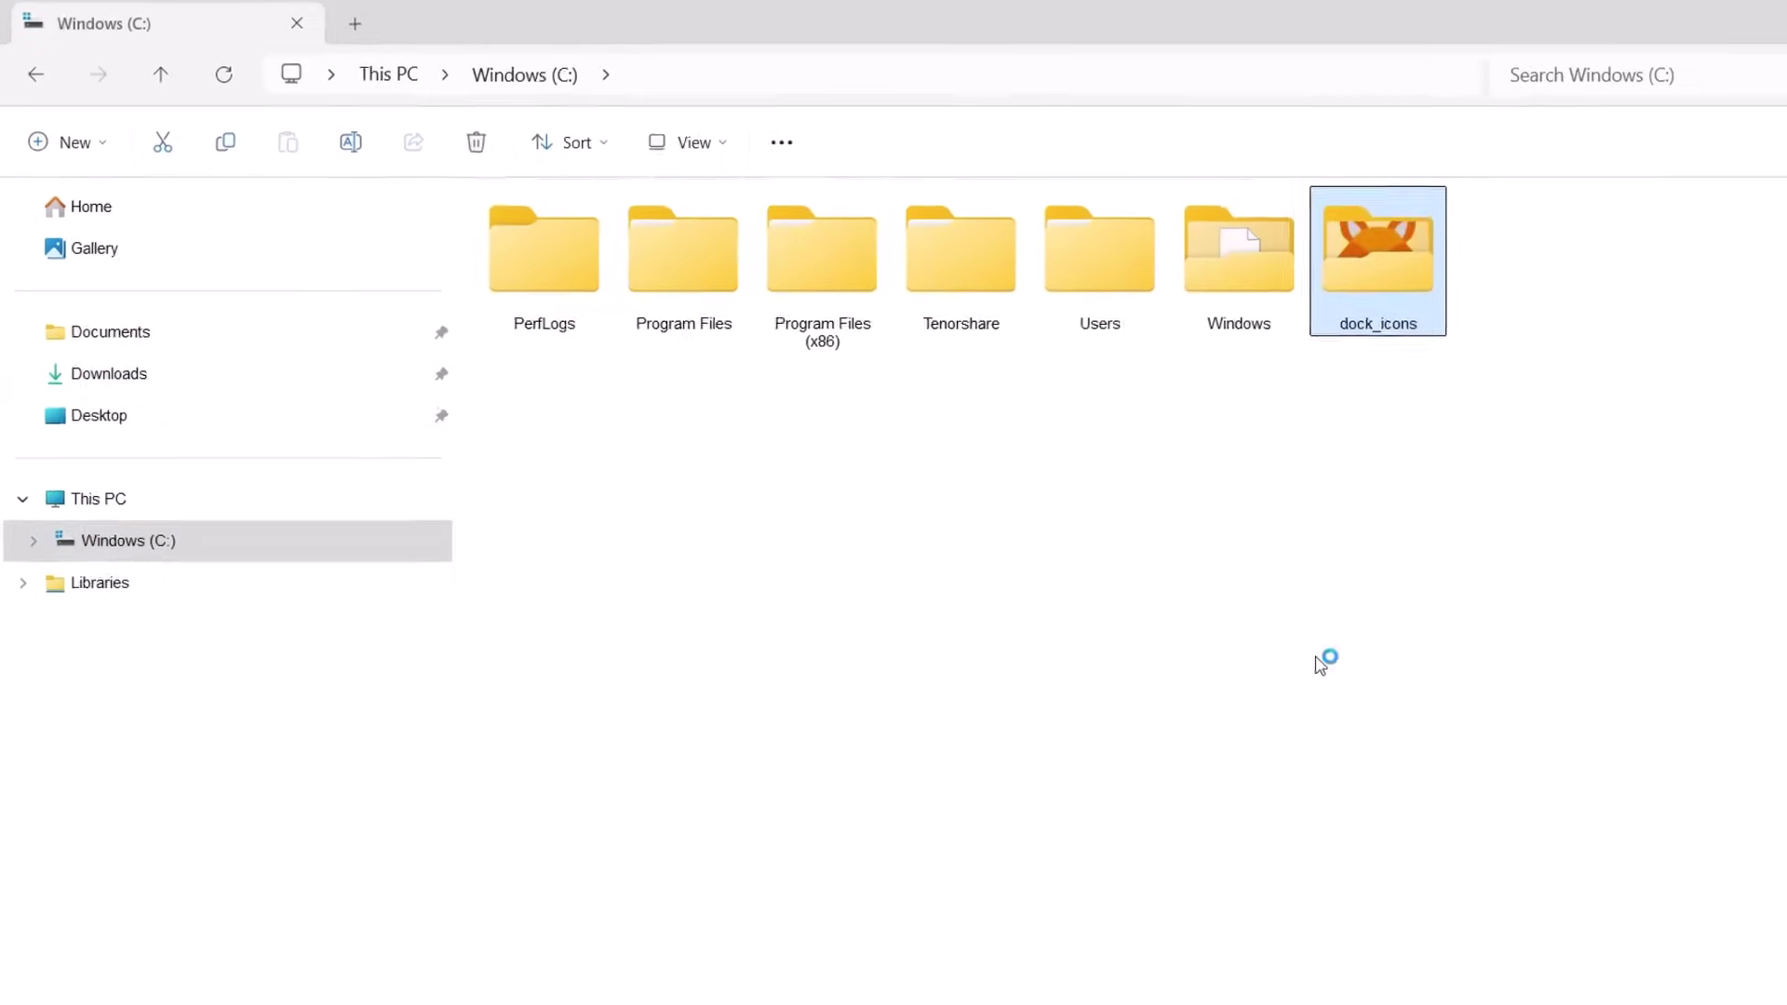
left_click(1402, 720)
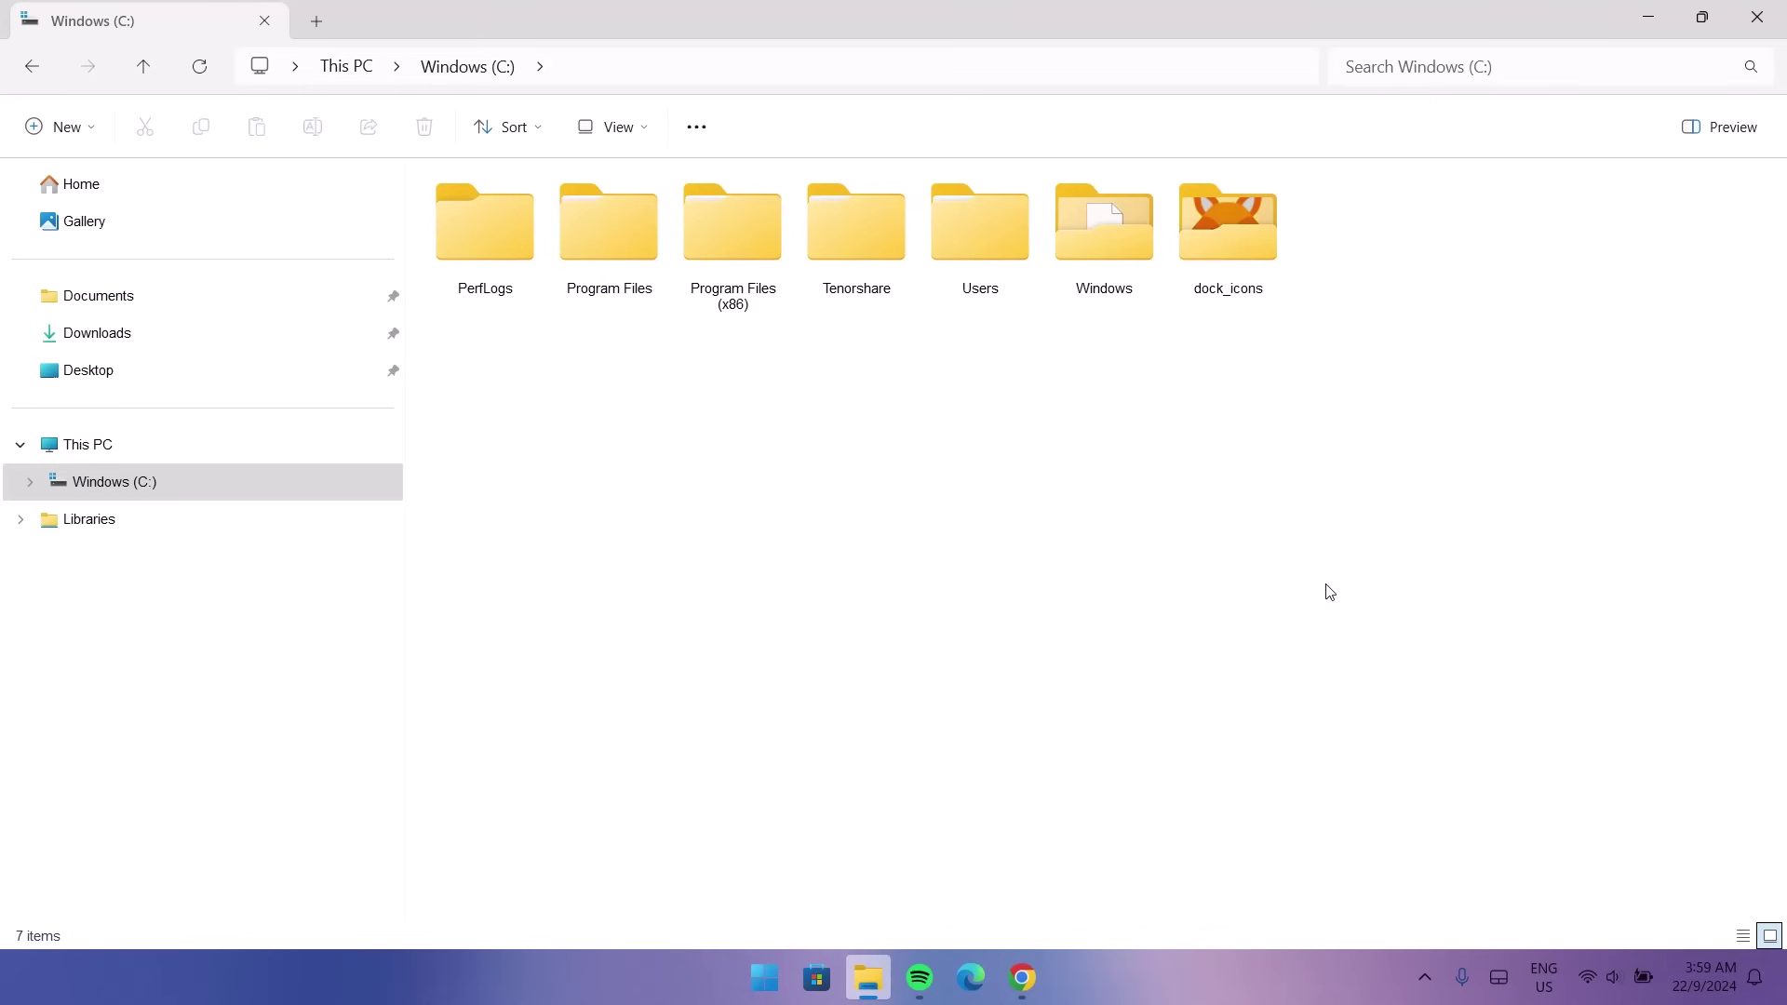
left_click(1649, 18)
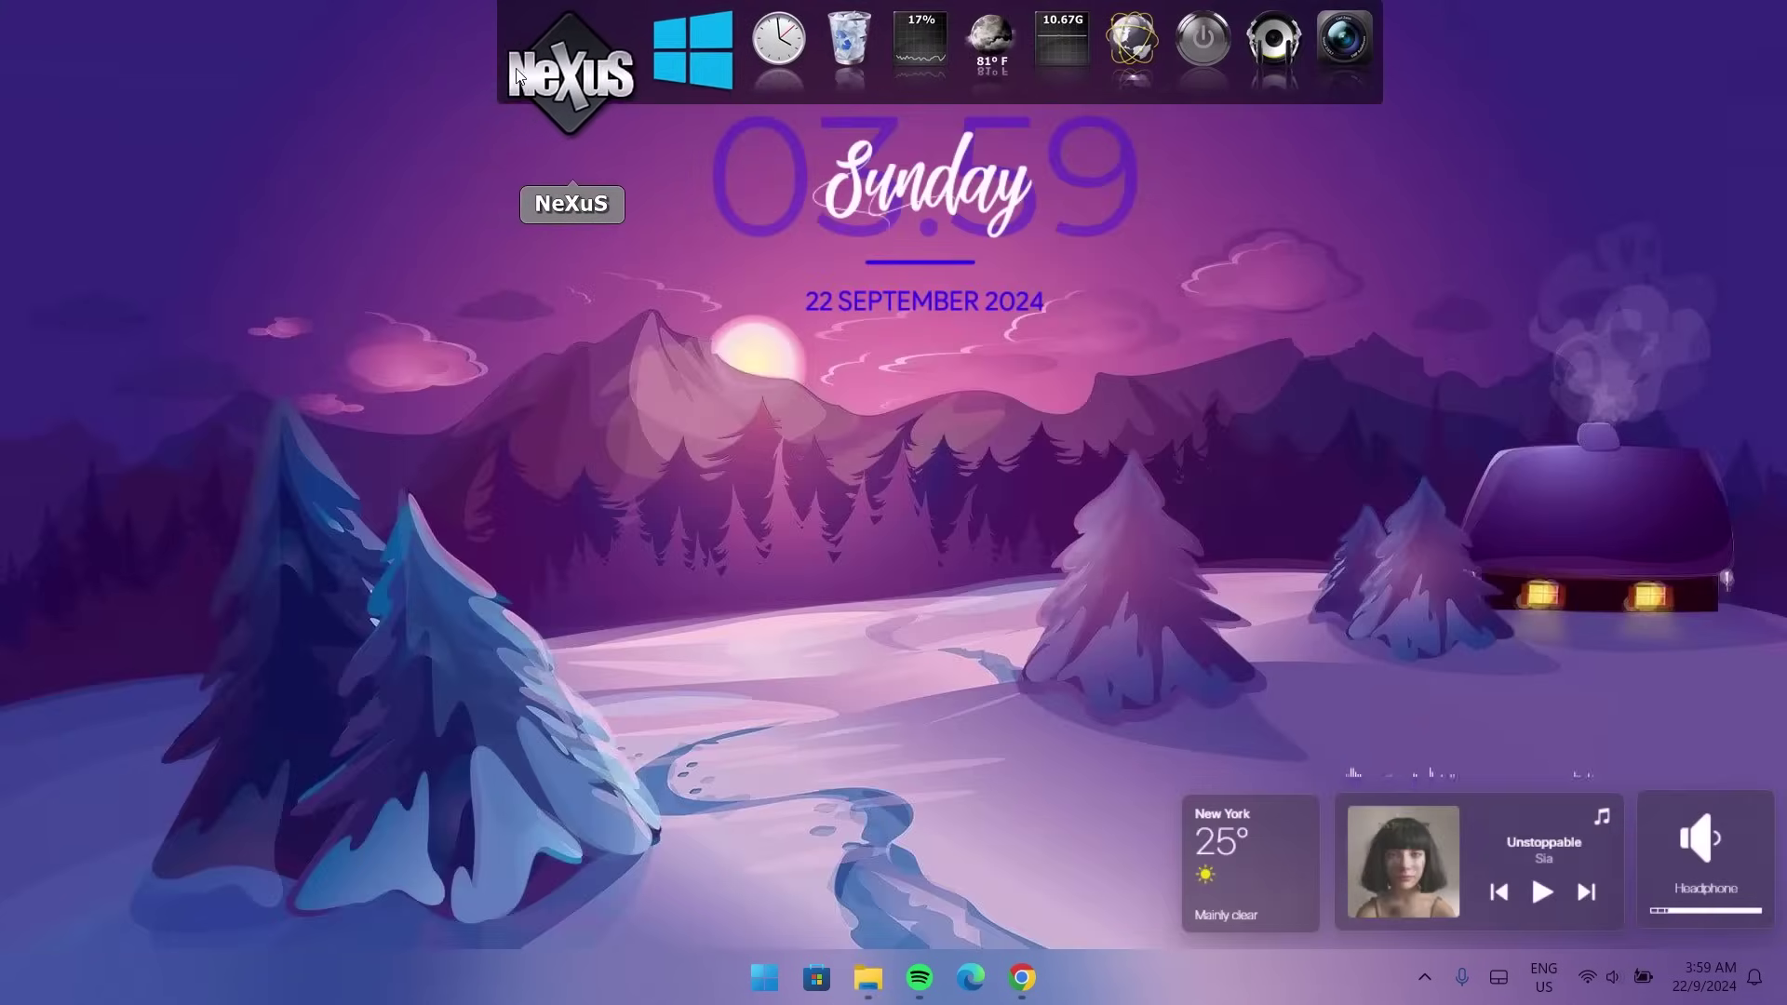
Restore Nexus settings from C:\dock_icons\wsbackup via the Preferences Advanced tab
left_click(546, 59)
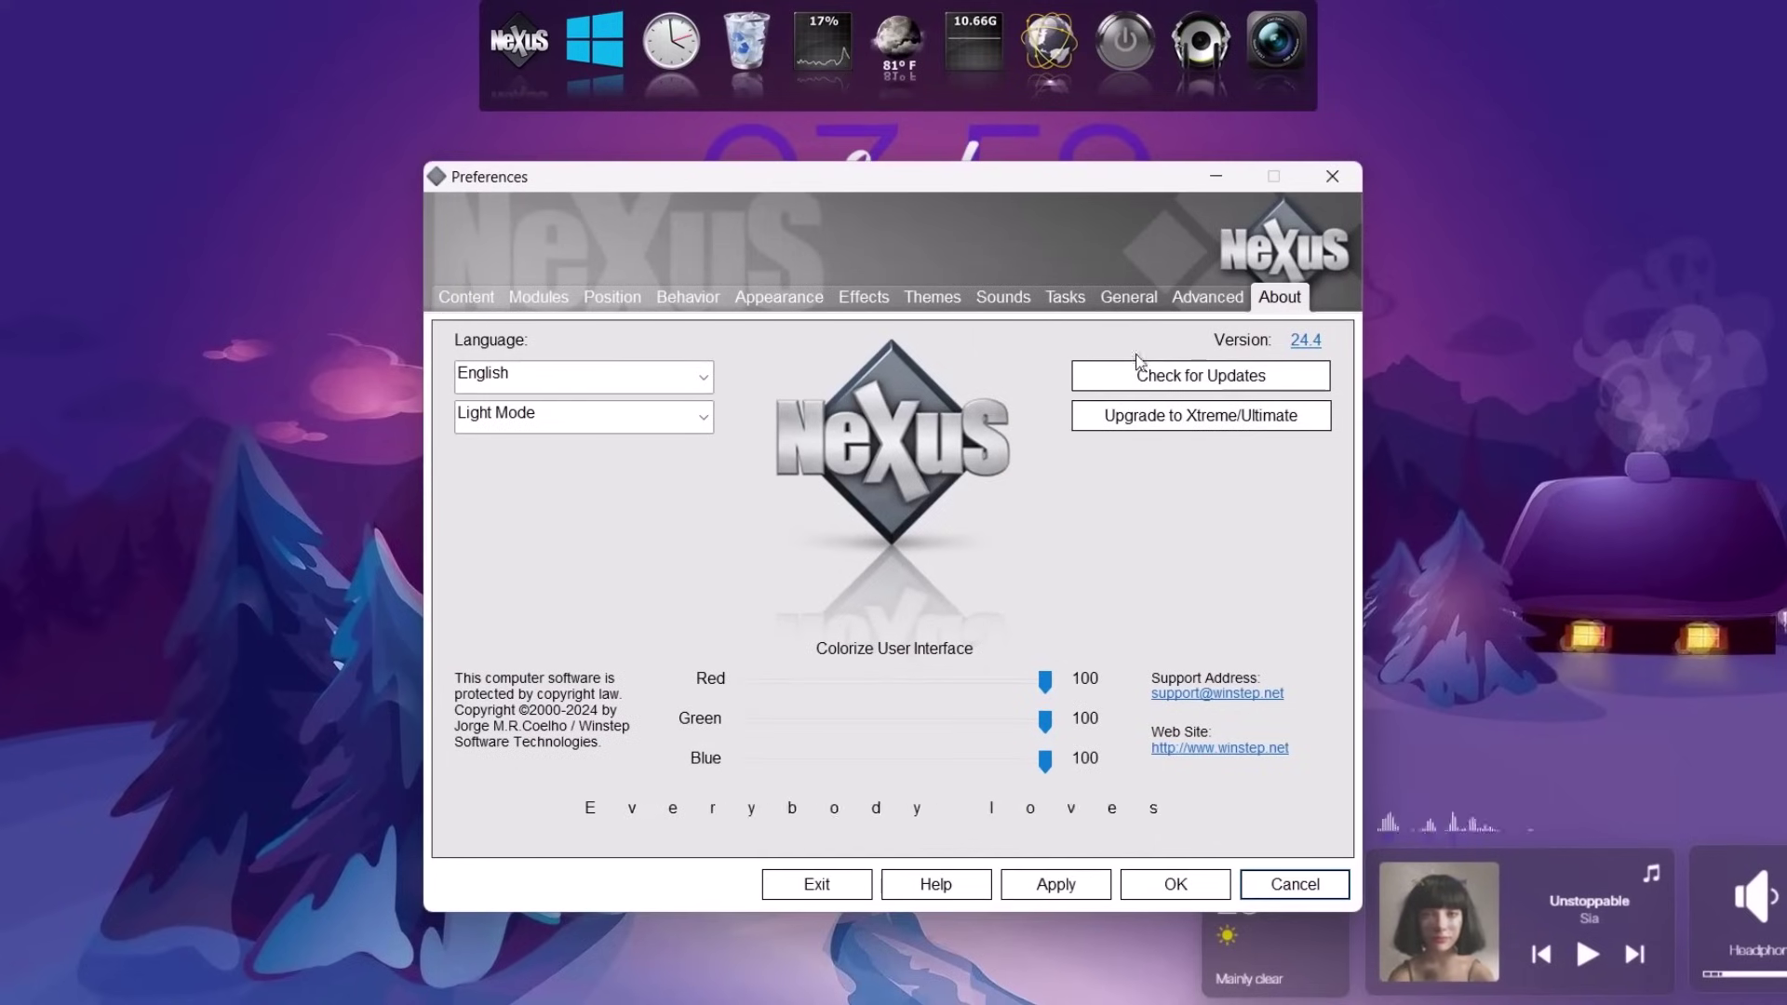
left_click(1201, 296)
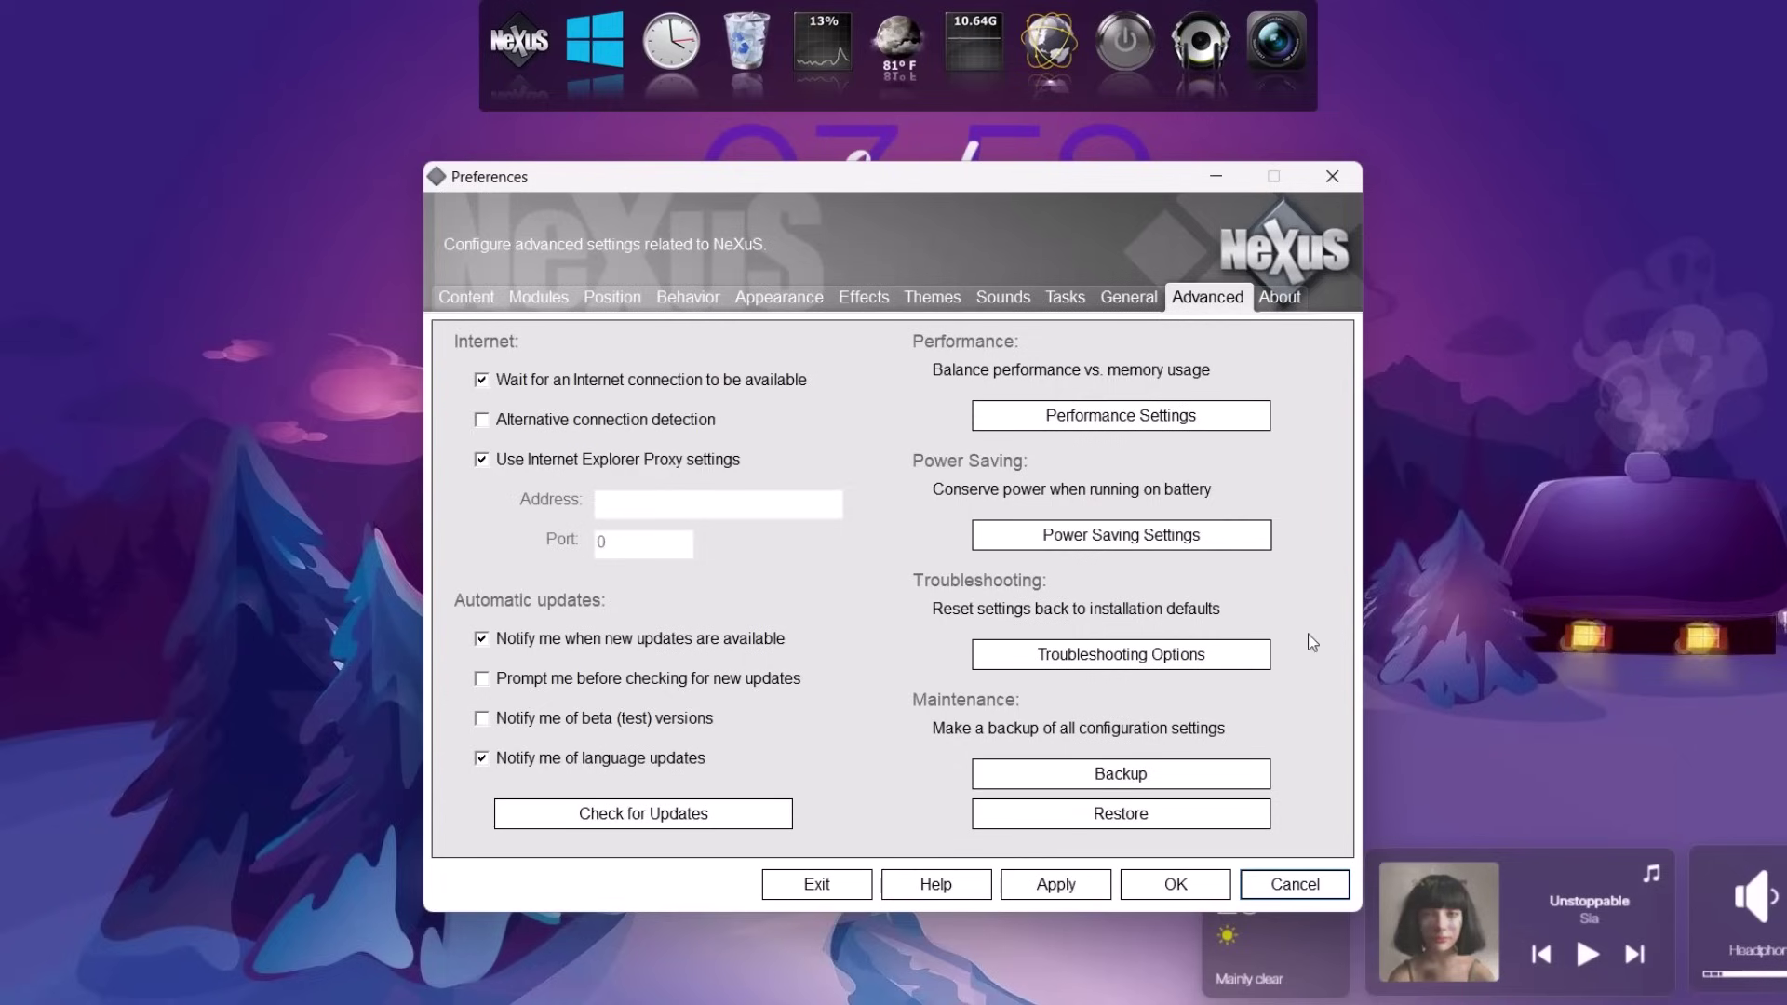
left_click(1087, 829)
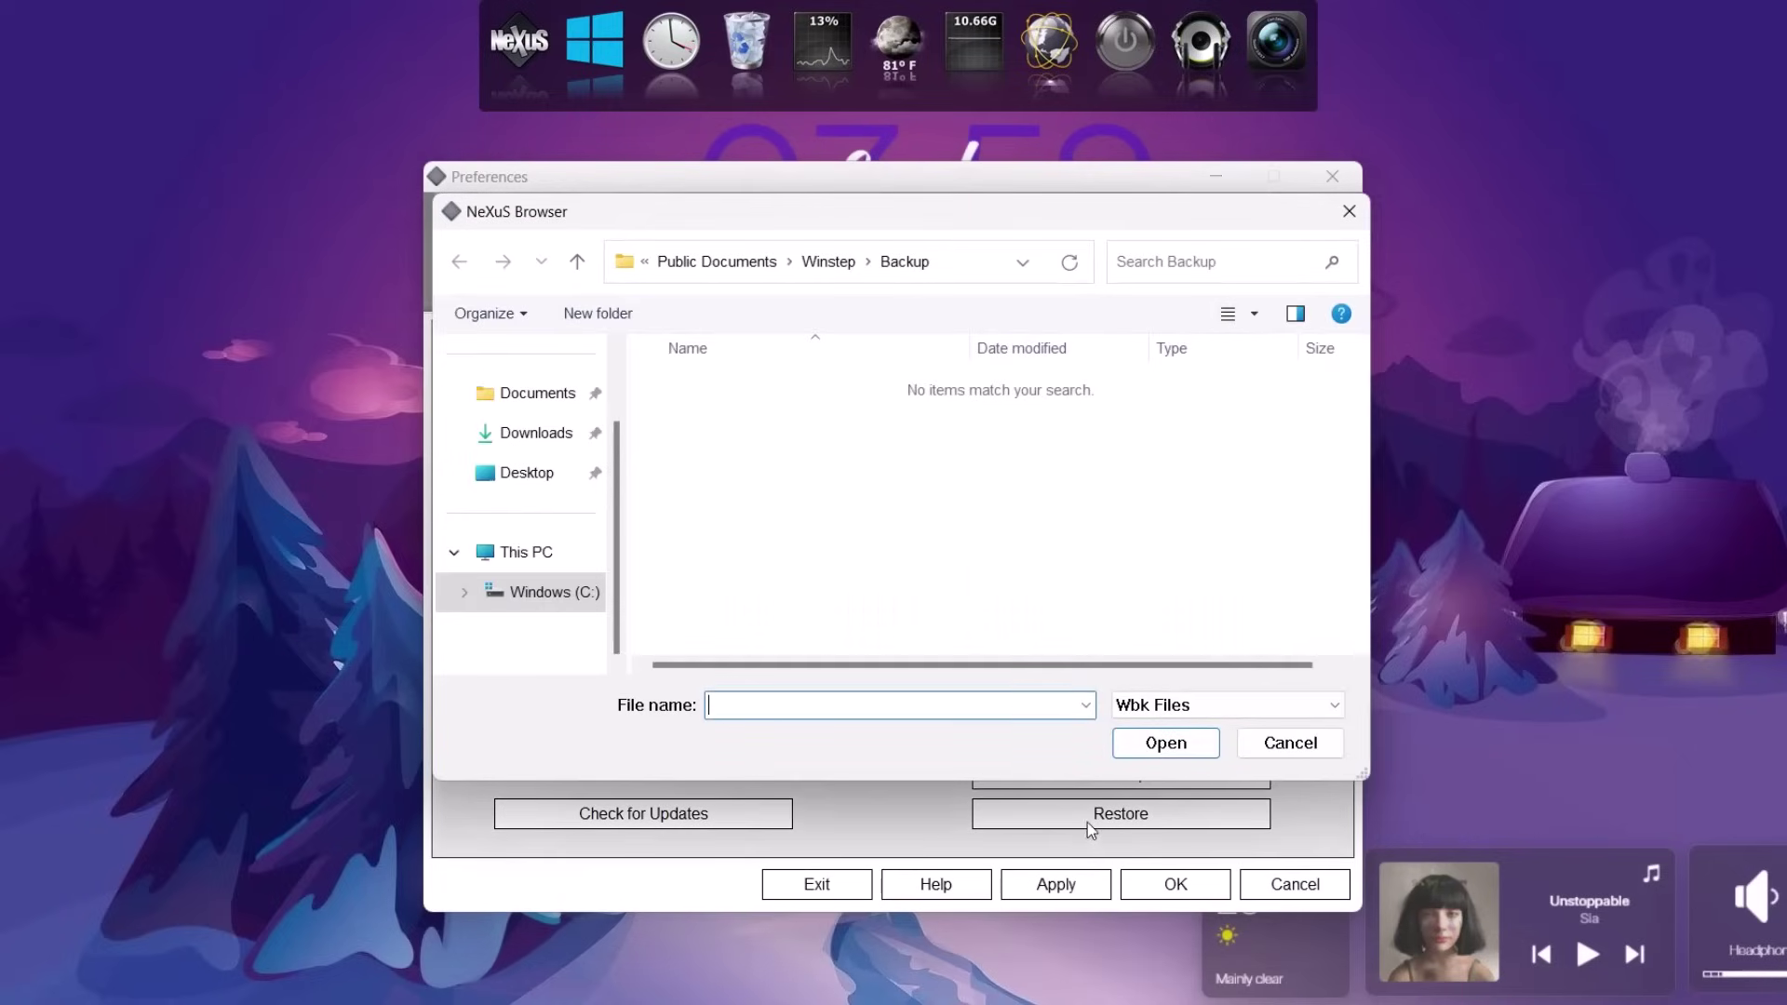
left_click(548, 593)
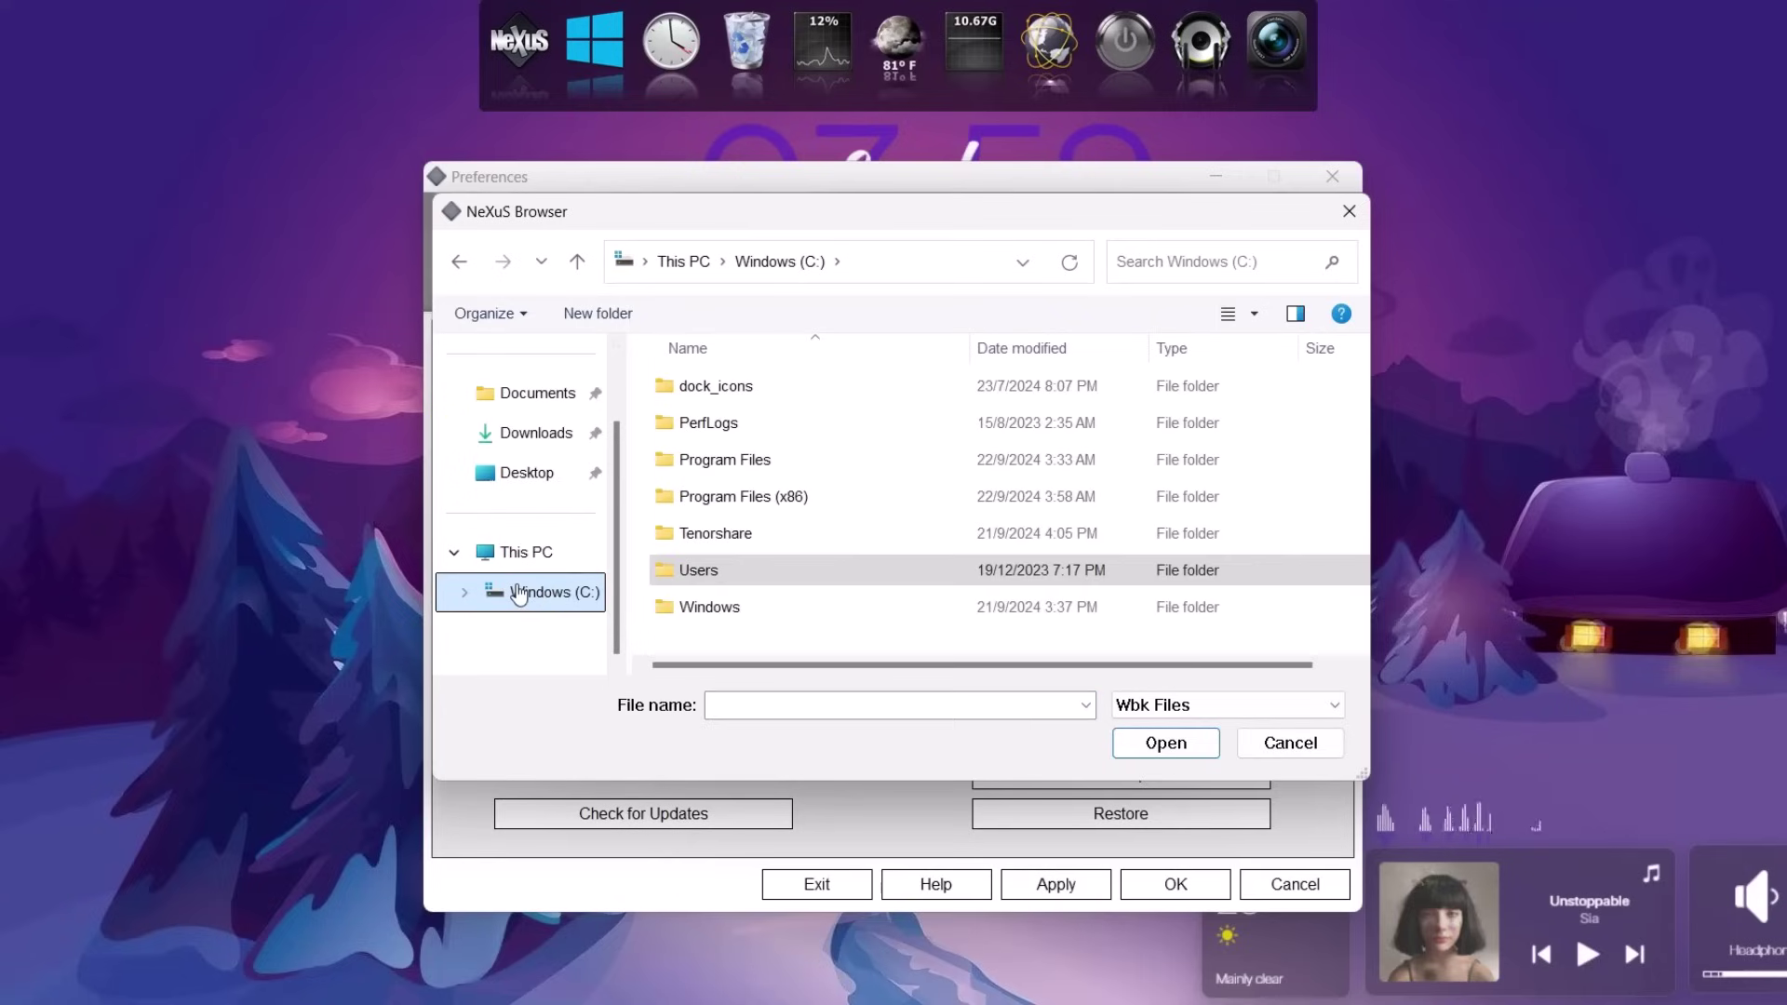
left_click(710, 389)
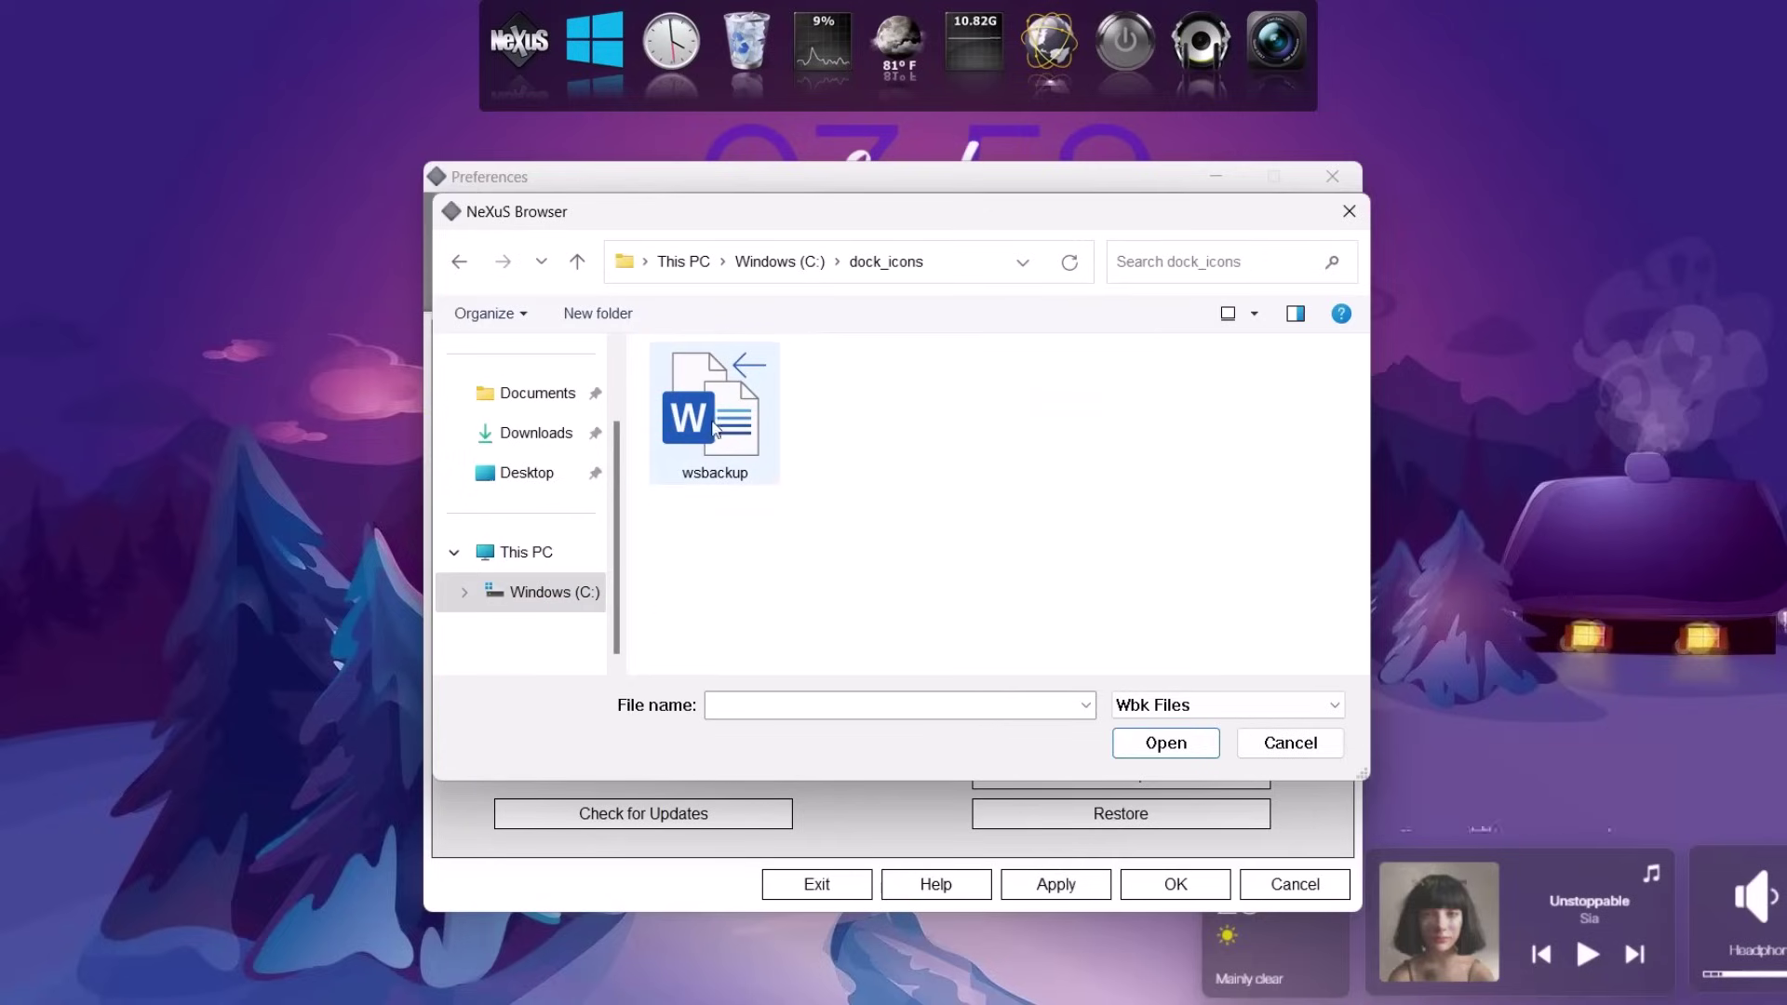
left_click(726, 464)
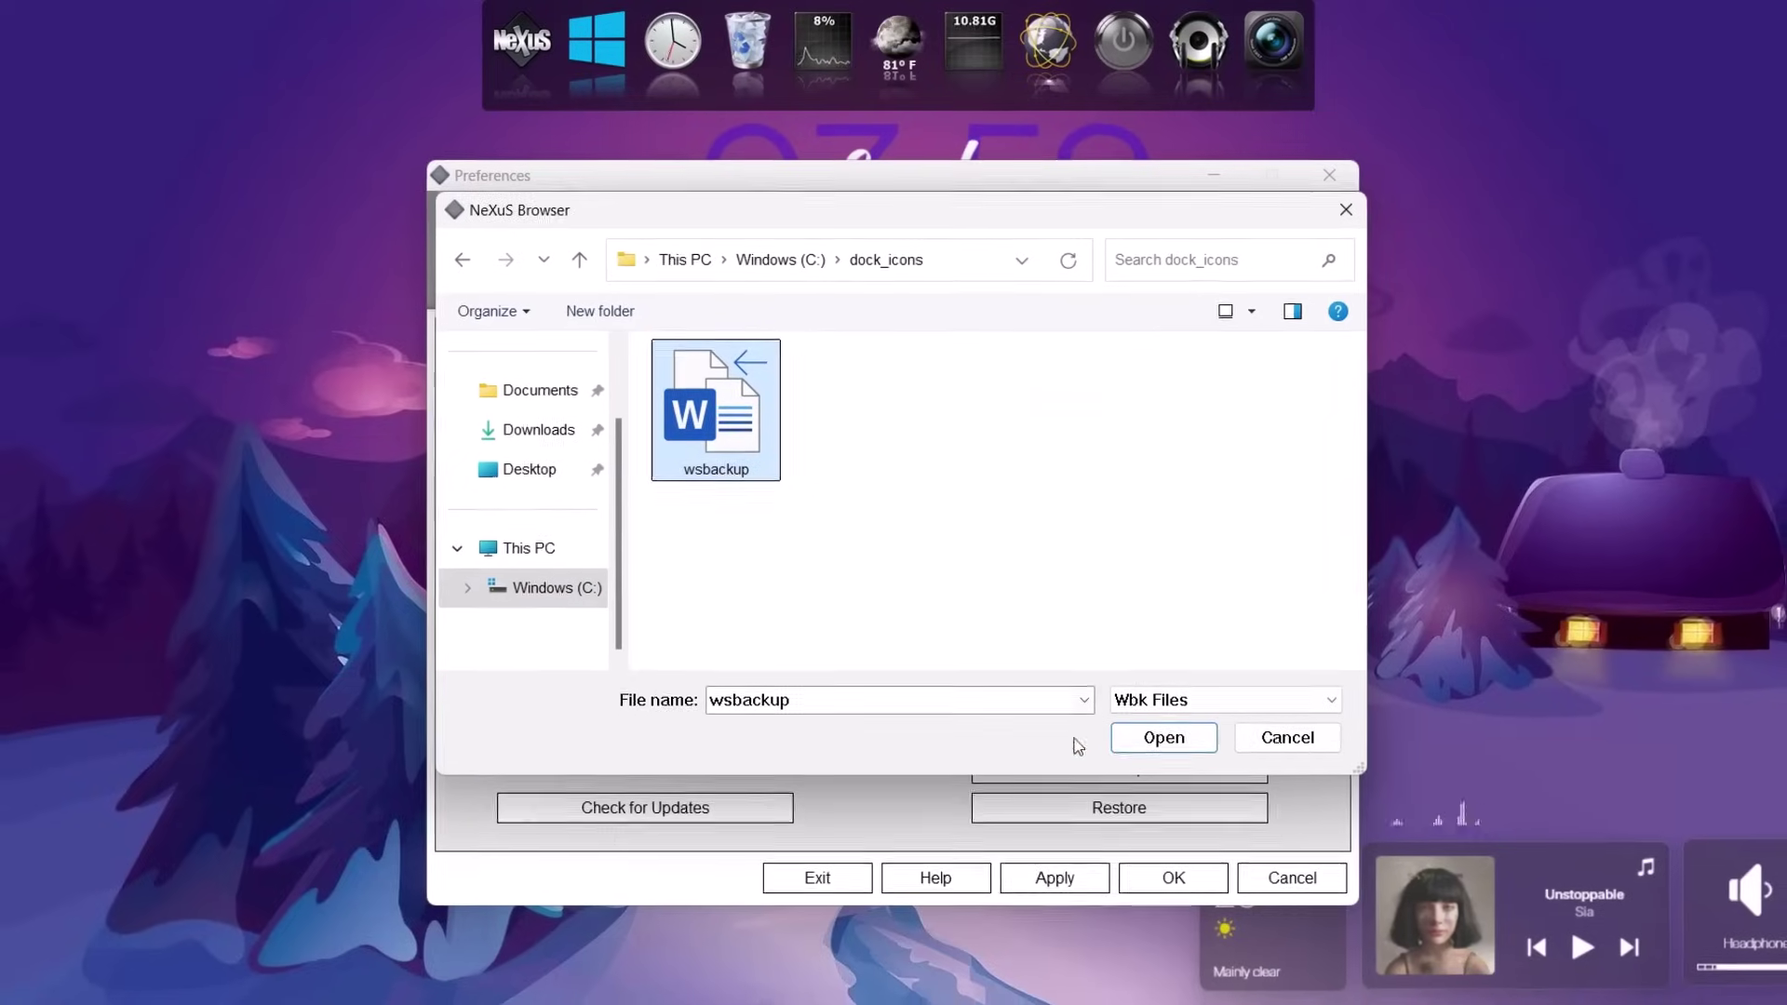
left_click(1166, 742)
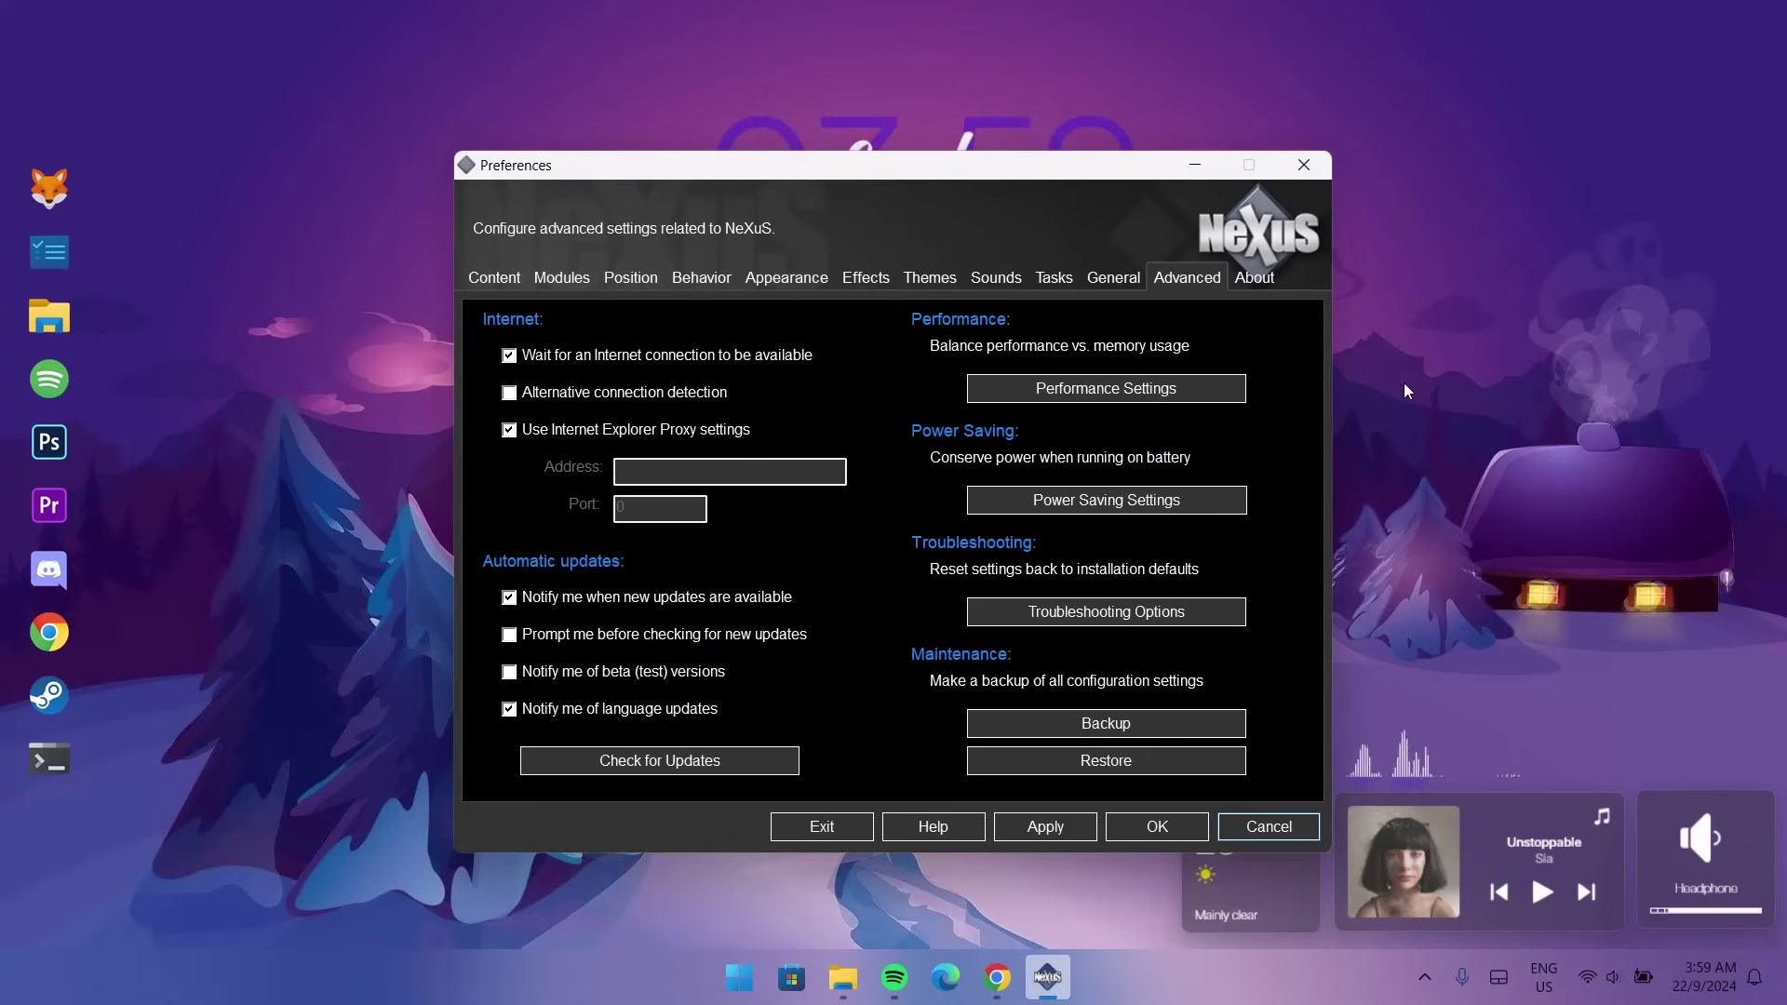
Turn on Run NeXuS at Windows Startup in General preferences, apply, and confirm with OK
left_click(1108, 278)
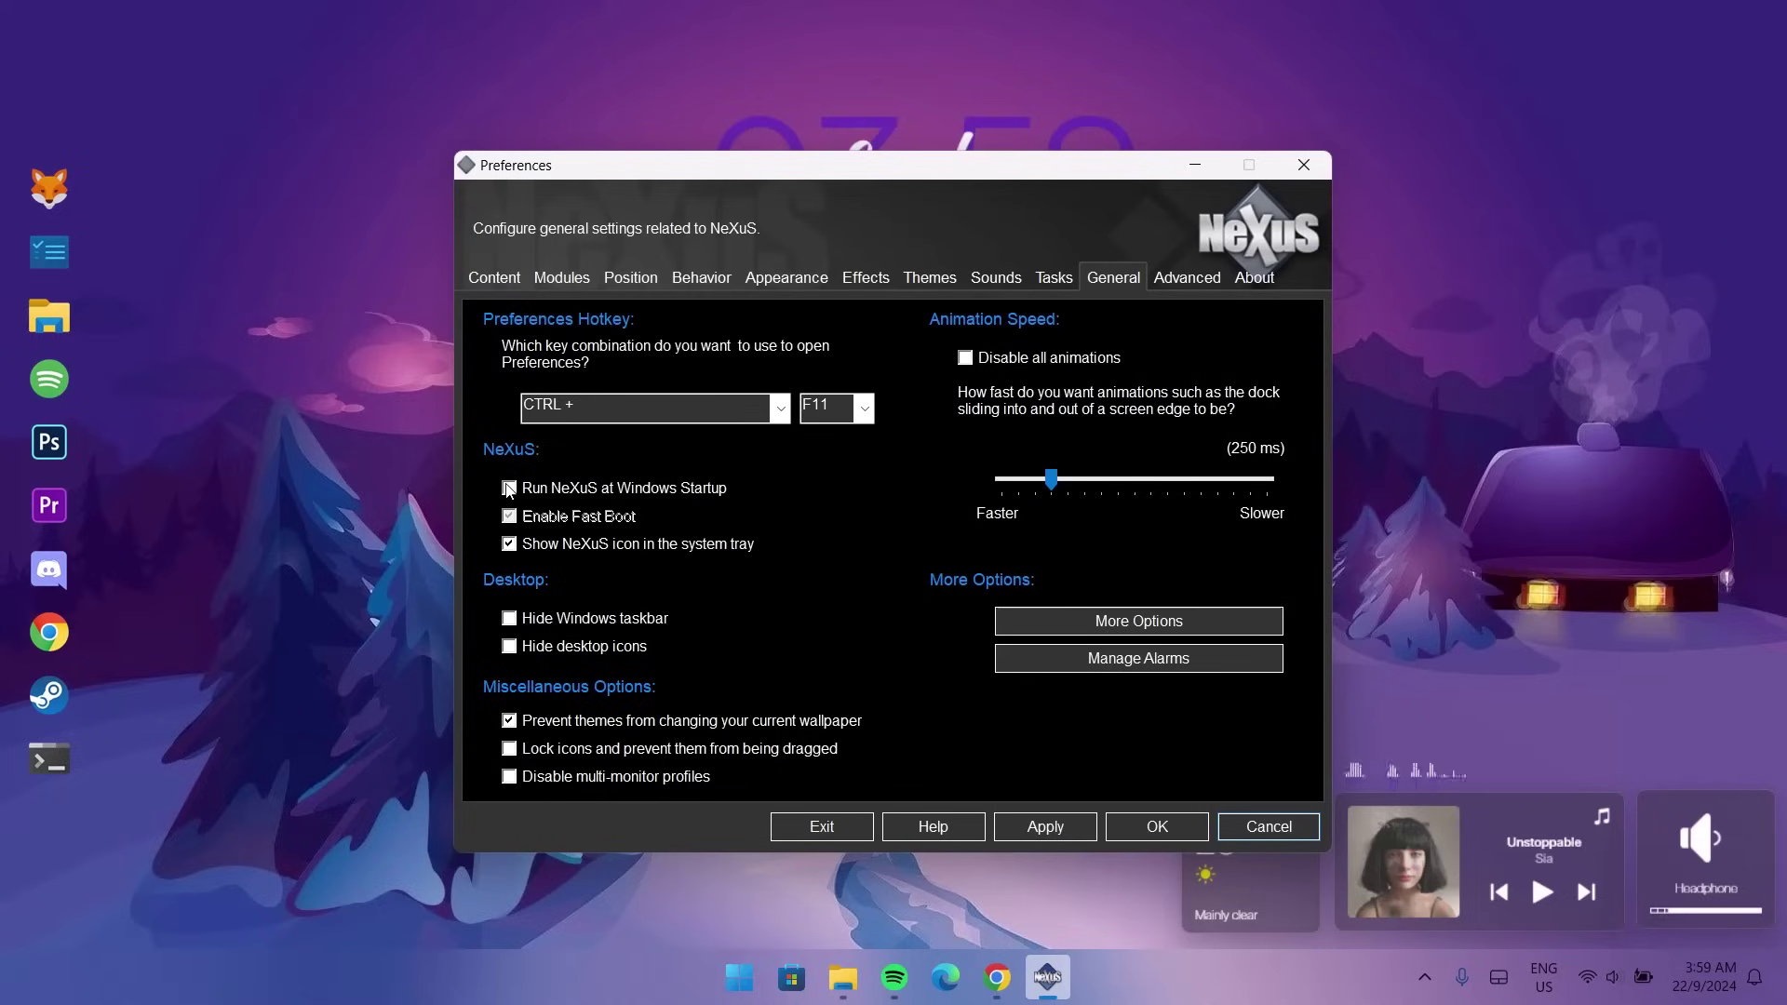
left_click(509, 489)
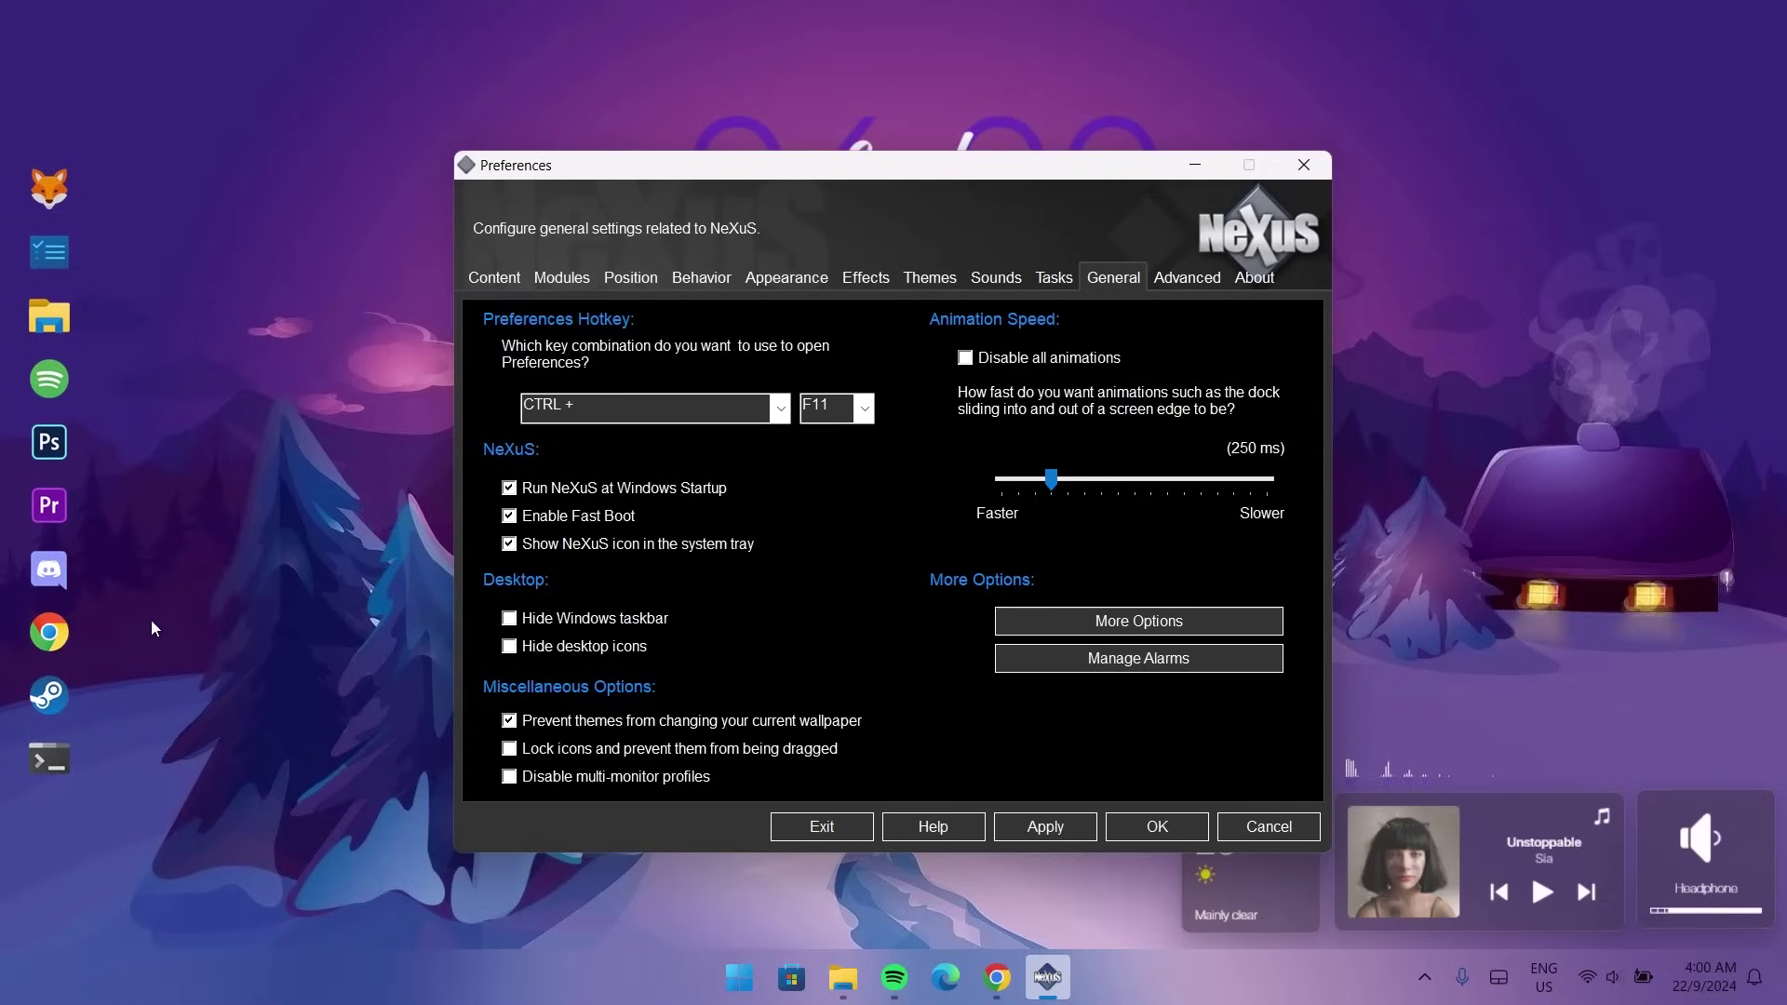
left_click(1068, 835)
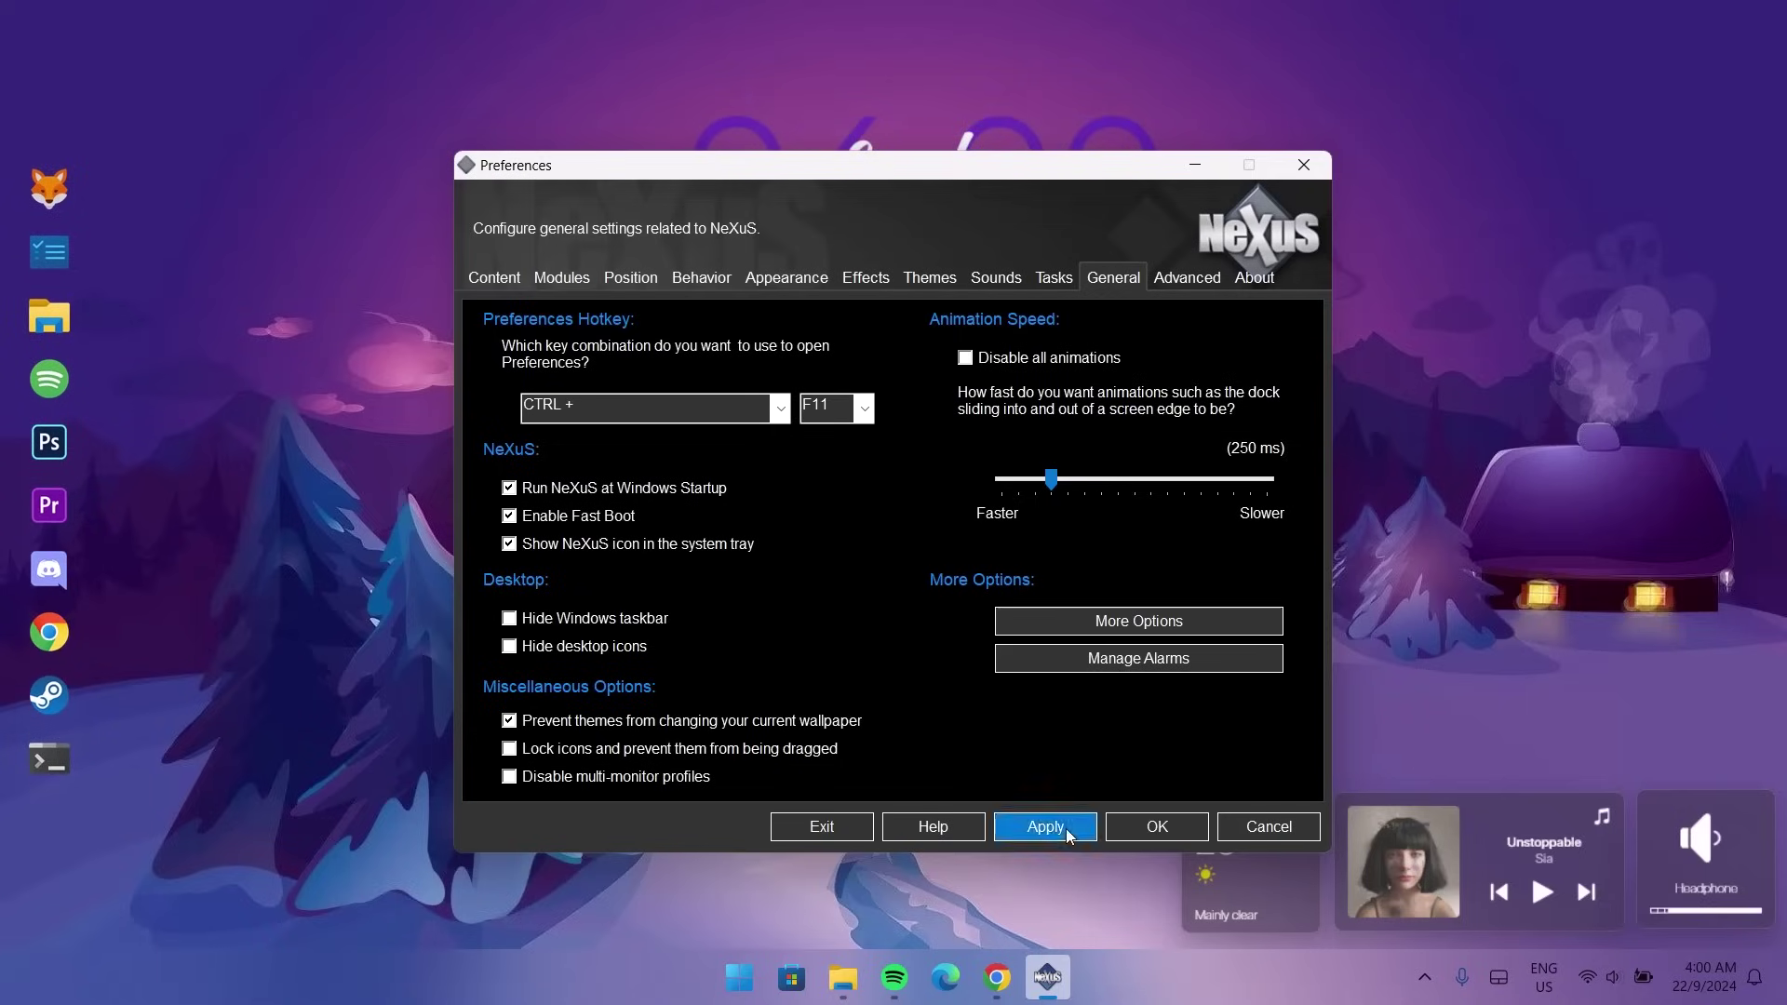
left_click(1158, 829)
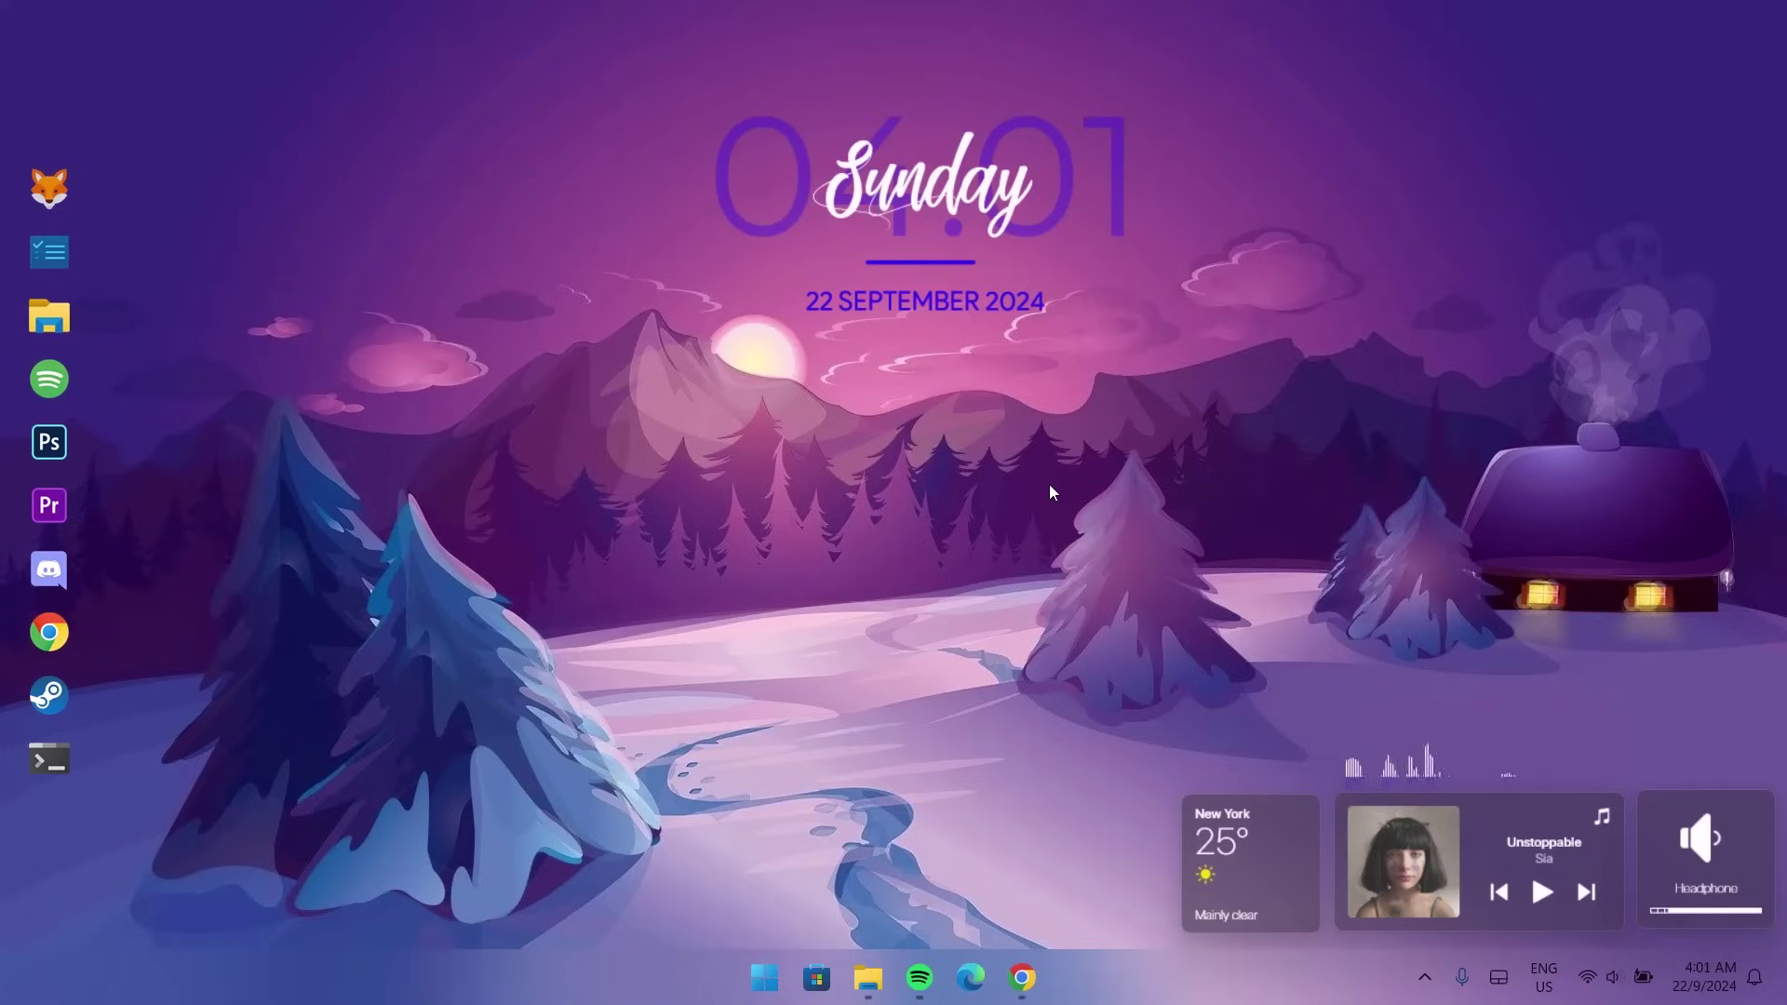
Download the 161 KB Glib Cursors v3 (Rounded) archive from DeviantArt and show it in Downloads
left_click(1022, 977)
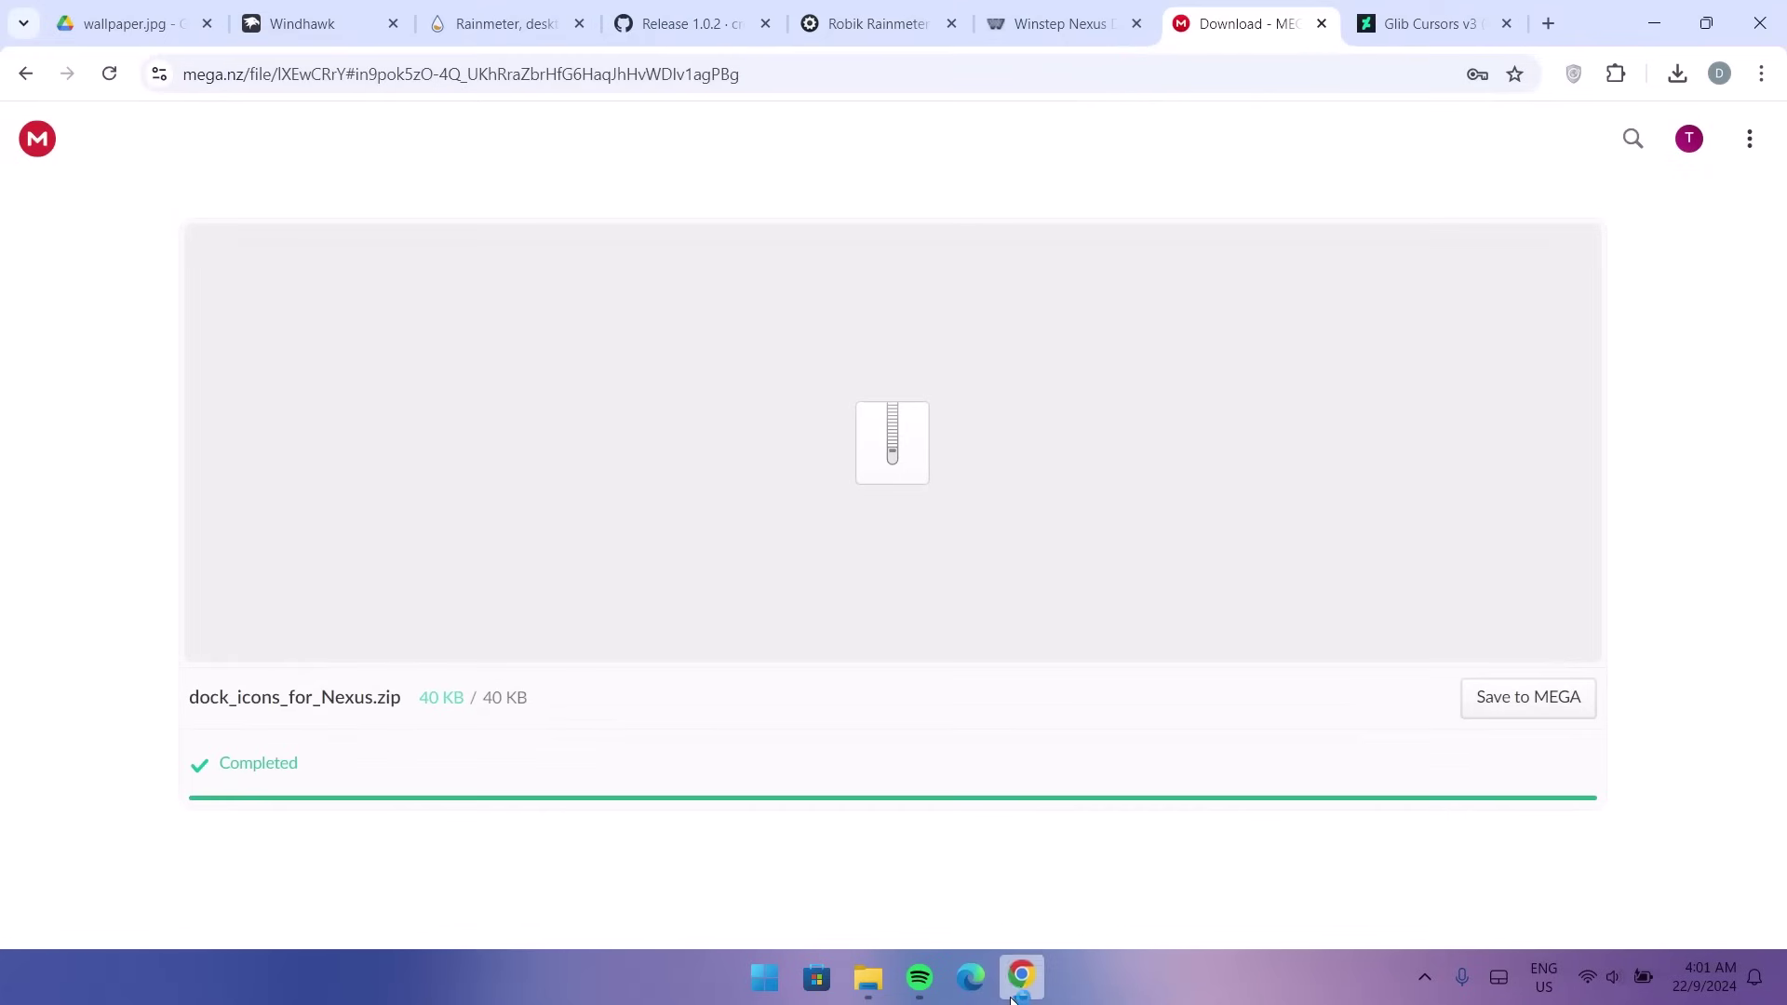
left_click(1429, 26)
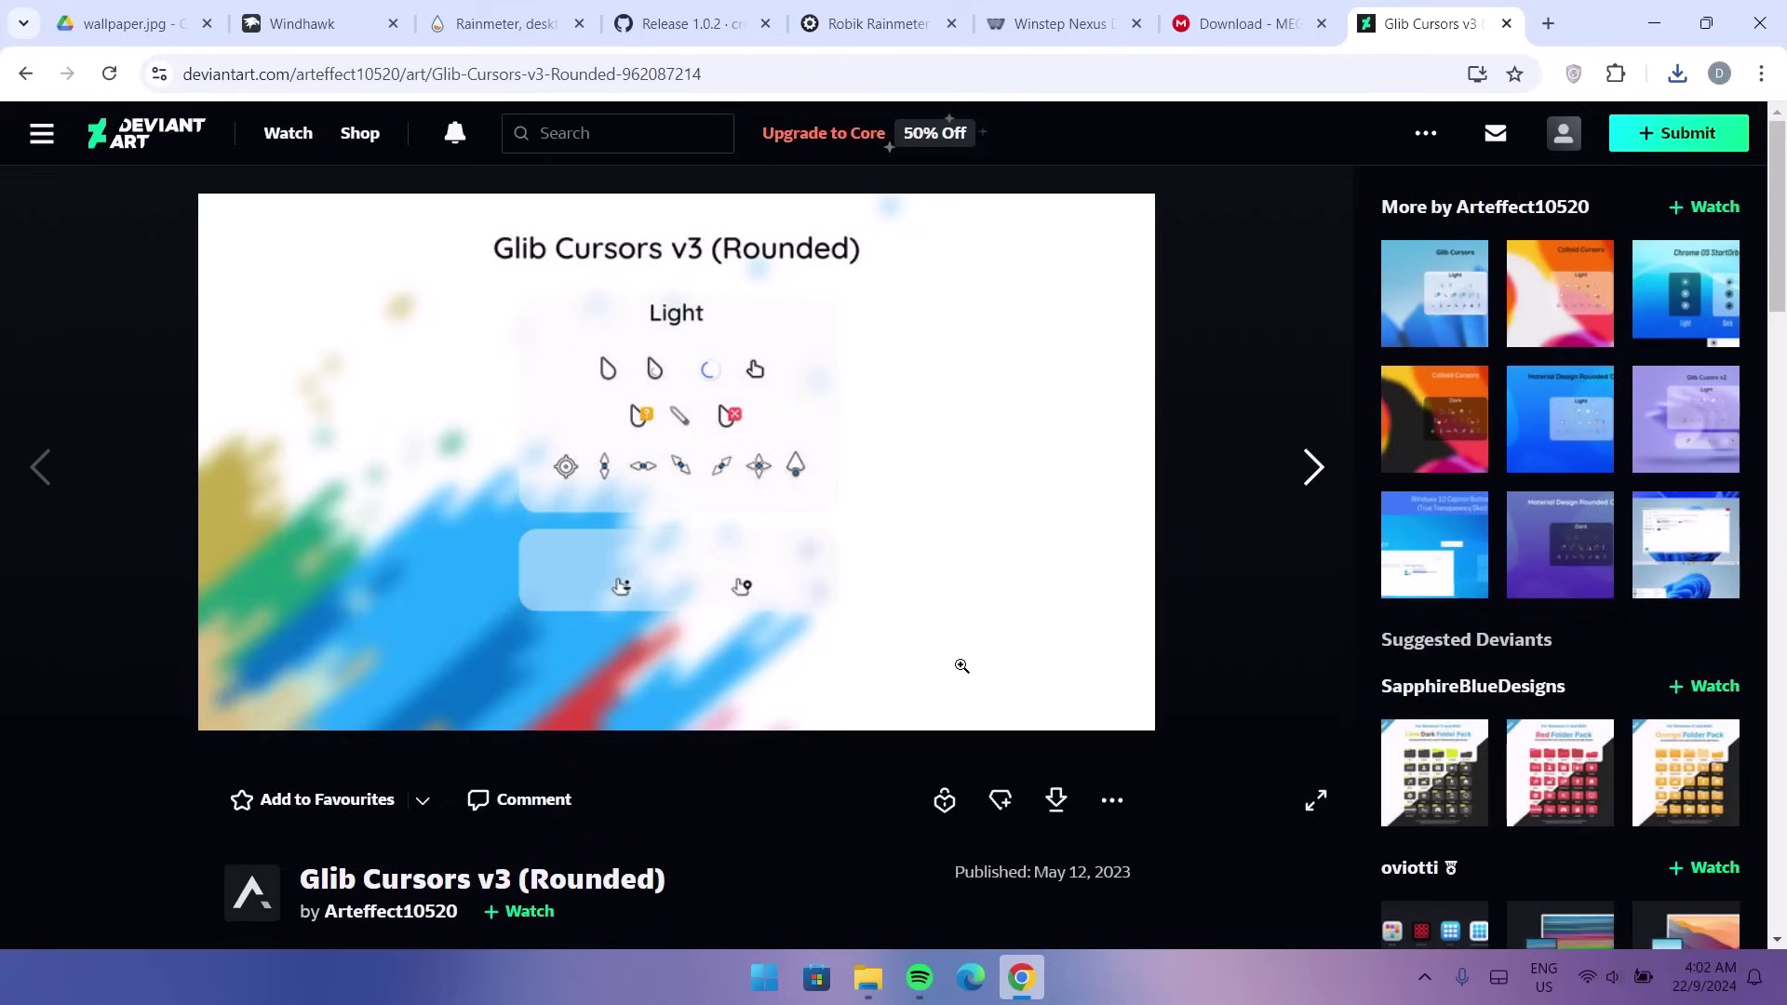
left_click(1056, 802)
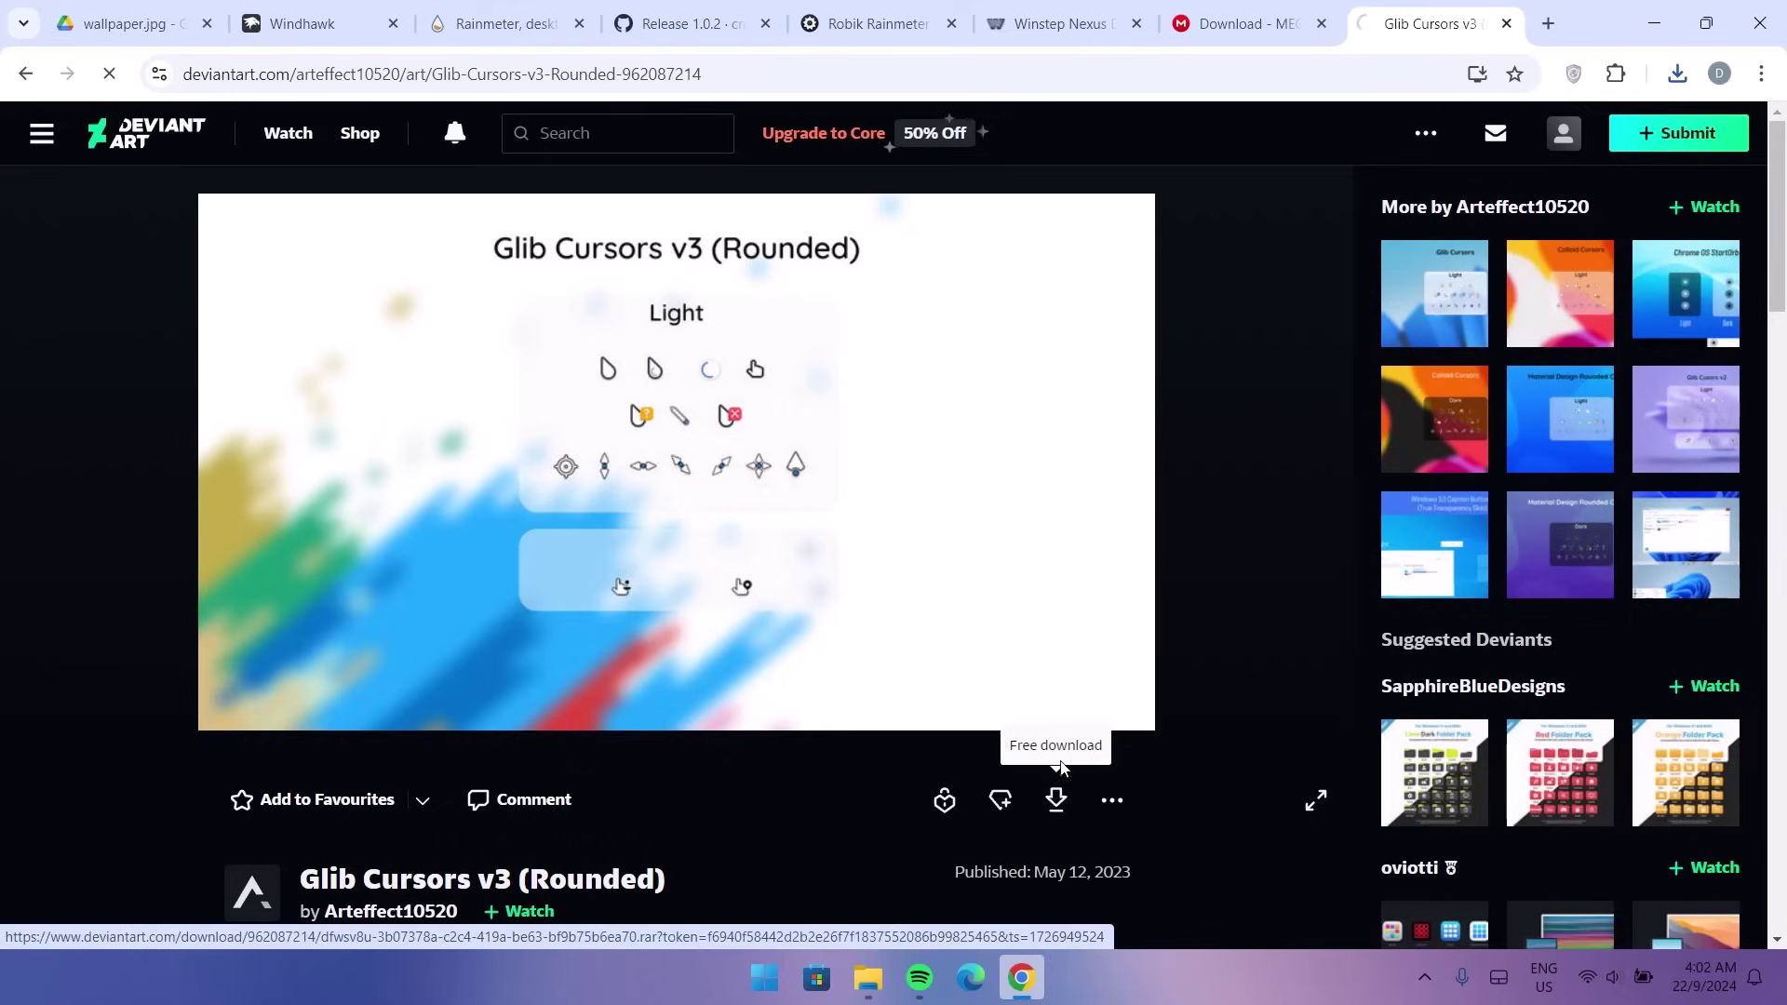
left_click(1598, 134)
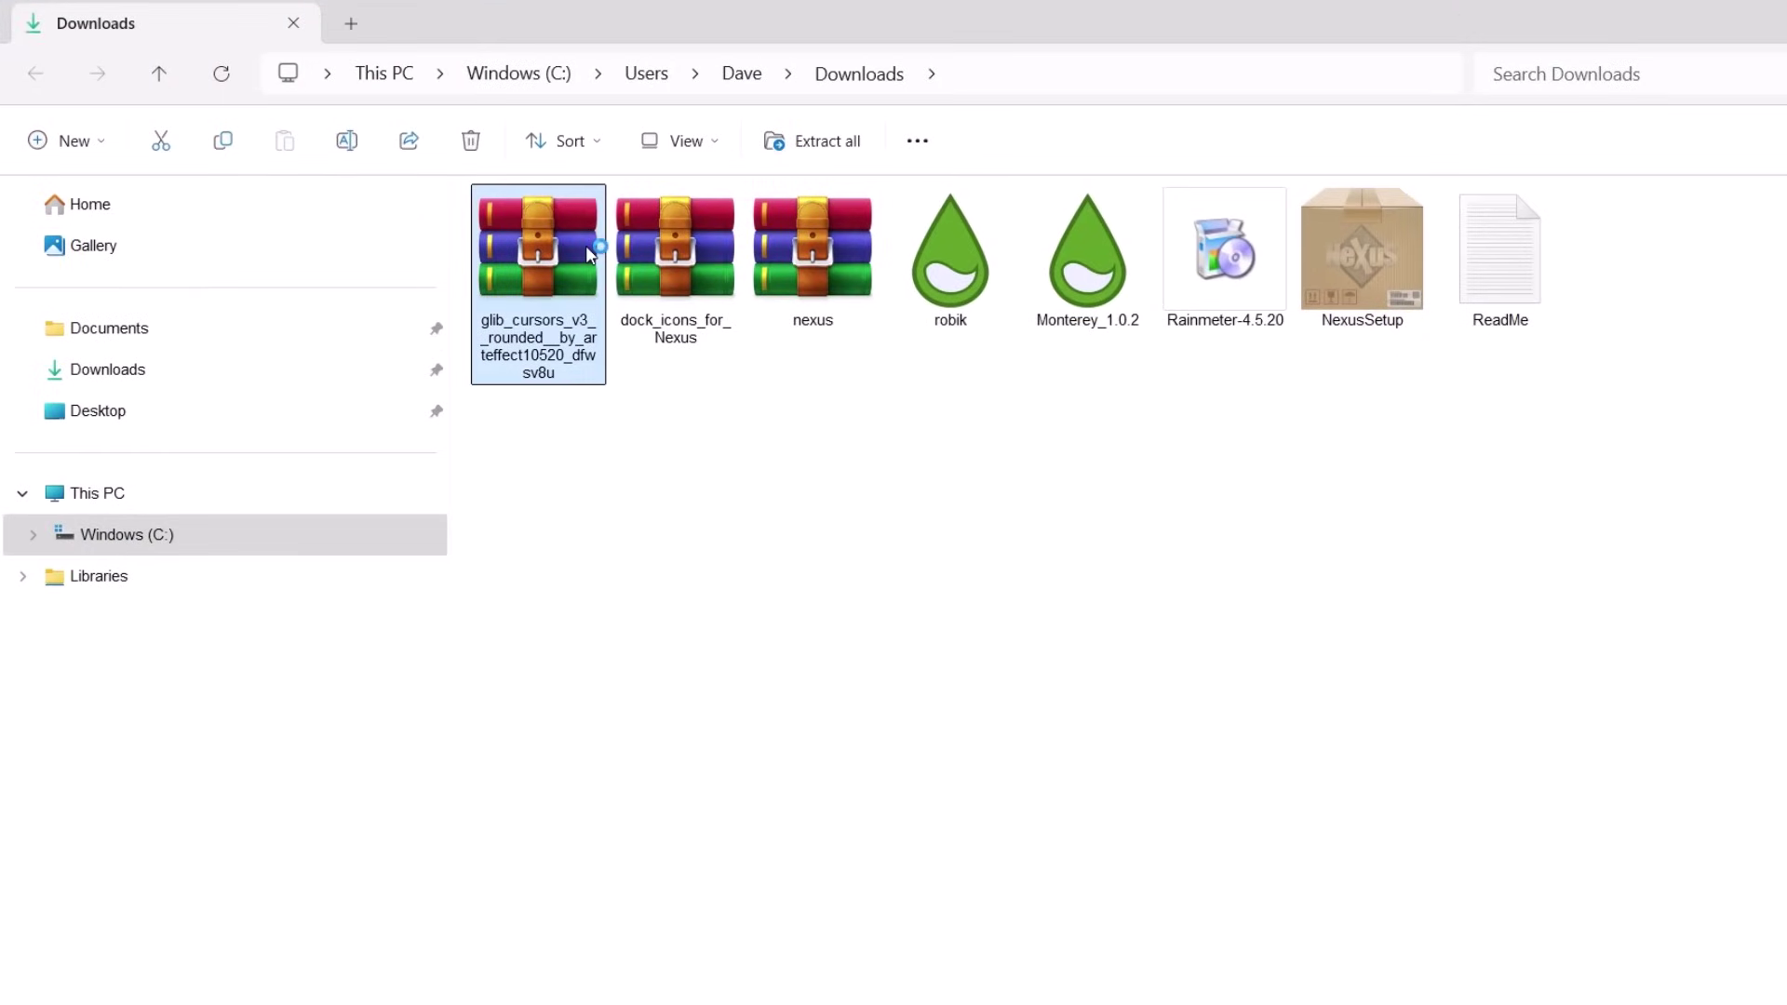
Extract the Glib cursors archive here with WinRAR and open the Glib Cur v3 (Rounded) folder
right_click(588, 253)
mouse_move(818, 678)
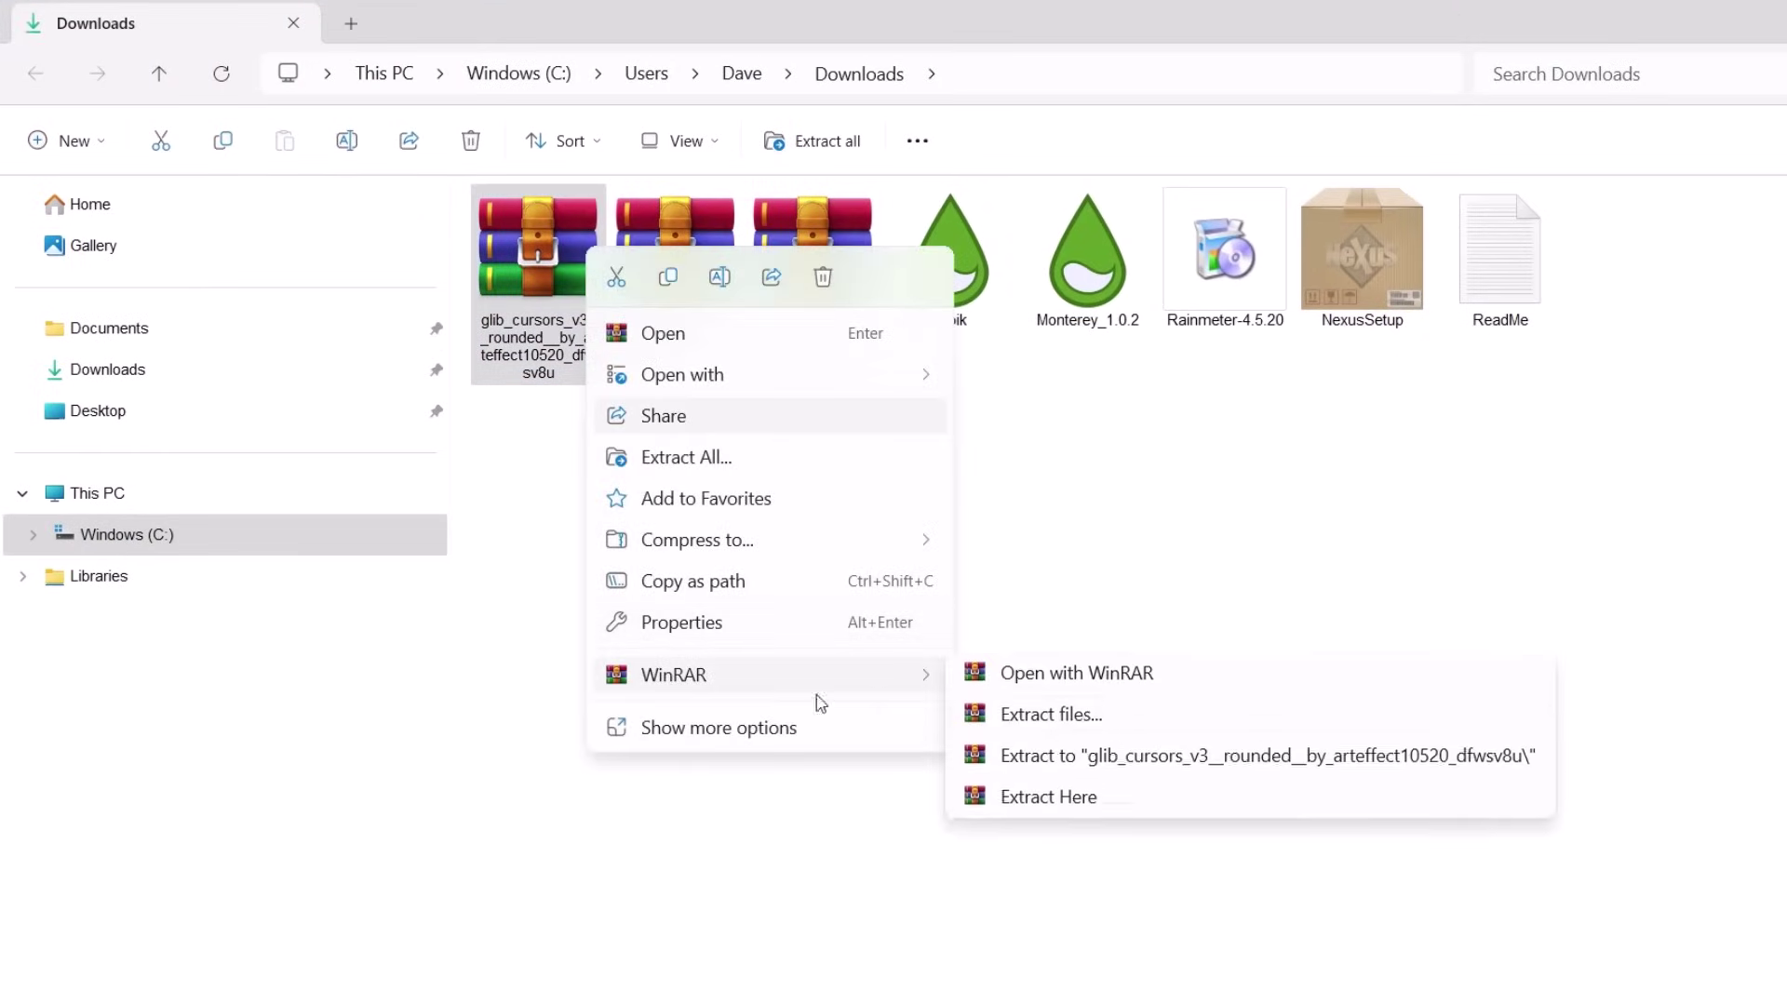
left_click(1030, 804)
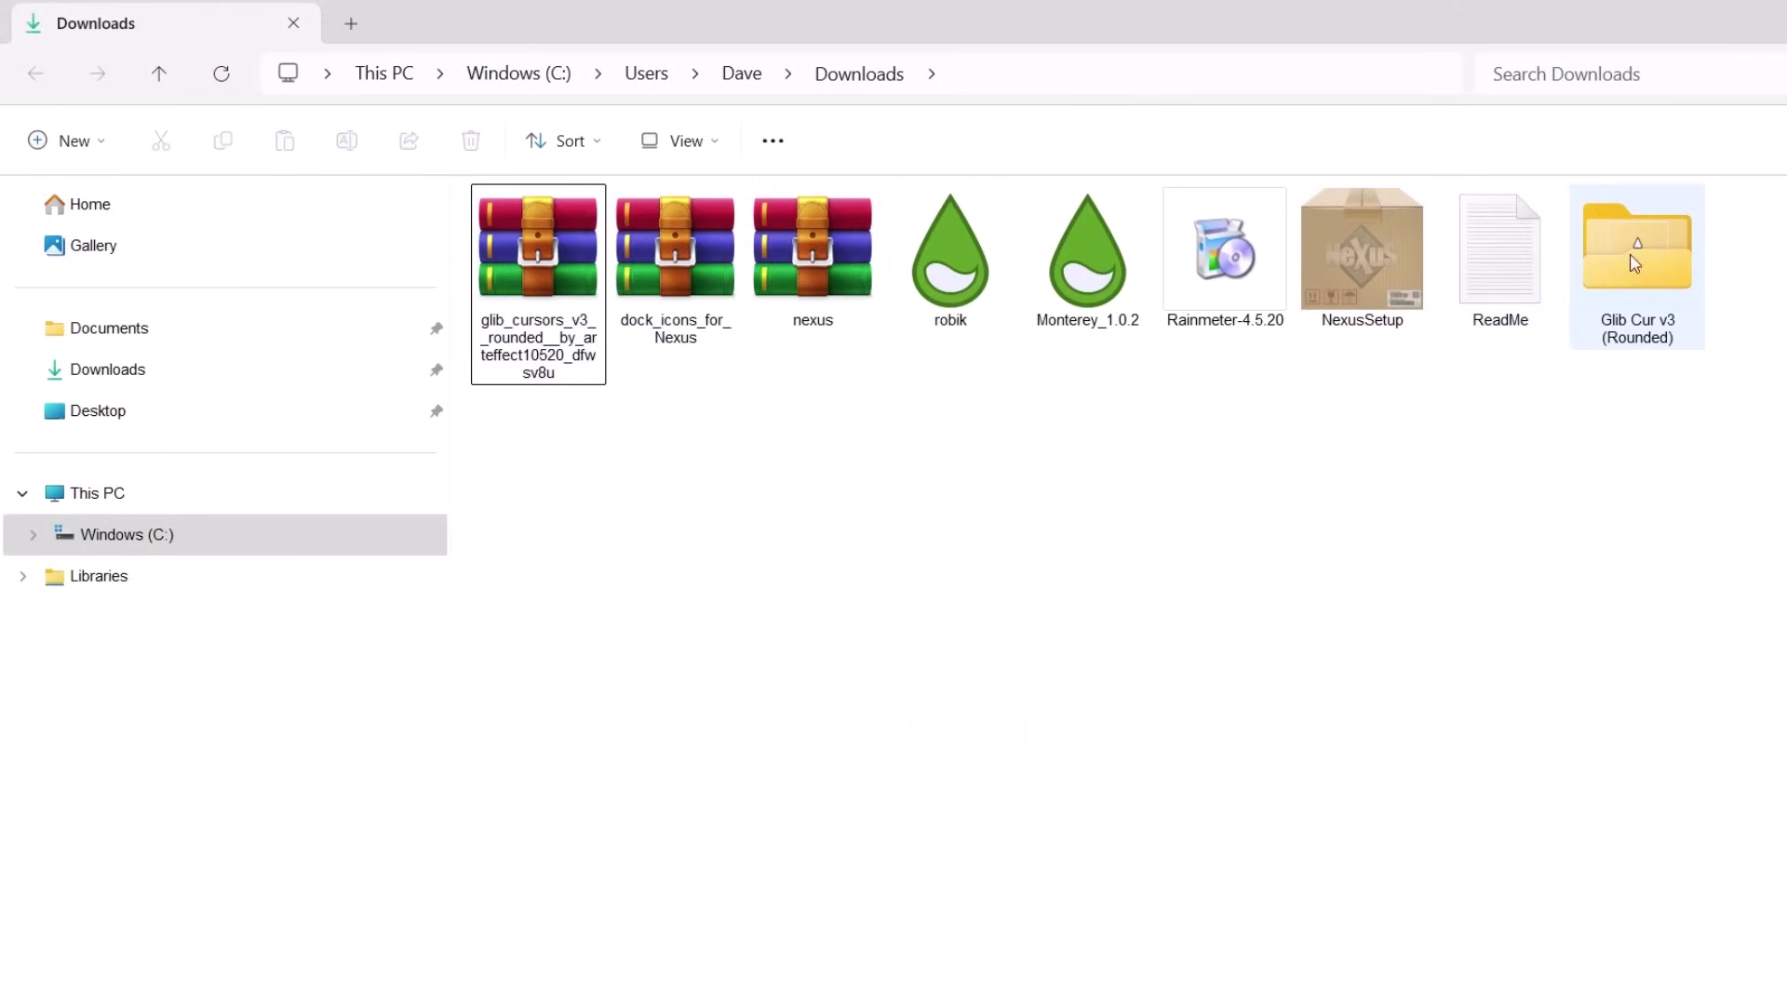
left_click(540, 270)
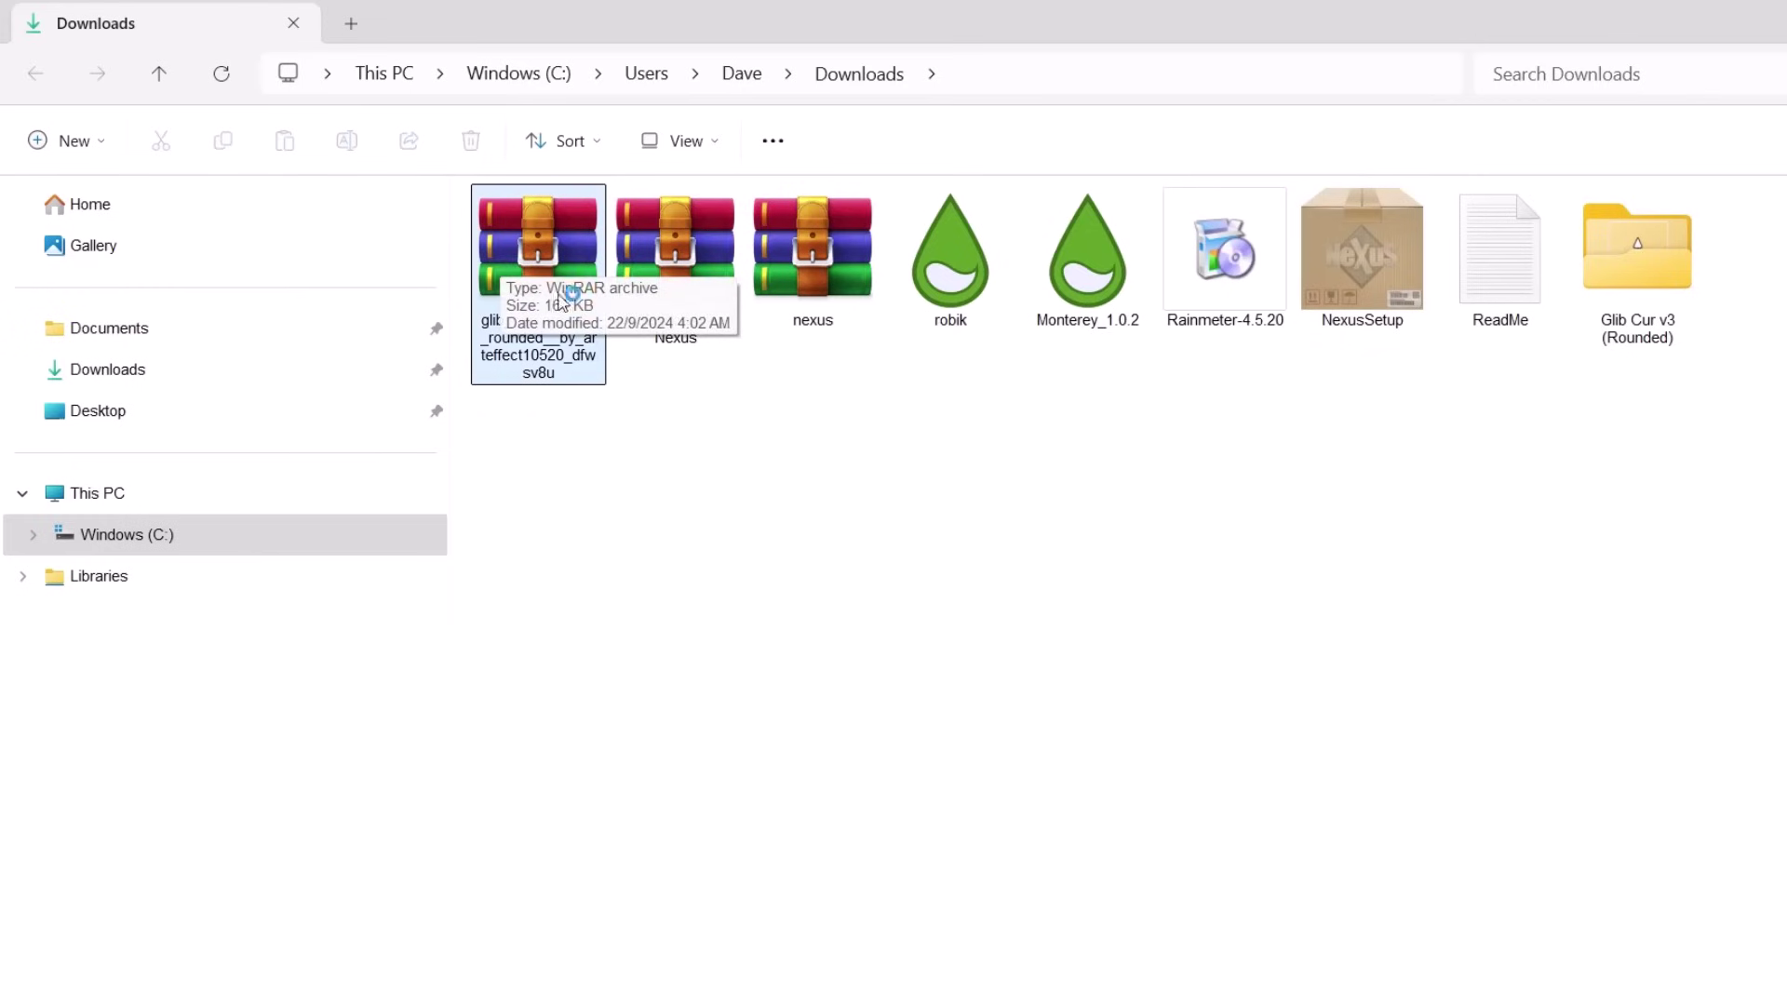
left_click(1595, 265)
double_click(1623, 267)
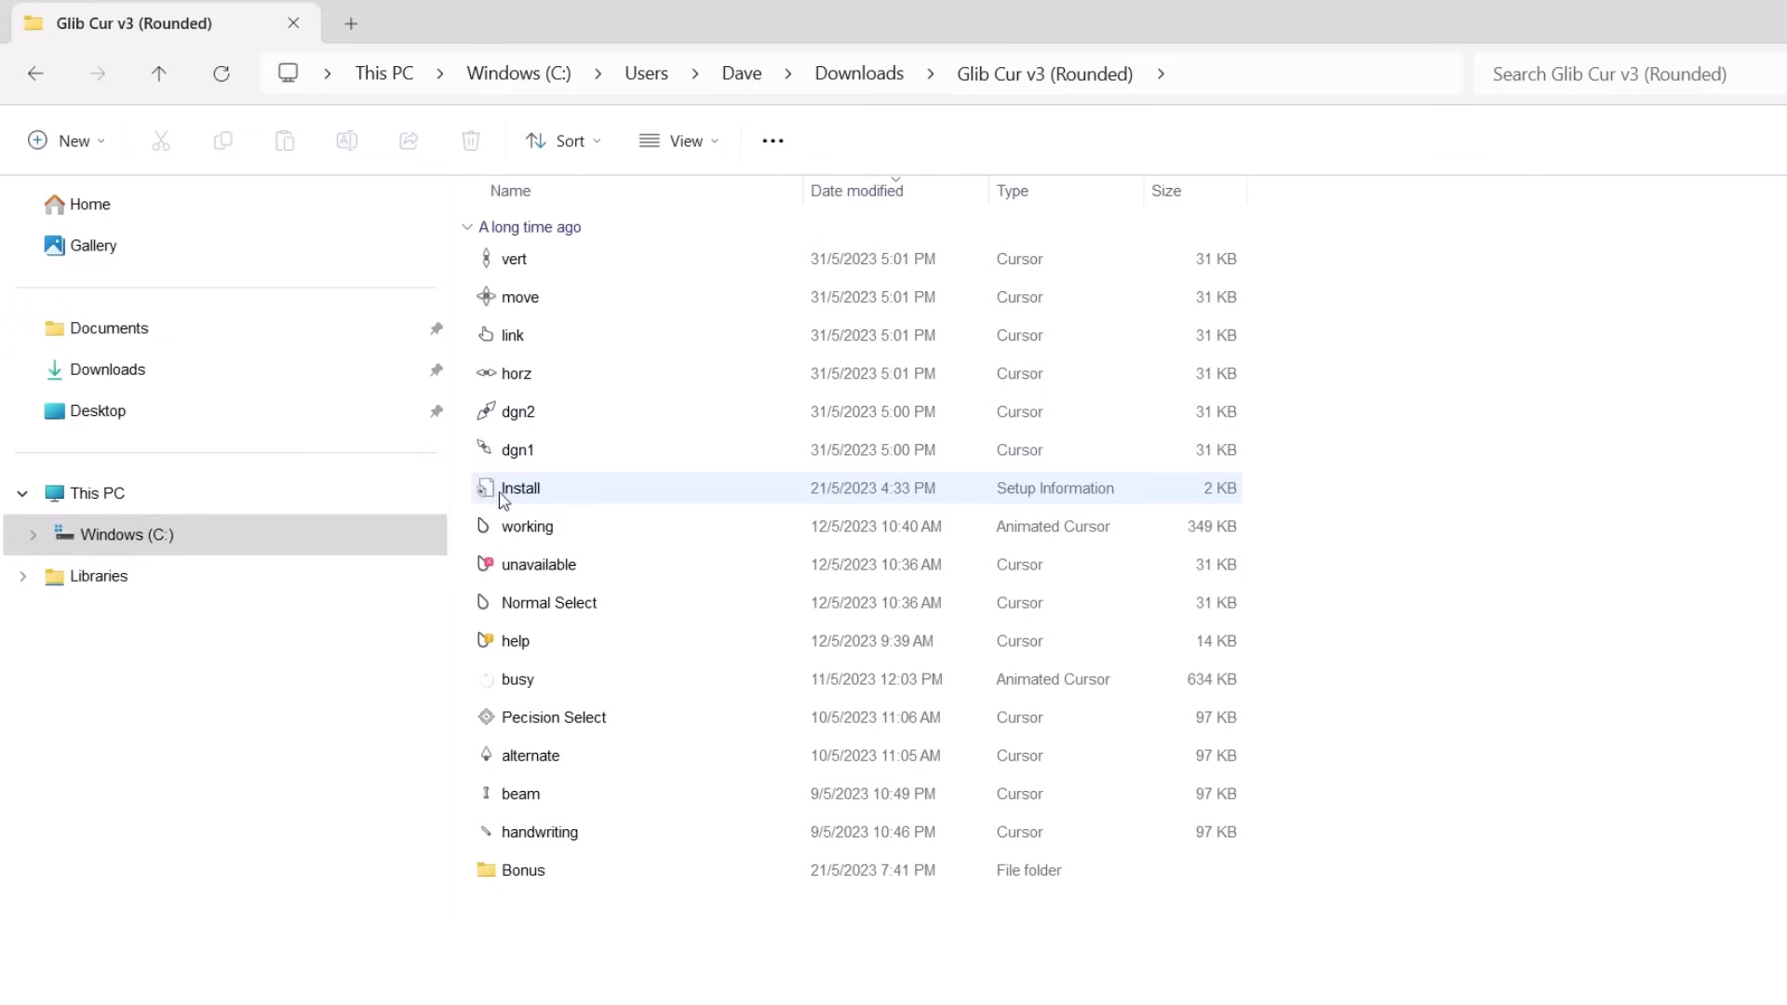
Install the cursor set from Install.inf, then close Explorer and minimize Chrome
left_click(537, 497)
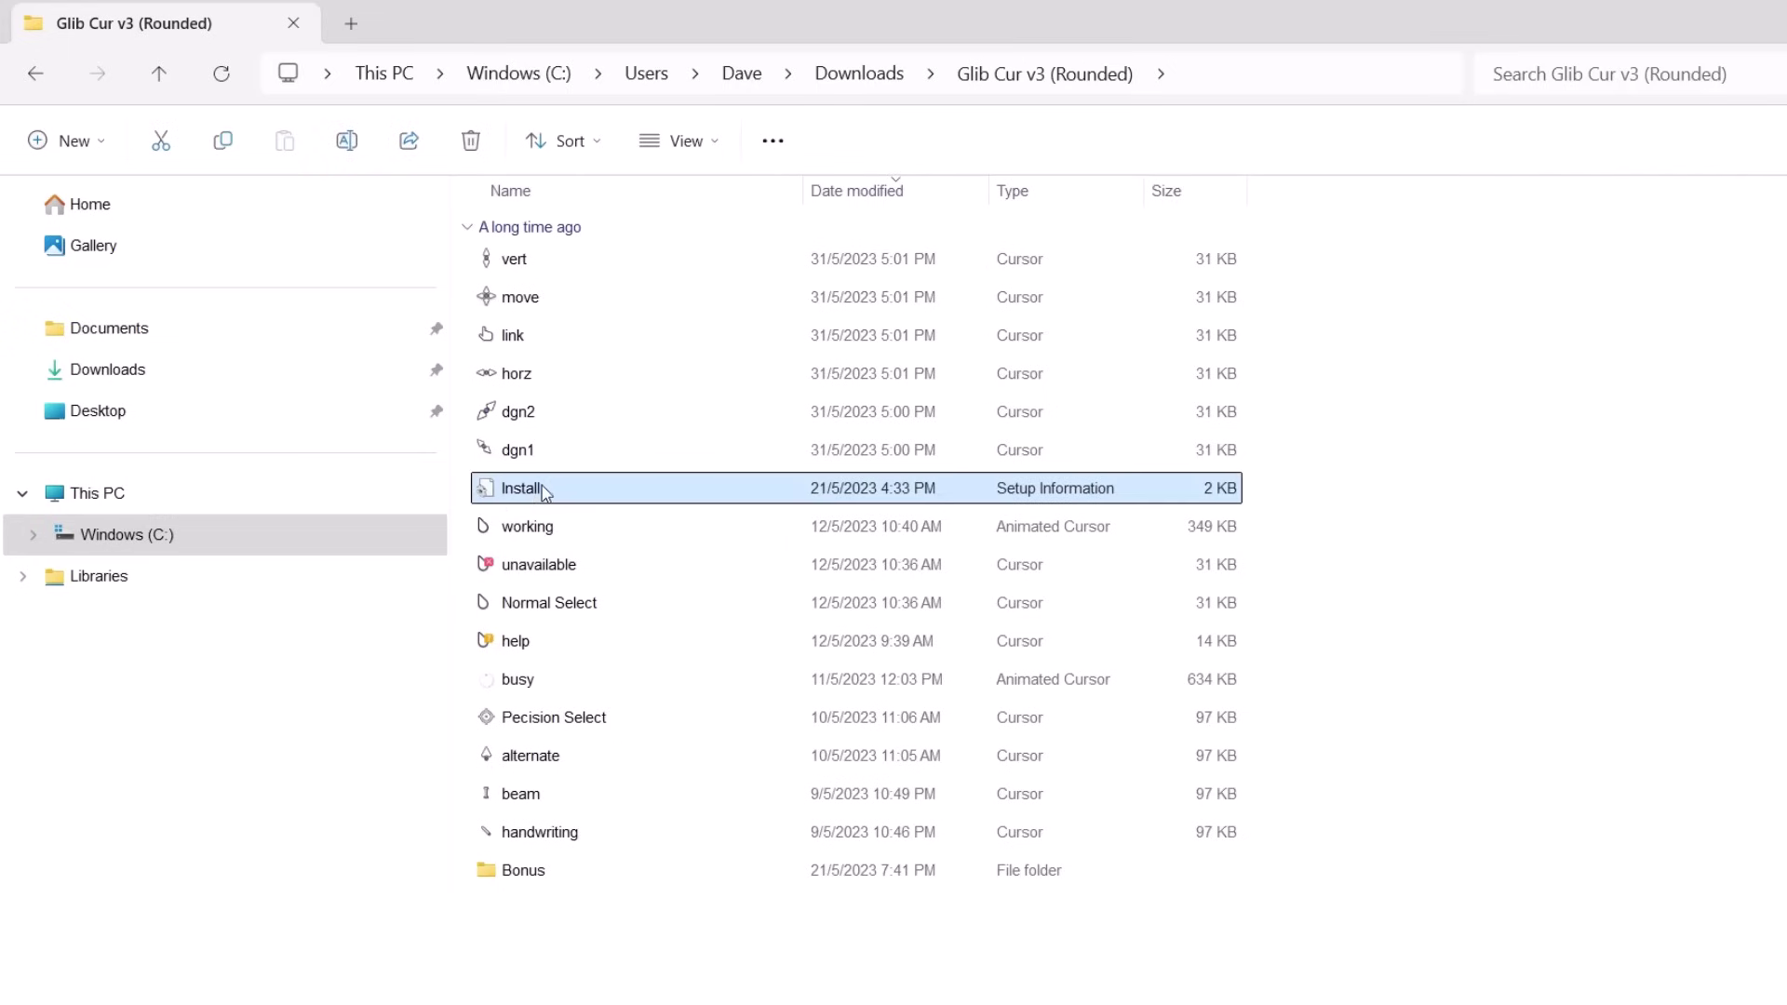
right_click(545, 494)
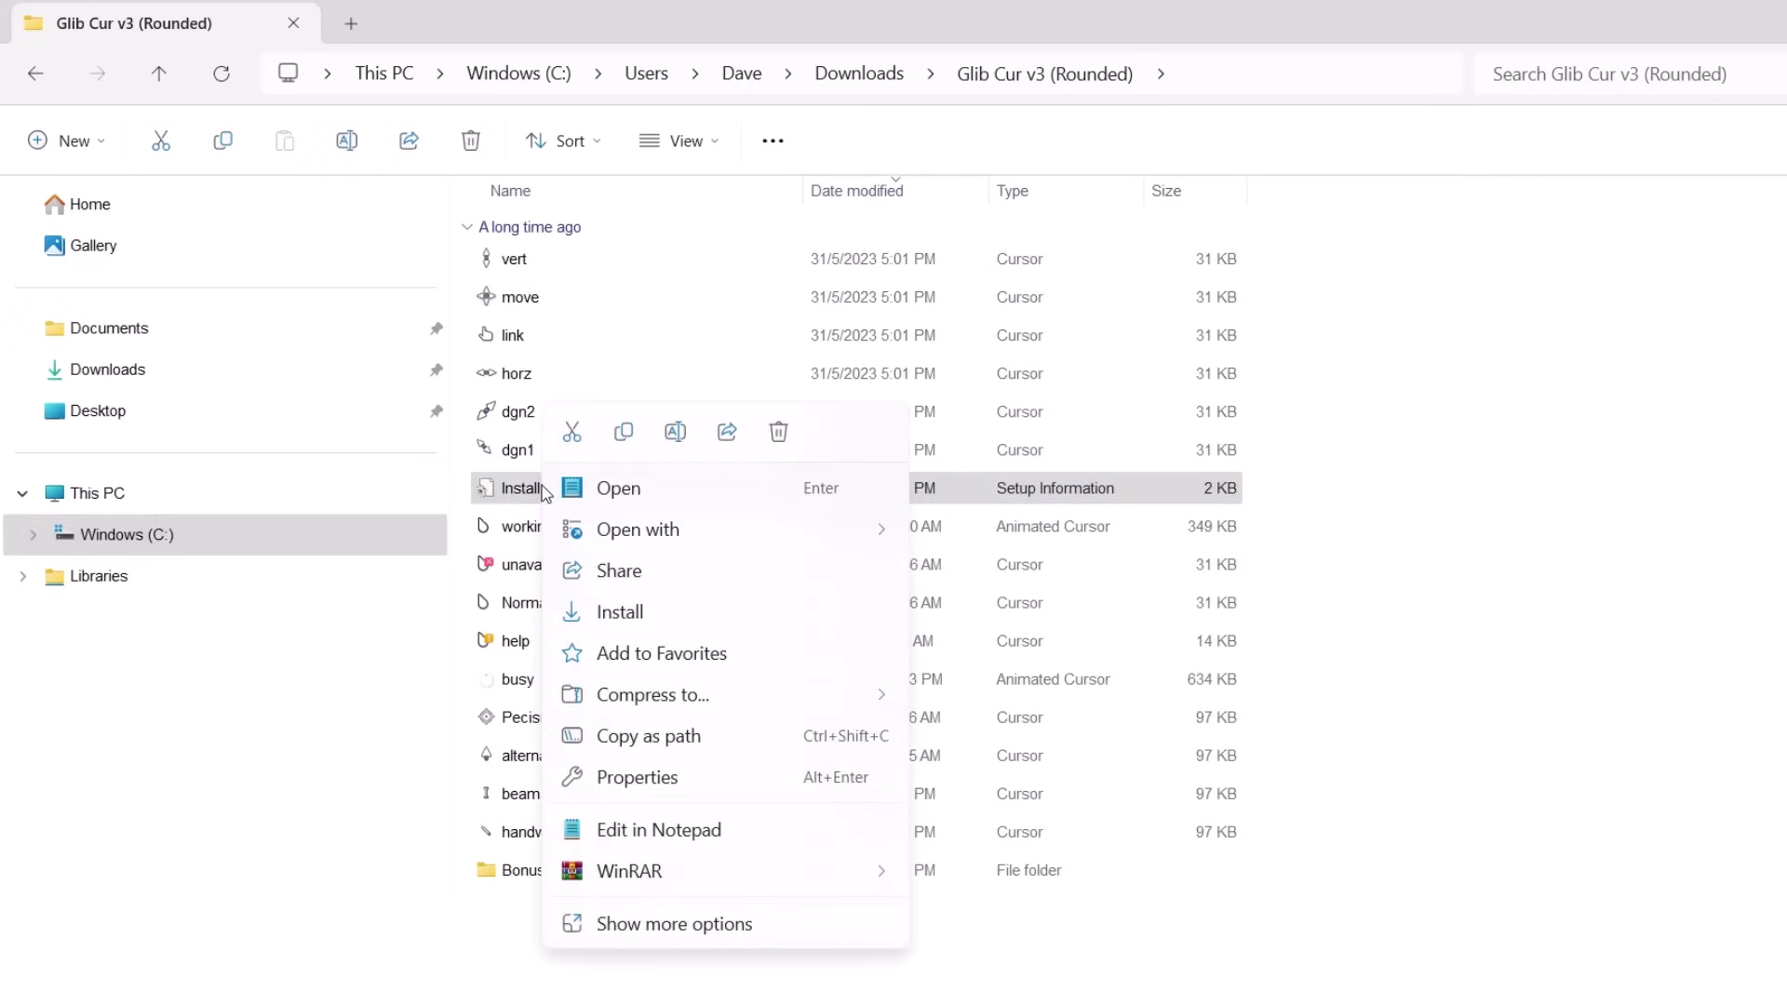
left_click(636, 614)
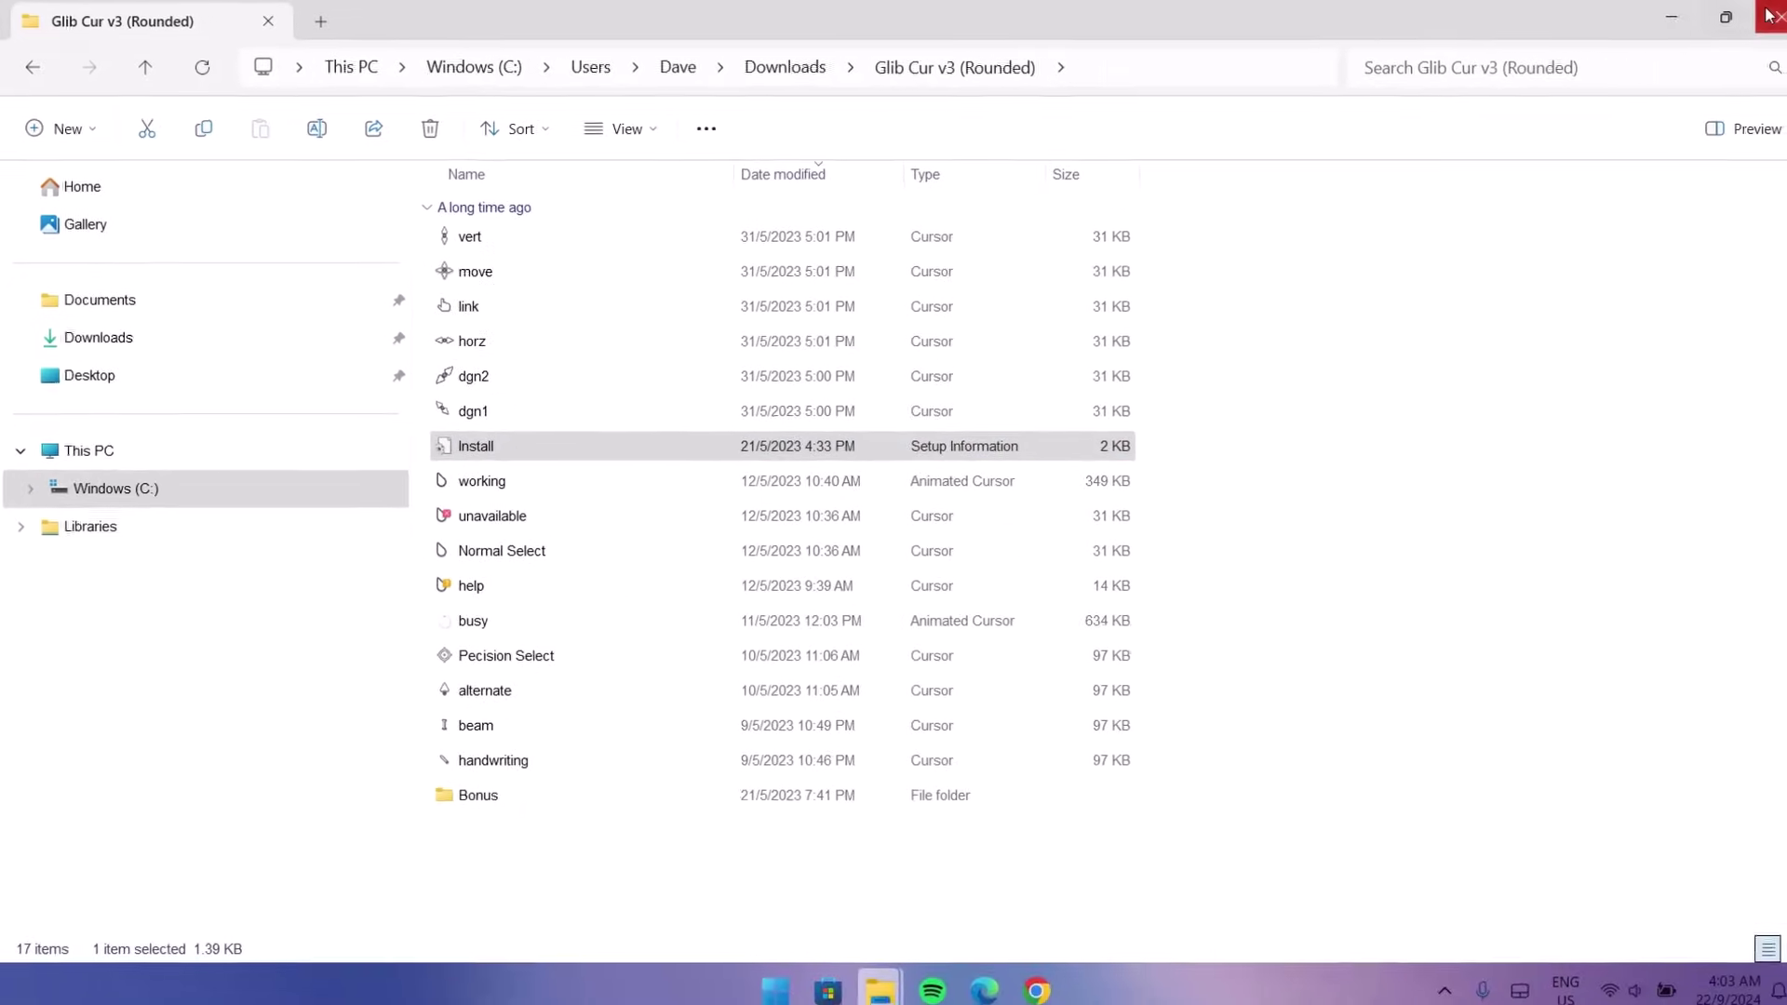
left_click(1768, 15)
left_click(1673, 17)
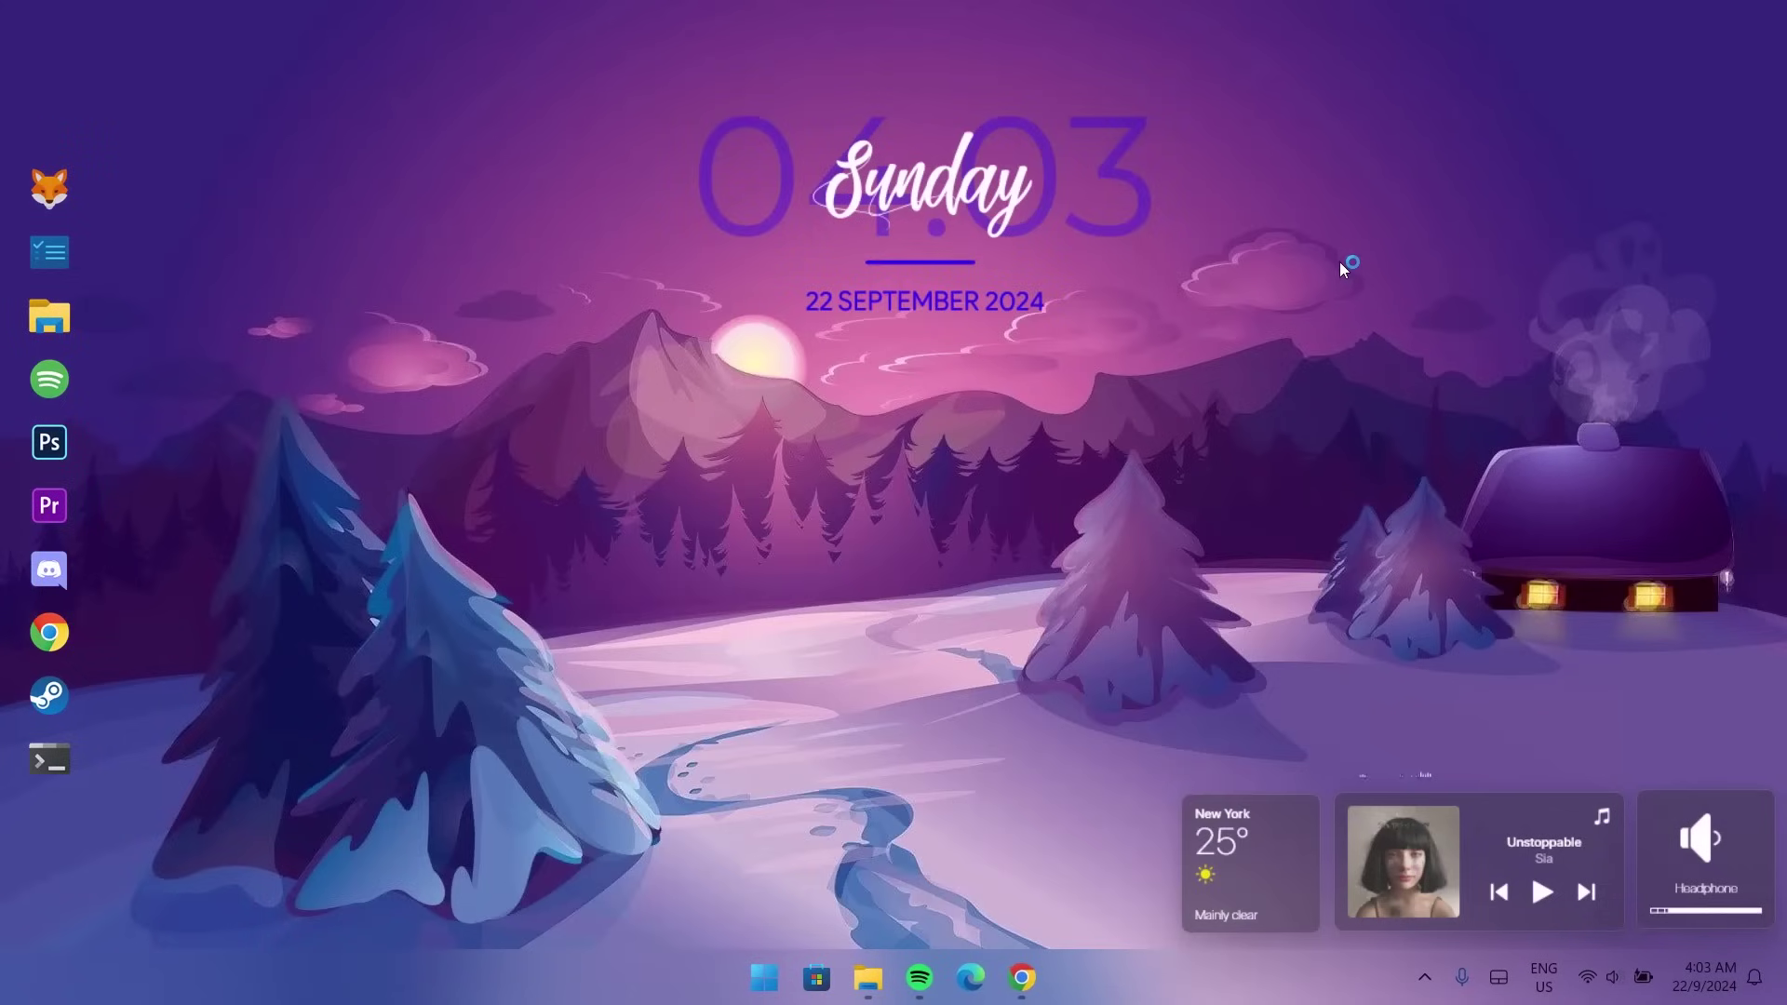
Apply the Glib Cur v3 (Rounded) pointer scheme in Mouse Properties, confirming the replacement
right_click(1342, 267)
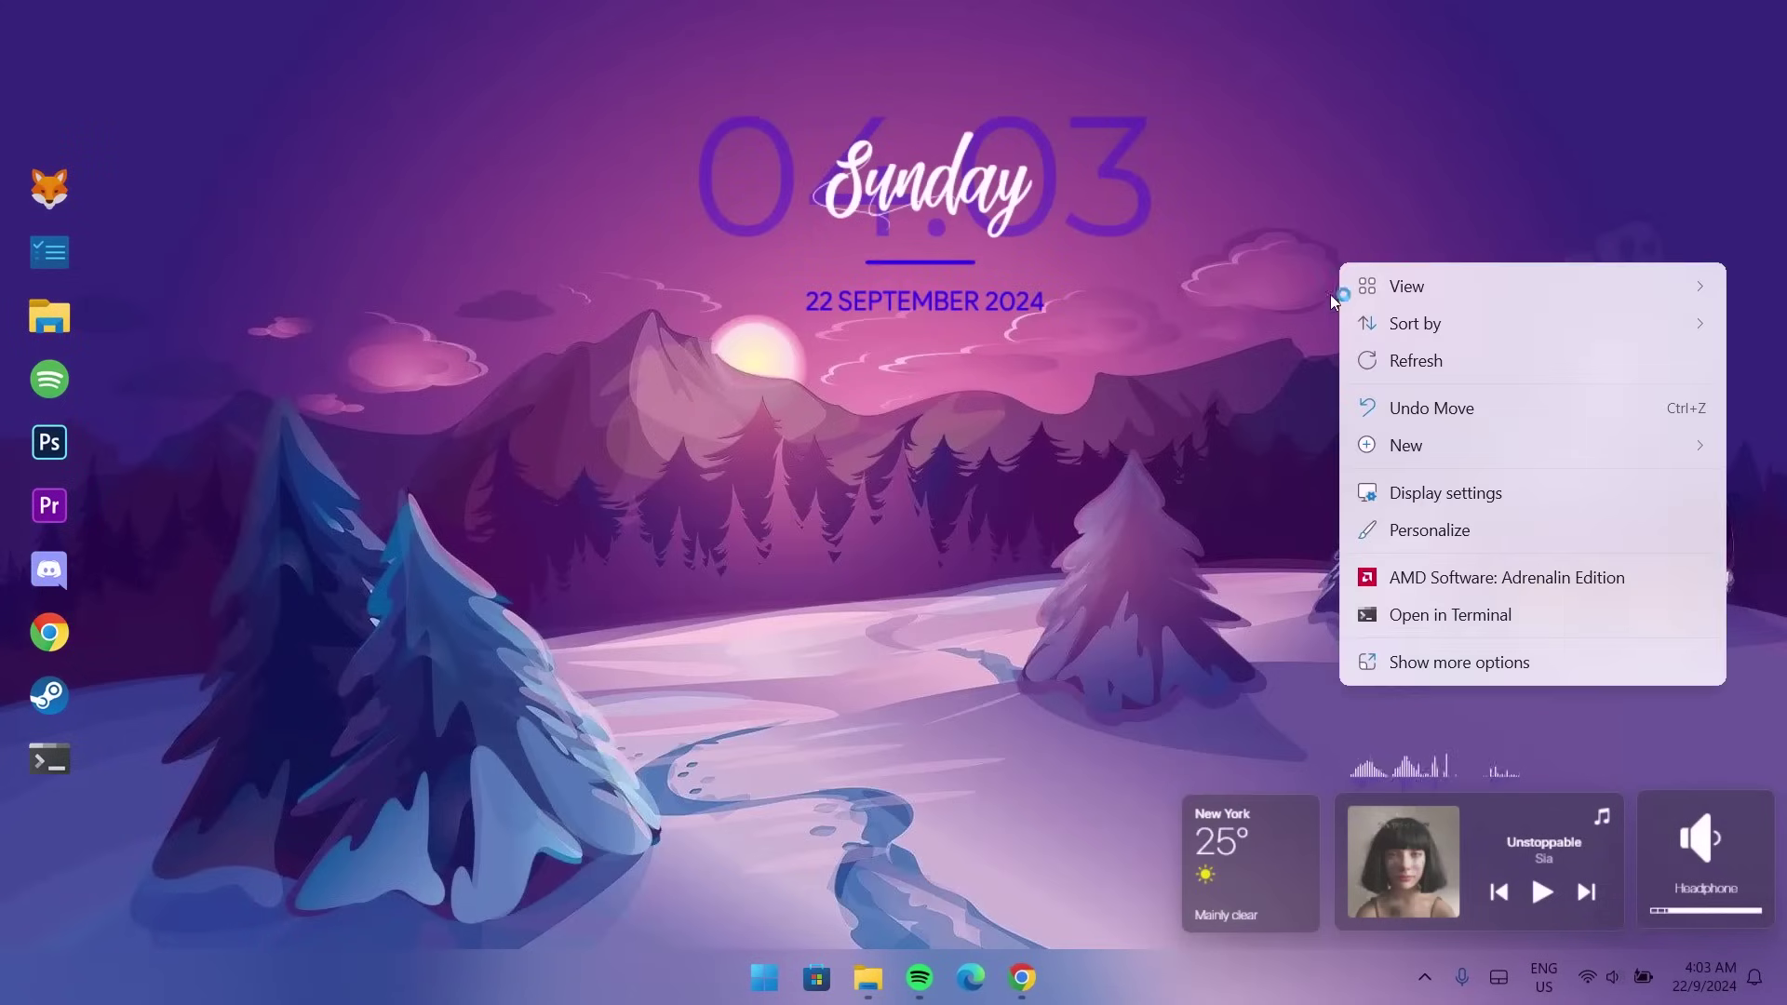
left_click(1403, 531)
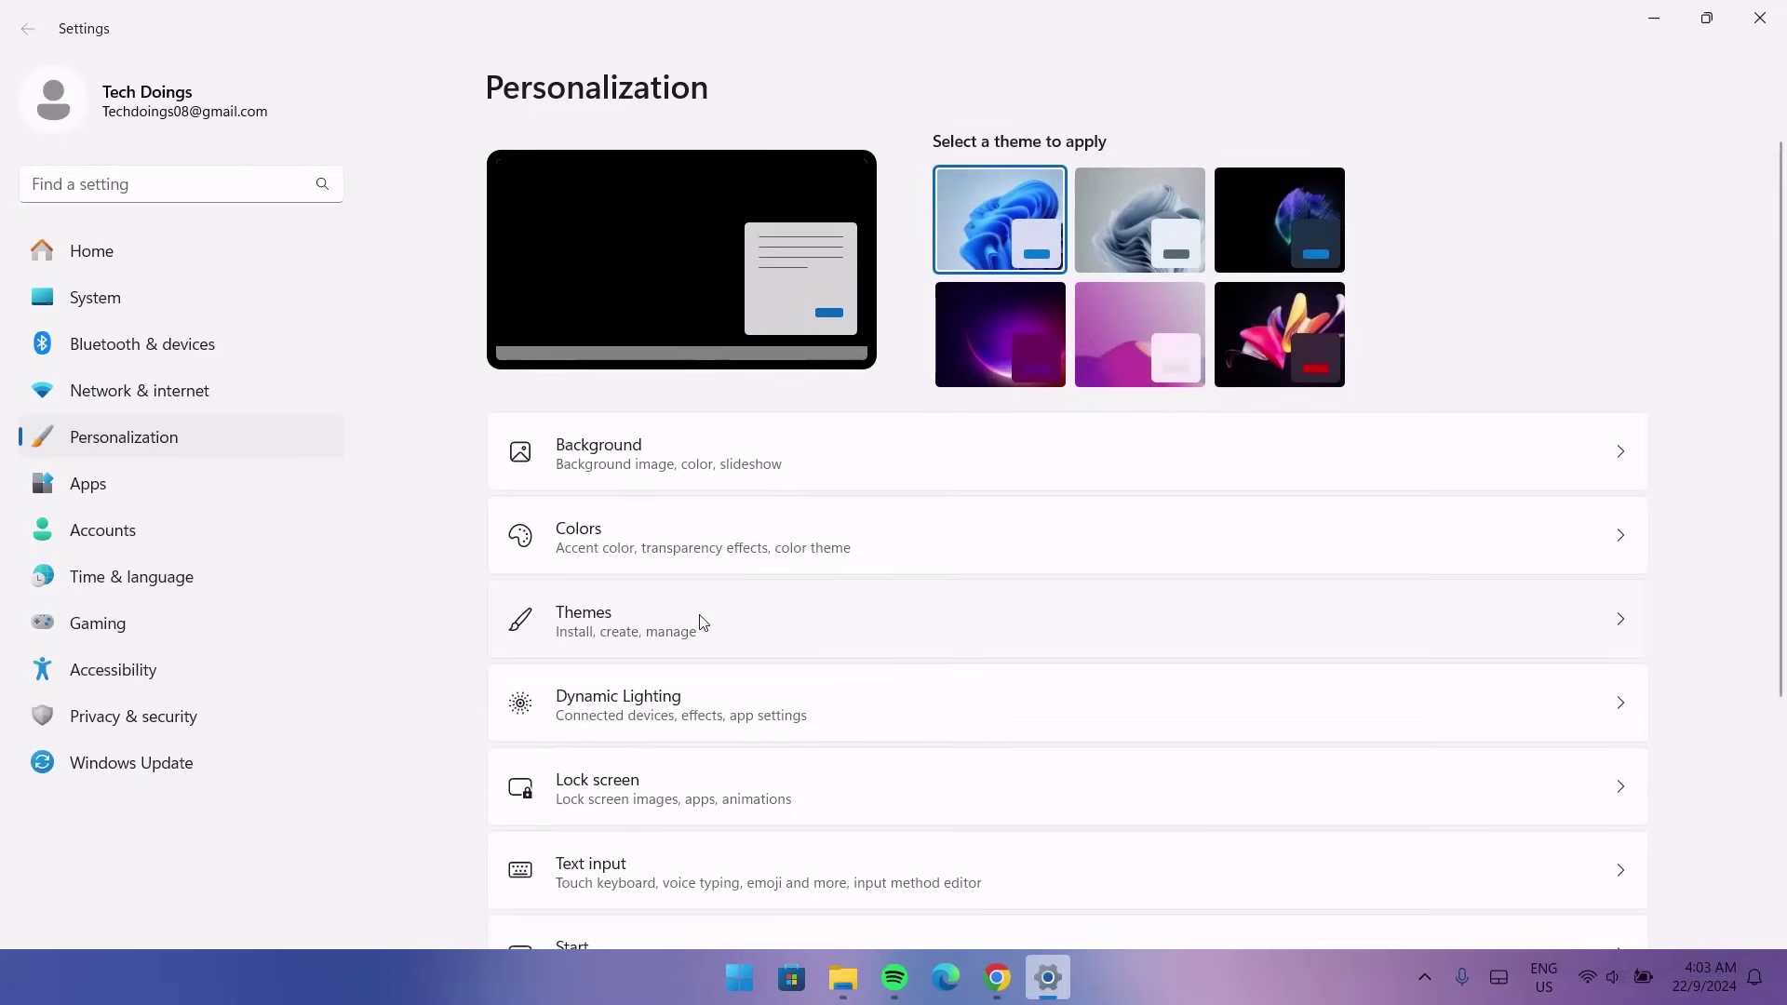
left_click(700, 621)
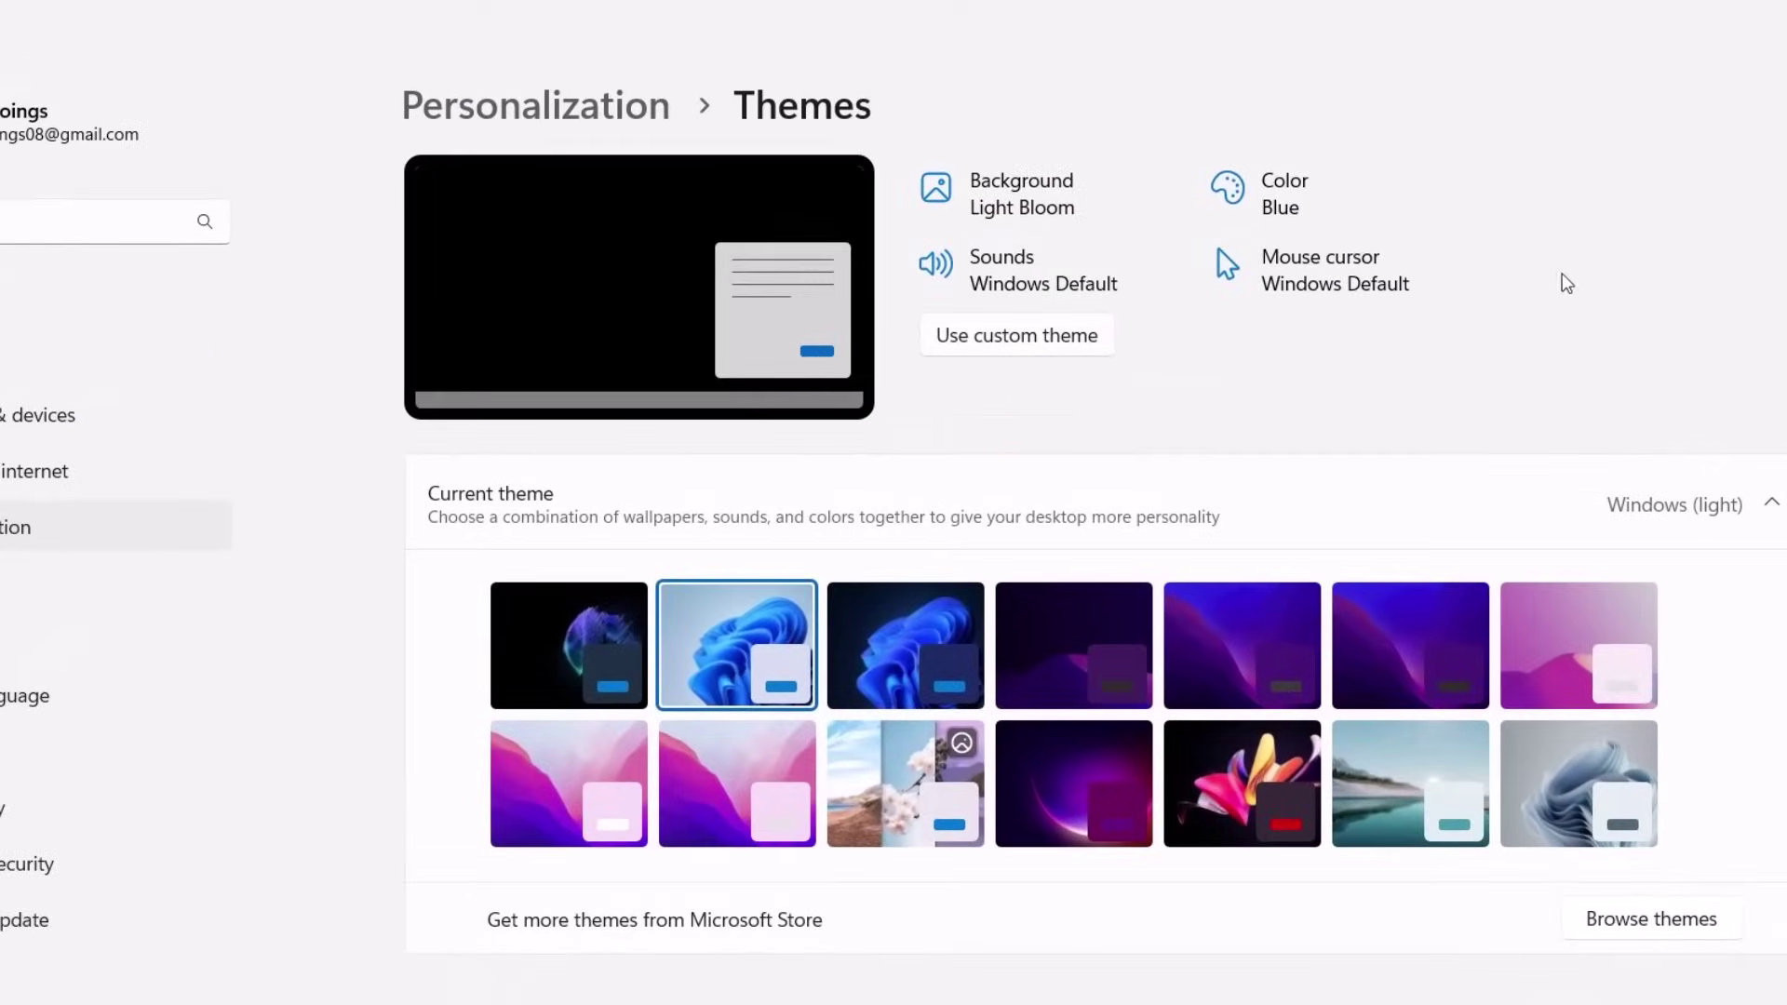
left_click(1295, 259)
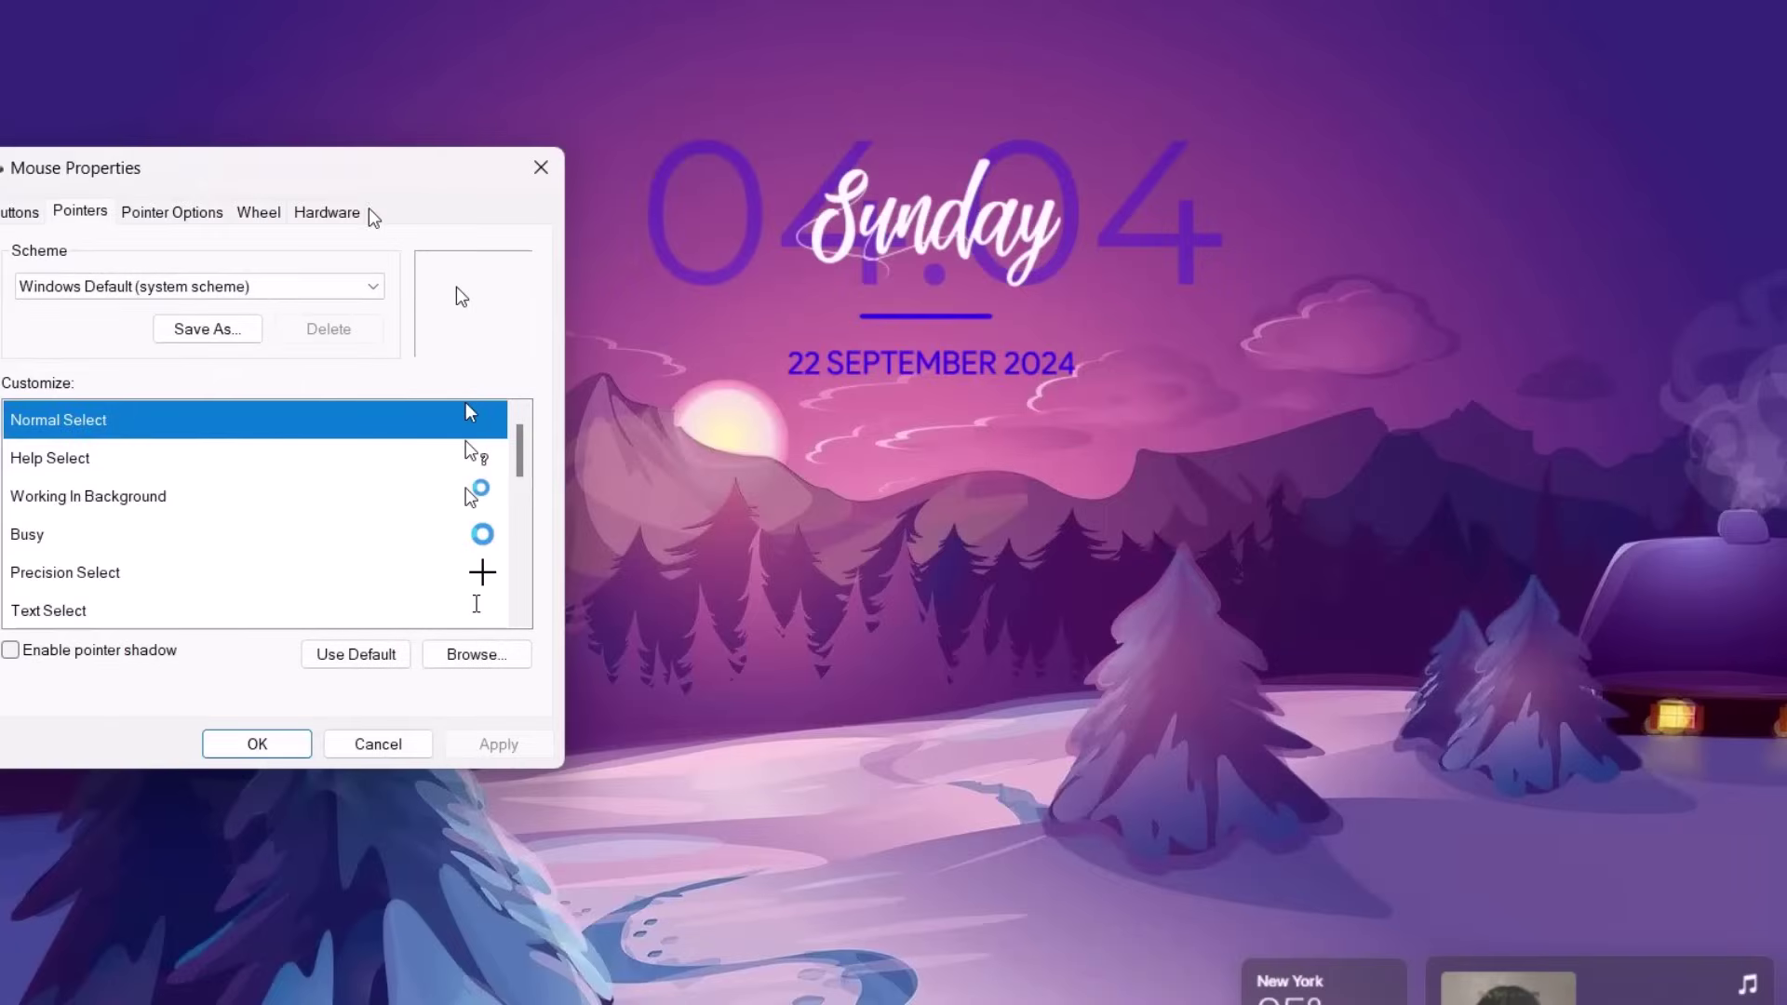
left_click_drag(359, 186, 972, 298)
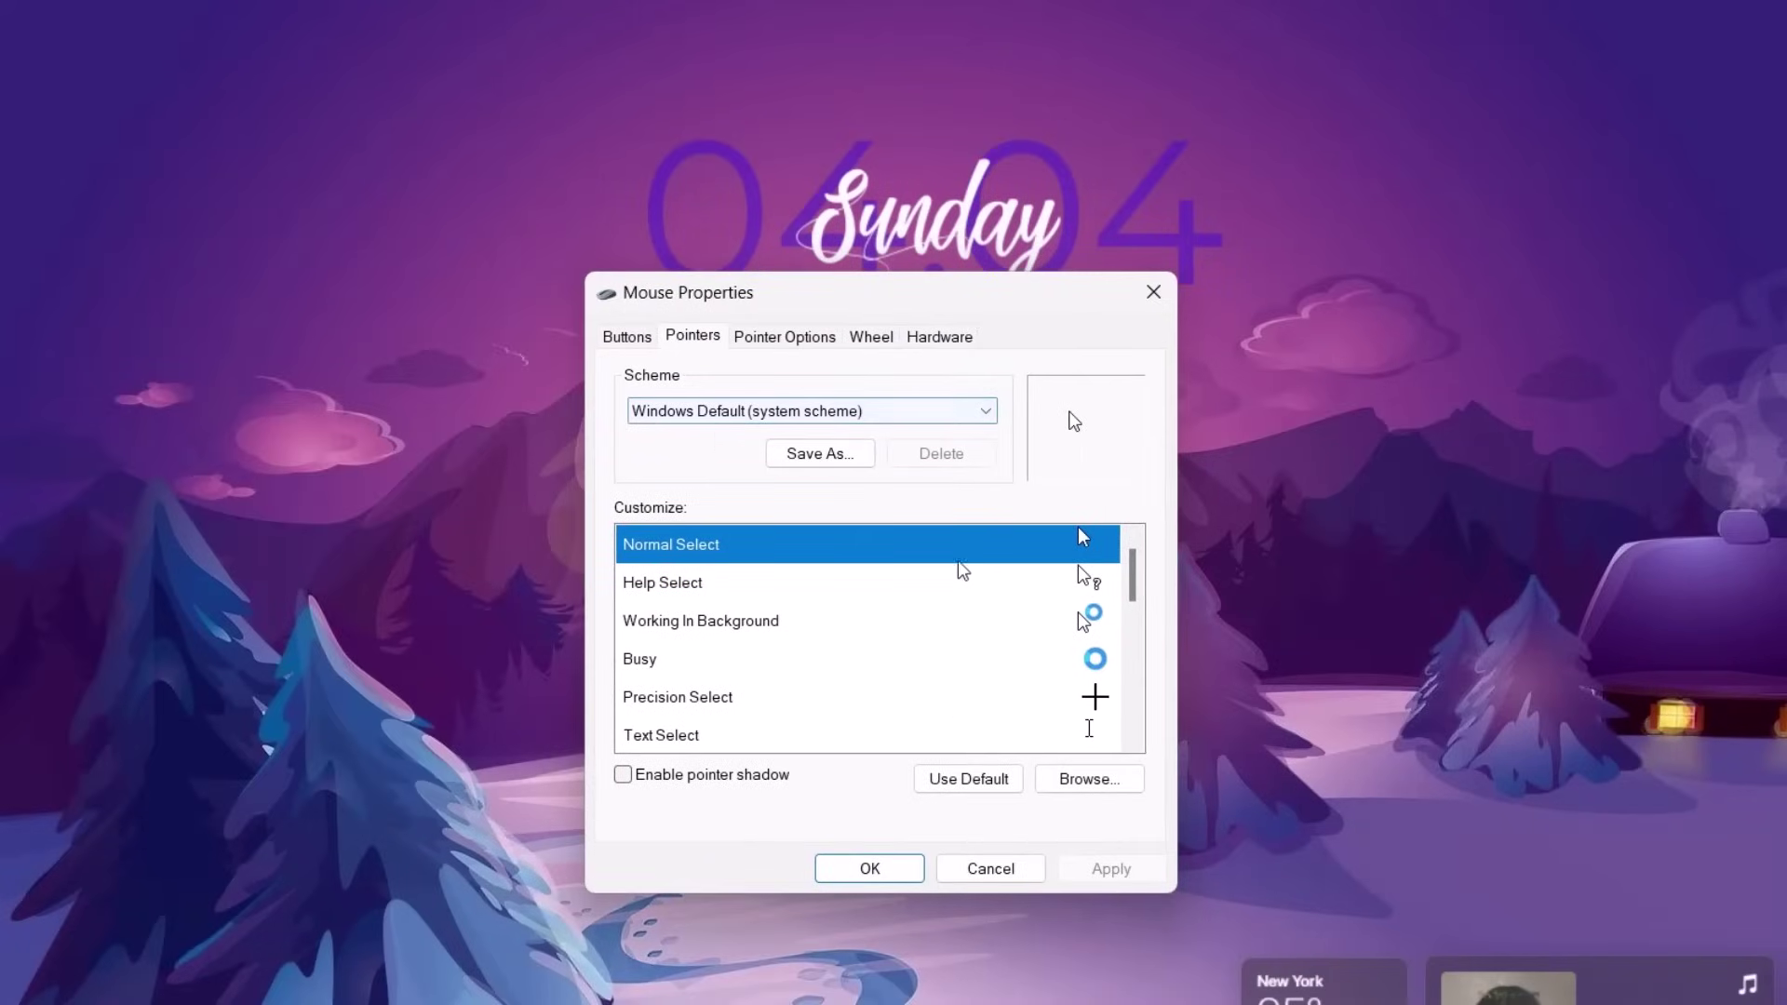
left_click(988, 419)
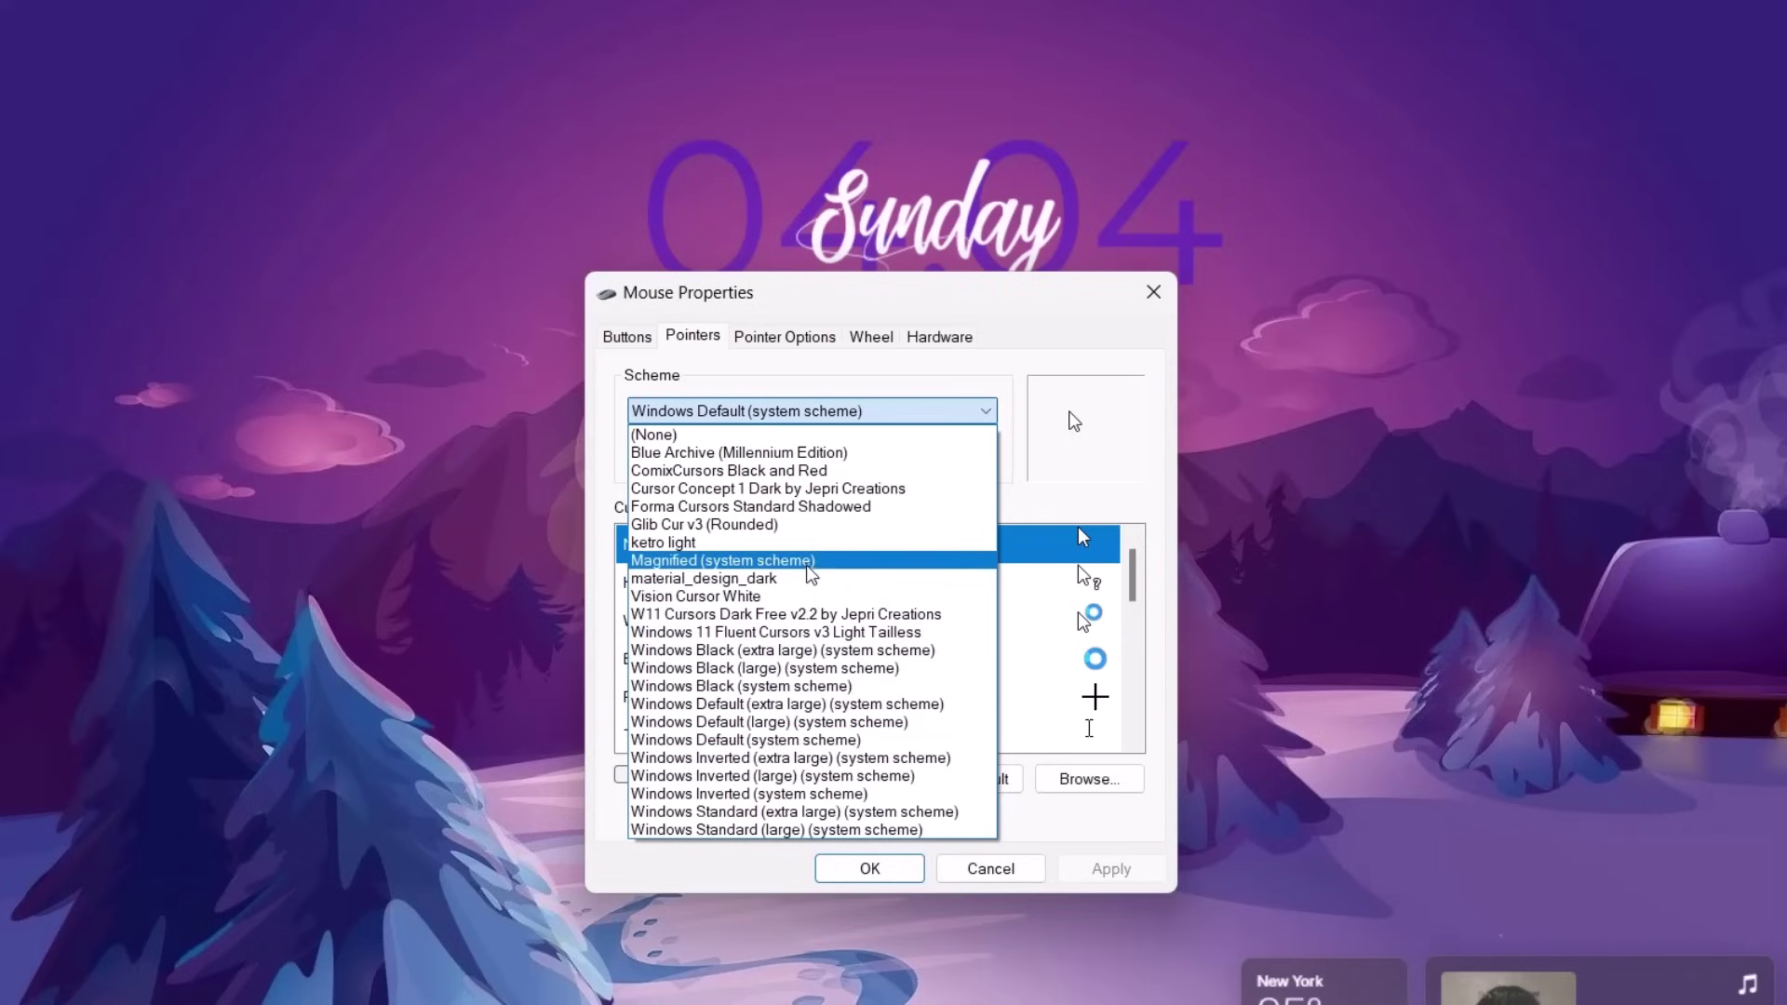
left_click(661, 525)
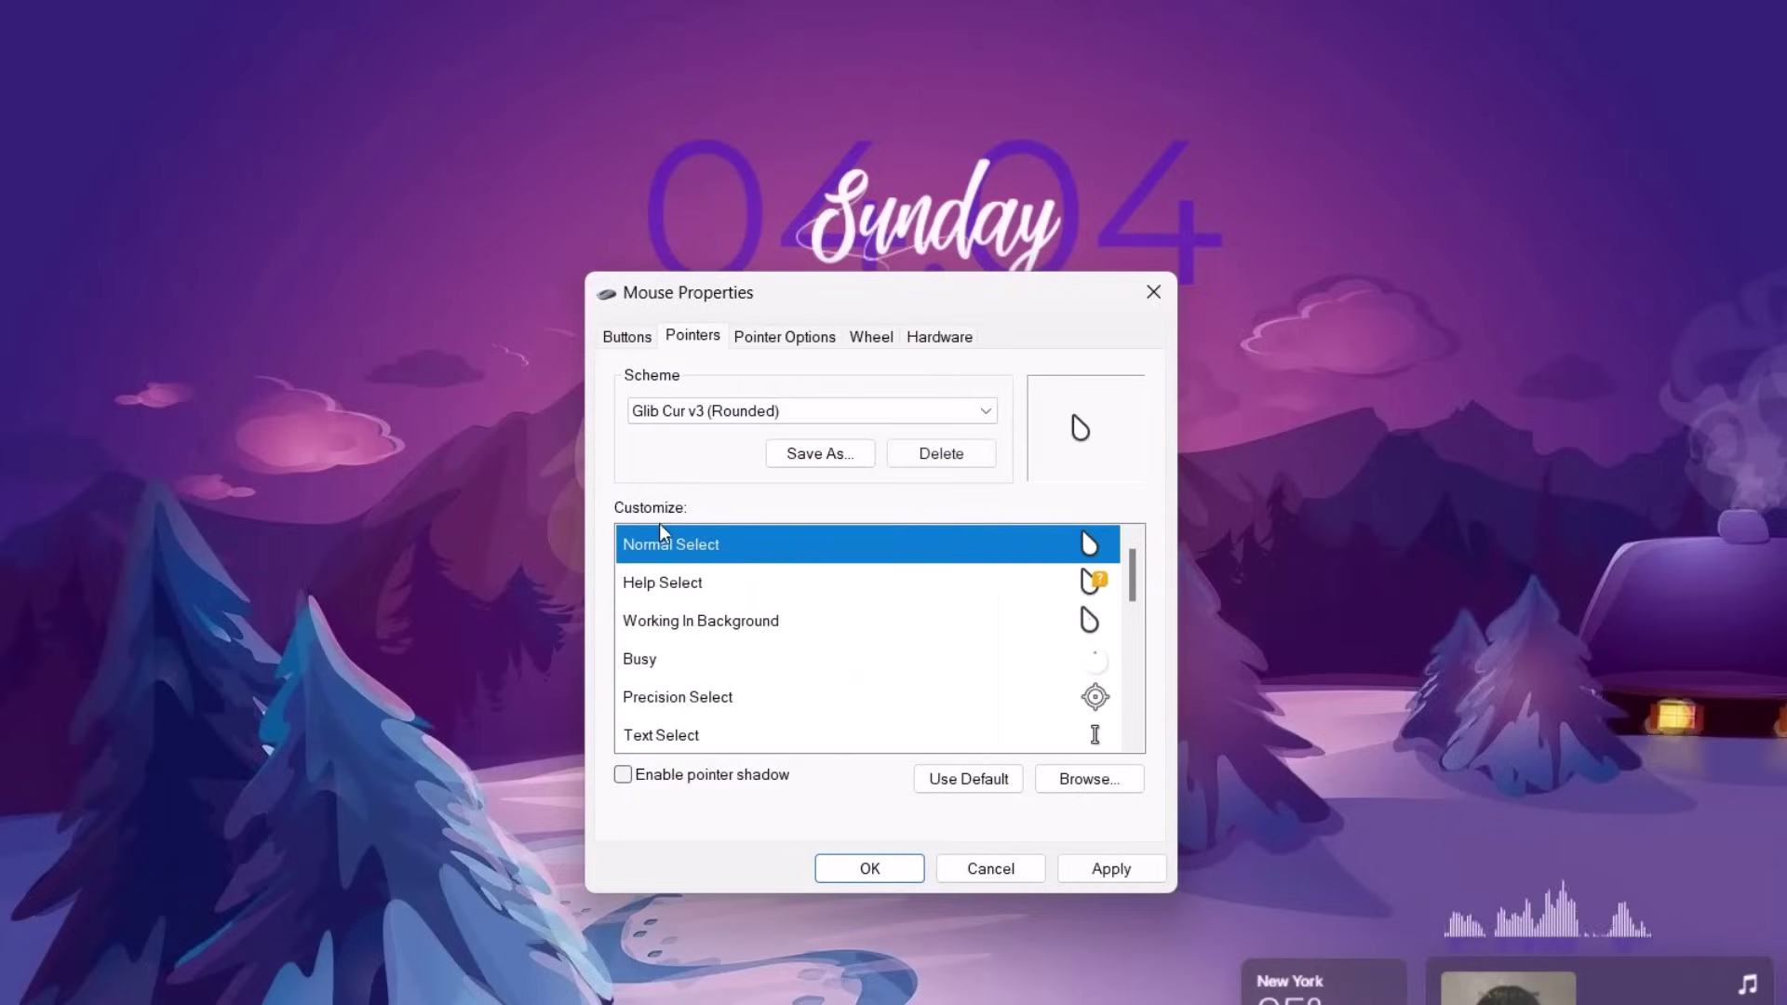
left_click(1104, 867)
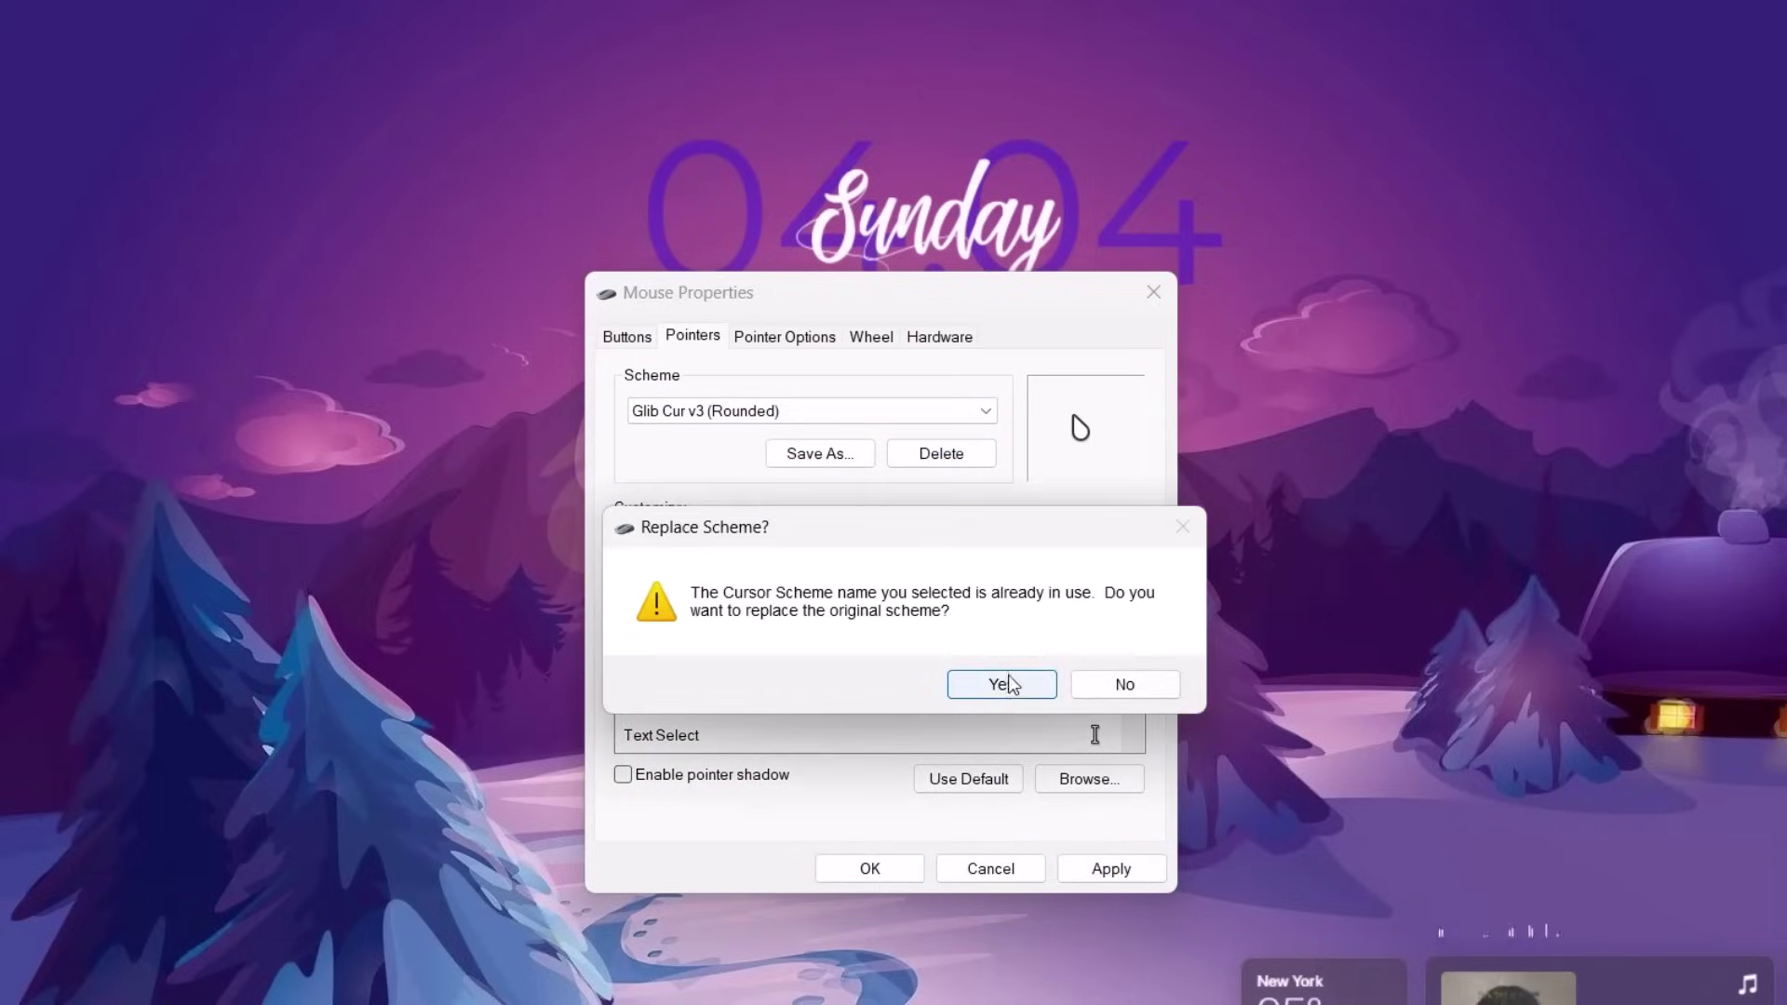
left_click(1001, 684)
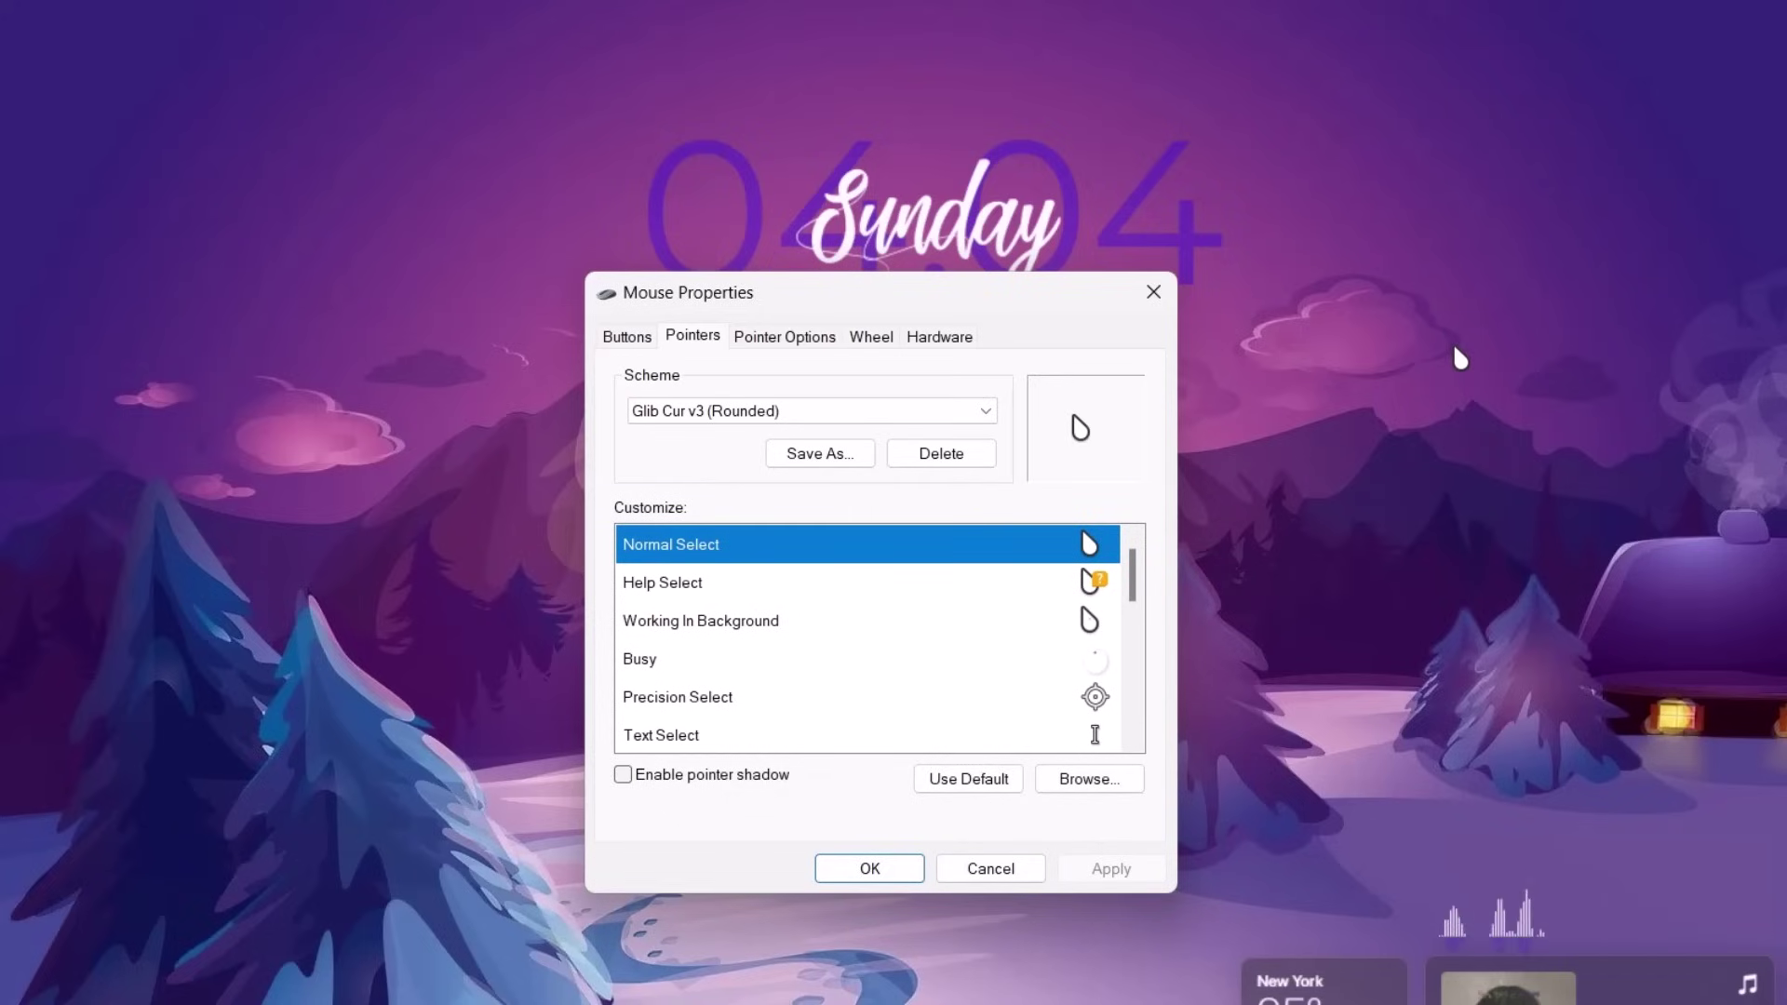
left_click(872, 870)
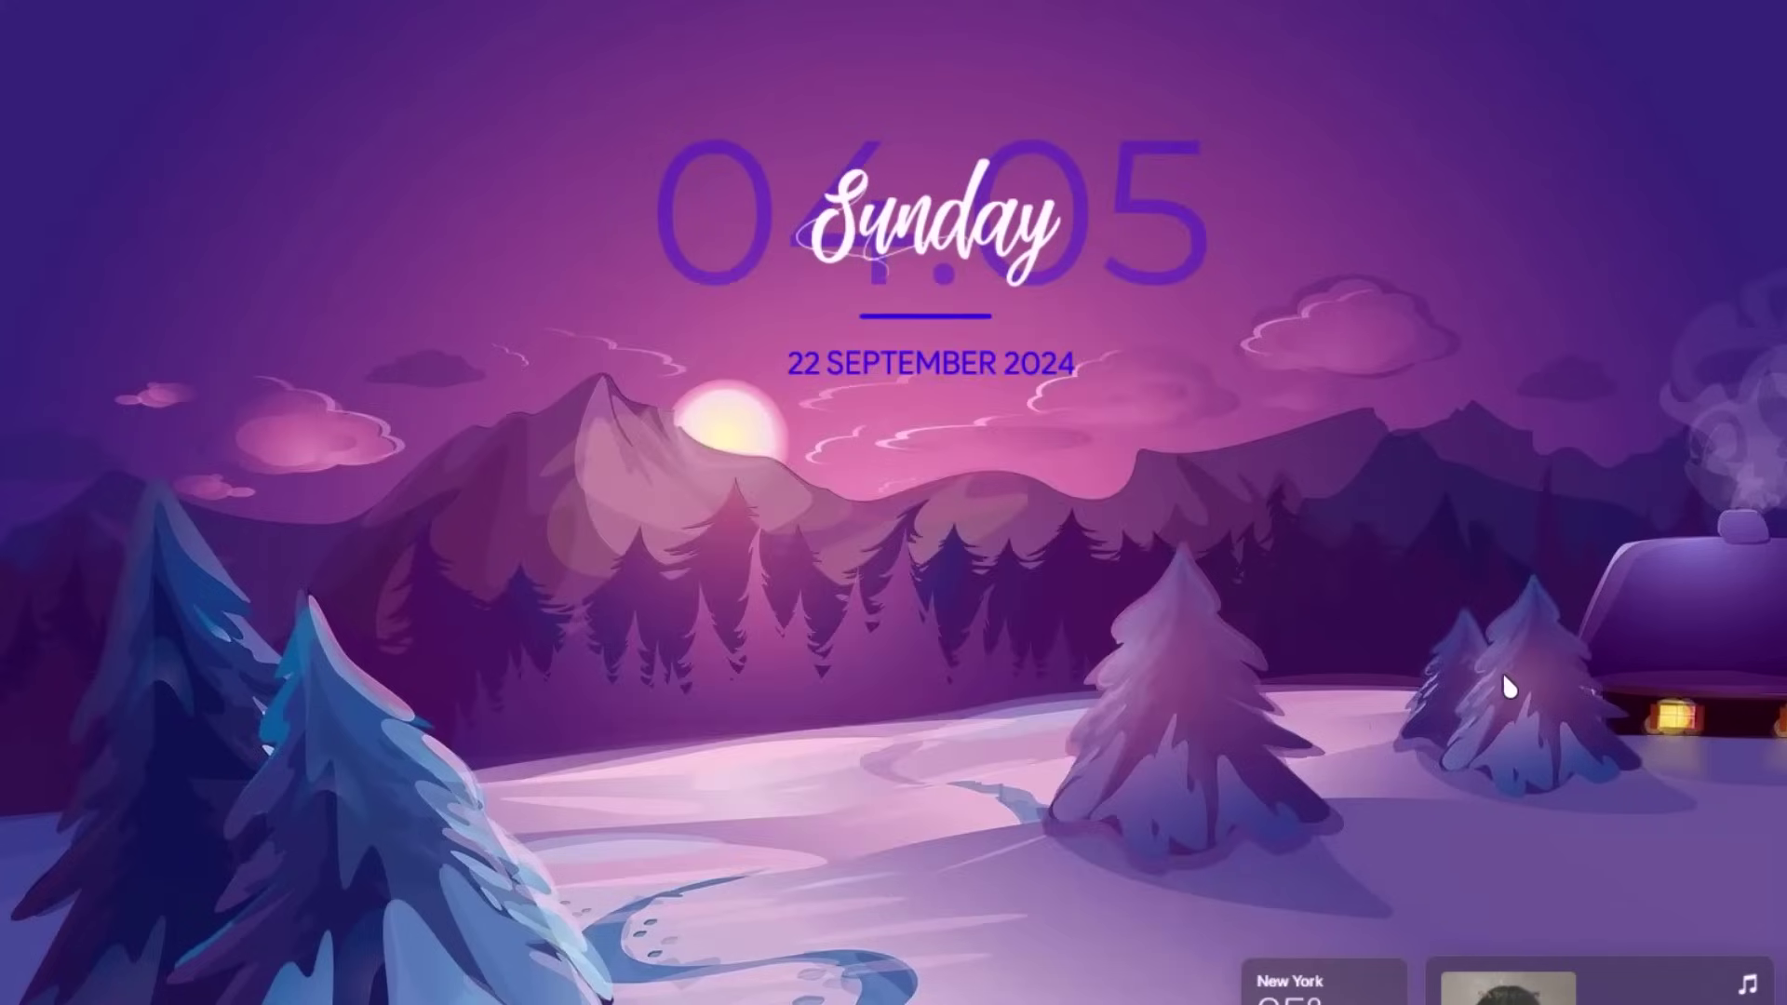